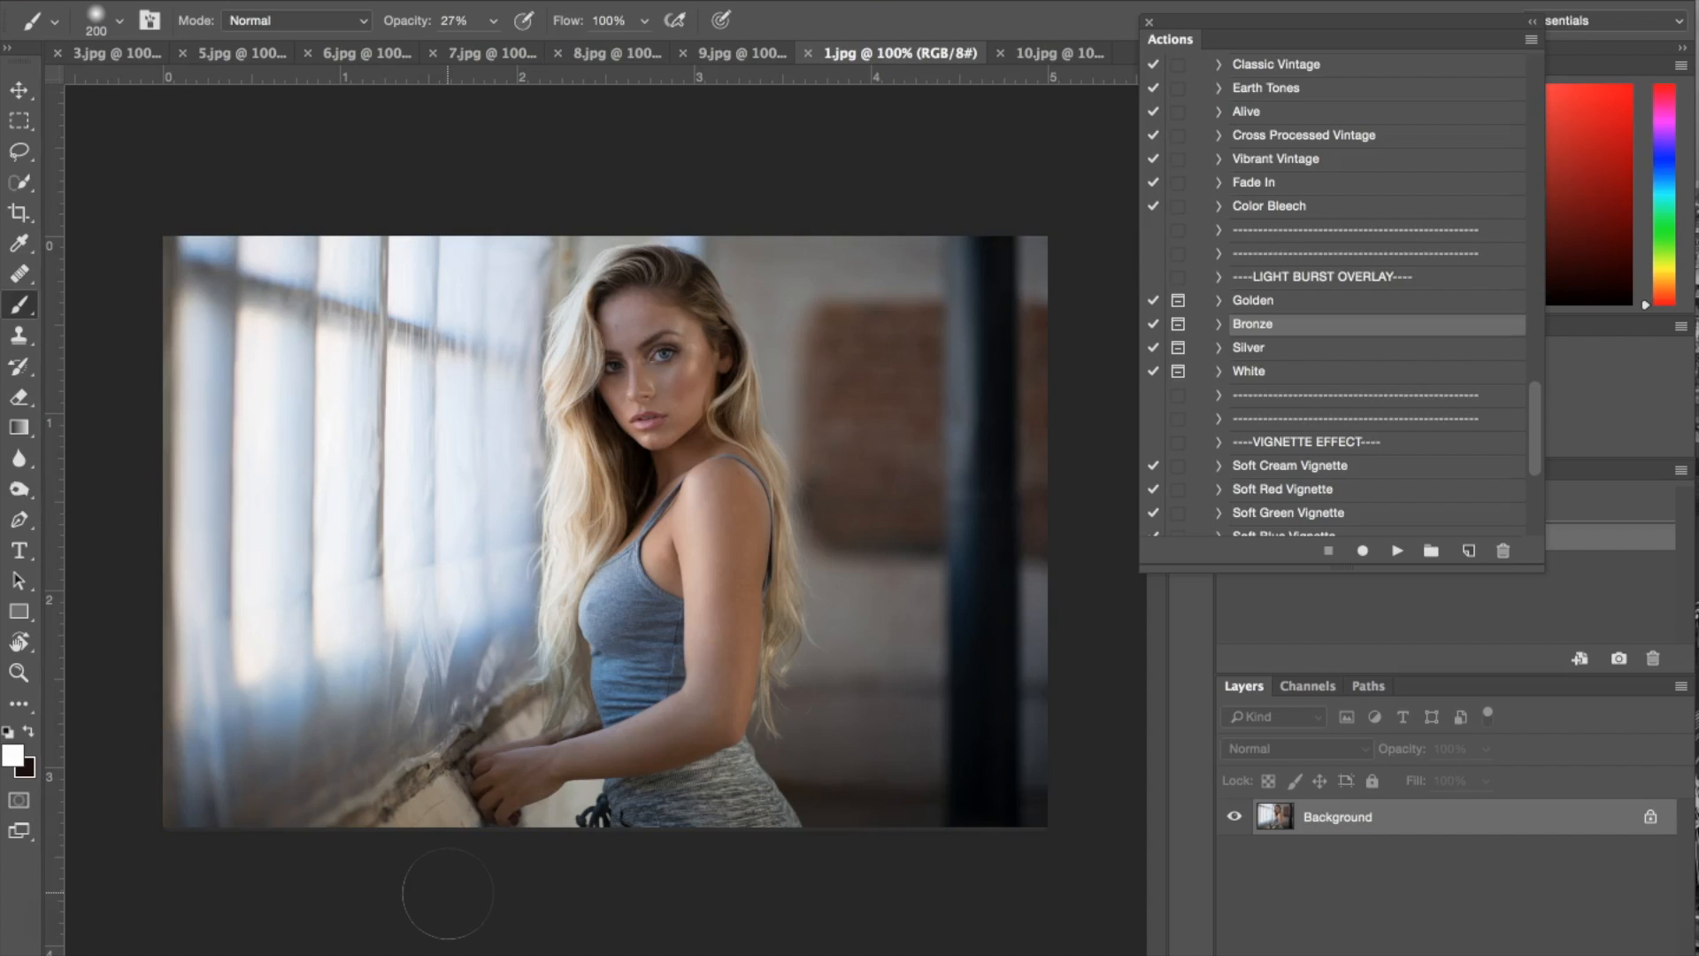
Step: Run the Color Film Blue action from the color film tones on the portrait
scroll(1214, 232, up, 5)
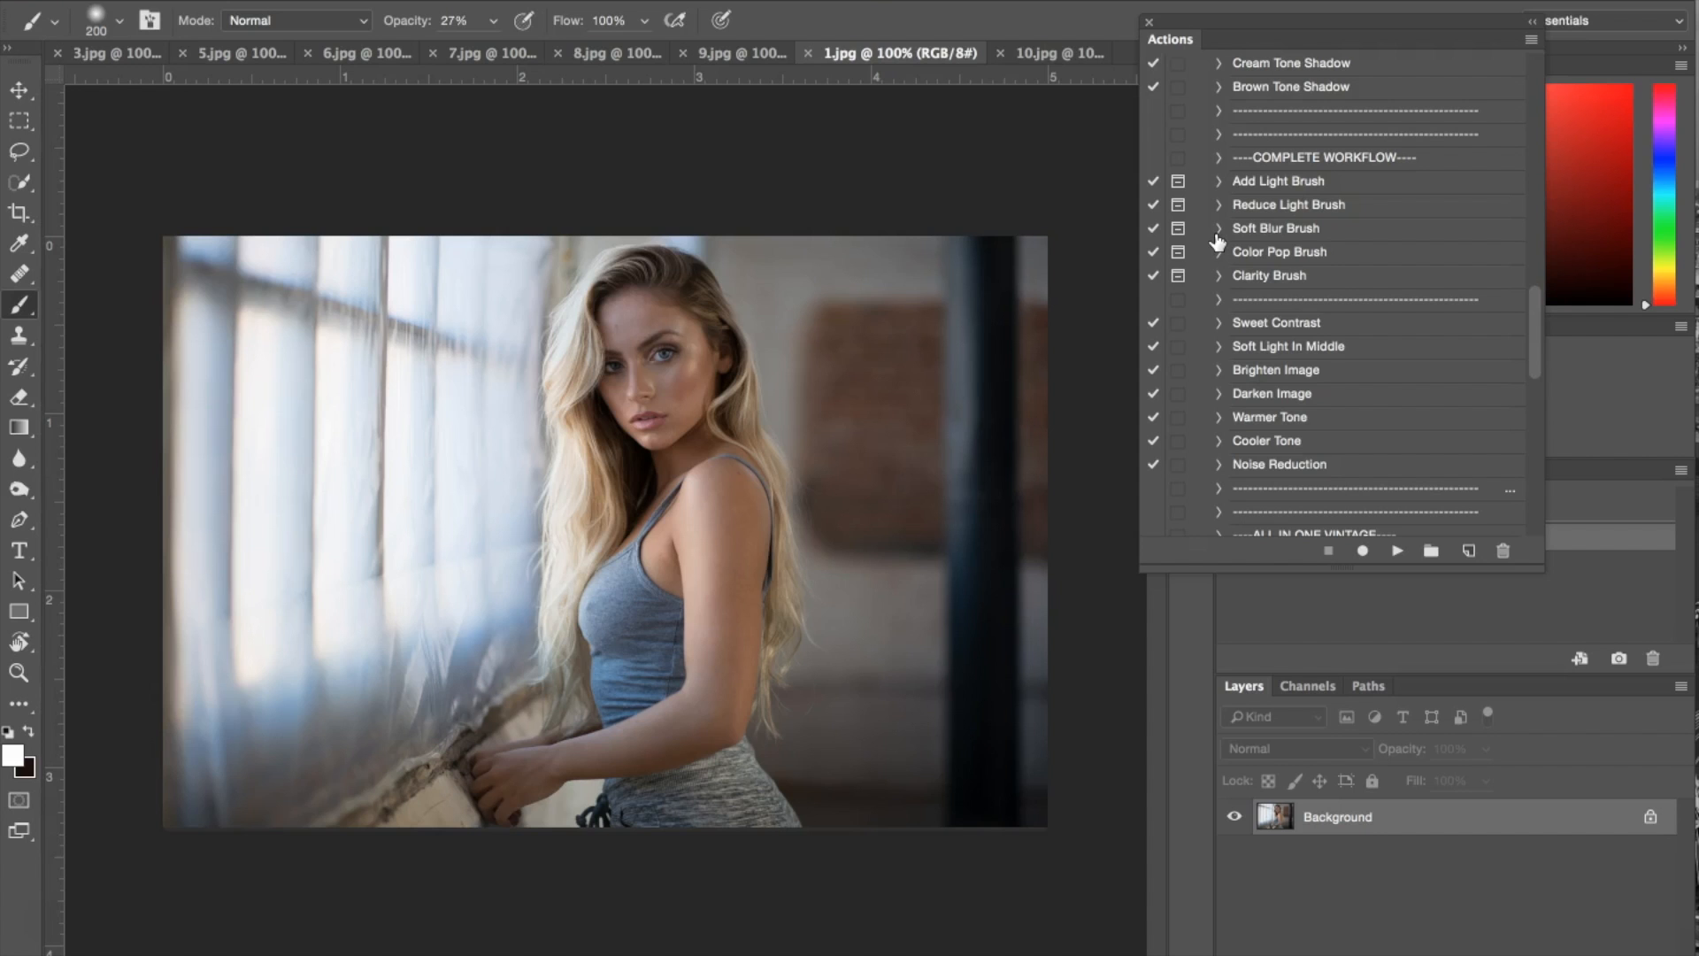
scroll(1376, 266, up, 5)
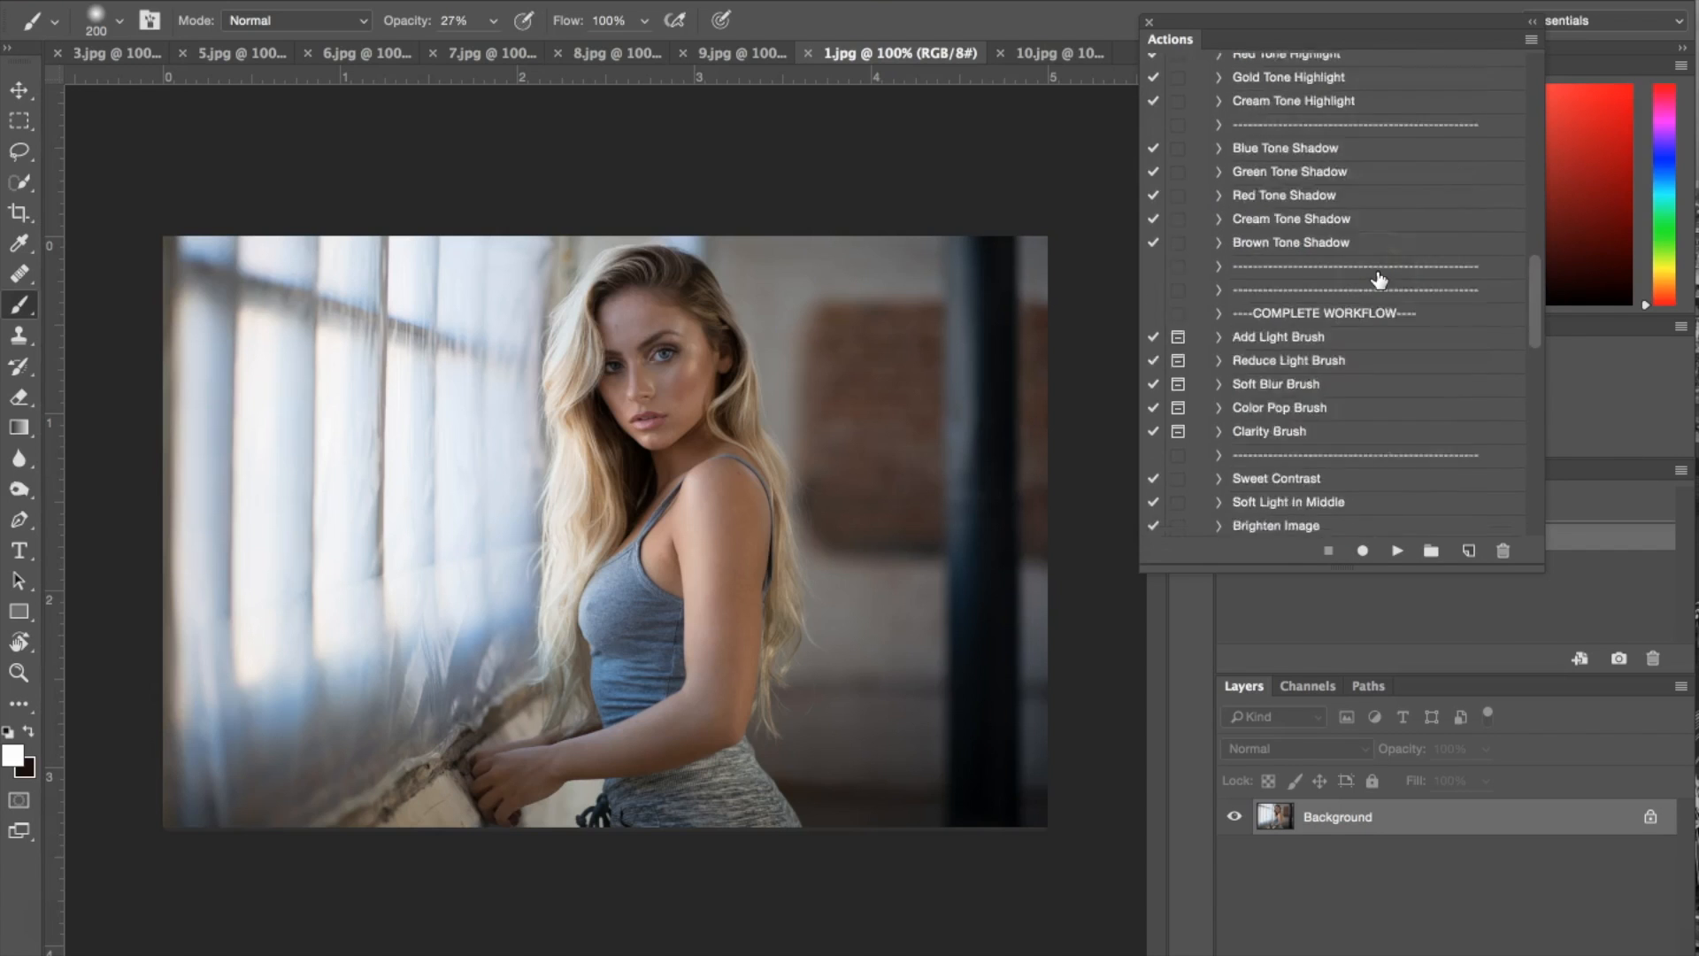
click(1380, 226)
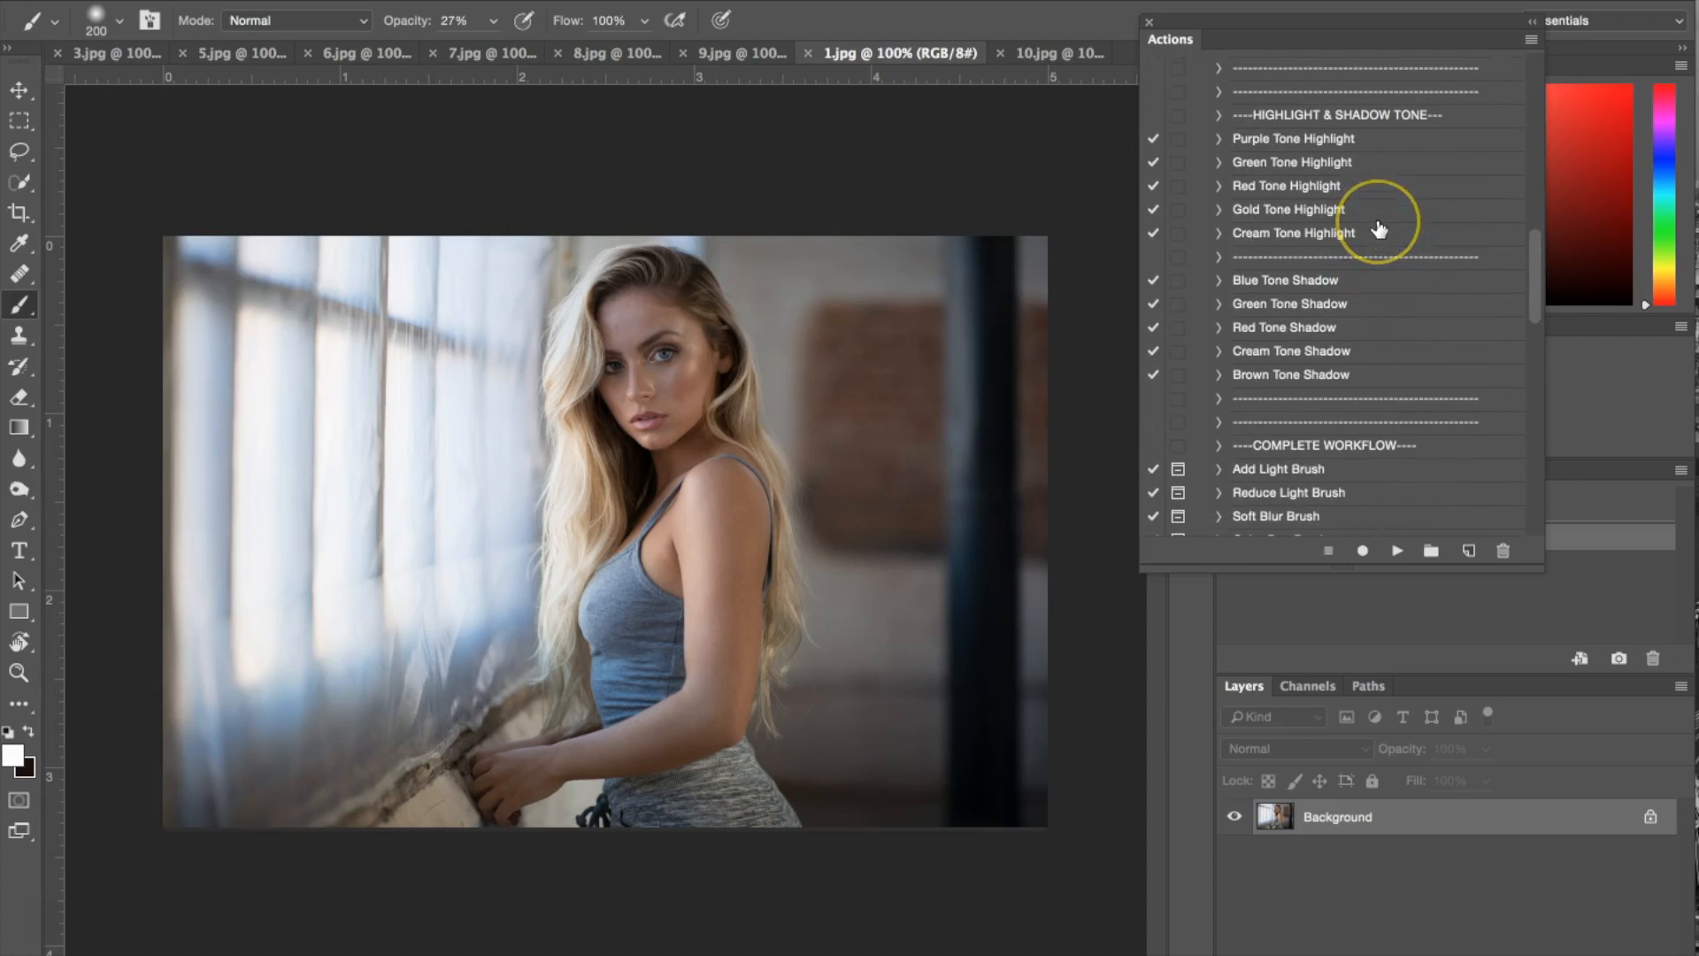
scroll(1378, 228, up, 5)
scroll(1378, 228, up, 6)
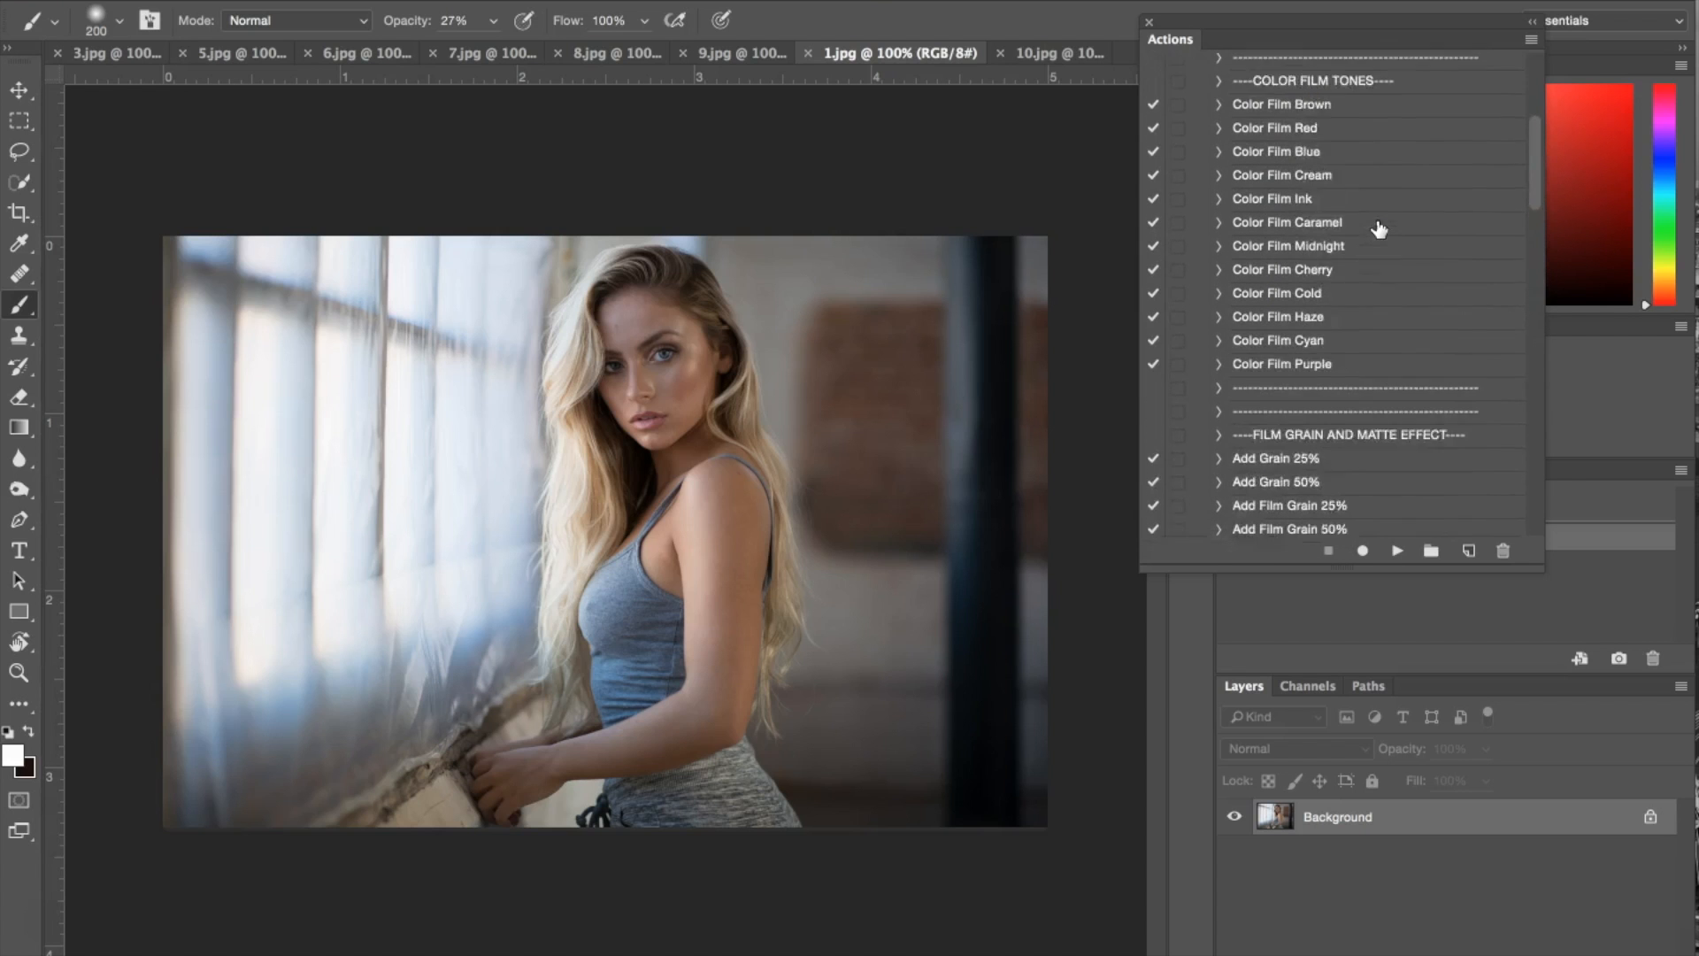
click(1373, 201)
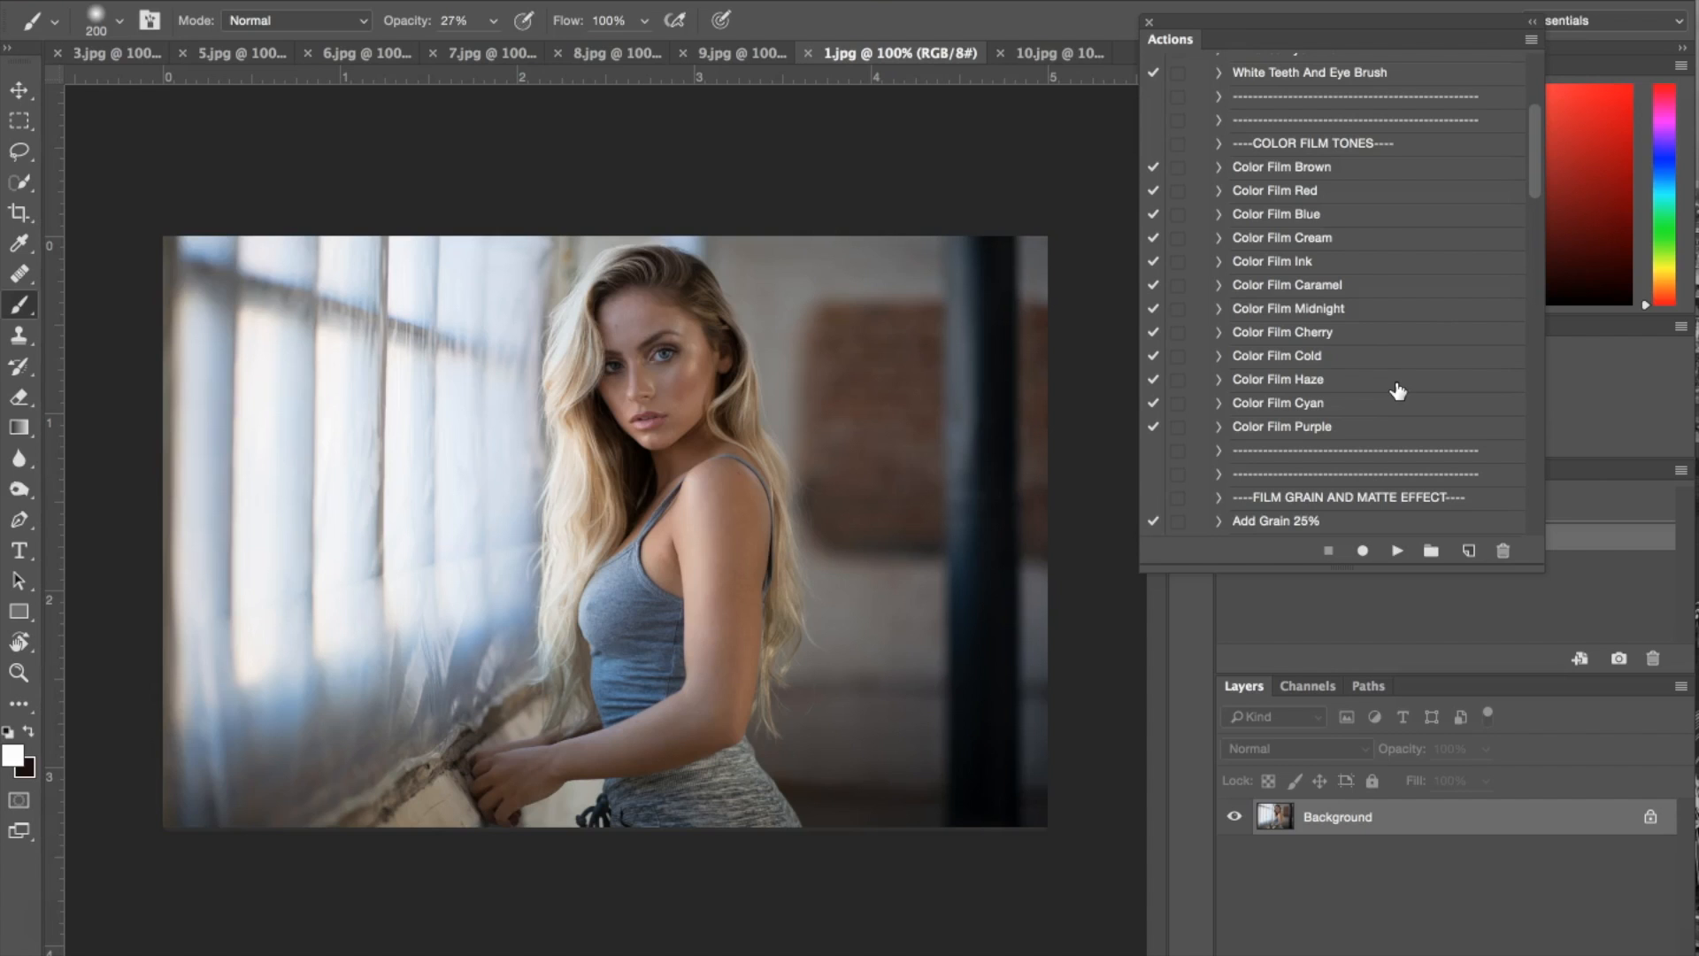
click(1260, 220)
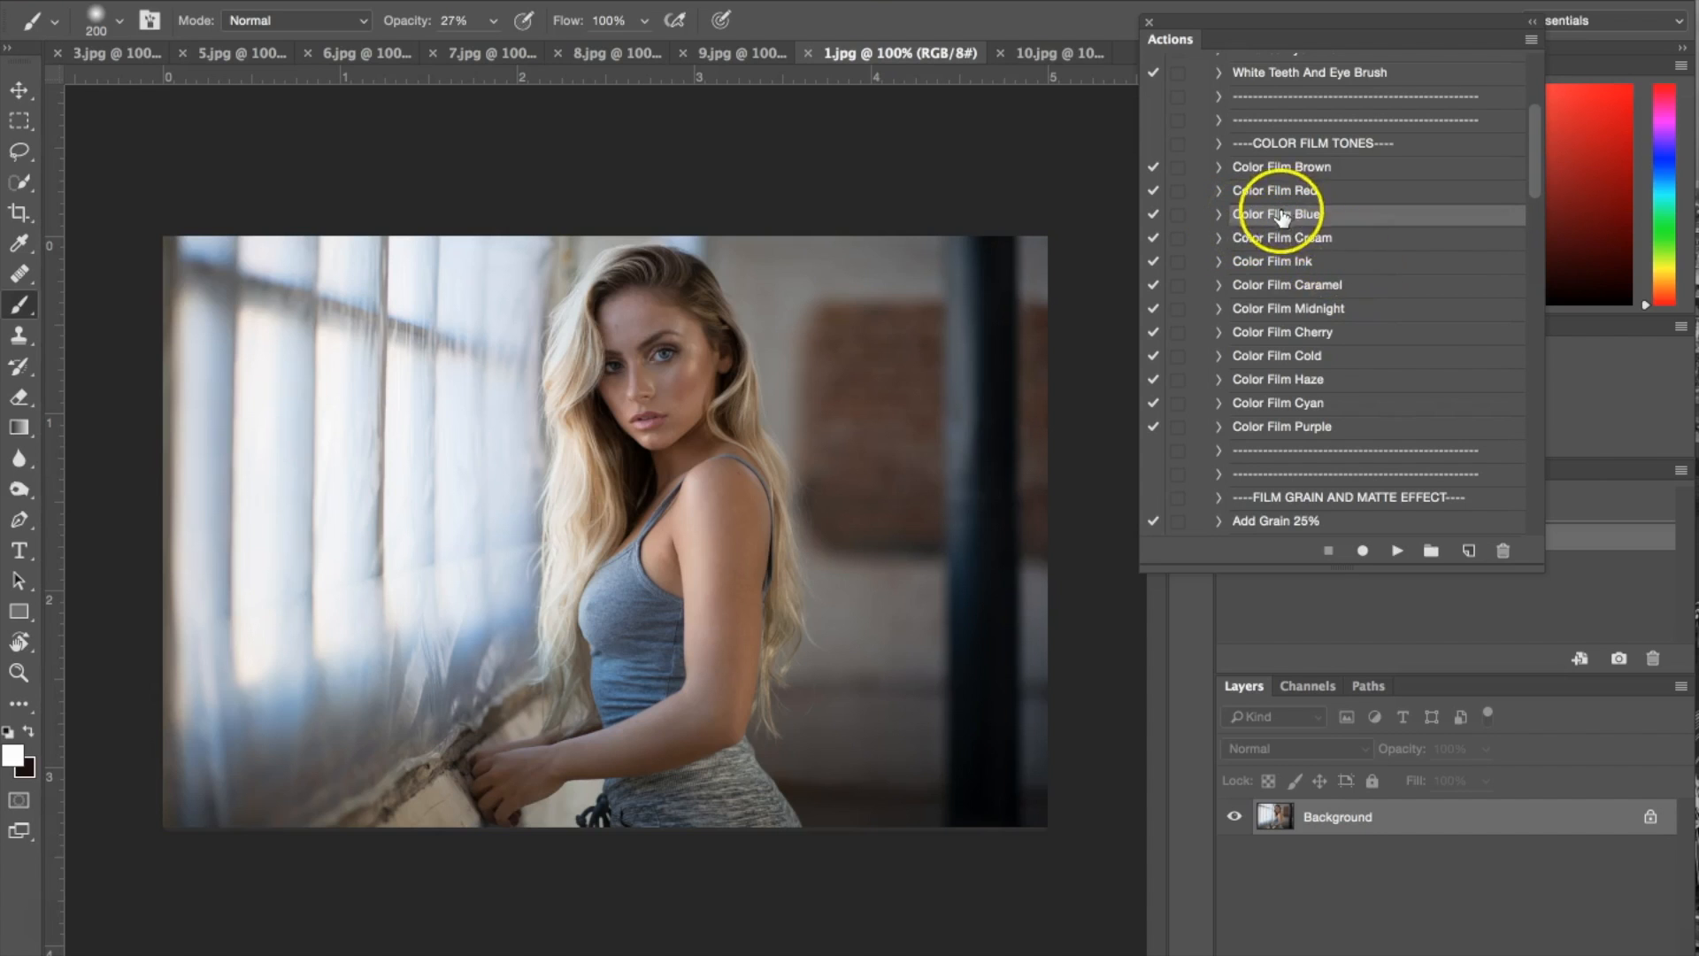
click(1397, 550)
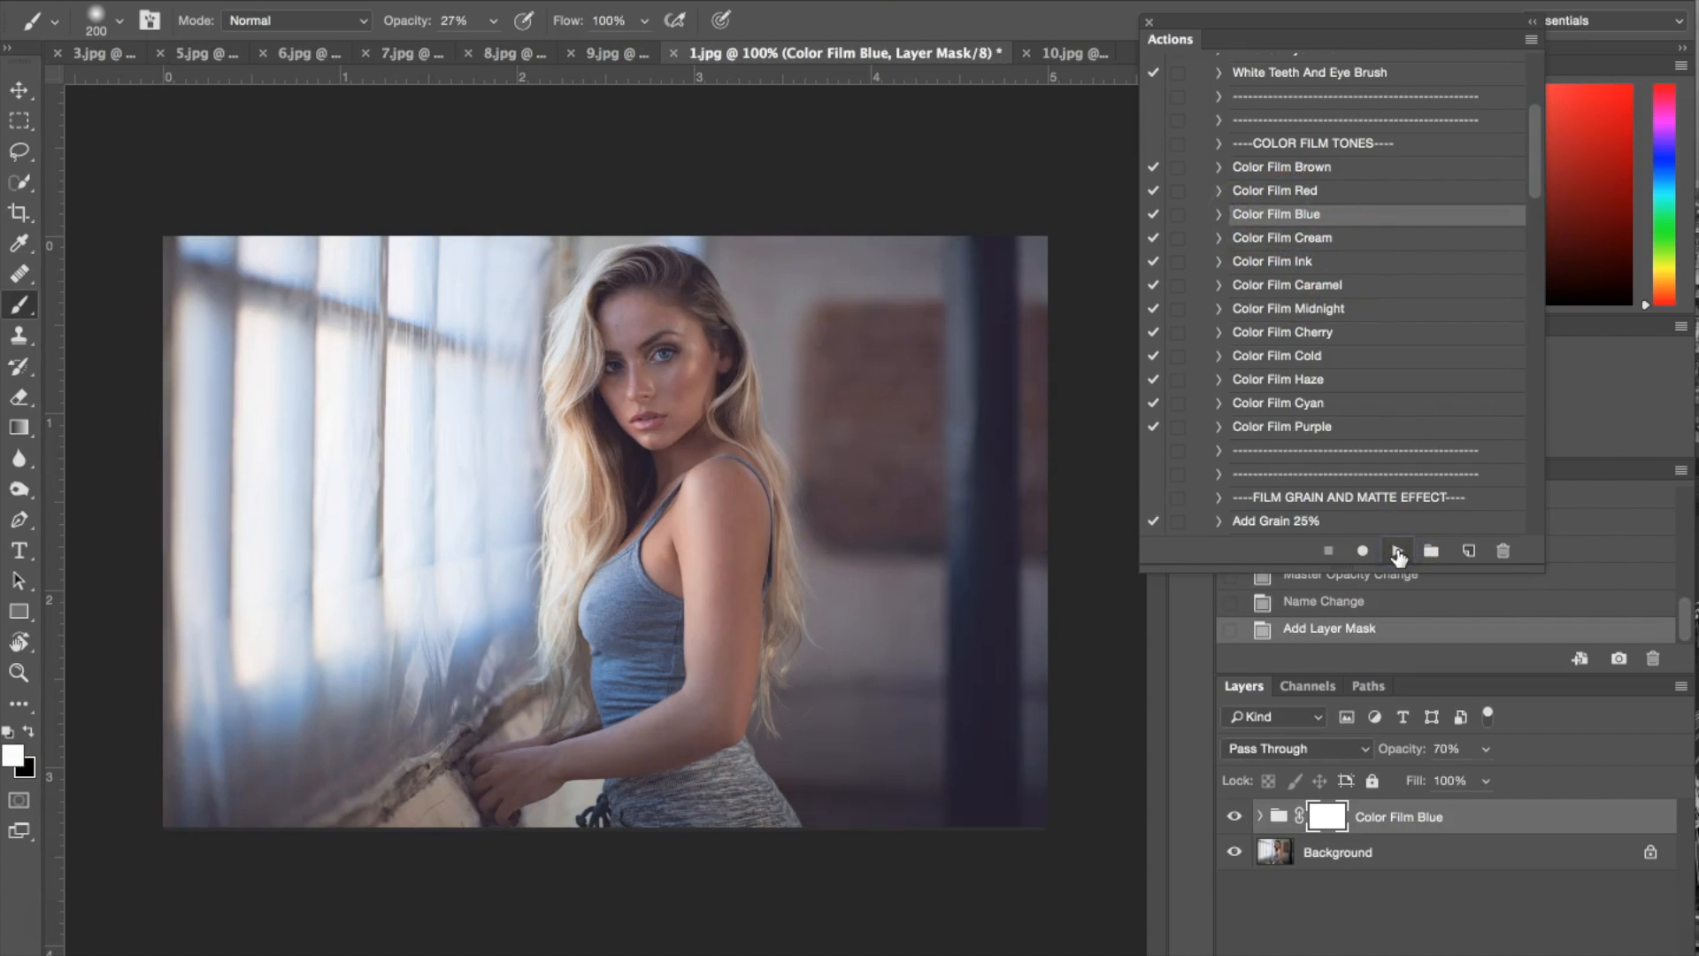
Step: Compare the portrait with the Color Film Blue group hidden and shown
click(1233, 817)
click(1233, 817)
click(1233, 817)
click(1233, 816)
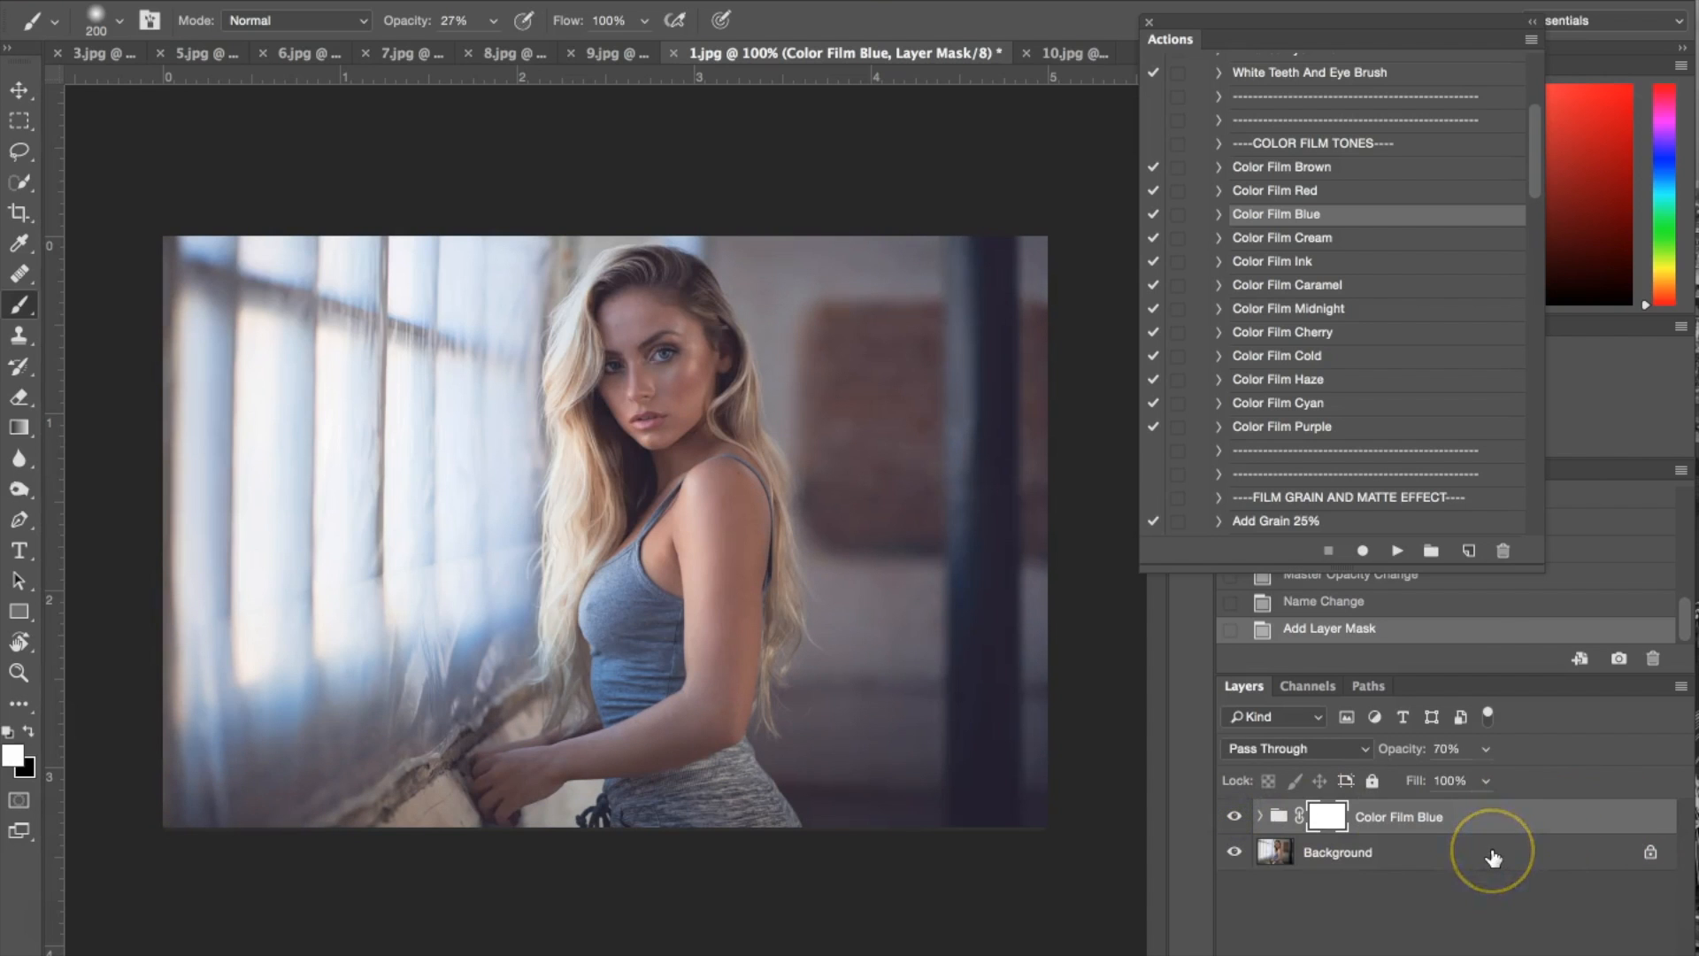
Step: Run the Cream Tone Shadow action from the highlight and shadow tones
scroll(1413, 385, down, 5)
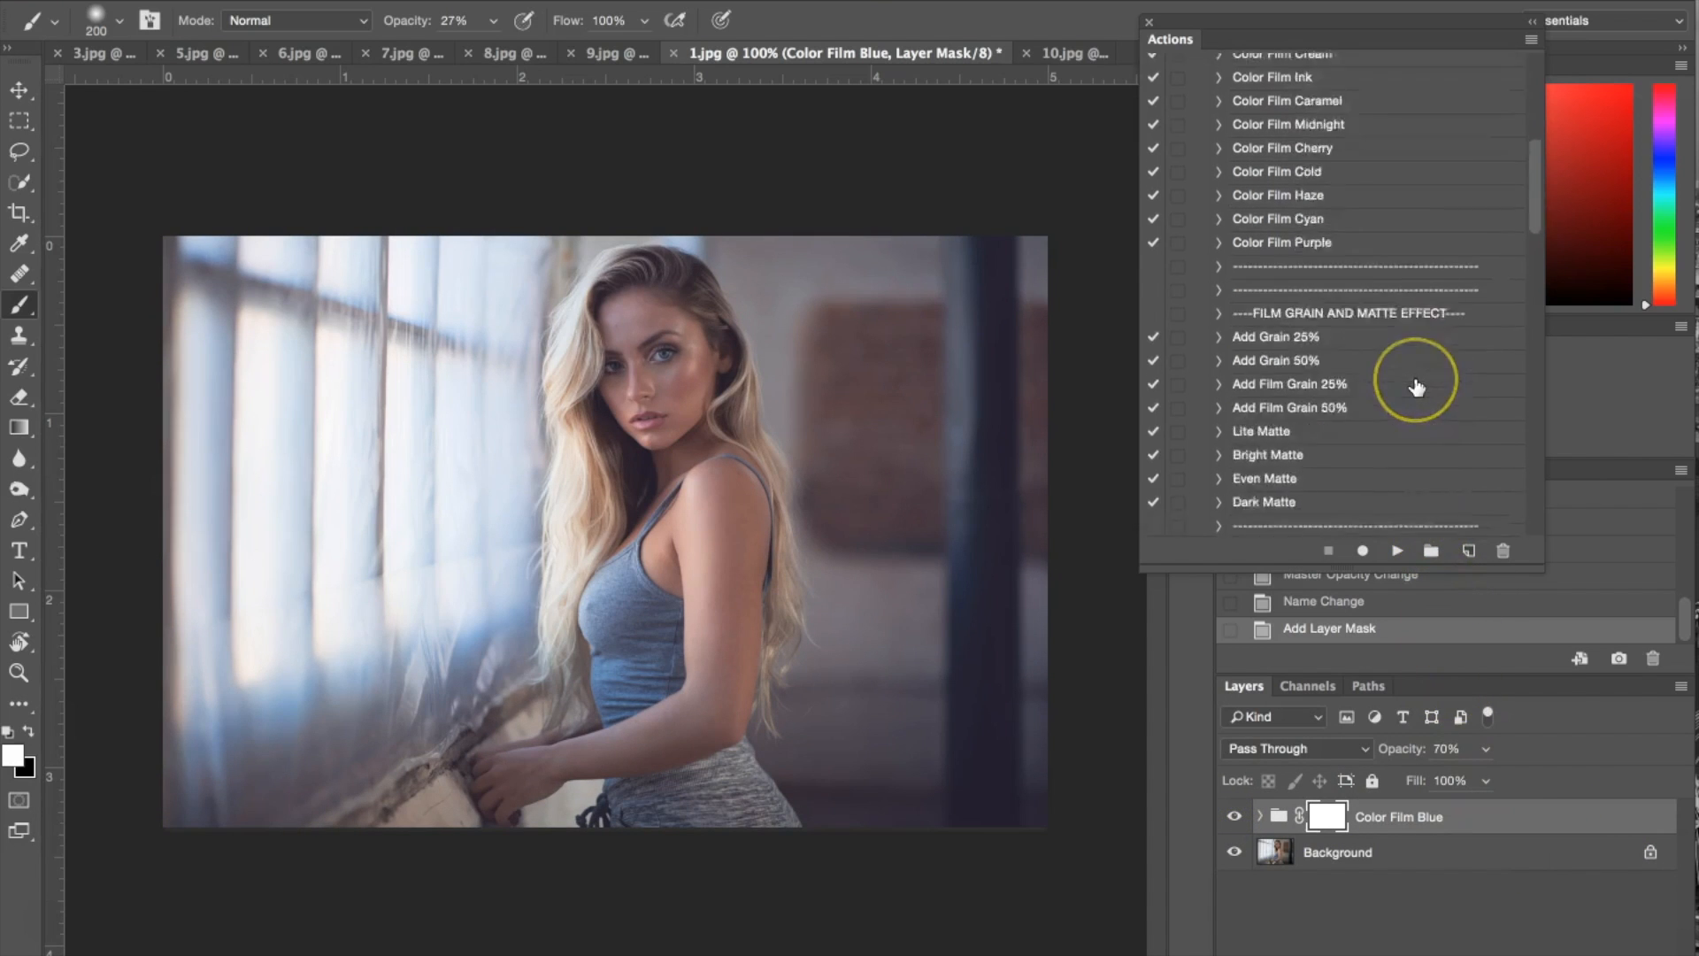
scroll(1416, 387, down, 7)
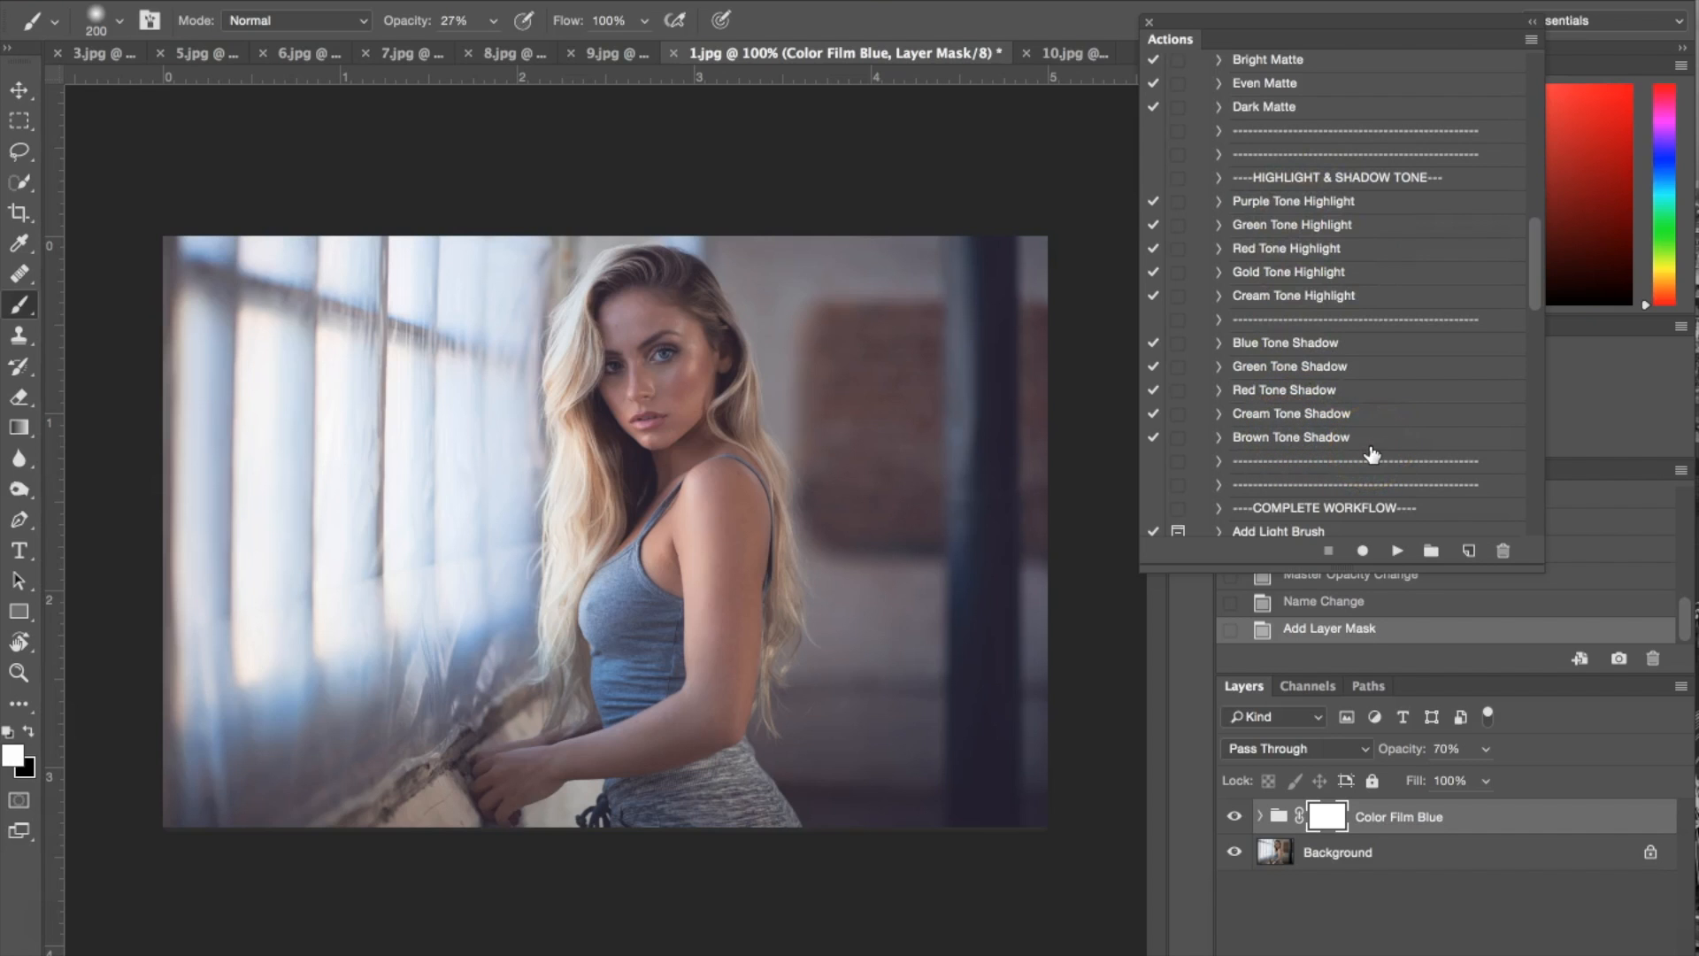
click(1335, 417)
click(1395, 551)
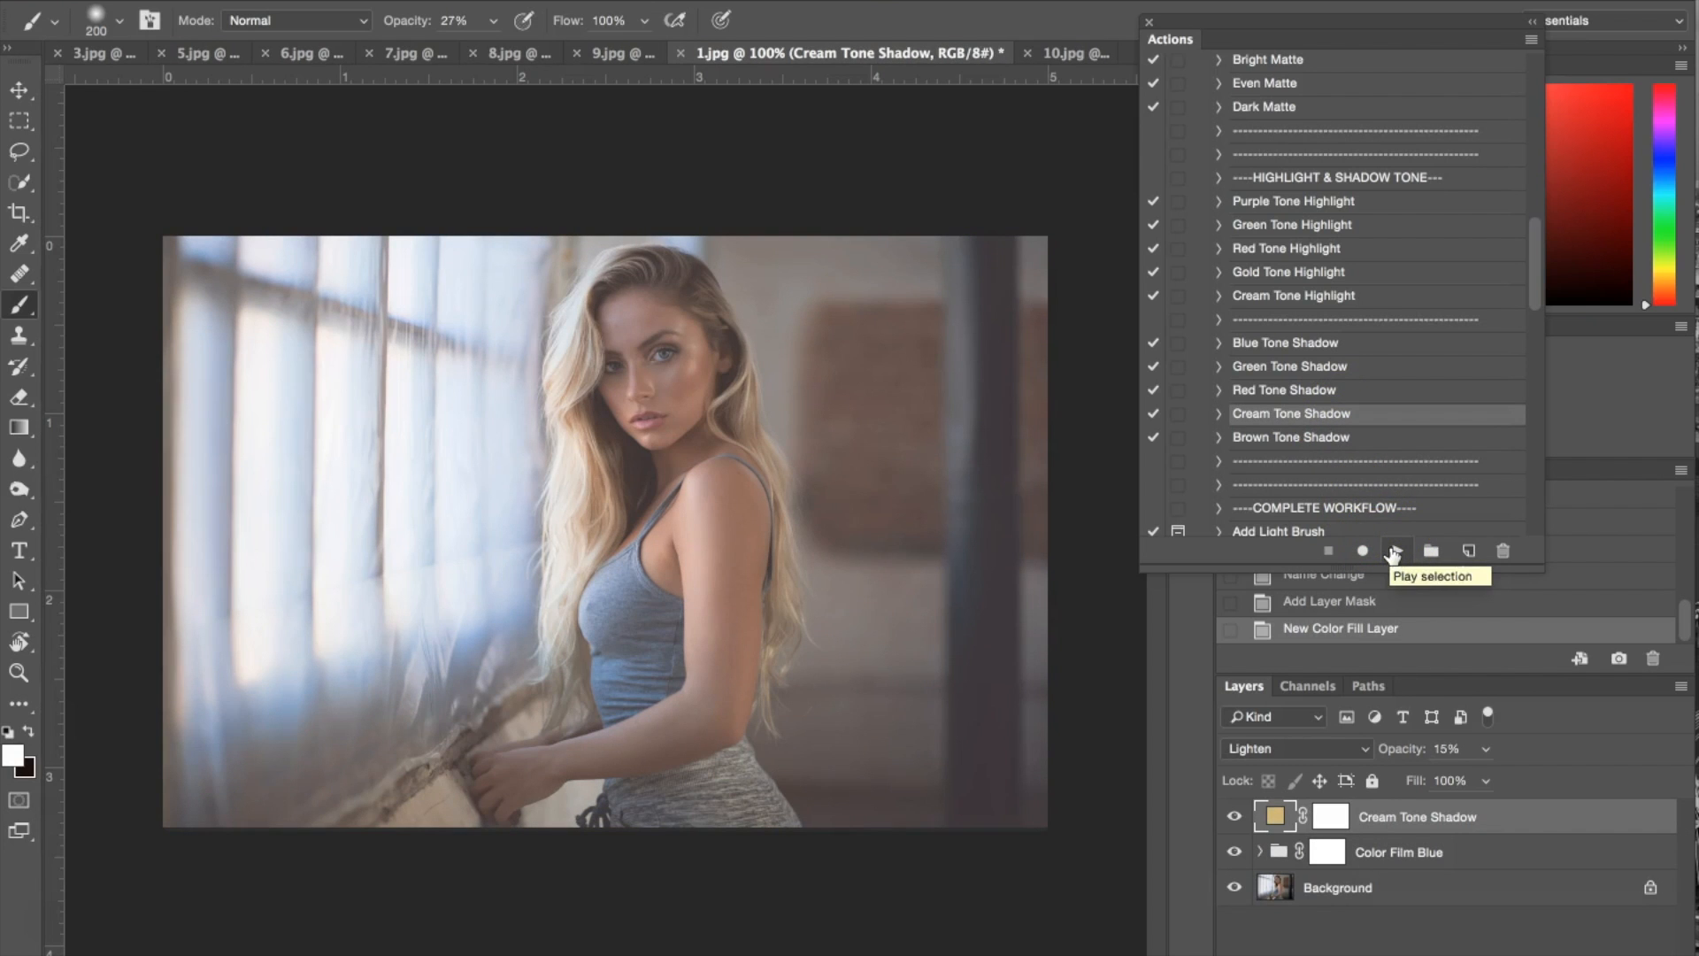
Step: Preview the Cream Tone Shadow layer hidden and shown, and lower its opacity to 2%
click(1234, 817)
click(1235, 817)
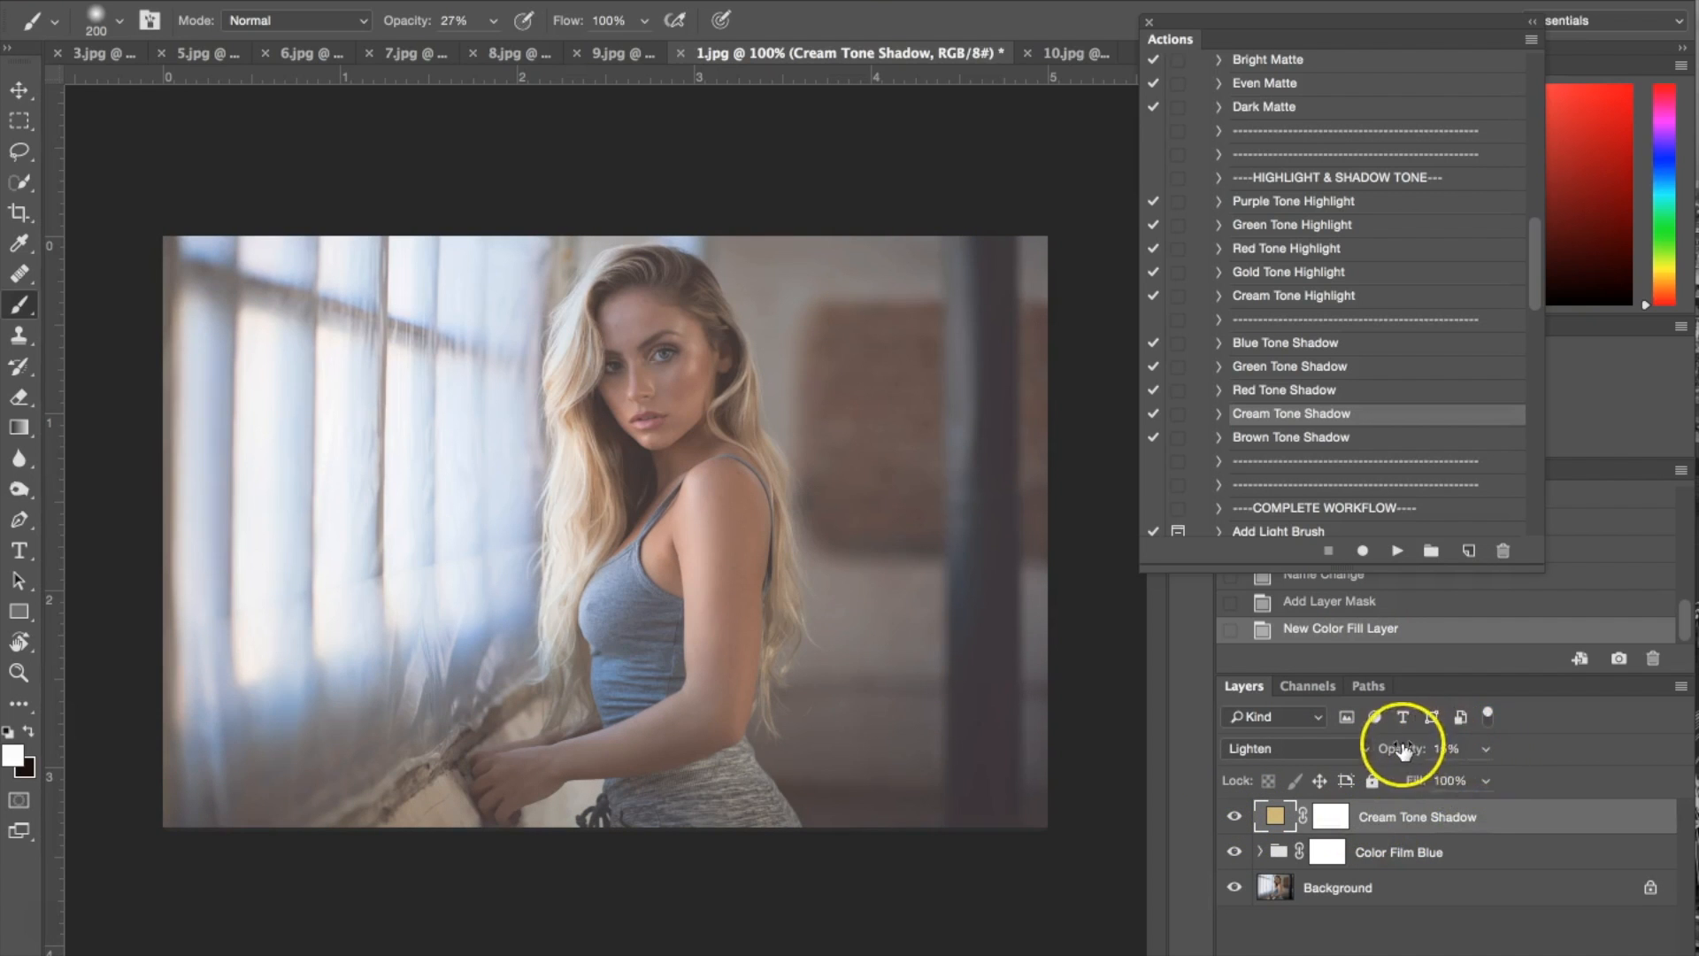
click(1486, 749)
drag(1478, 781, 1469, 779)
Step: Compare the portrait with the Cream Tone Shadow layer hidden and shown, and flatten the image
click(1236, 815)
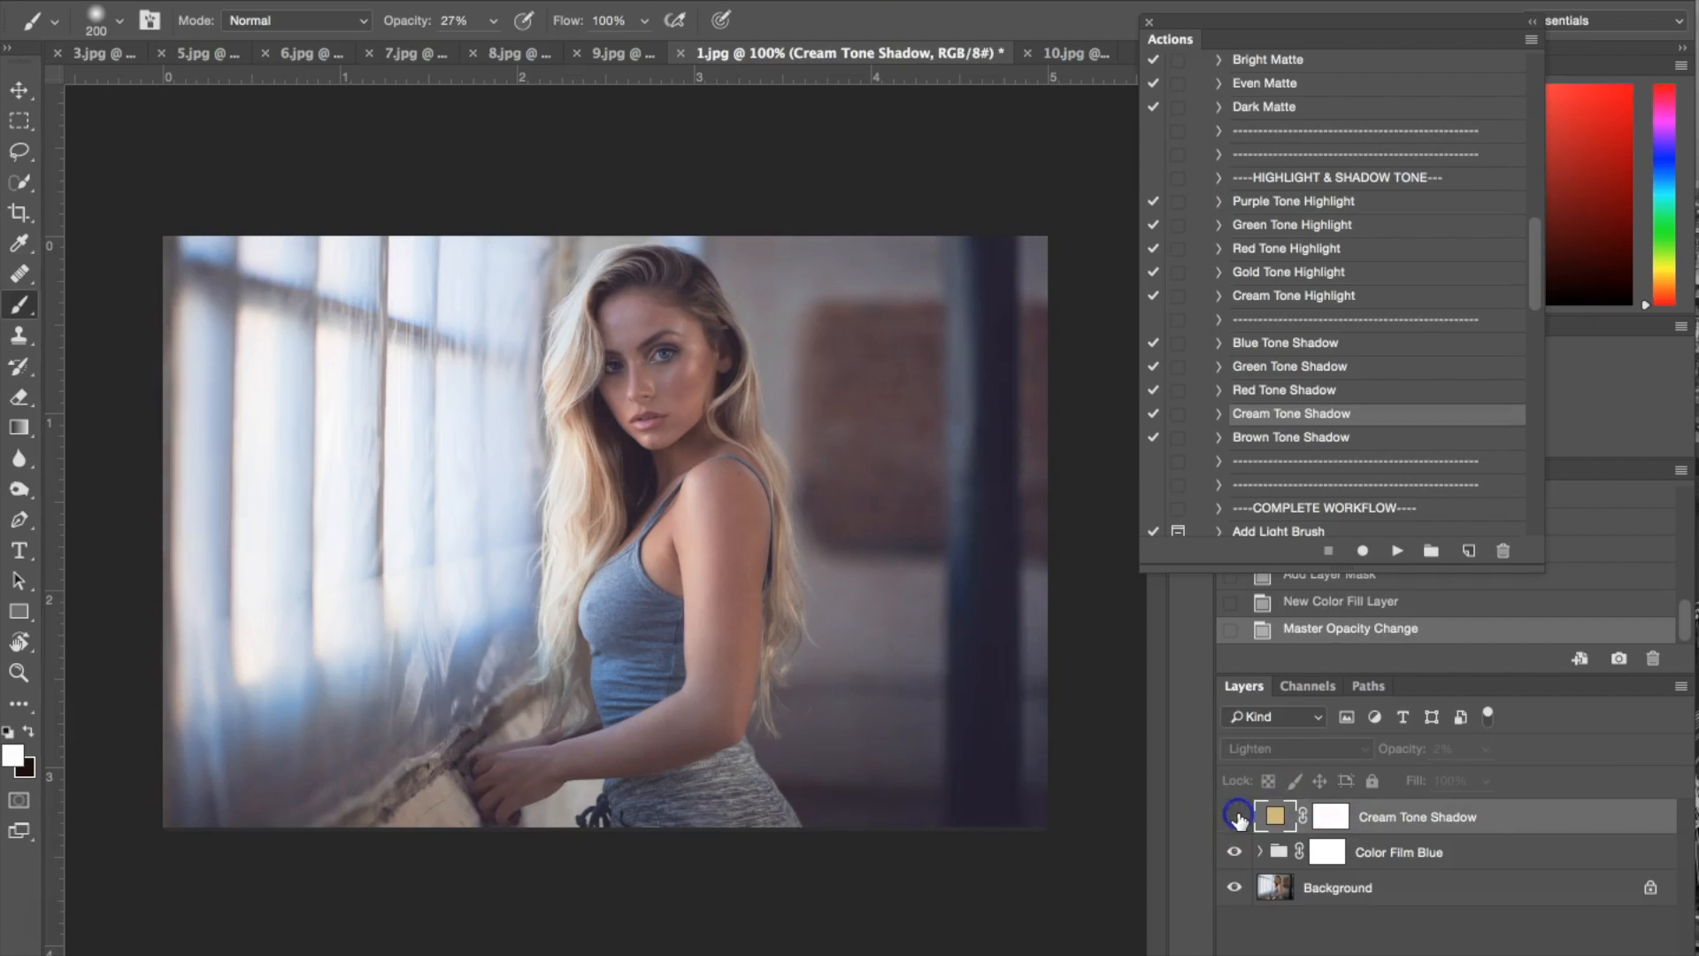
click(1237, 817)
click(1237, 817)
click(1236, 816)
click(1238, 817)
click(1237, 817)
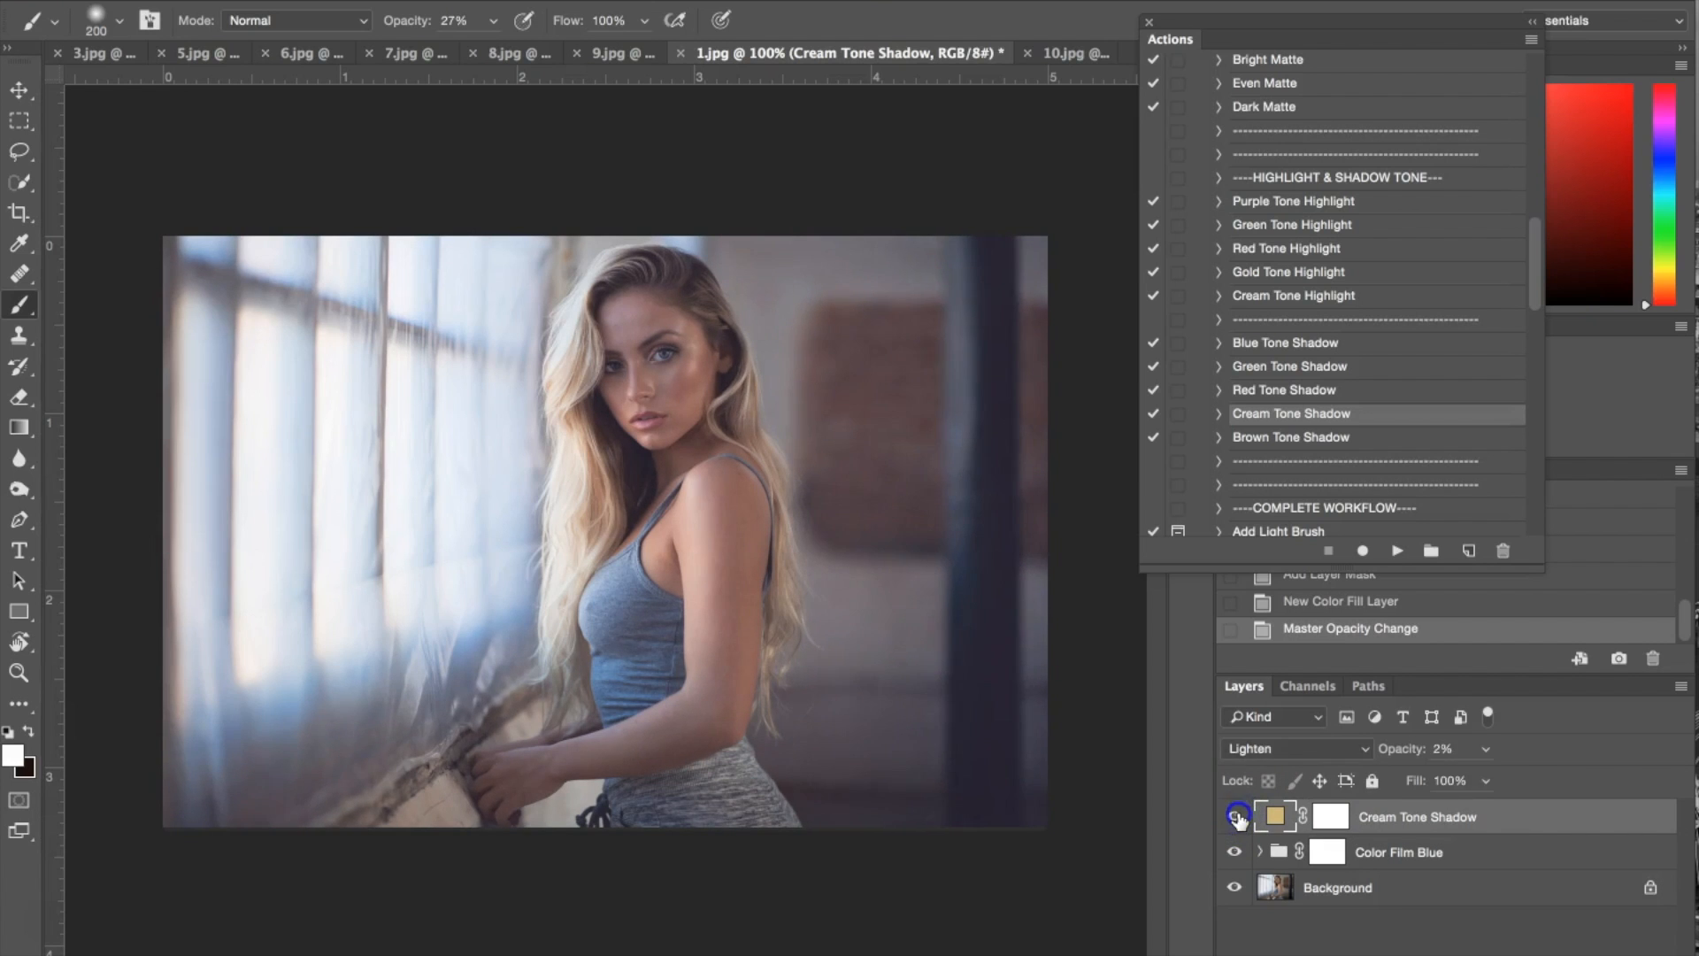
right_click(1360, 893)
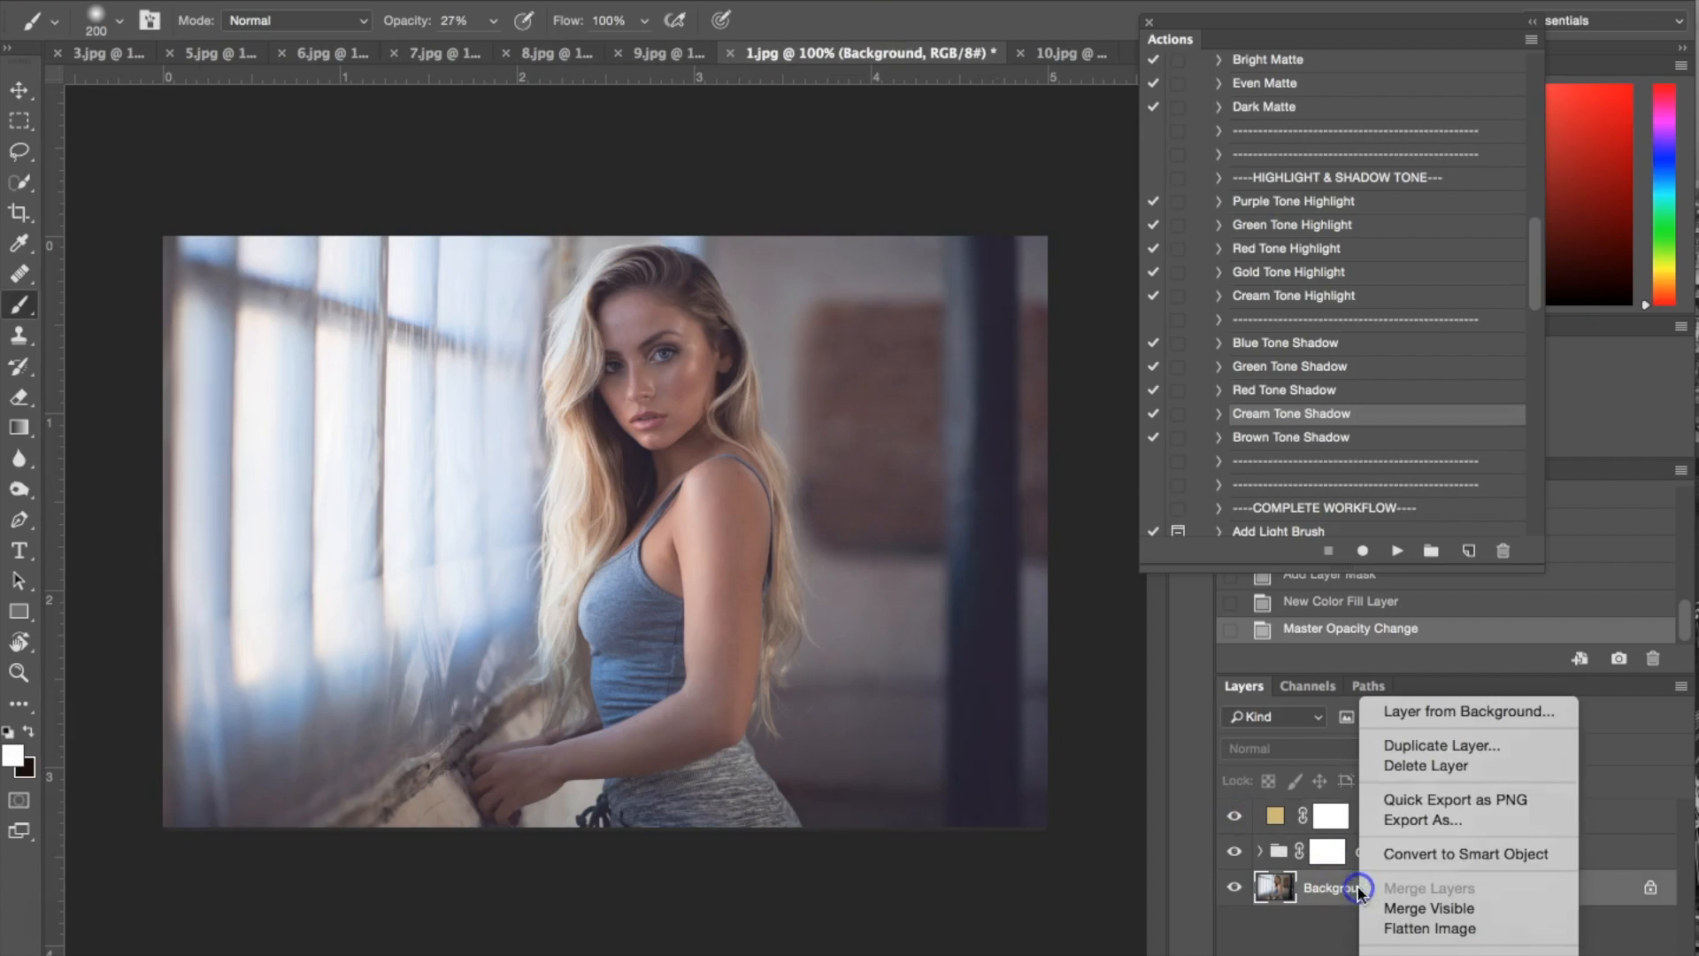
click(1433, 929)
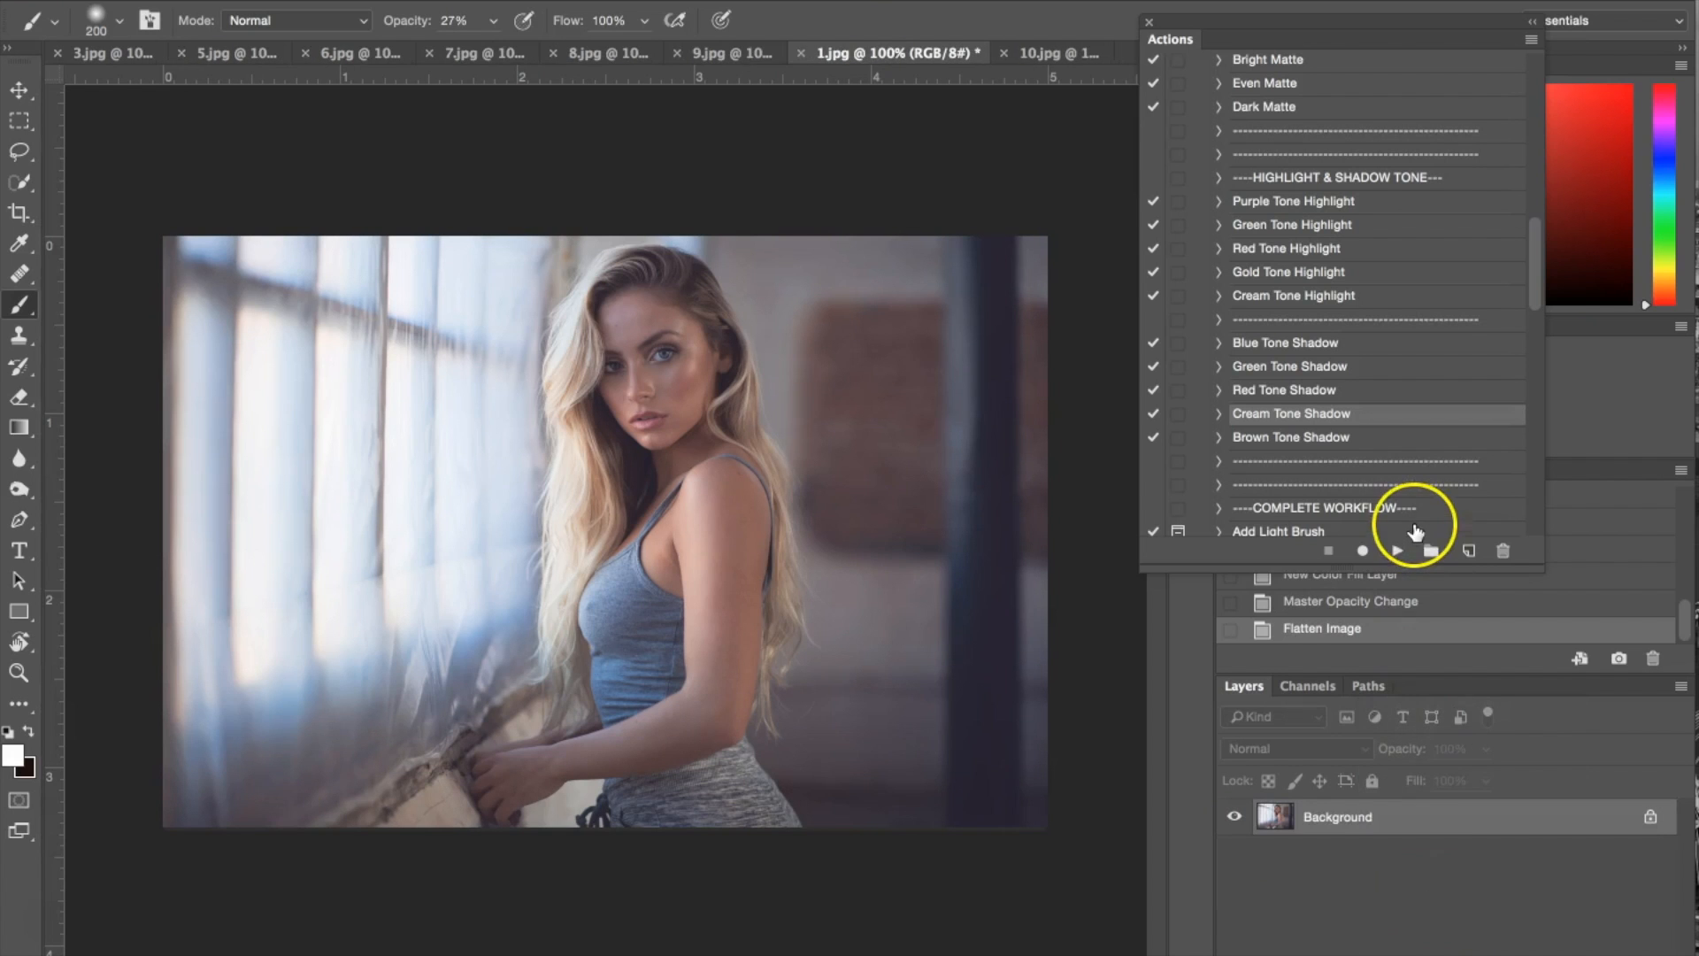
Step: Run the Add Light Brush action from the complete workflow set and continue past its brush instructions
scroll(1373, 451, down, 3)
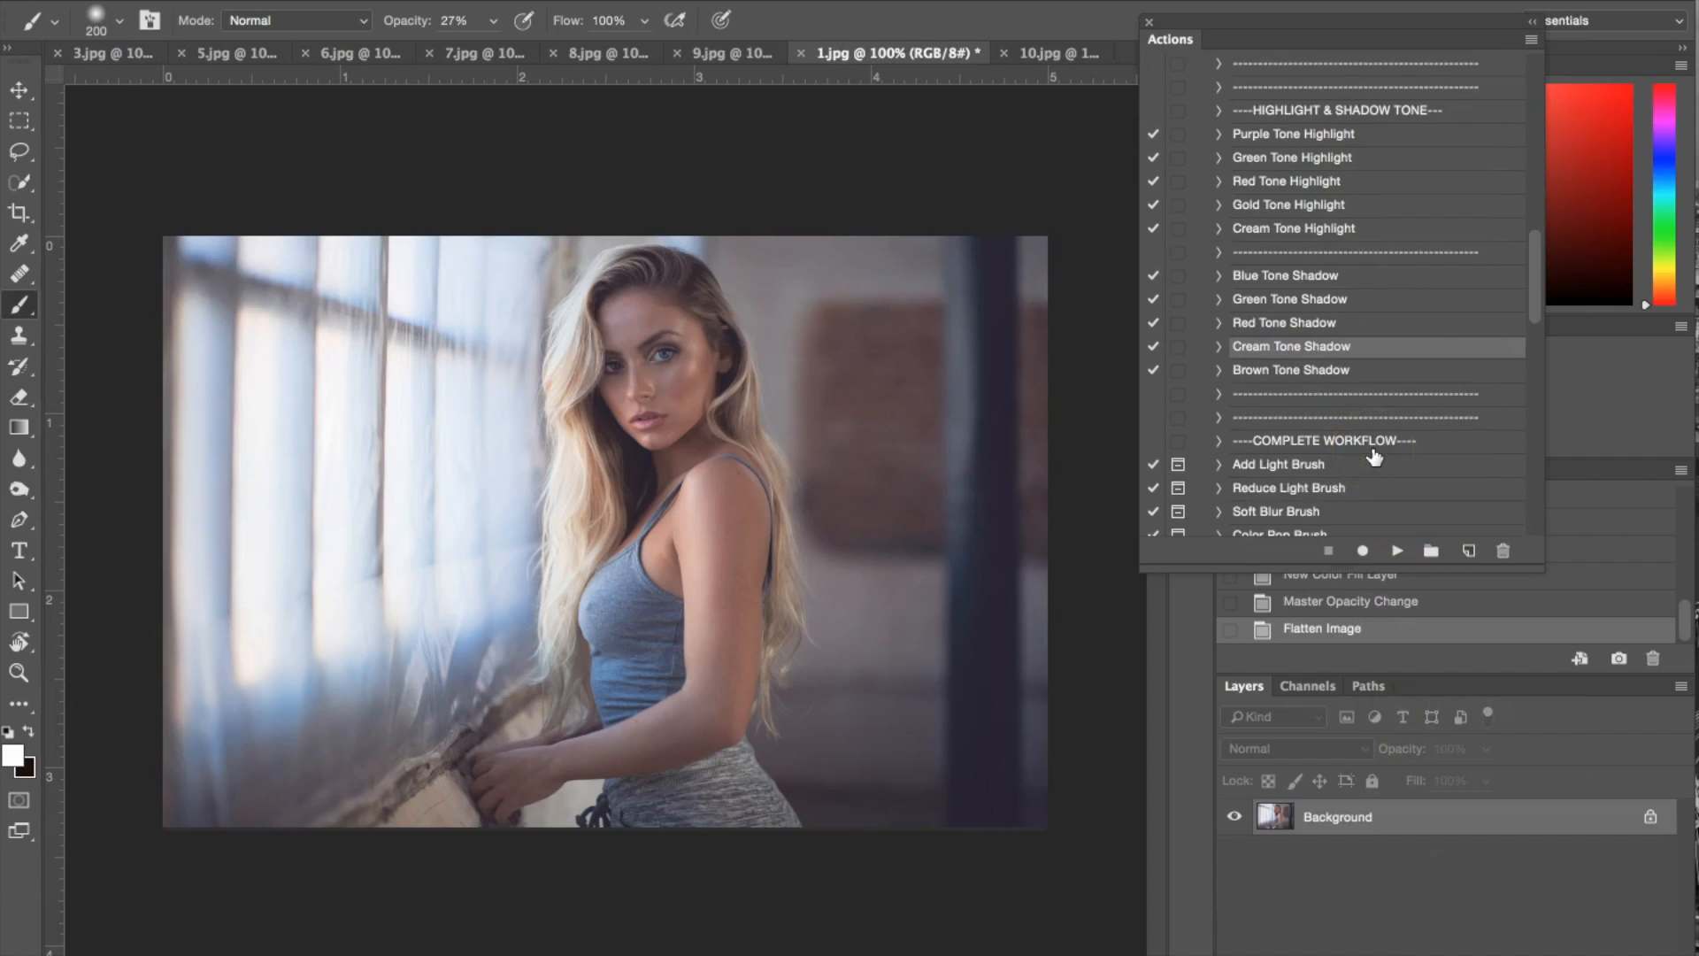
scroll(1374, 456, down, 3)
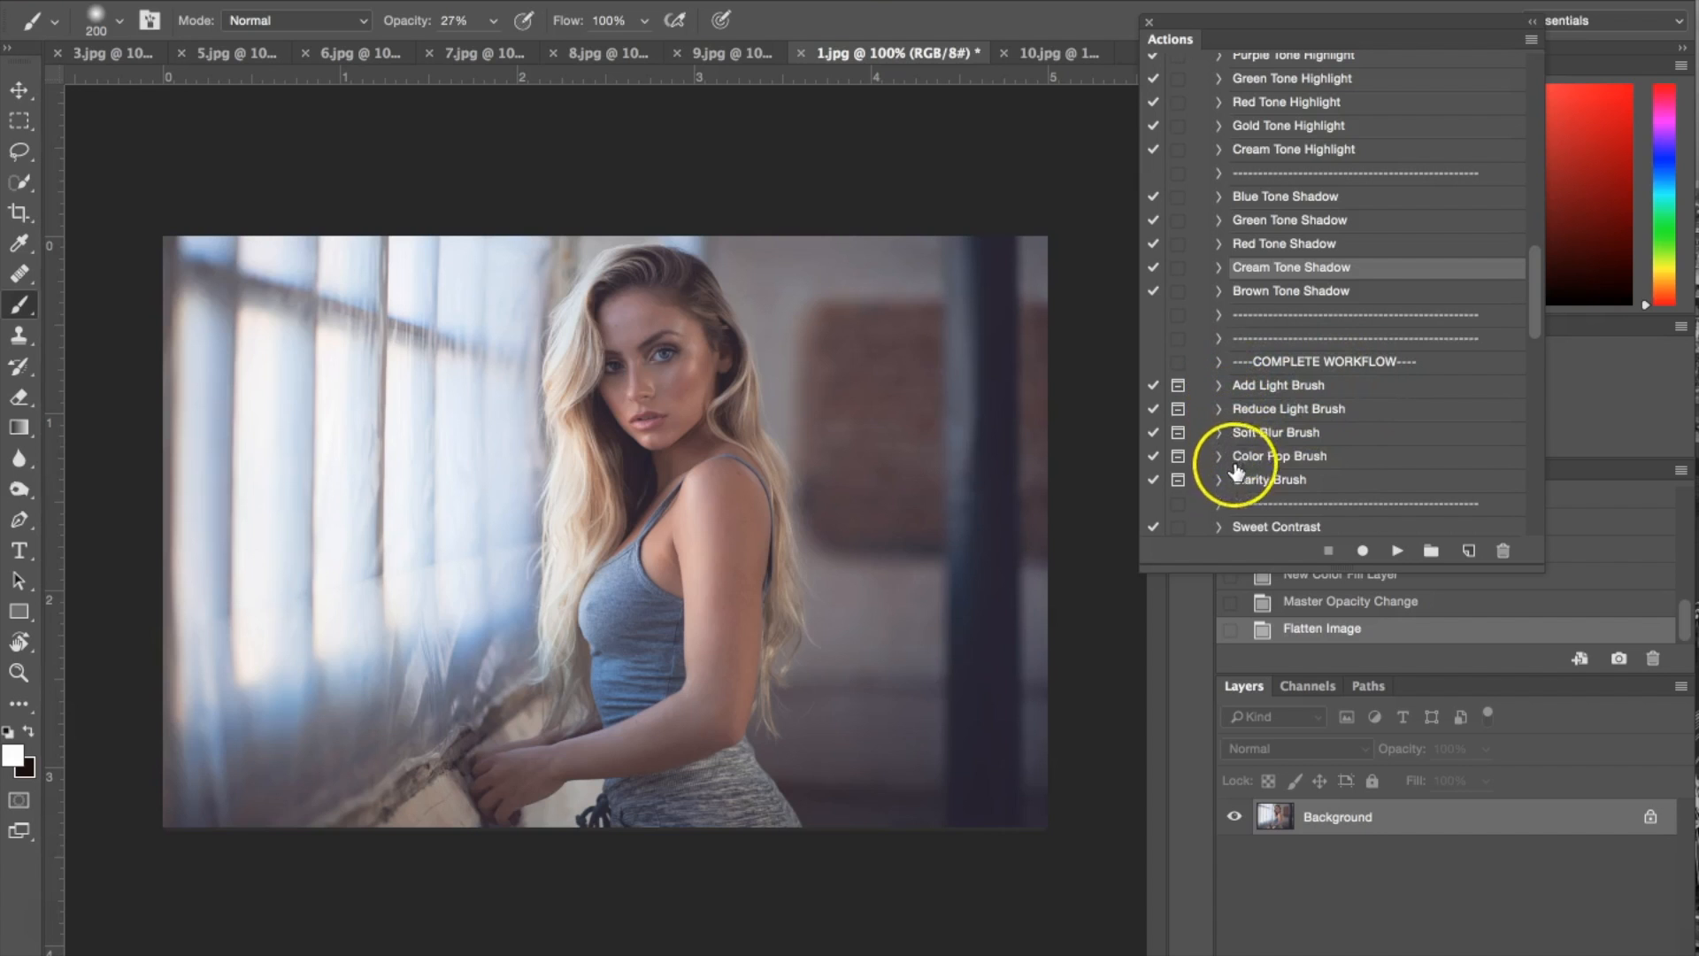
click(1270, 394)
click(1396, 550)
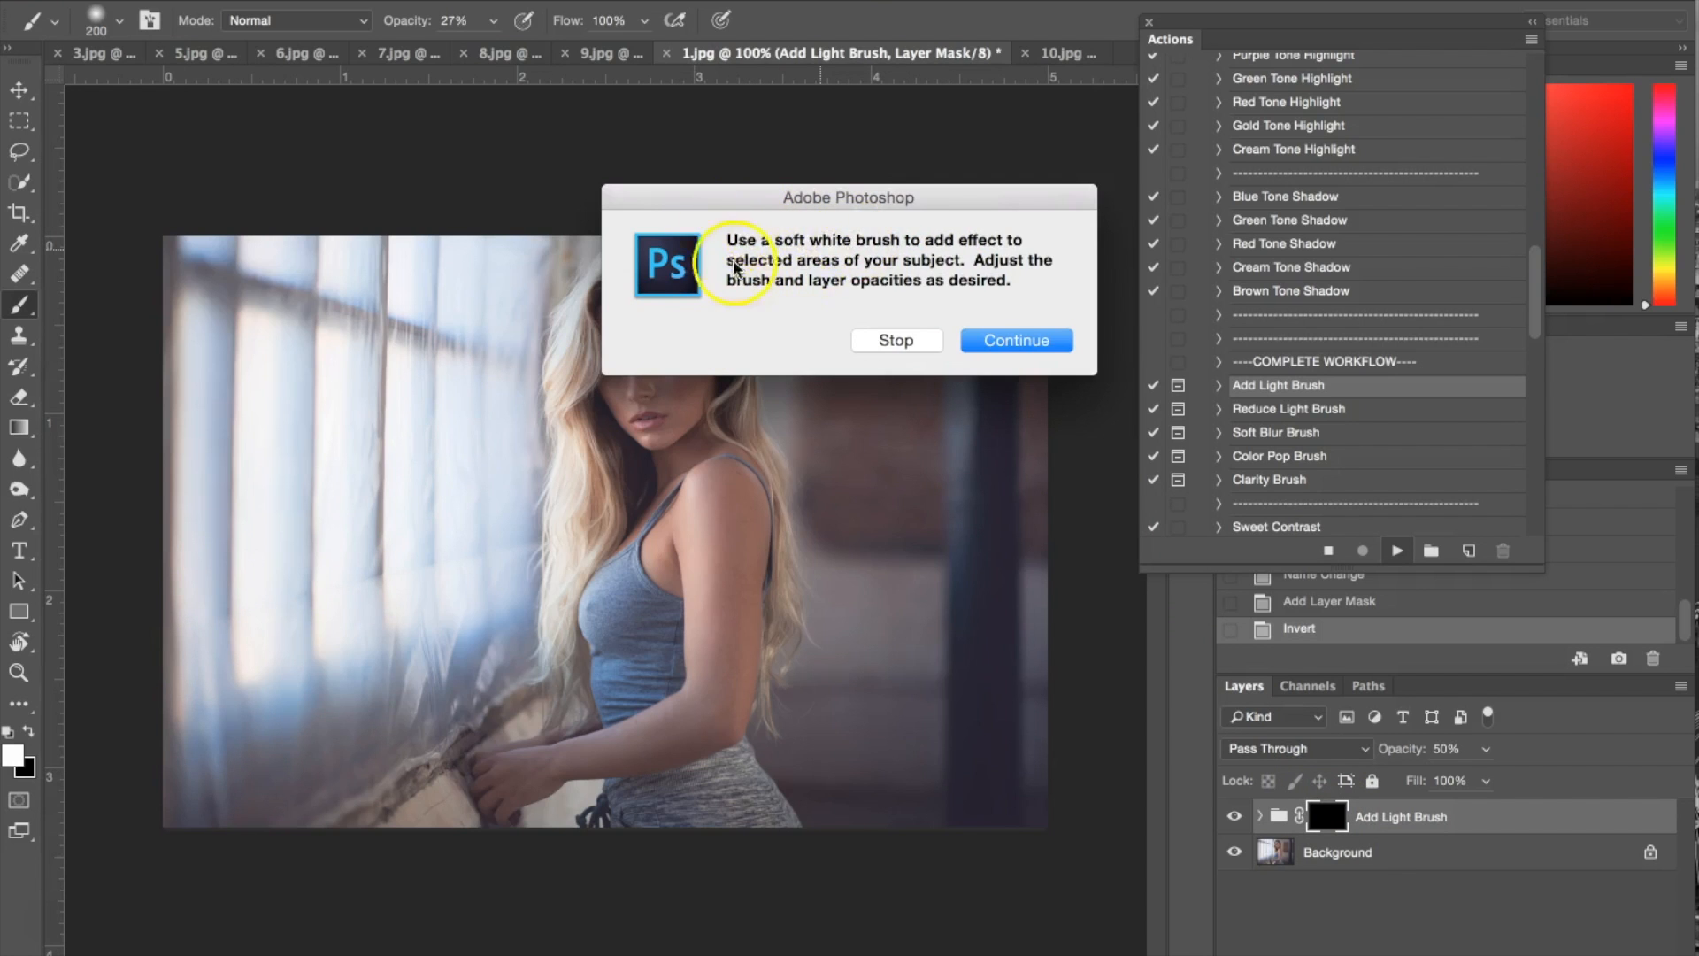
click(1017, 342)
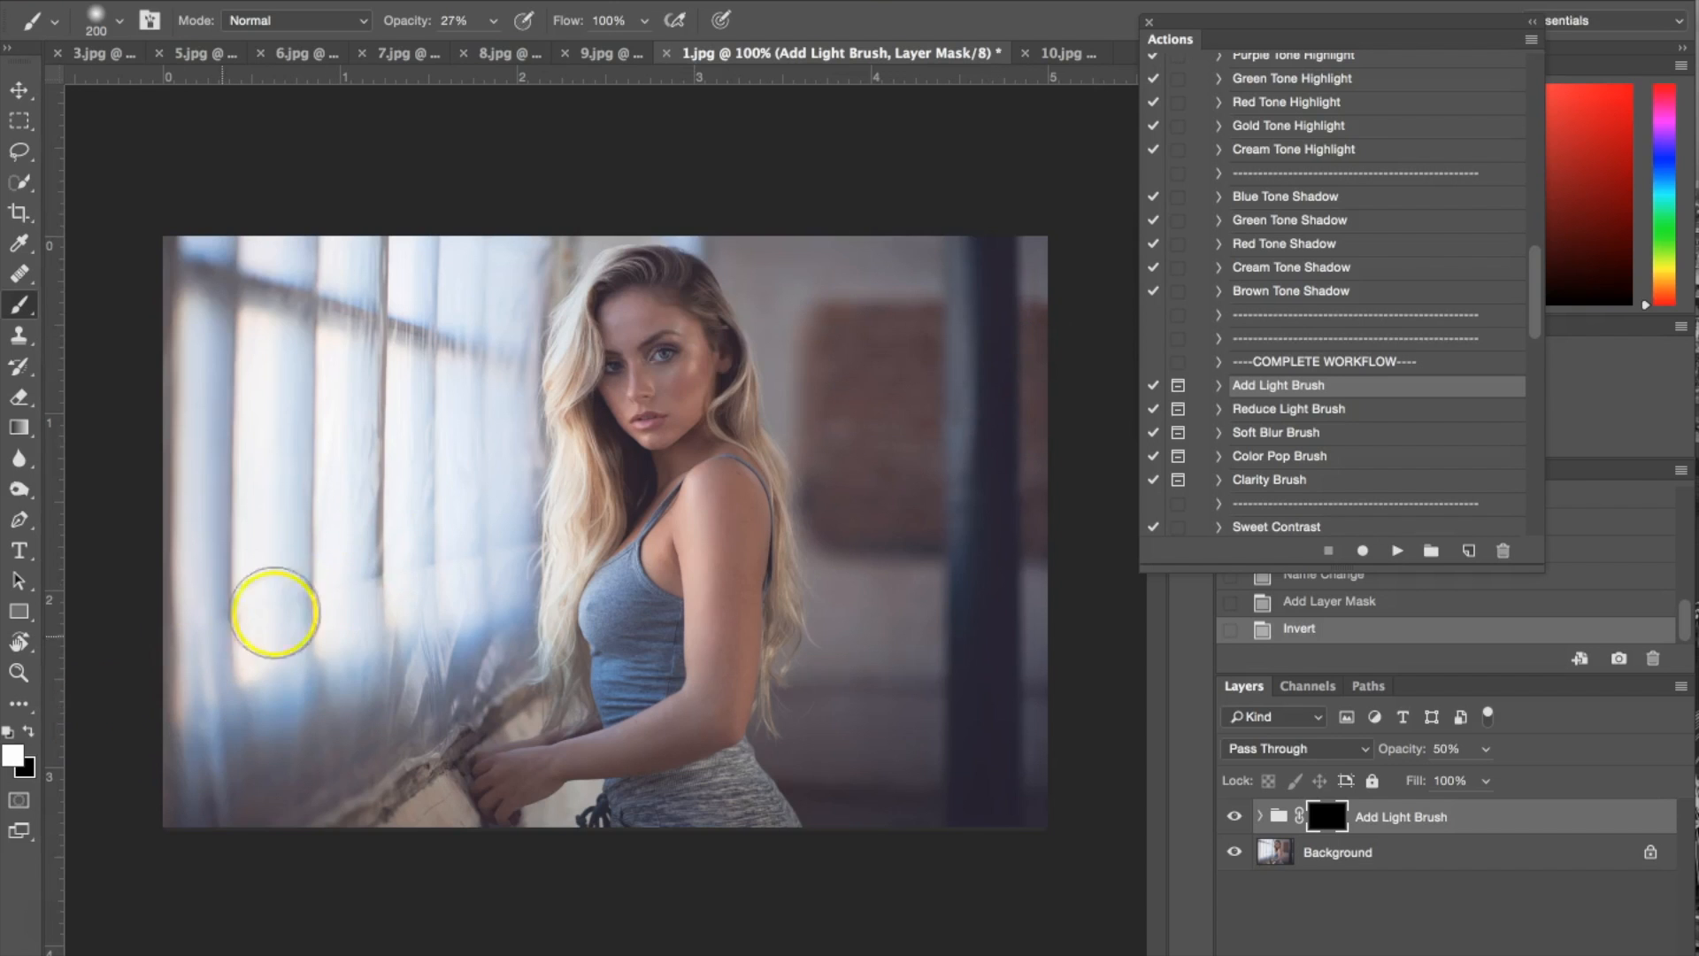
Step: Enlarge the soft white brush to a size of 400
key(bracketright)
key(bracketright)
key(bracketright)
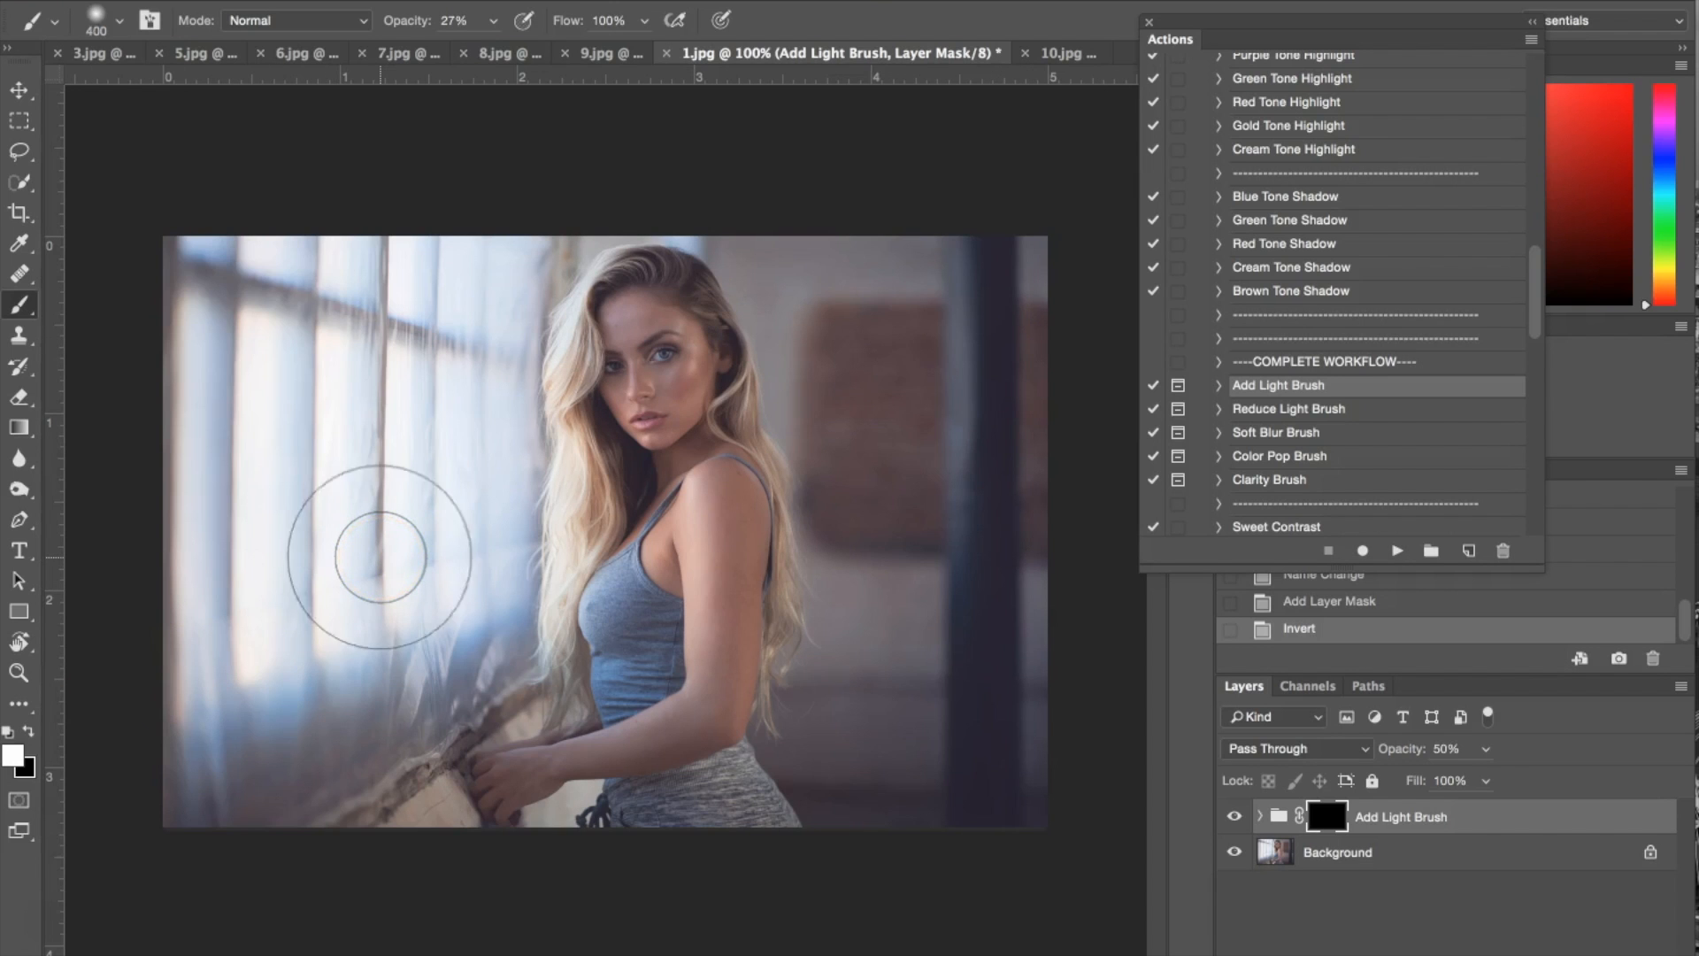
click(110, 29)
click(110, 29)
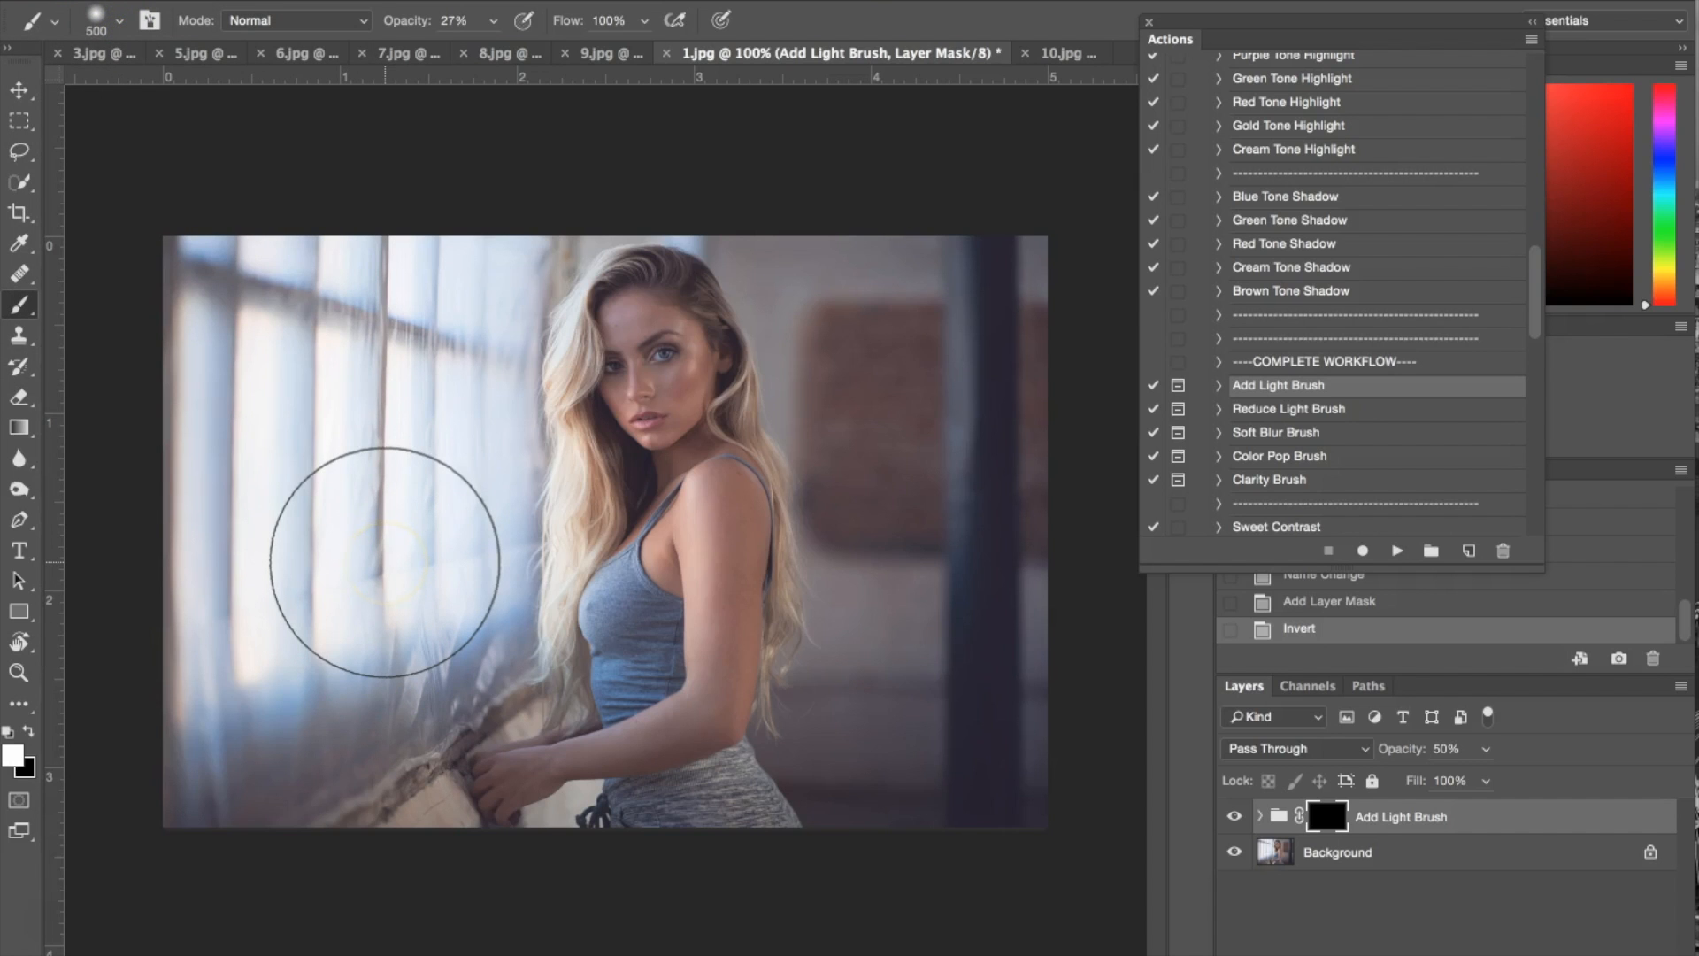
key(bracketright)
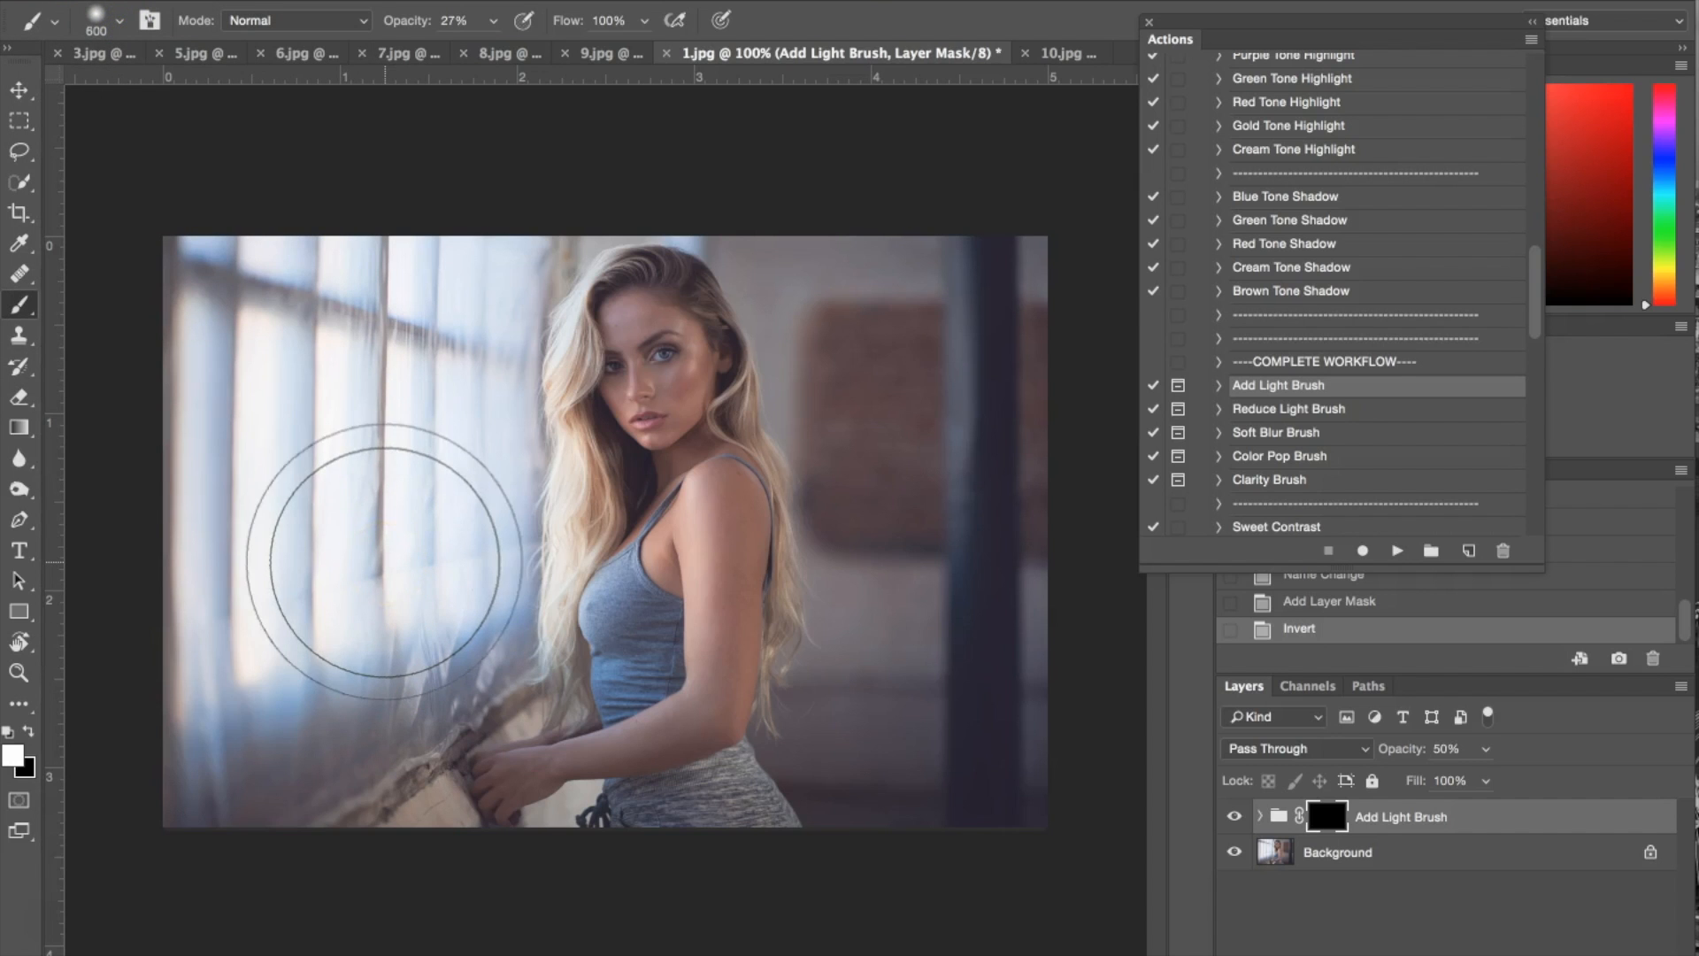
key(bracketleft)
key(bracketleft)
Step: Set the brush opacity to 21% and paint light over the upper window on the Add Light Brush mask
click(492, 97)
click(492, 20)
drag(493, 48, 491, 52)
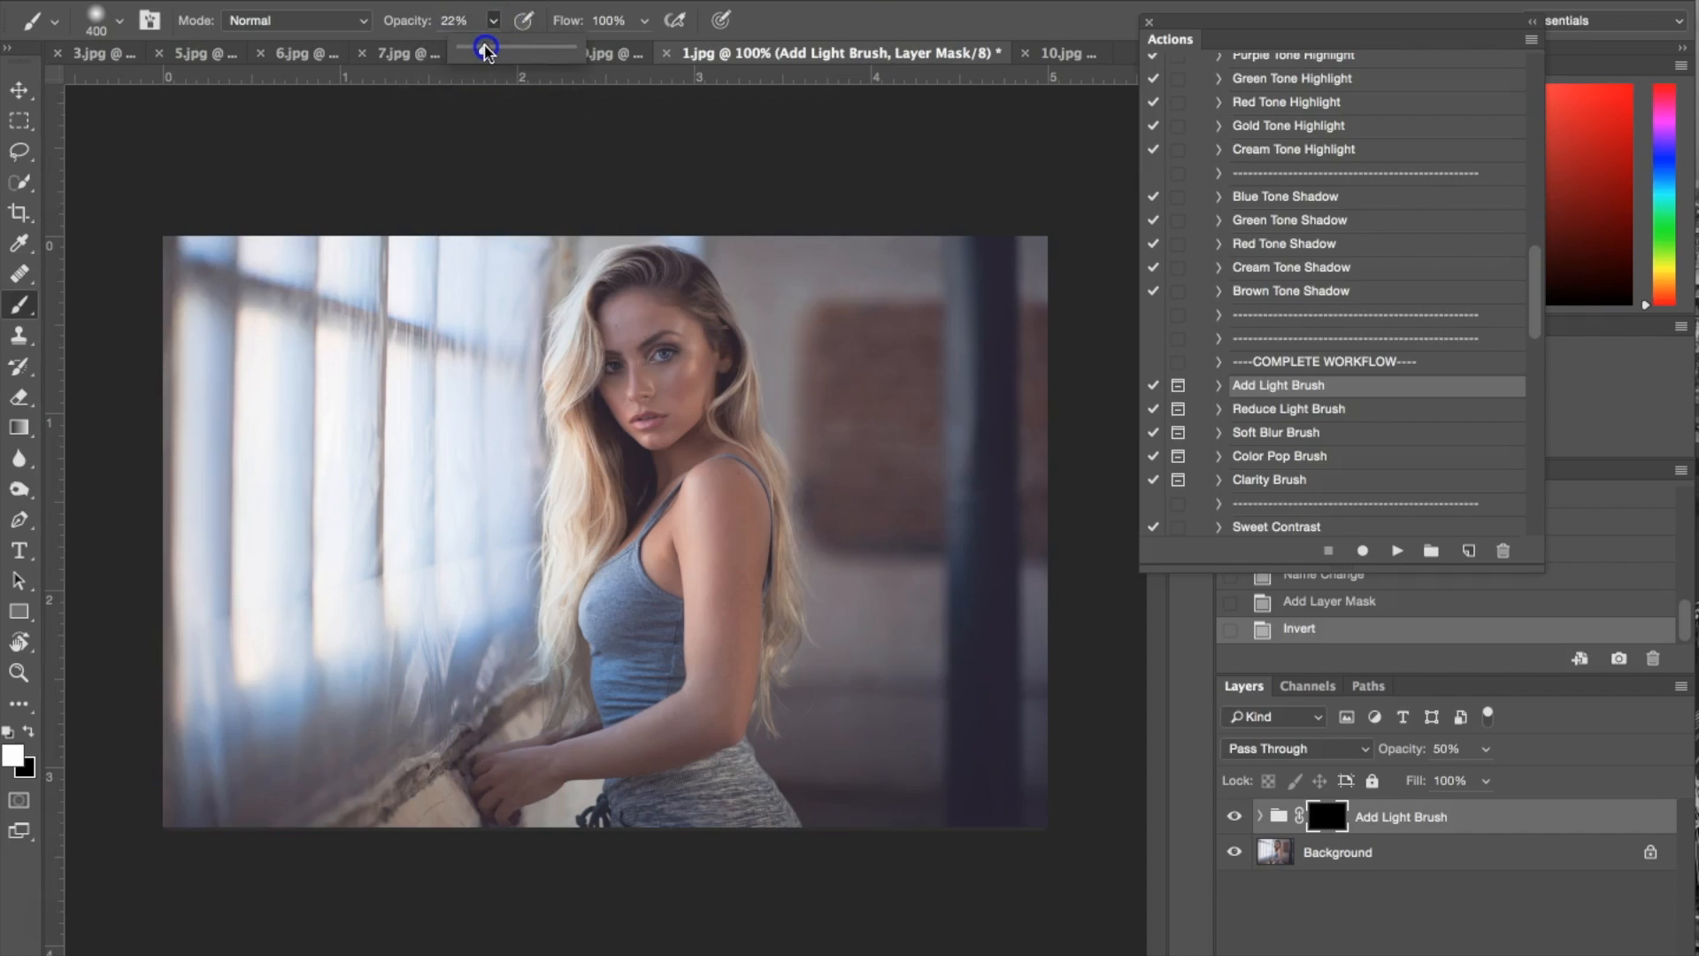
drag(483, 52, 482, 51)
click(413, 459)
drag(394, 366, 351, 381)
Step: Raise the brush opacity to 37% and paint light across the whole window area beside the woman
click(493, 20)
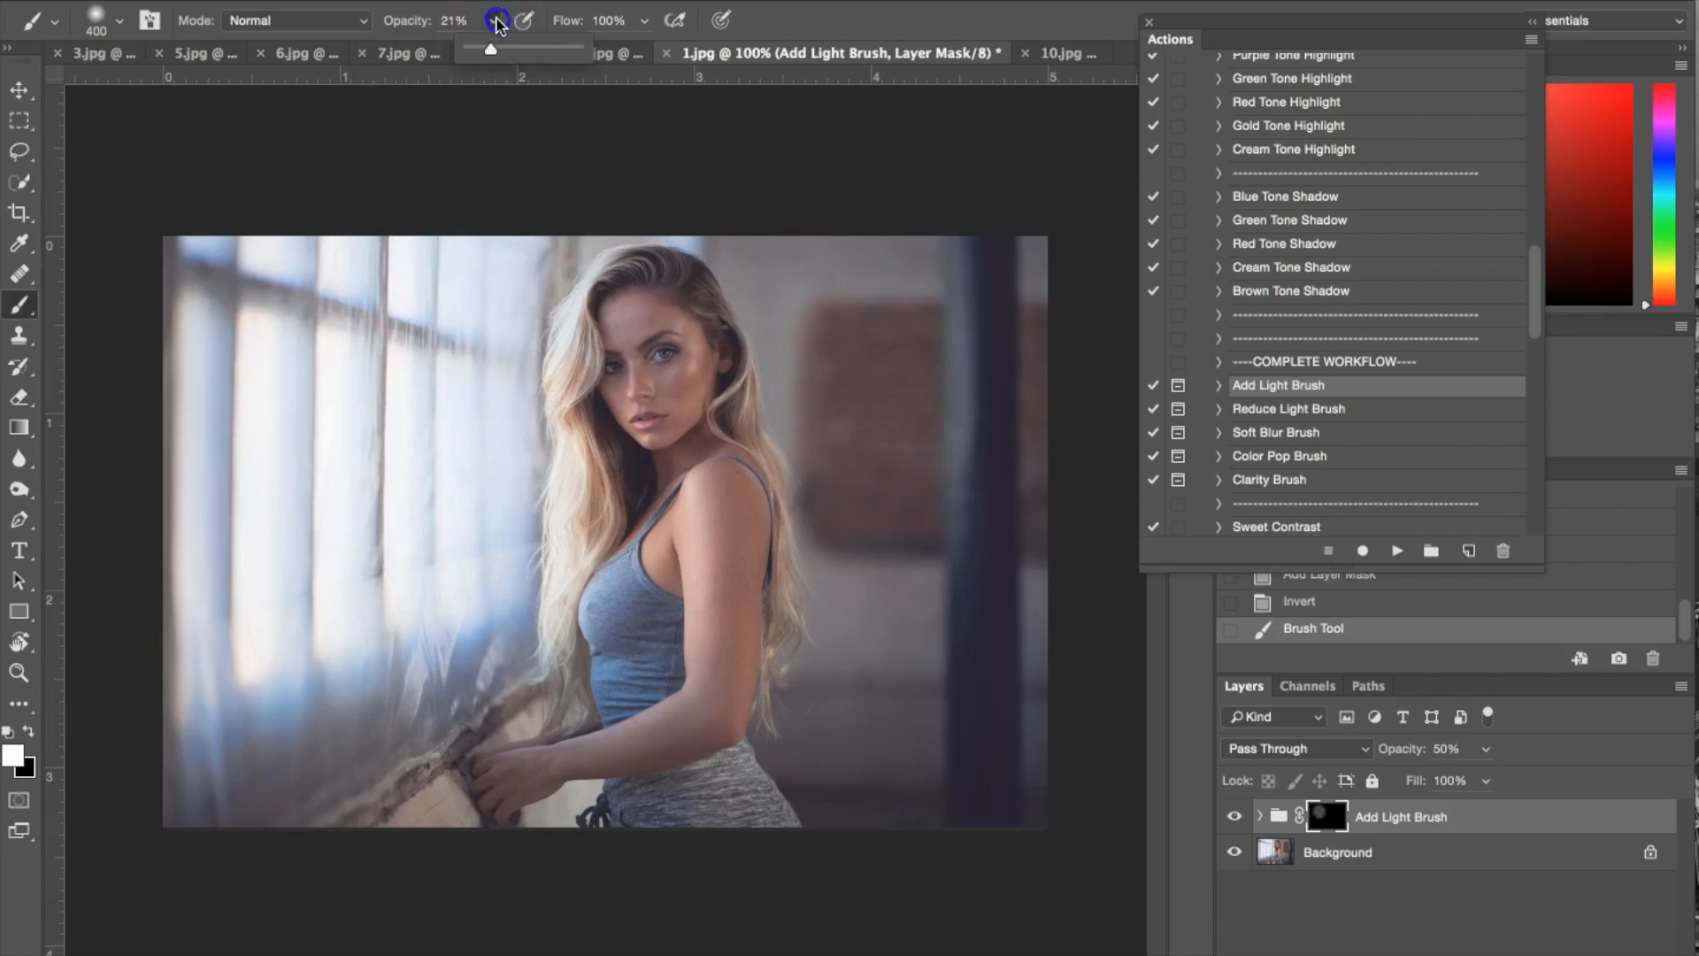
drag(485, 51, 510, 50)
mouse_move(398, 496)
mouse_down()
mouse_move(448, 342)
mouse_move(389, 434)
mouse_move(326, 607)
mouse_move(489, 539)
mouse_move(523, 371)
mouse_up()
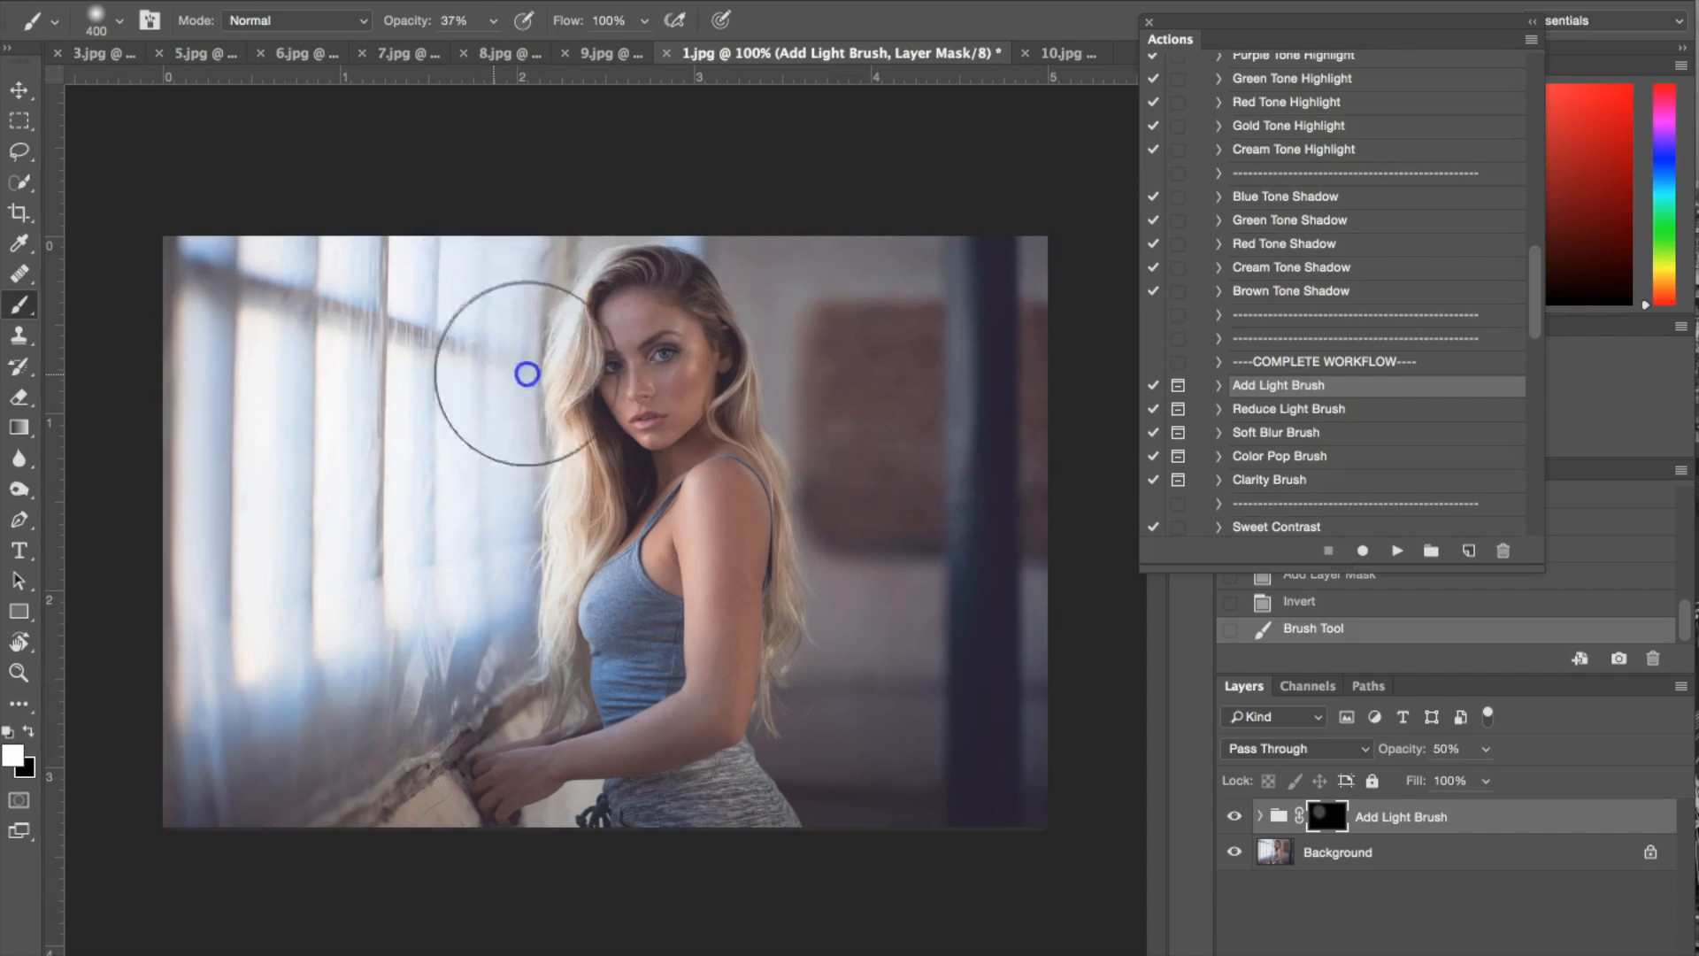
mouse_move(346, 428)
mouse_down()
mouse_move(278, 329)
mouse_move(240, 376)
mouse_move(231, 331)
mouse_up()
mouse_move(289, 703)
mouse_down()
mouse_move(539, 682)
mouse_move(433, 705)
mouse_move(523, 496)
mouse_move(527, 525)
mouse_up()
mouse_move(486, 417)
mouse_down()
mouse_move(417, 784)
mouse_move(587, 607)
mouse_move(571, 580)
mouse_move(573, 353)
mouse_move(531, 407)
mouse_move(487, 420)
mouse_move(315, 409)
mouse_move(252, 309)
mouse_move(221, 690)
mouse_up()
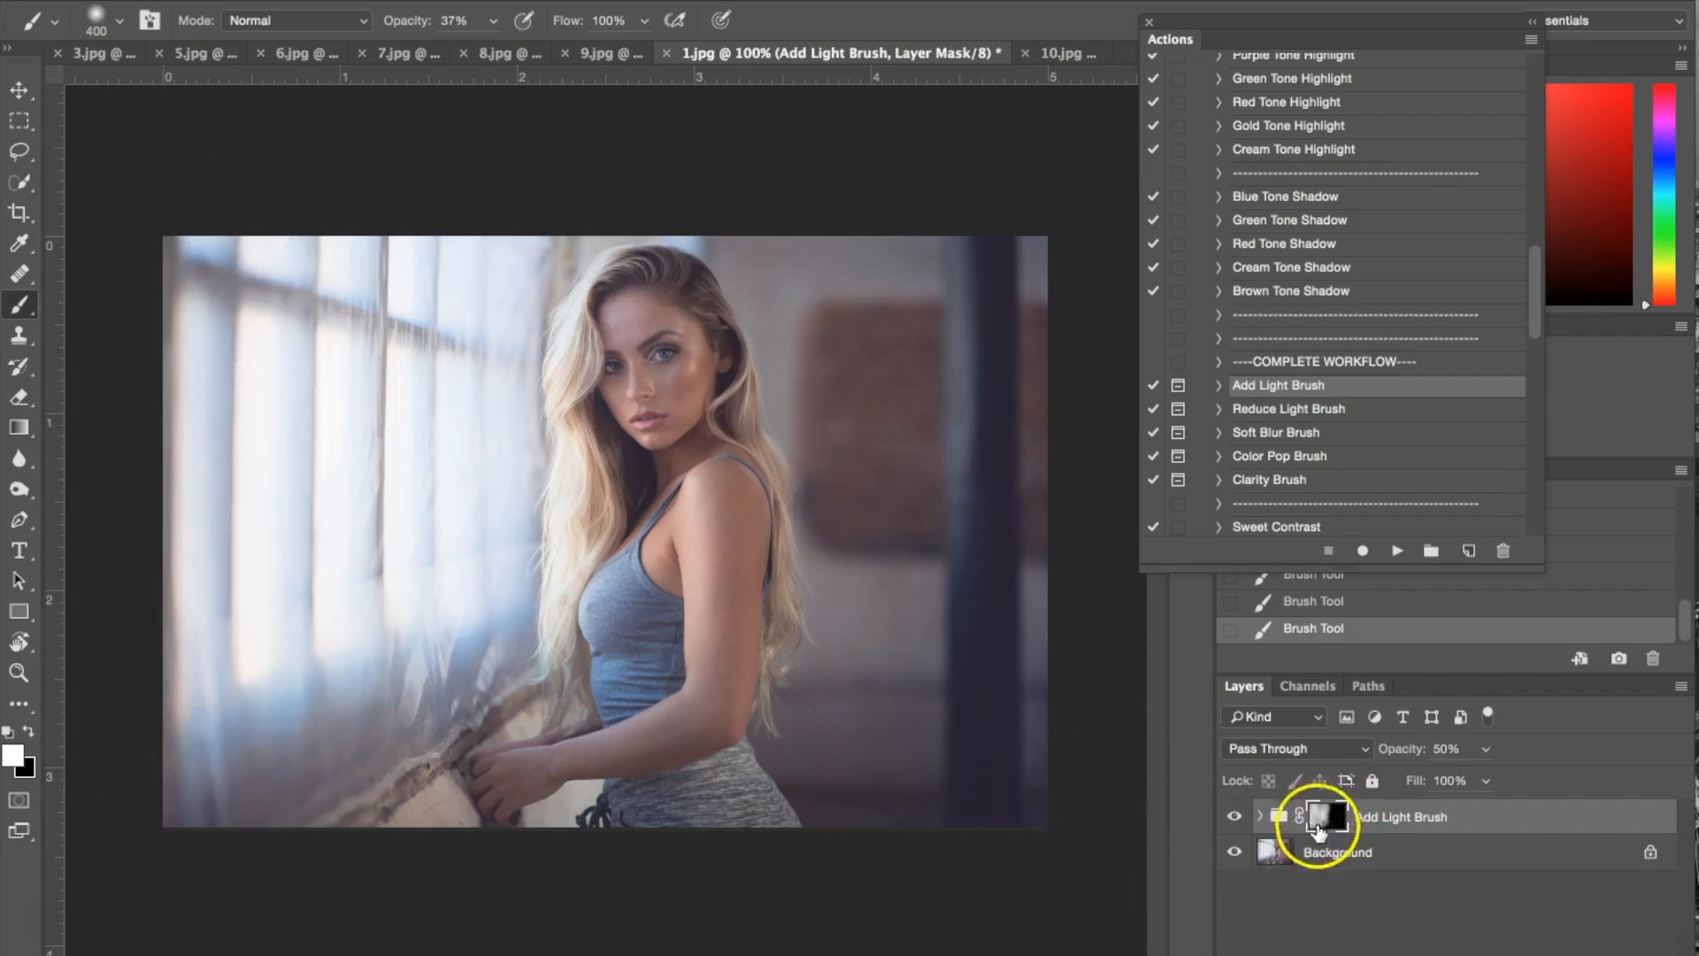
mouse_move(429, 788)
mouse_down()
mouse_move(496, 747)
mouse_move(505, 595)
mouse_move(235, 611)
mouse_move(505, 378)
mouse_move(480, 286)
mouse_move(375, 493)
mouse_move(535, 740)
mouse_move(504, 504)
mouse_up()
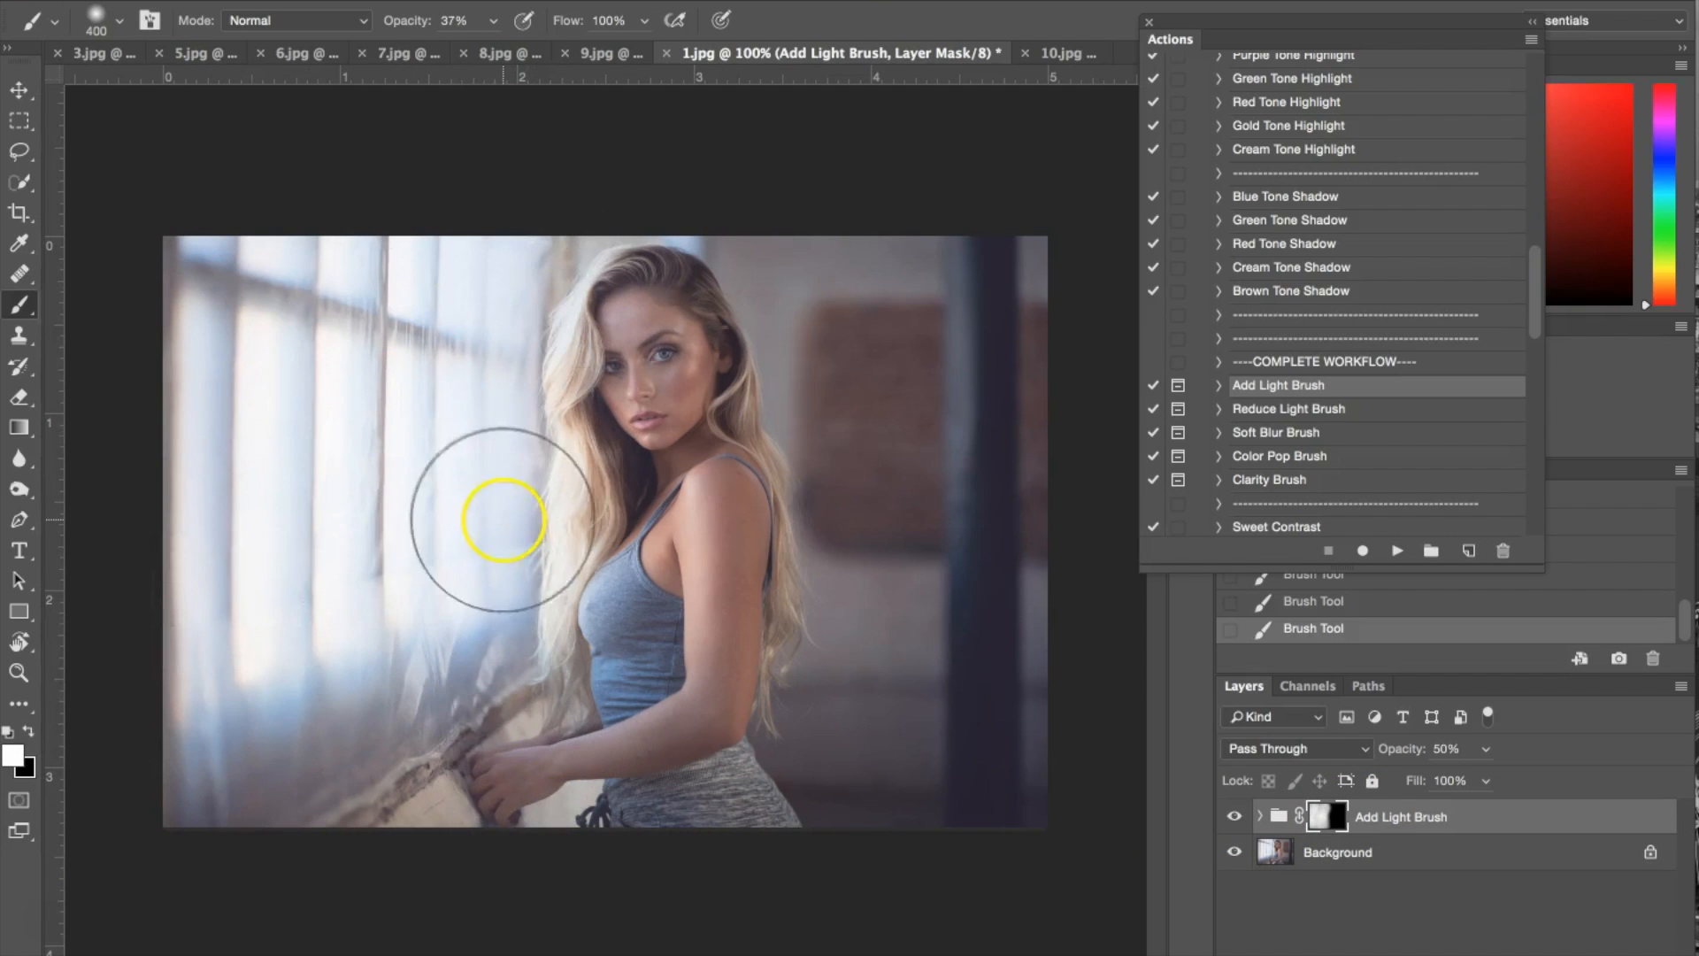
Step: Flatten the image and run the White light burst overlay action, continuing to its gradient settings
click(640, 317)
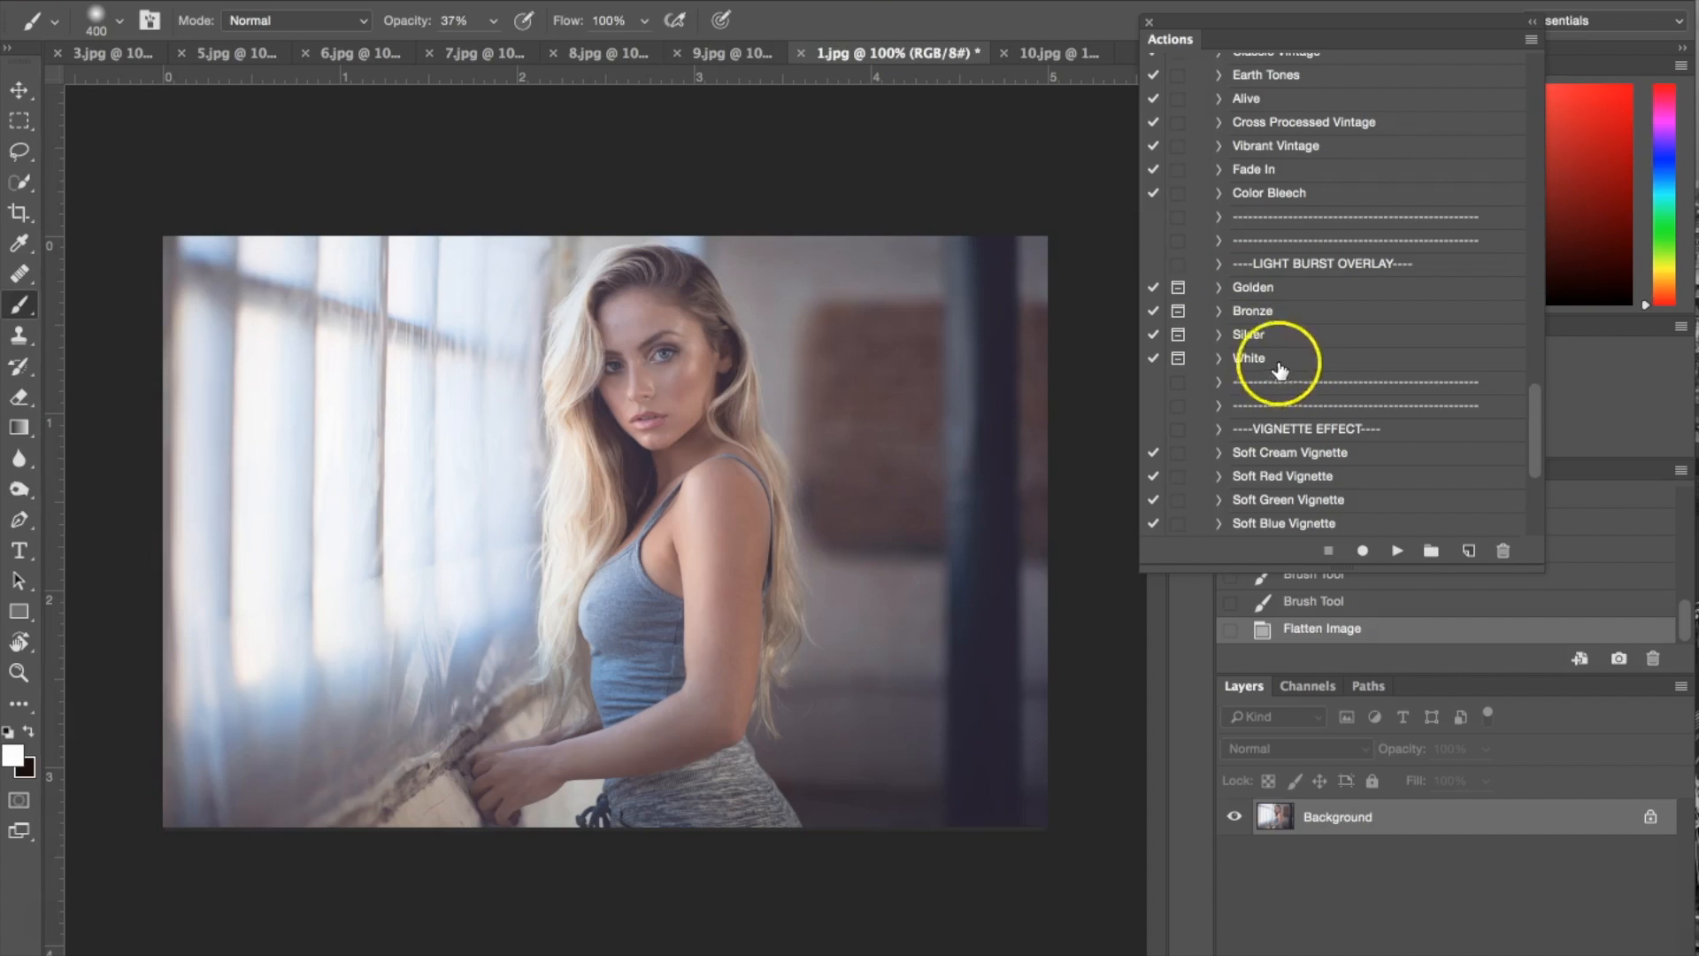
click(1260, 358)
click(1397, 552)
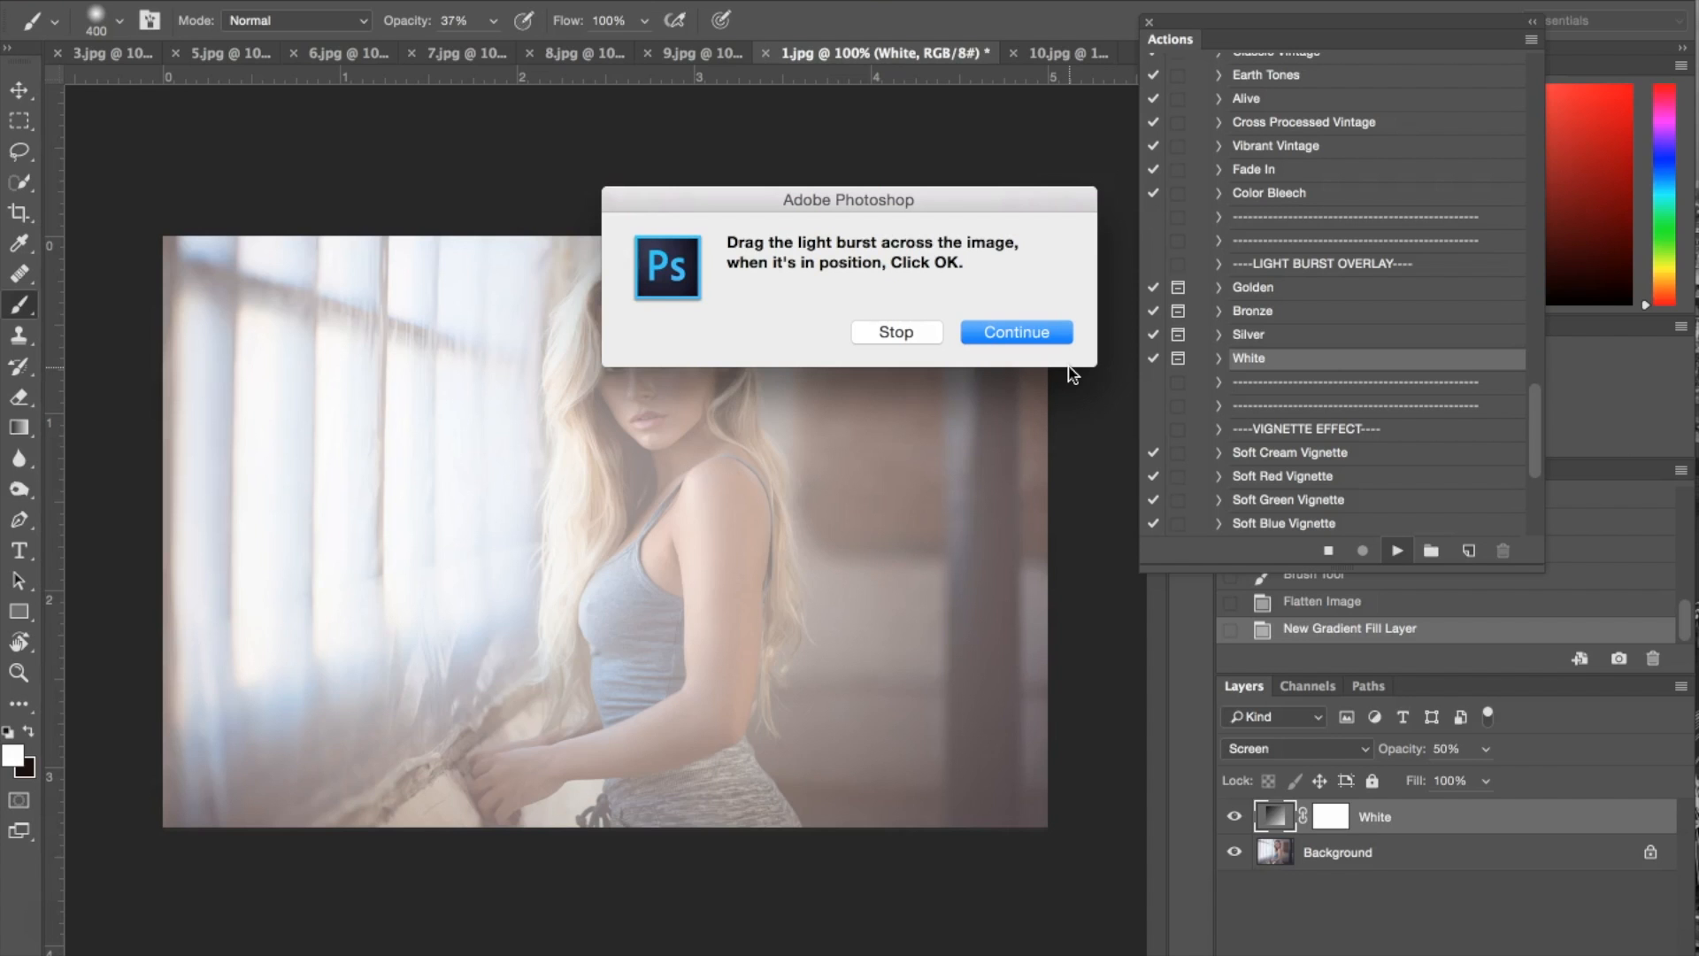
click(1022, 333)
Step: Move the White light burst toward the upper-left part of the window and accept the gradient fill
drag(530, 489, 216, 356)
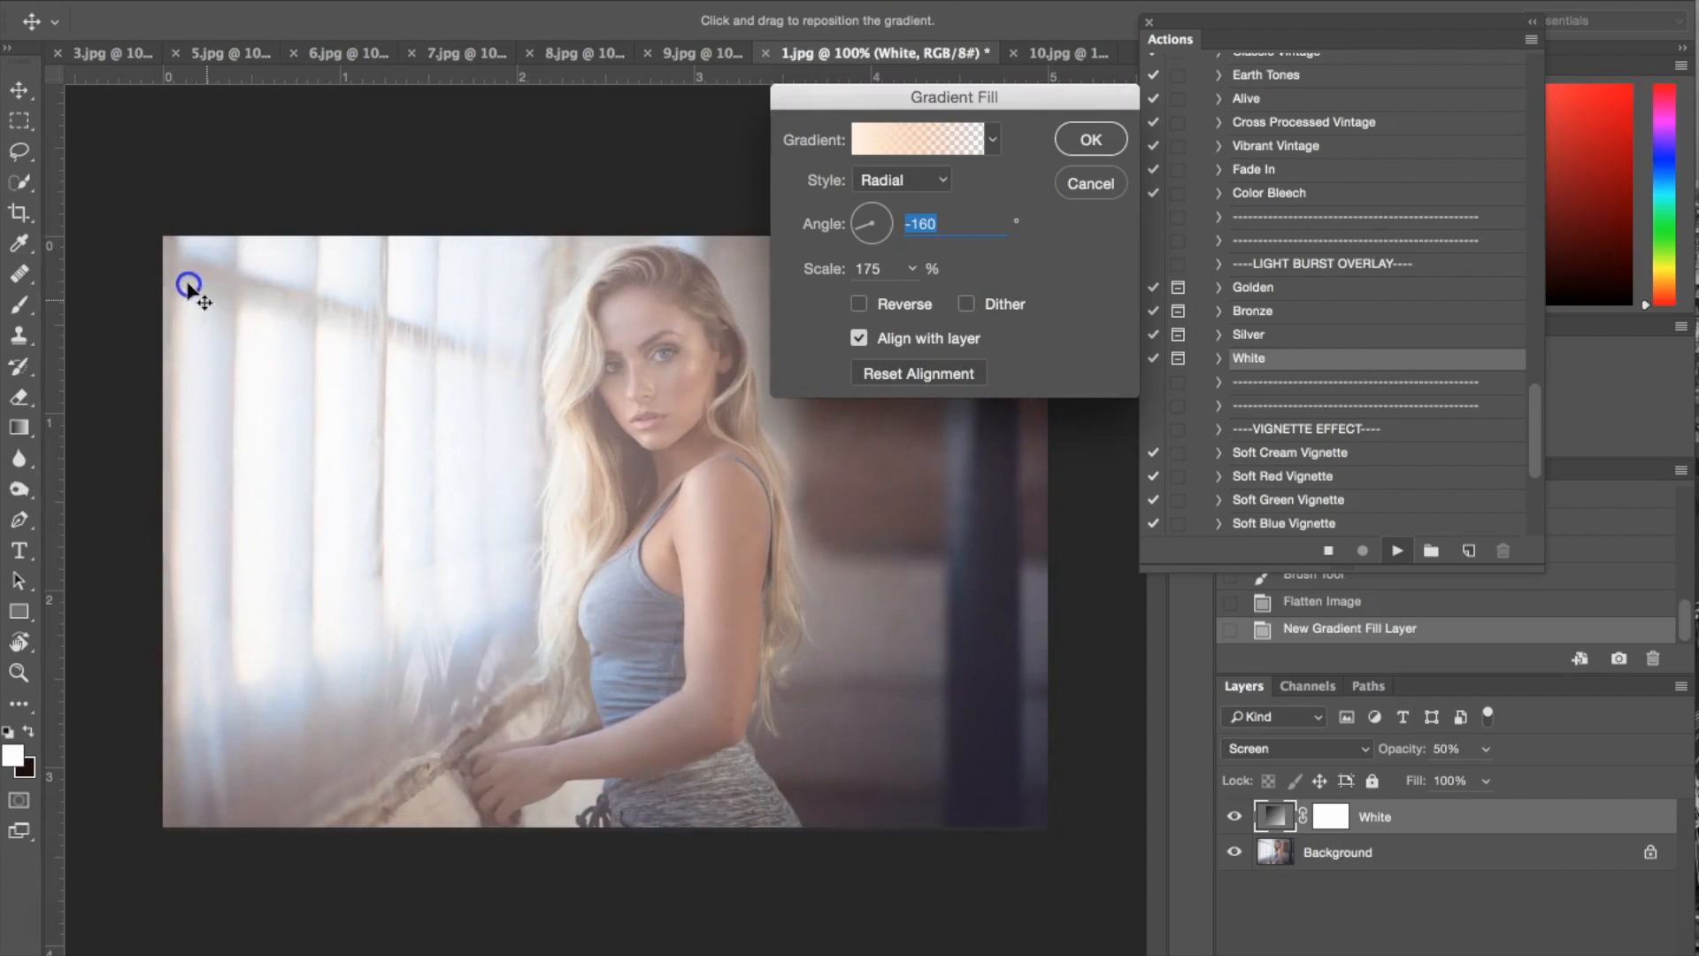
drag(129, 241, 218, 292)
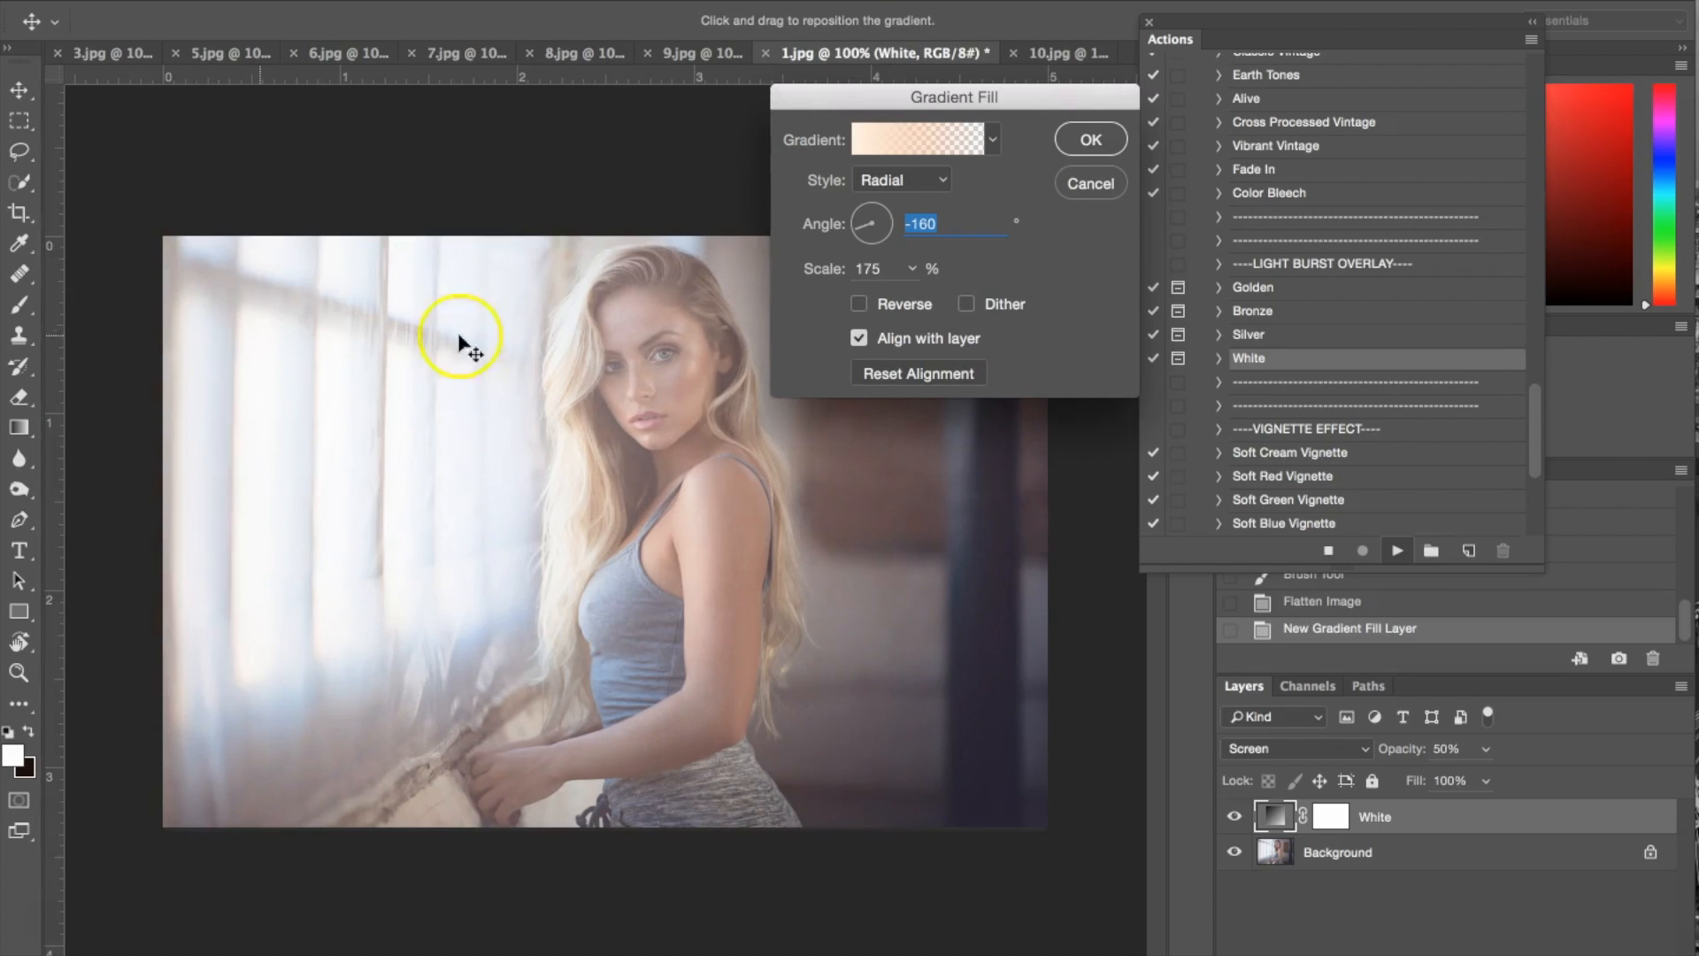
click(1099, 142)
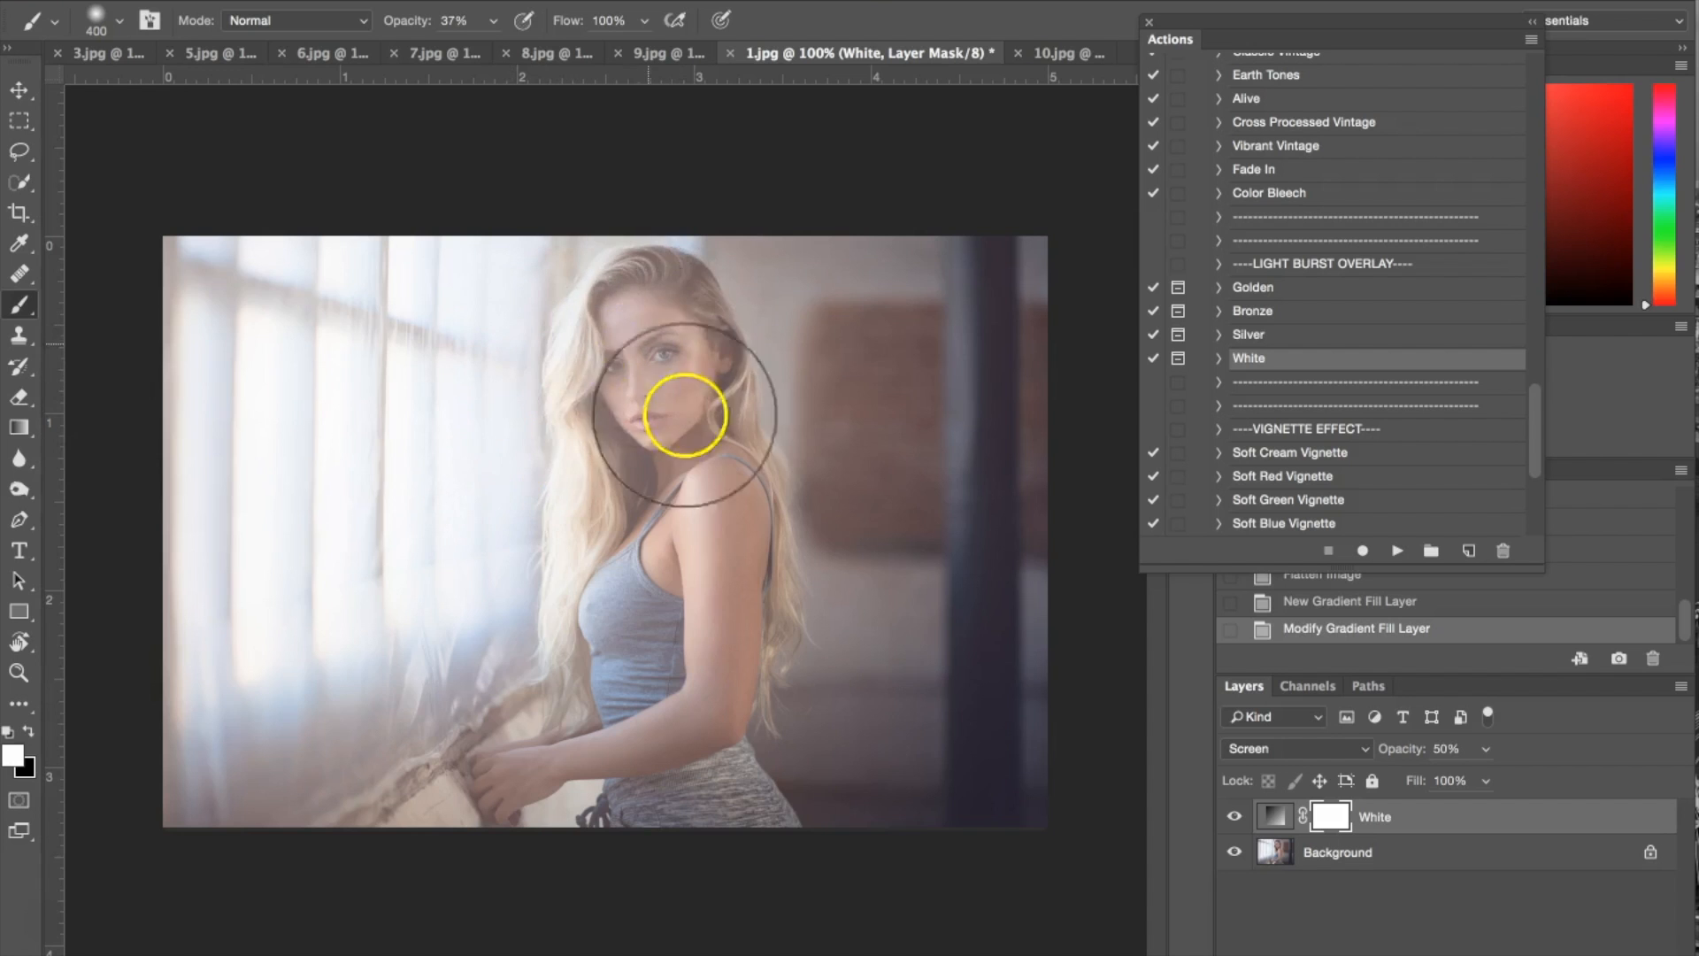
Step: Lower the White light burst layer's opacity to 24%
click(1487, 751)
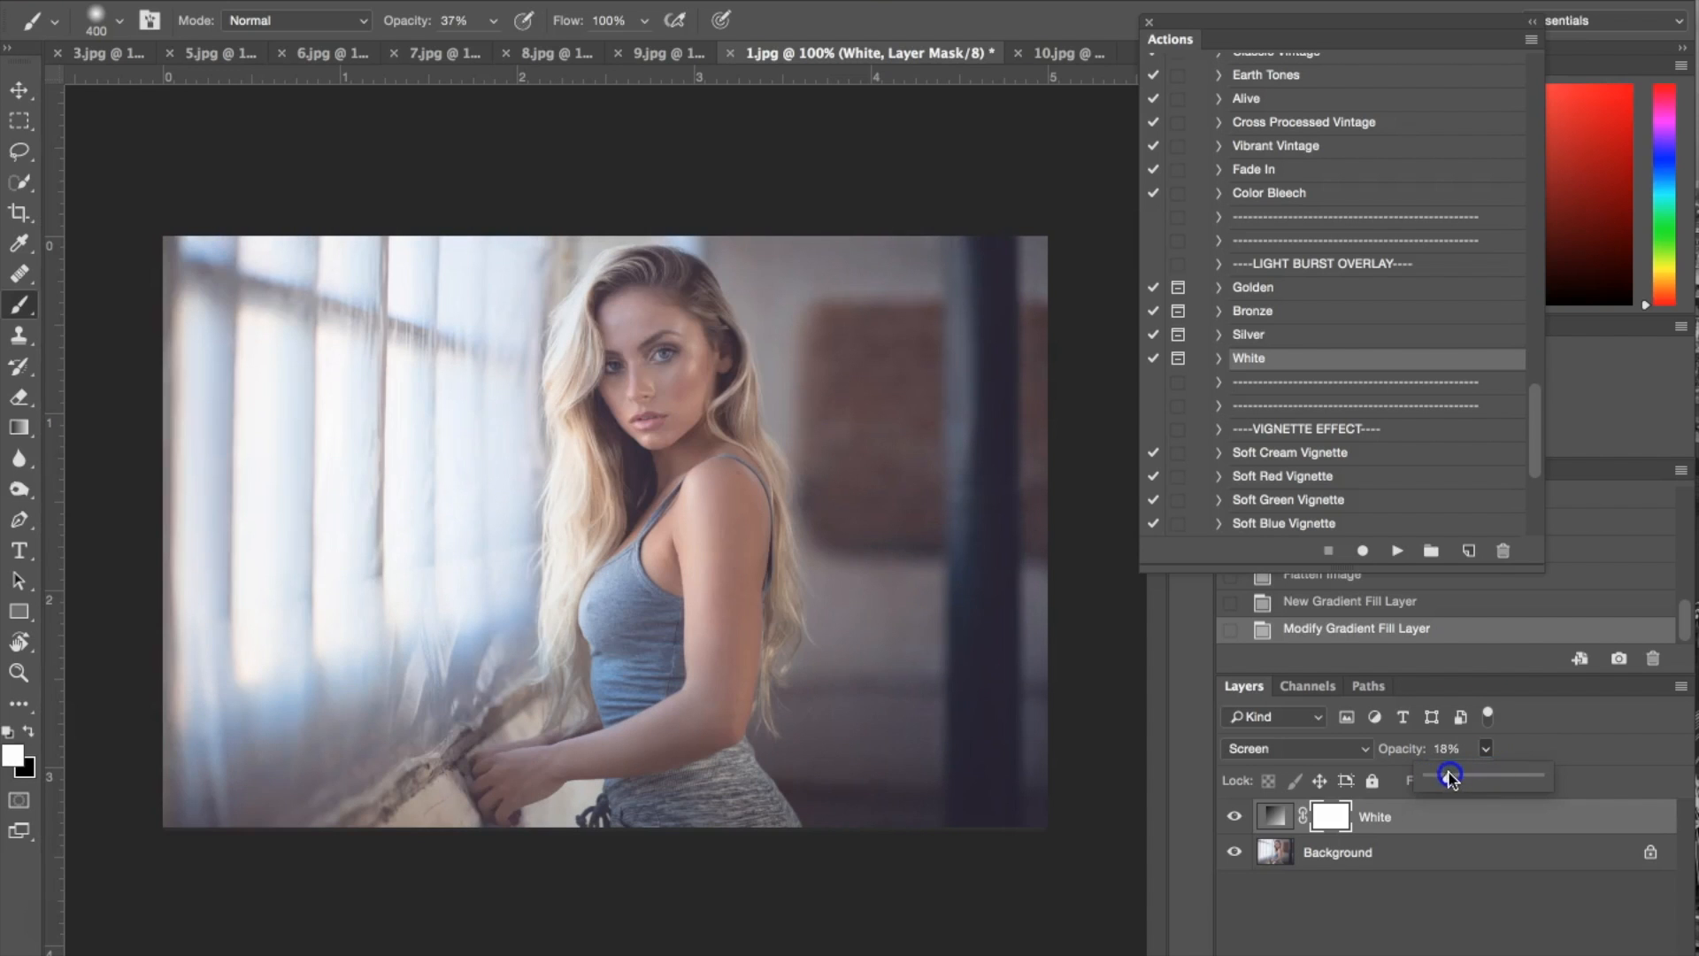
drag(1449, 776, 1456, 777)
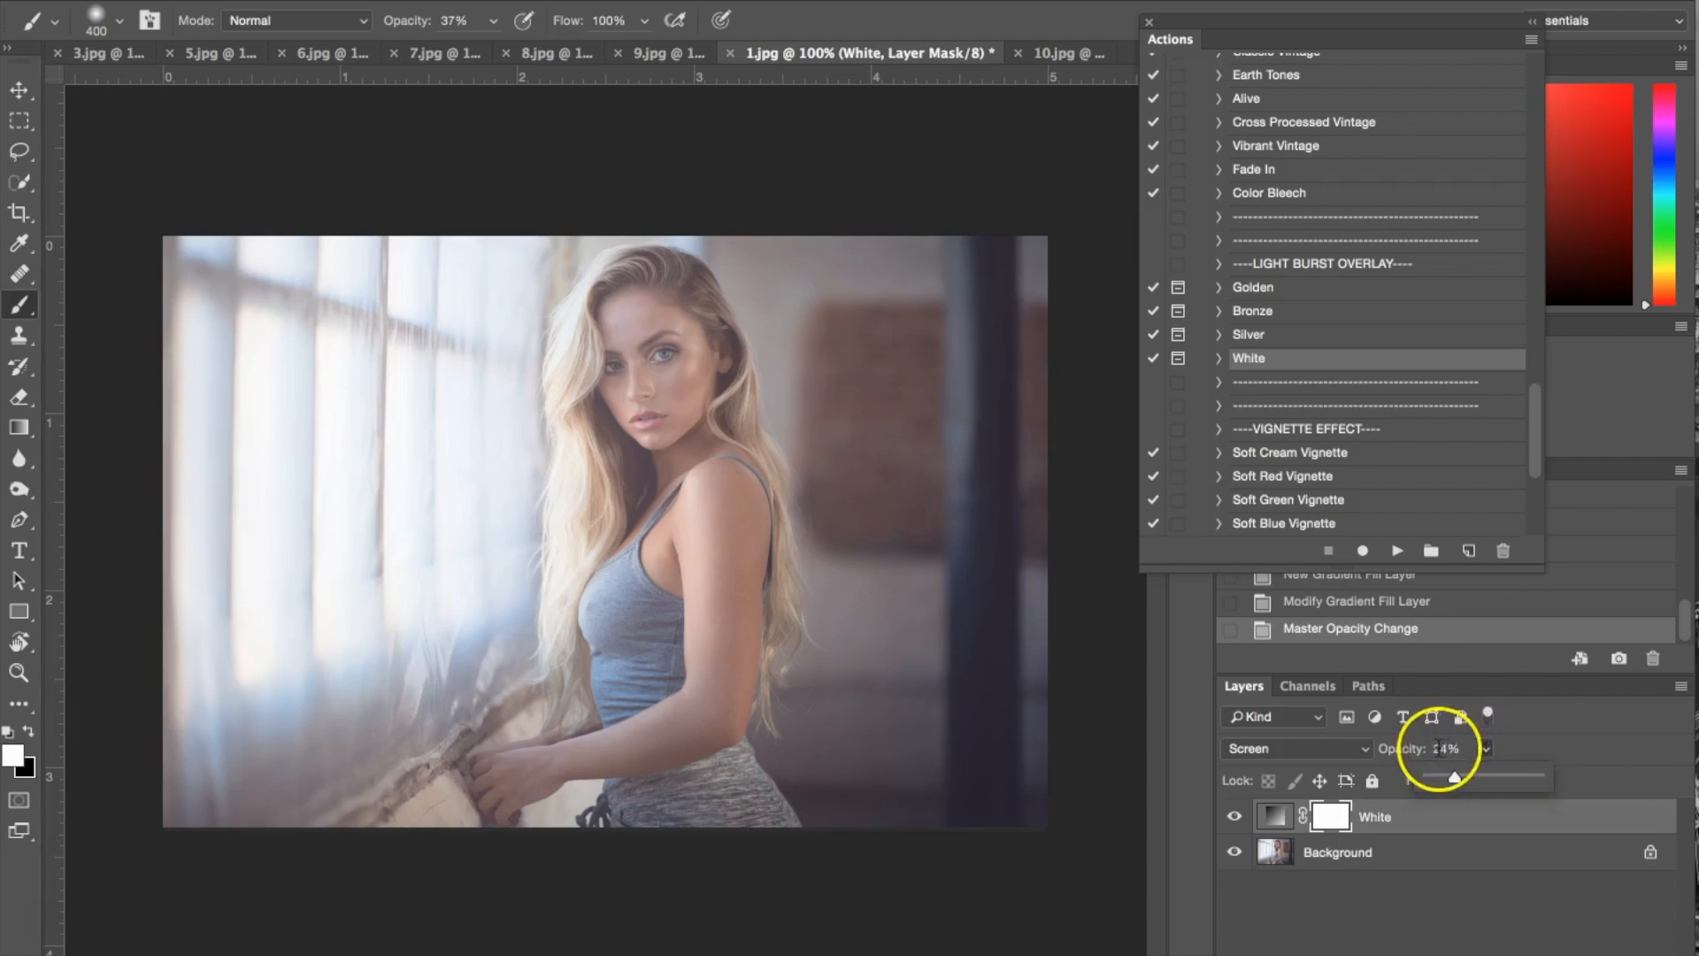
Step: Flatten the image to merge the White light burst layer into the background
click(1564, 739)
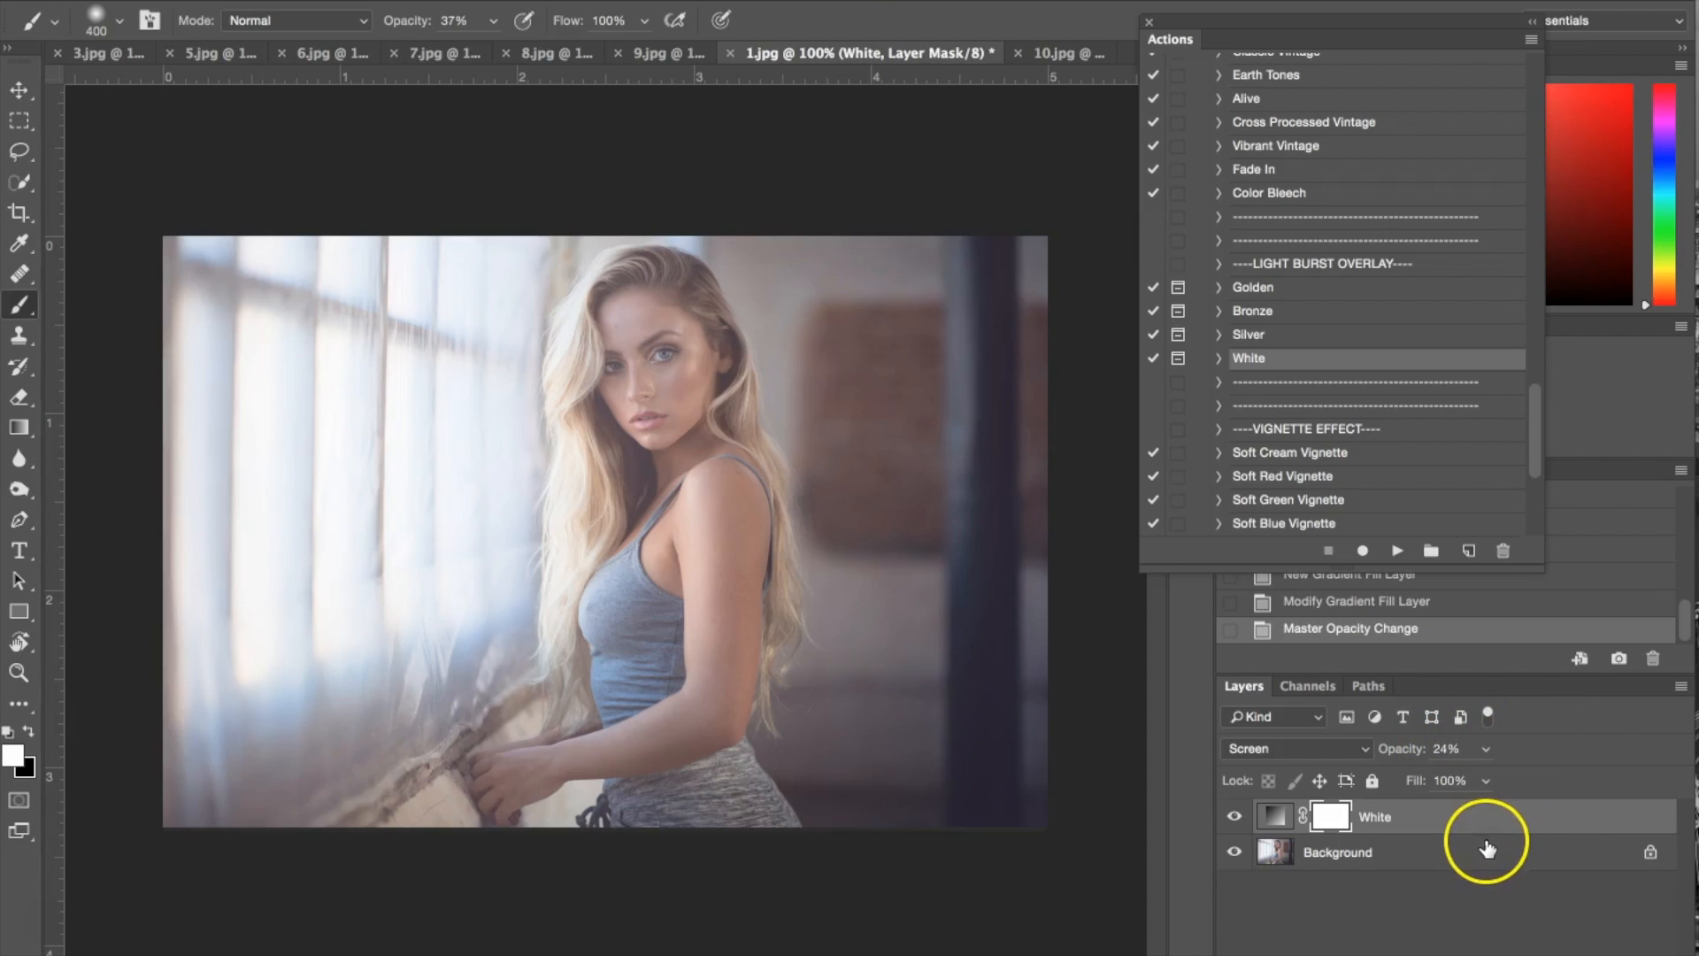
right_click(1458, 851)
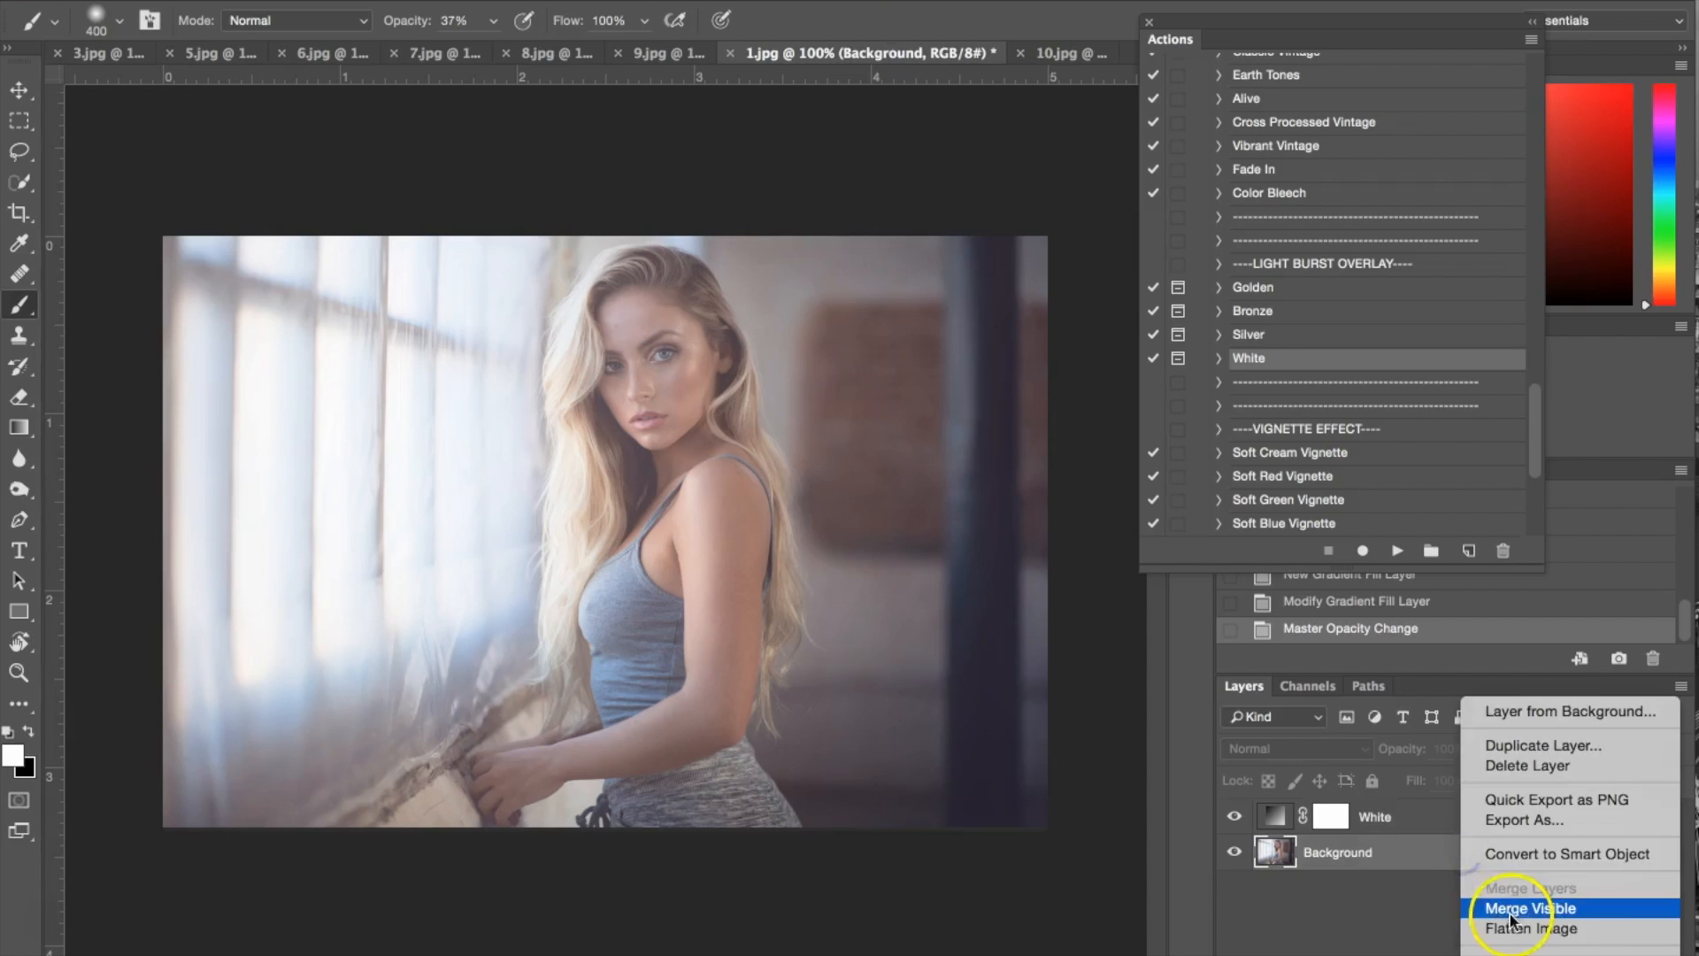
click(1578, 934)
Step: Run the Sweet Contrast action on the window-lit portrait and flatten the image
scroll(1441, 389, up, 3)
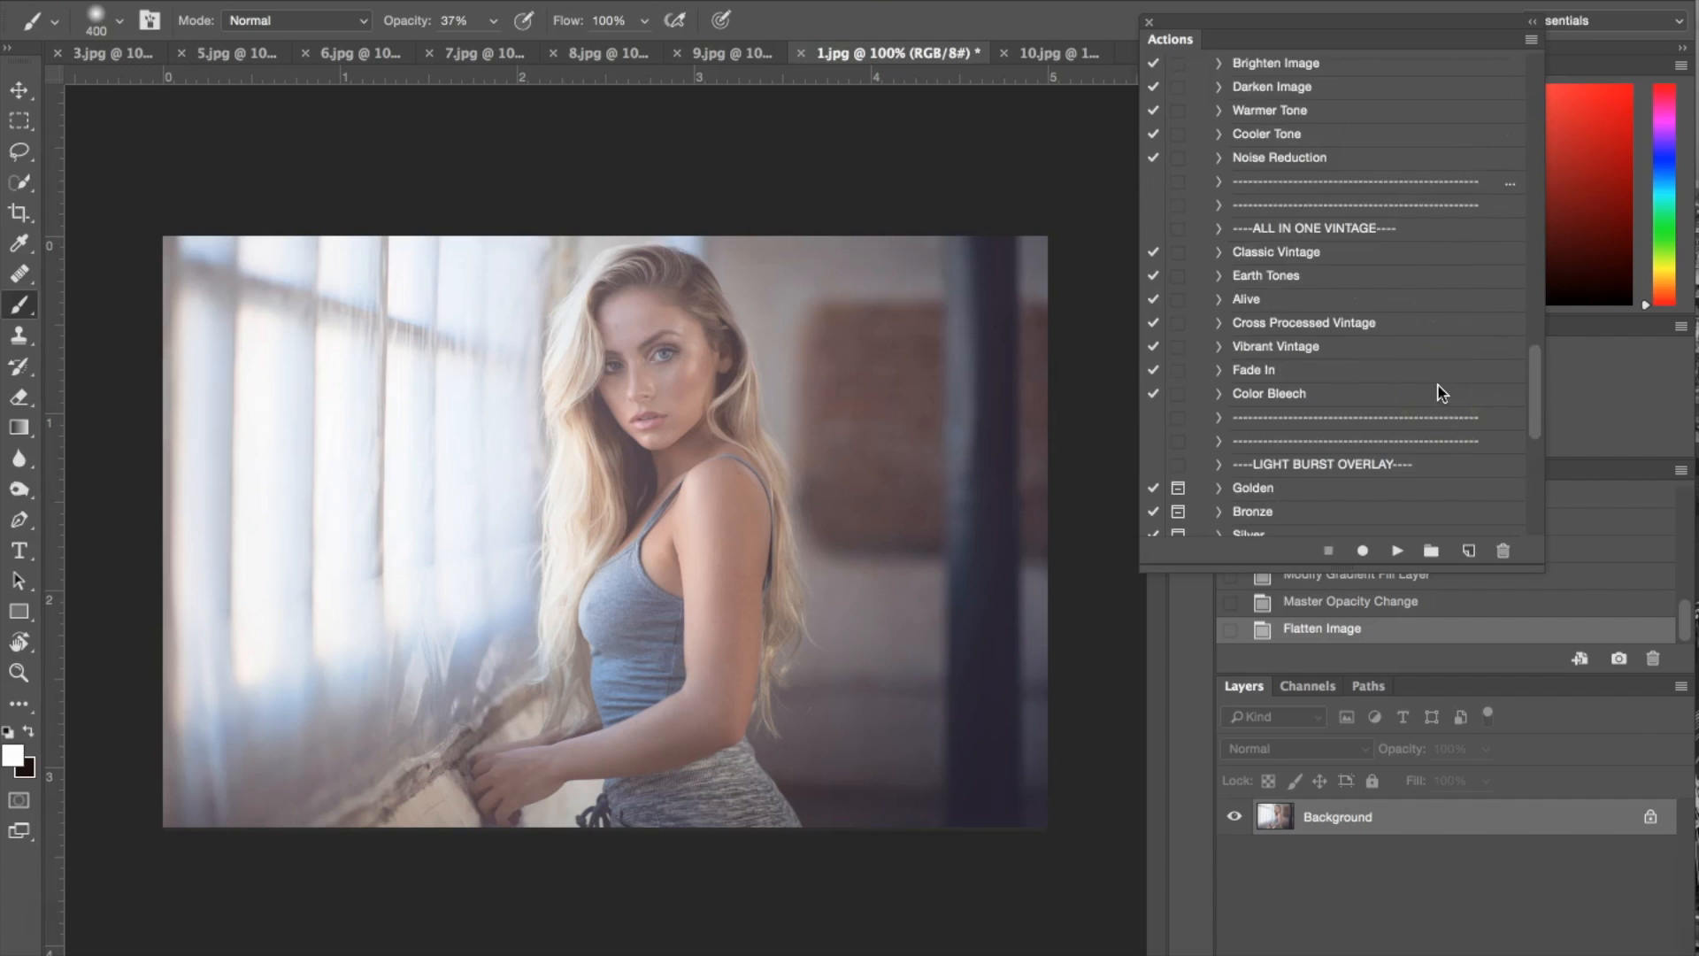
scroll(1440, 393, up, 2)
scroll(1441, 393, up, 4)
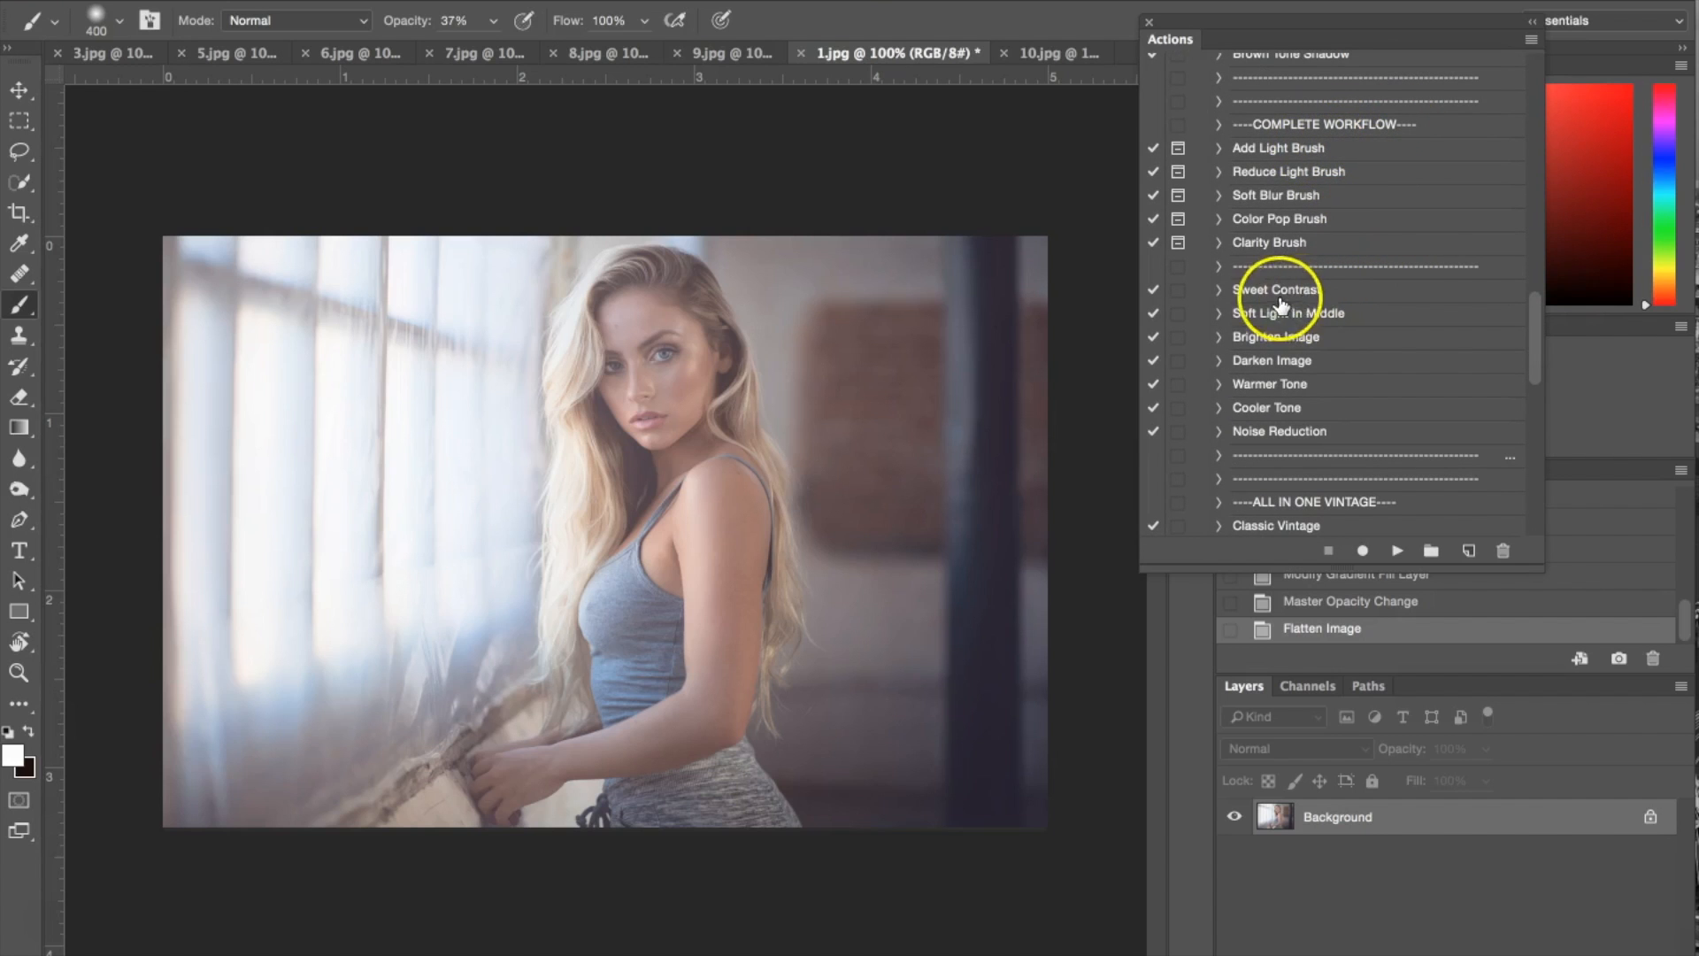
click(1248, 292)
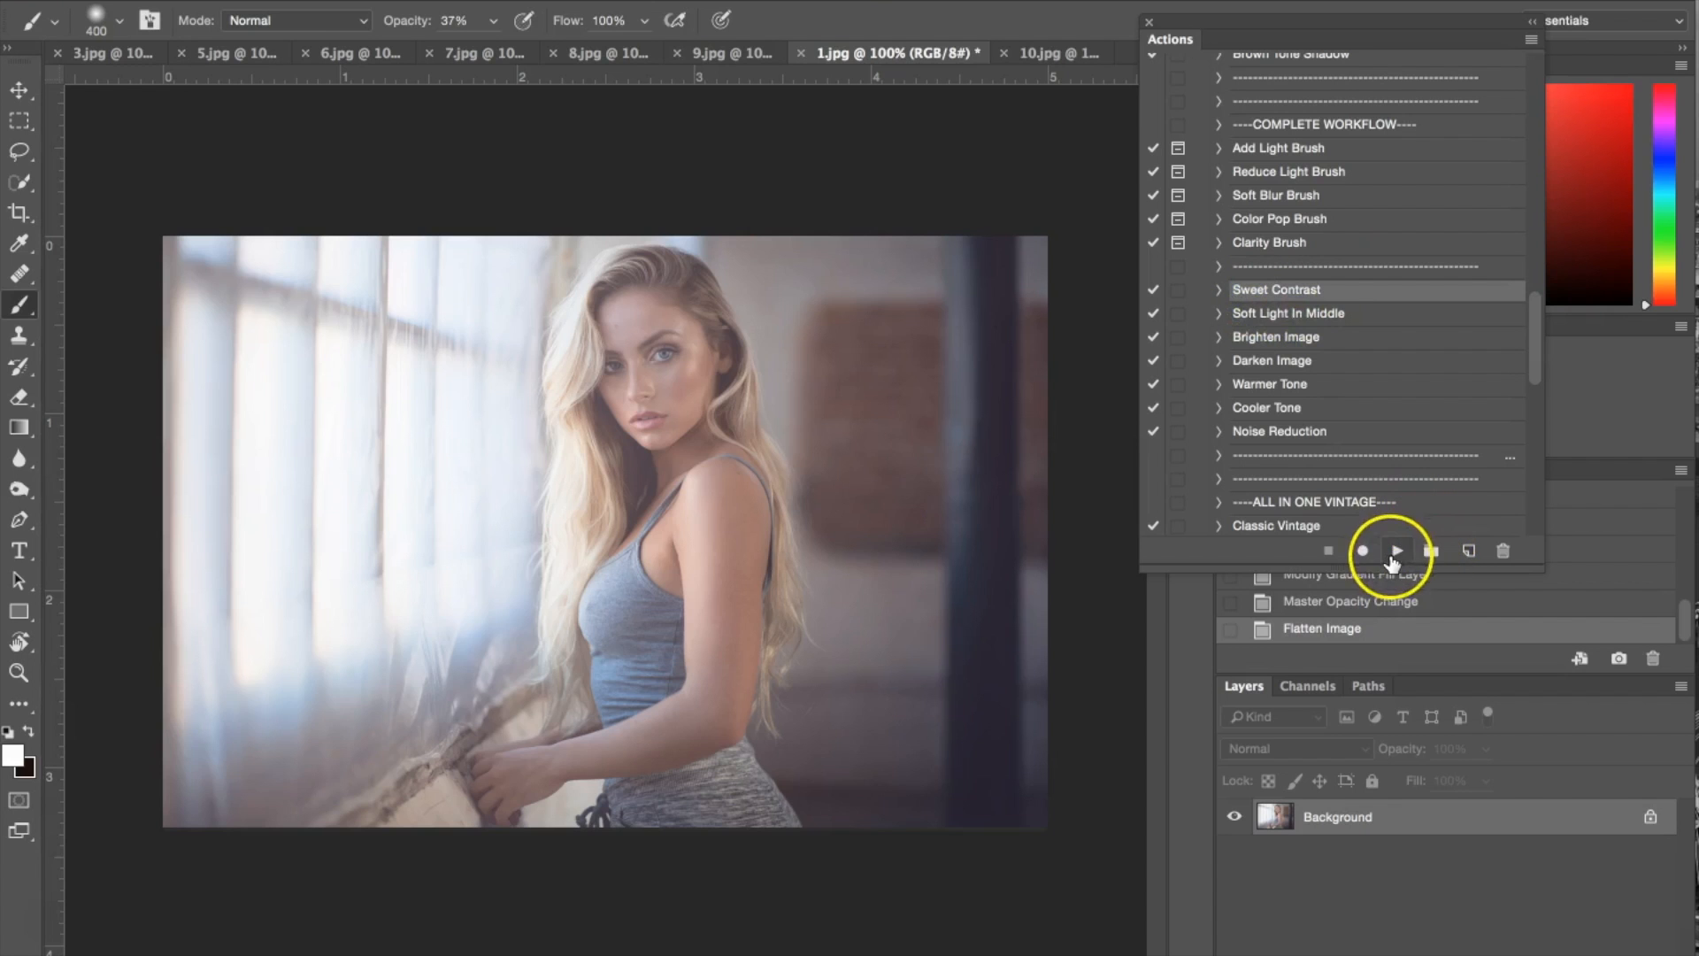
click(1397, 550)
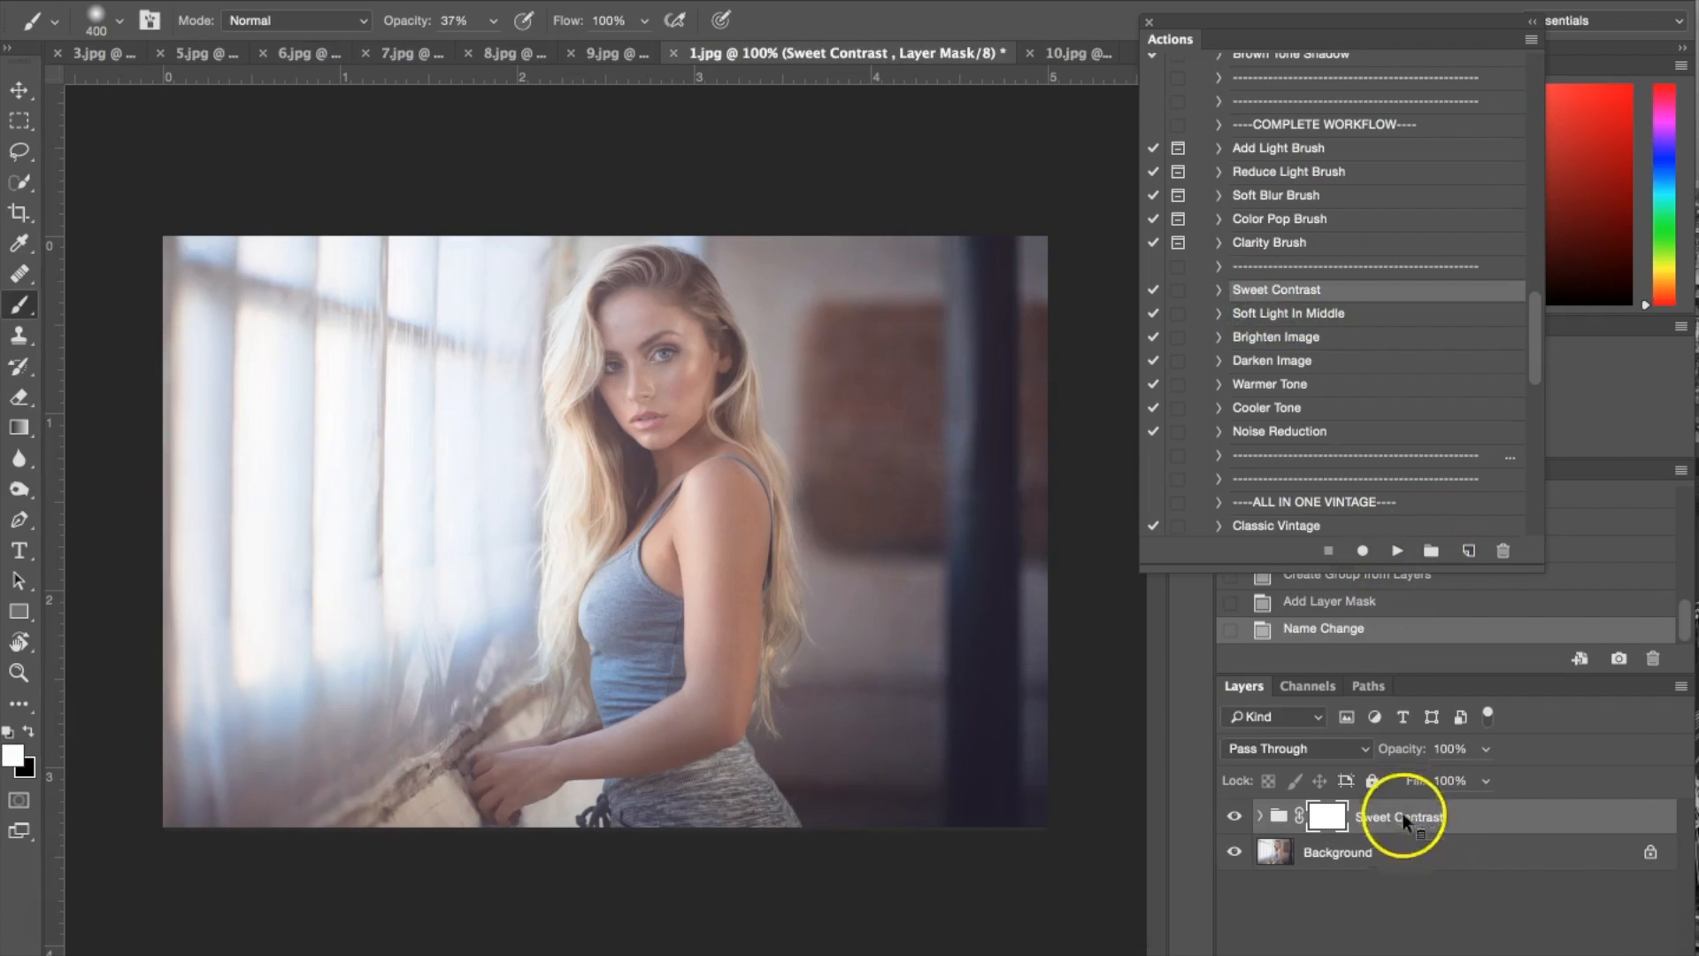
right_click(1398, 855)
click(1515, 928)
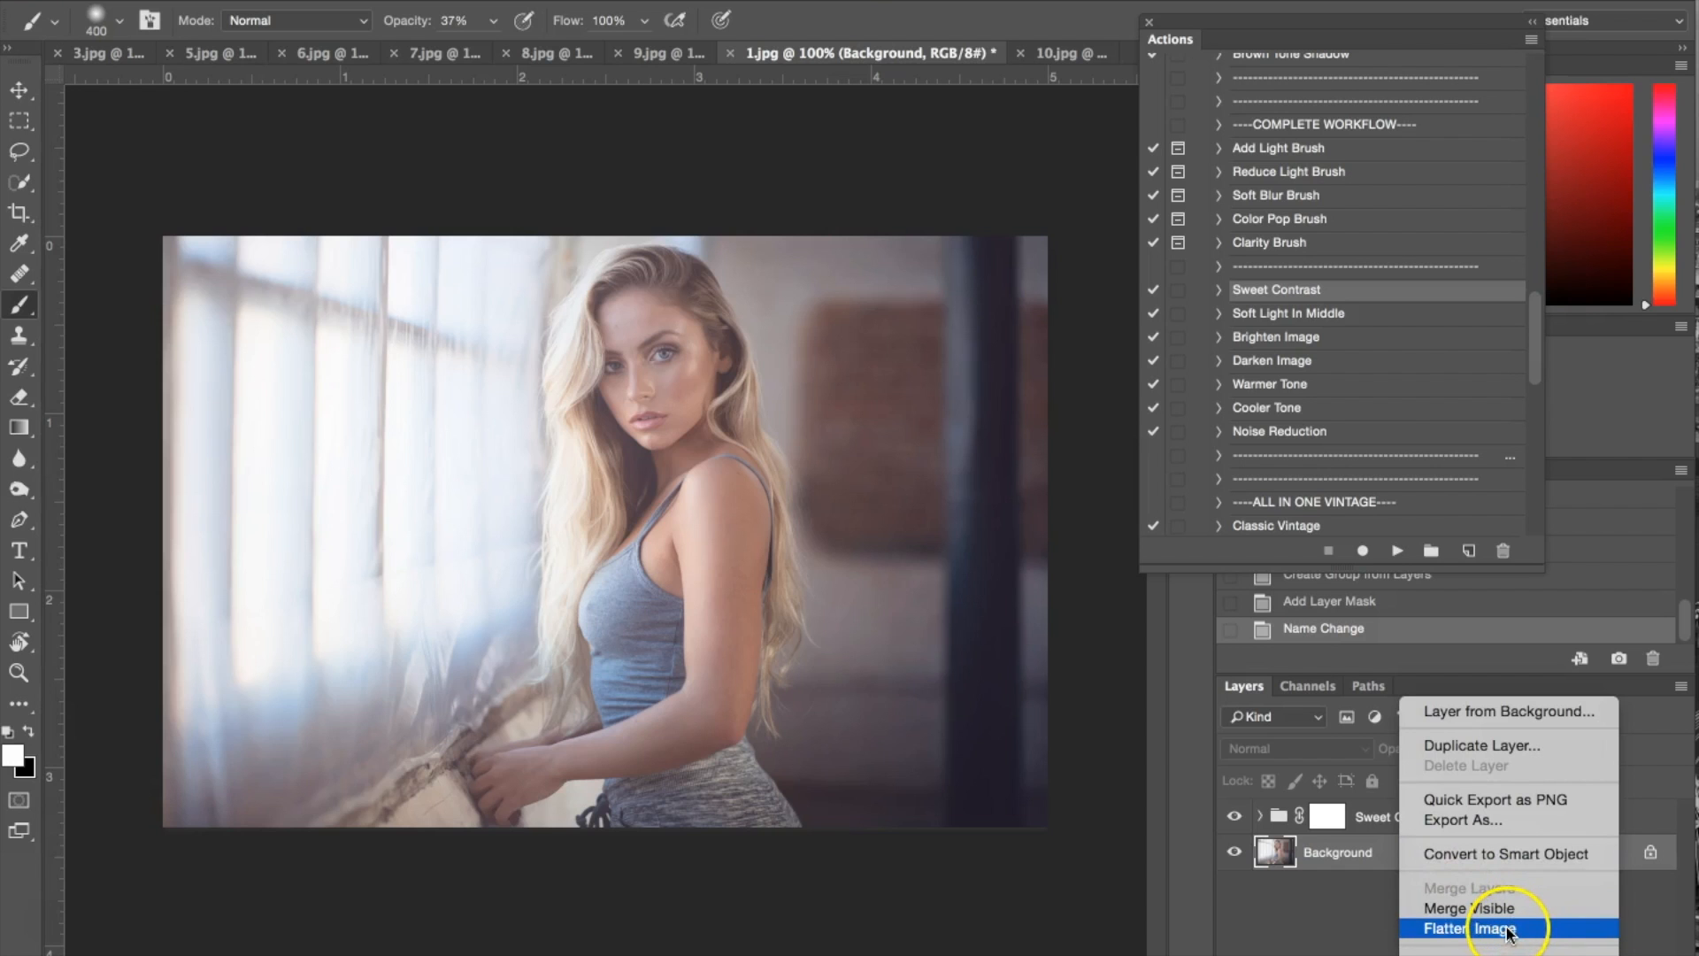
click(1509, 931)
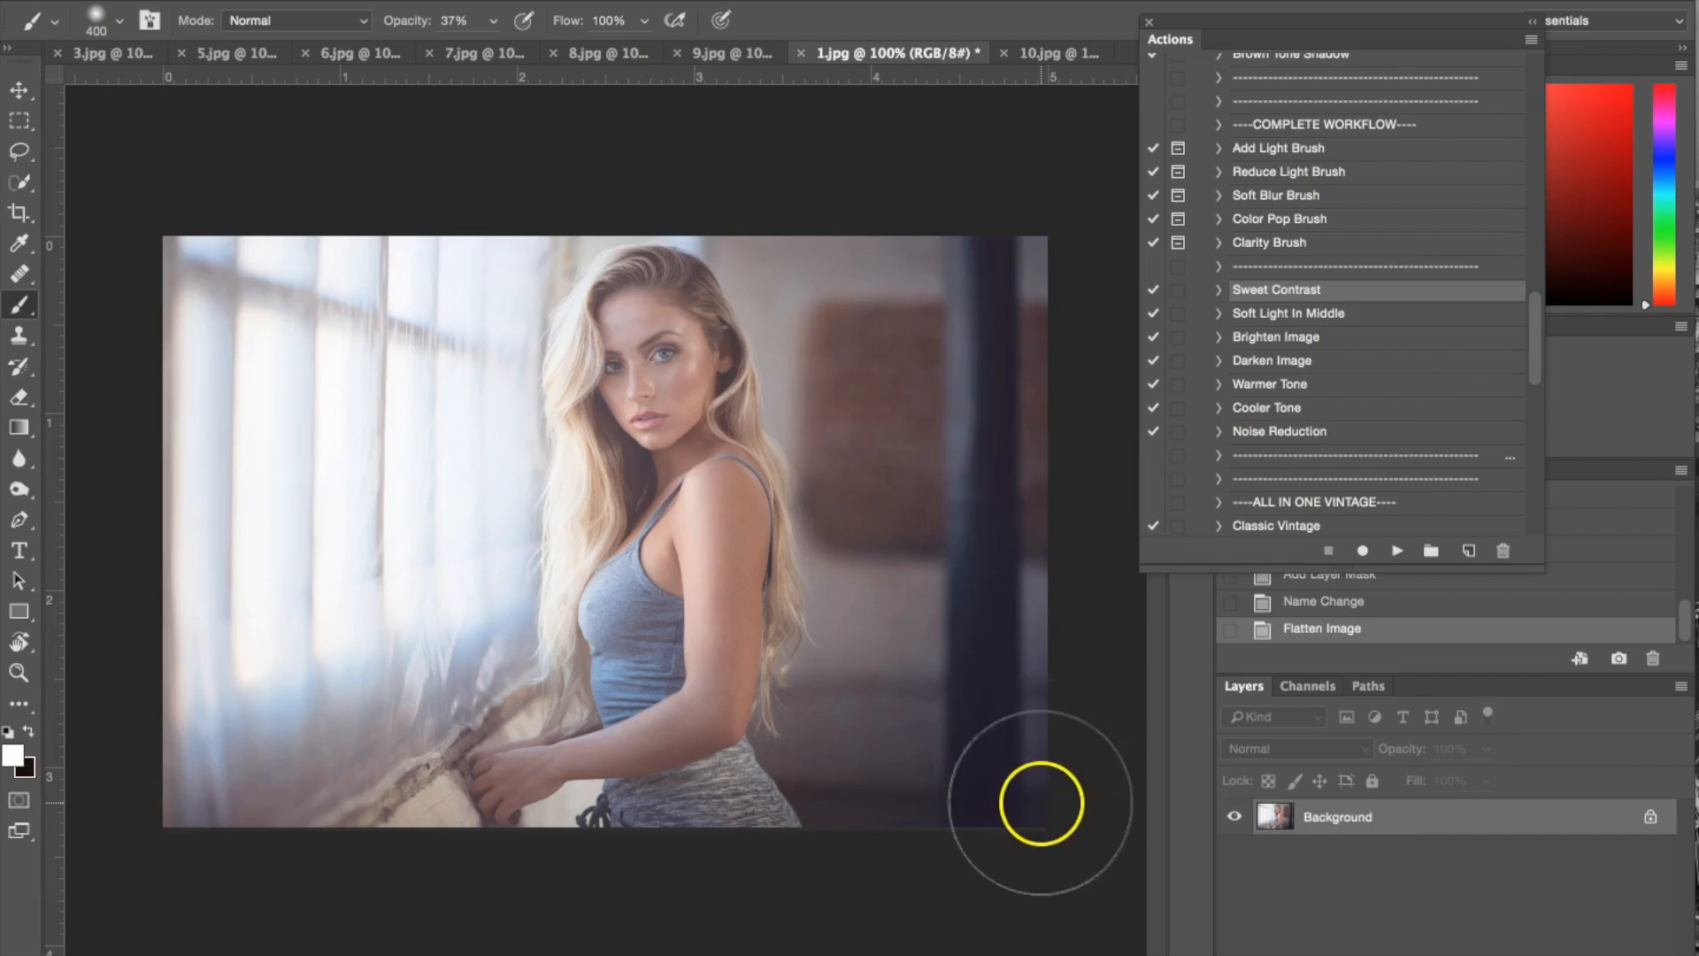
Step: Bring up the original 1.jpg in its viewer window beside the edited portrait for comparison, and minimise it again
drag(1211, 22, 1262, 1)
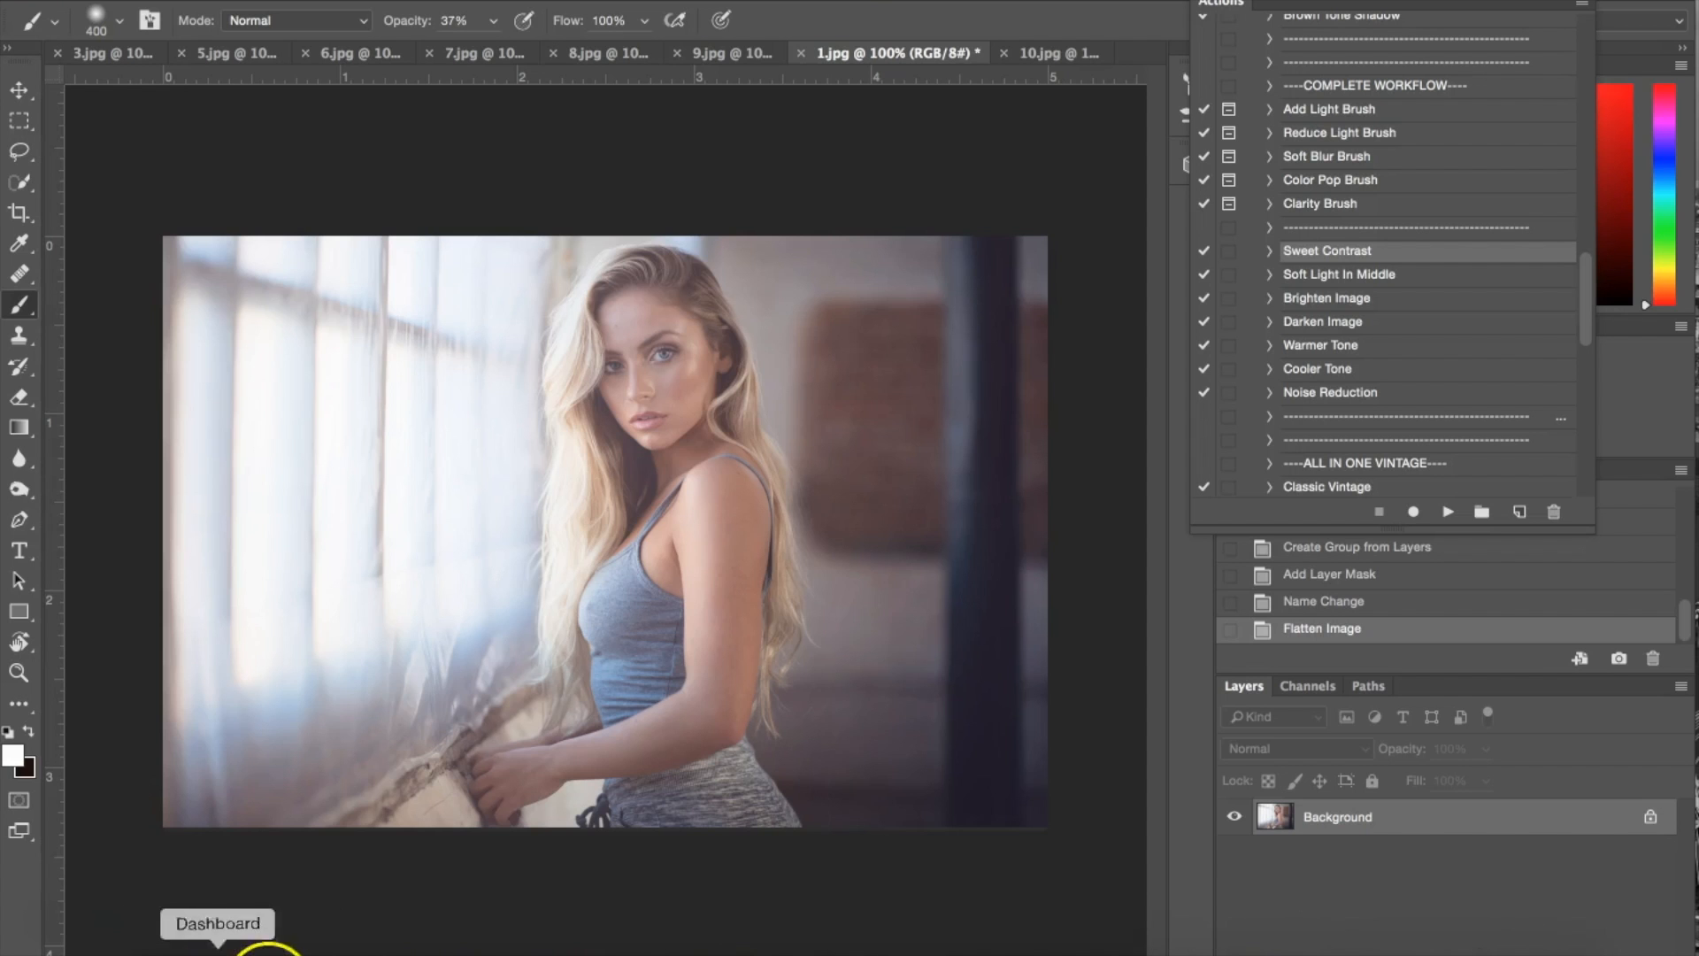
click(1558, 949)
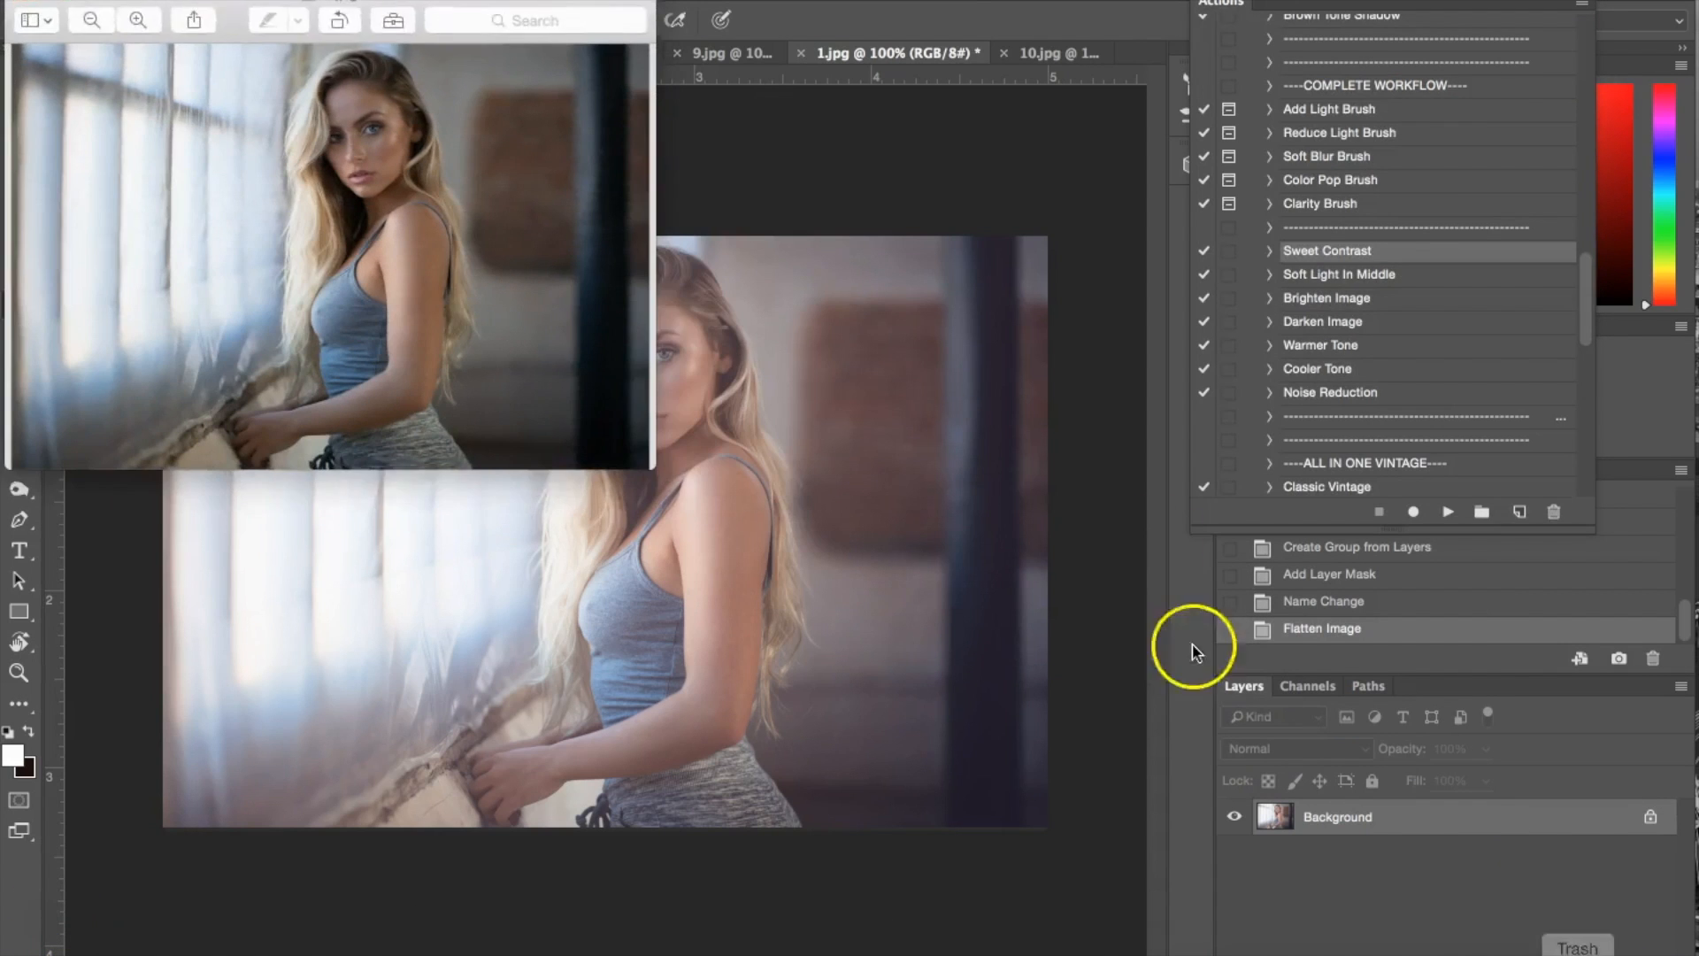
drag(467, 30, 1376, 26)
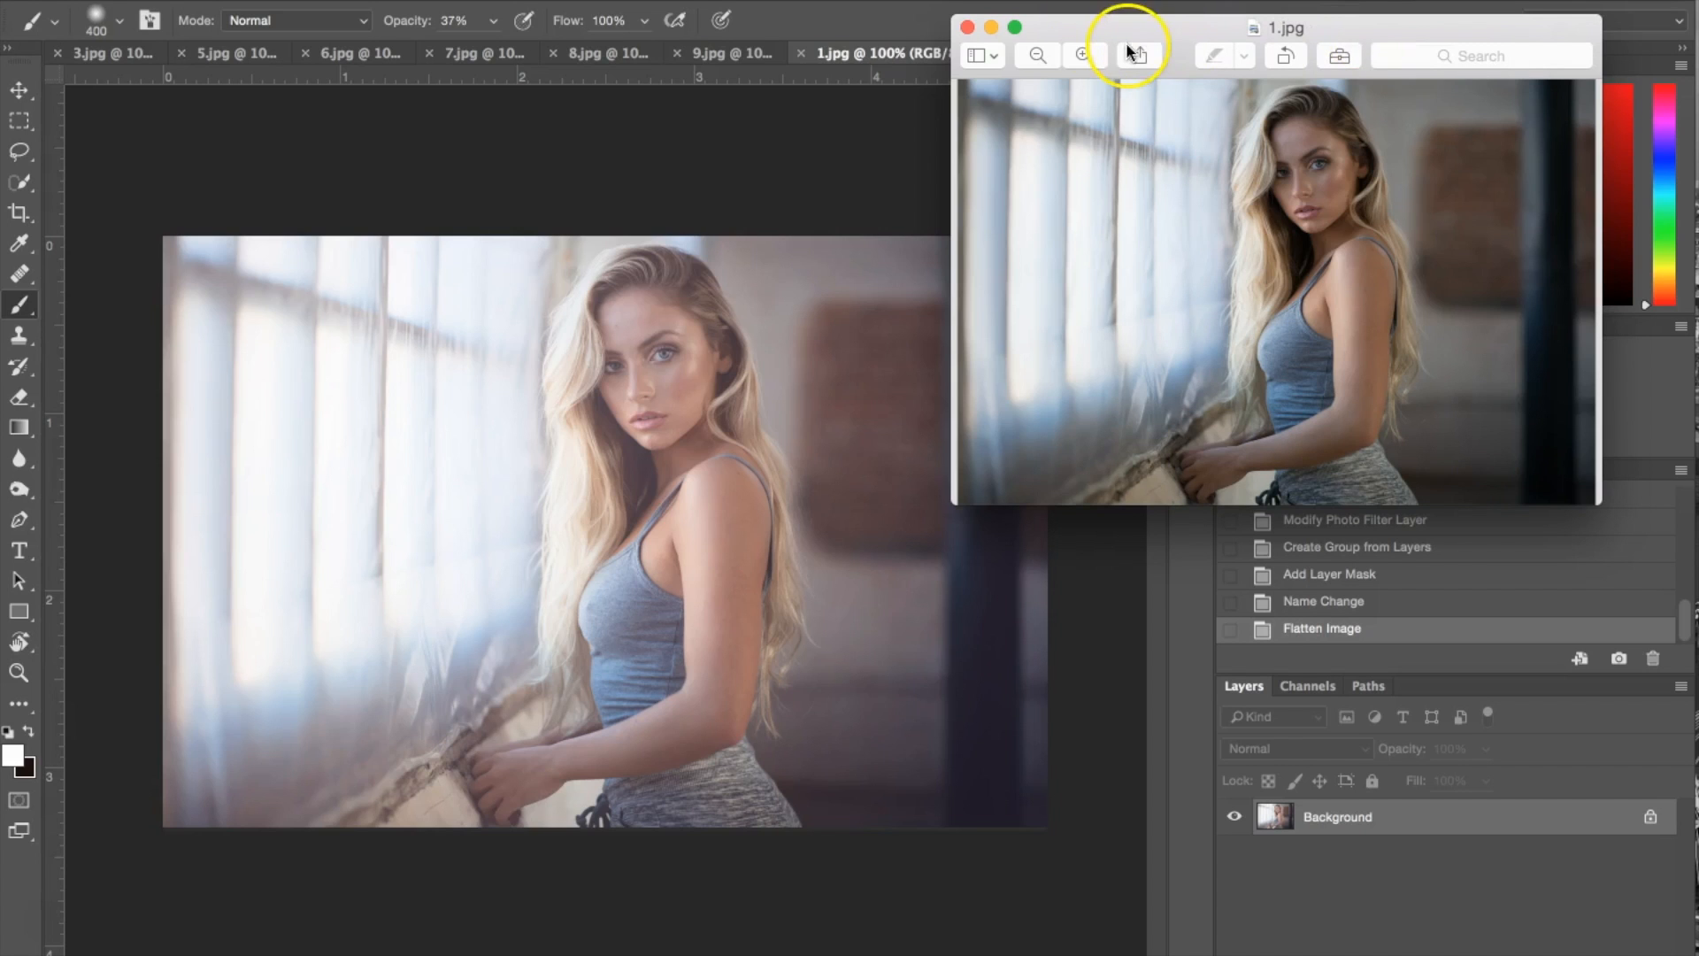
click(990, 27)
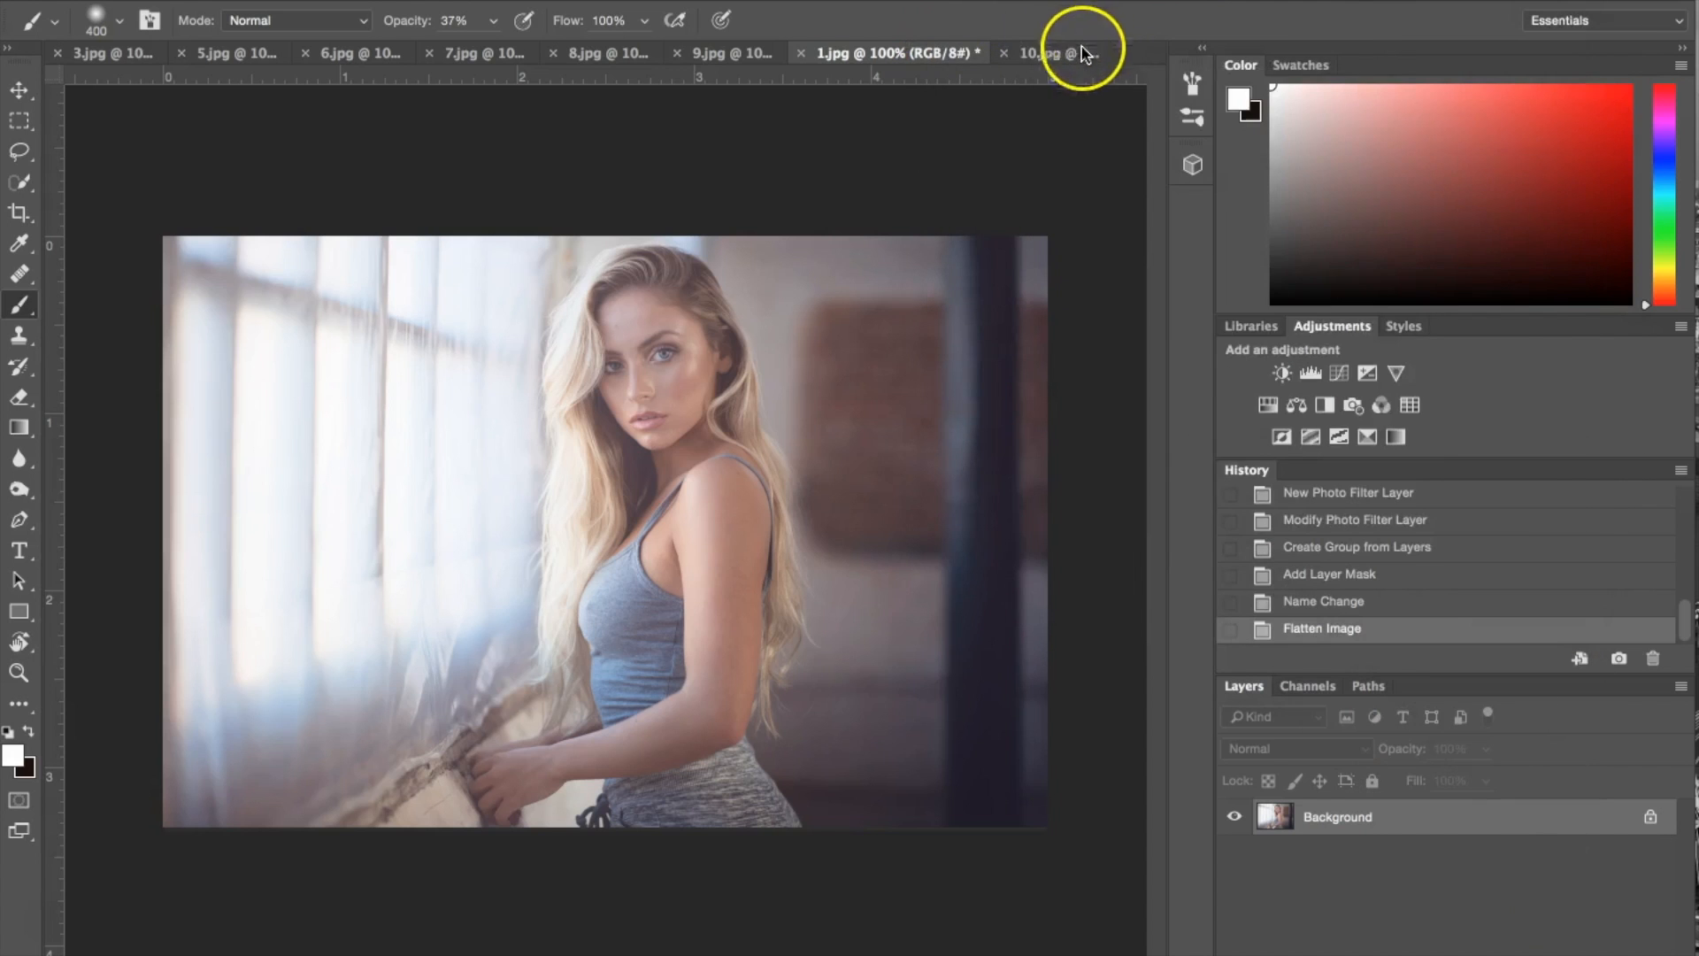
Step: Switch to the 10.jpg portrait and browse the action collection down to the Complete Workflow group
click(1055, 53)
click(1055, 53)
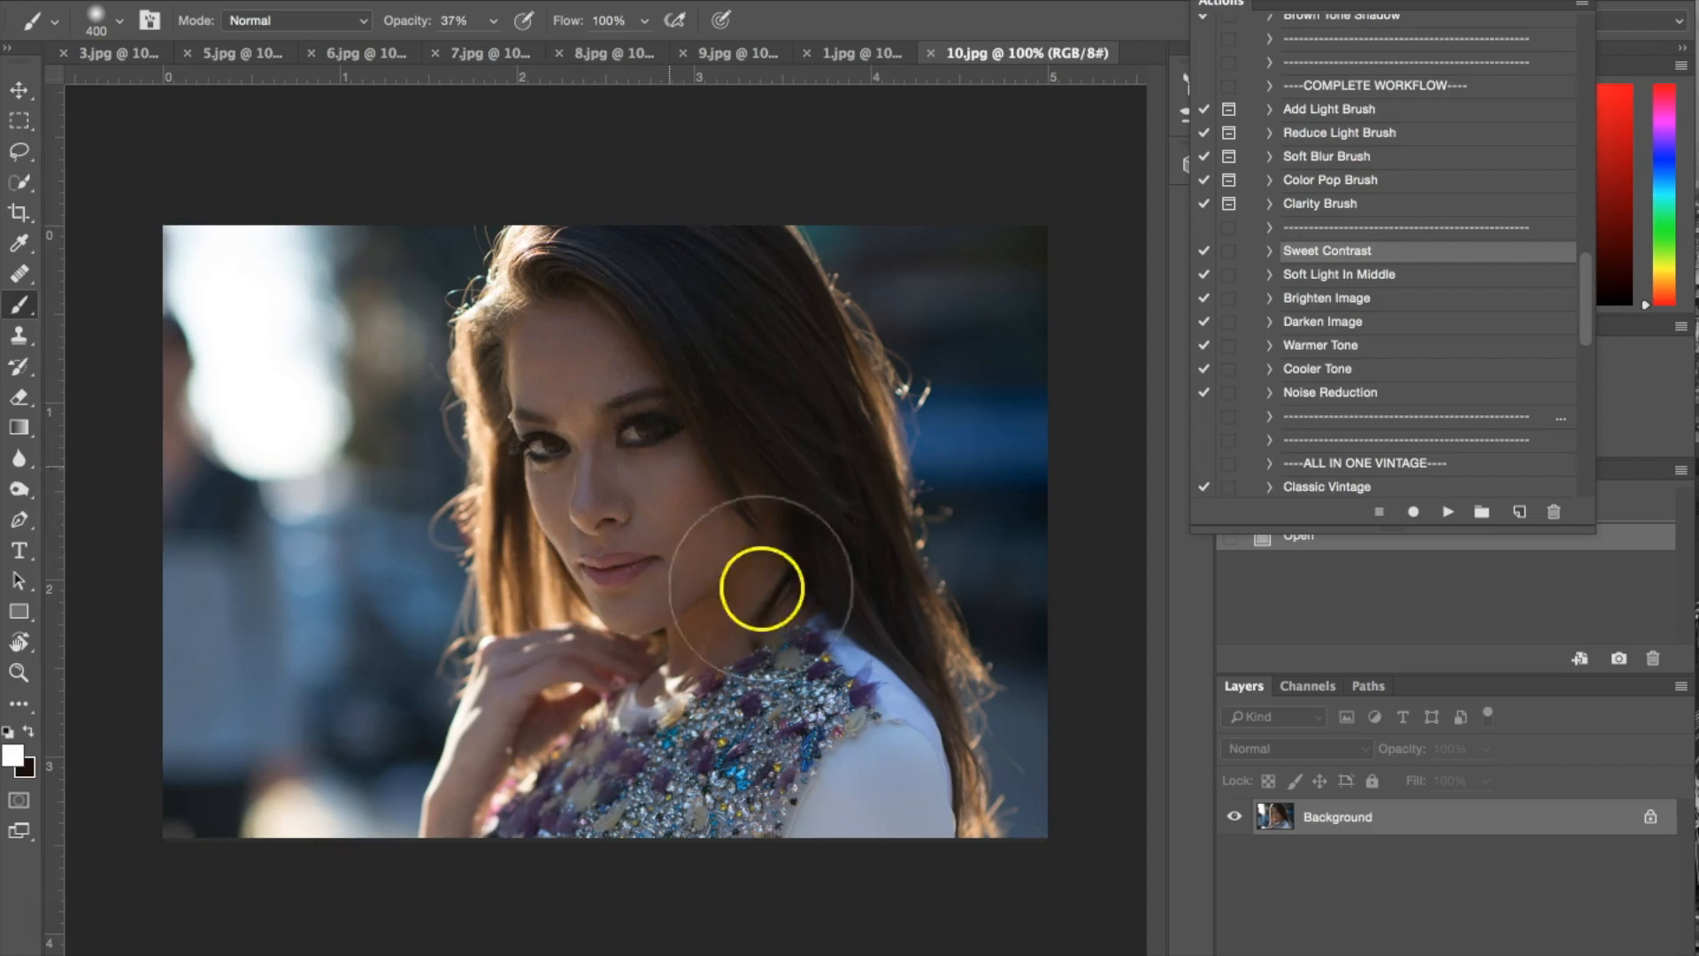
scroll(1359, 360, up, 2)
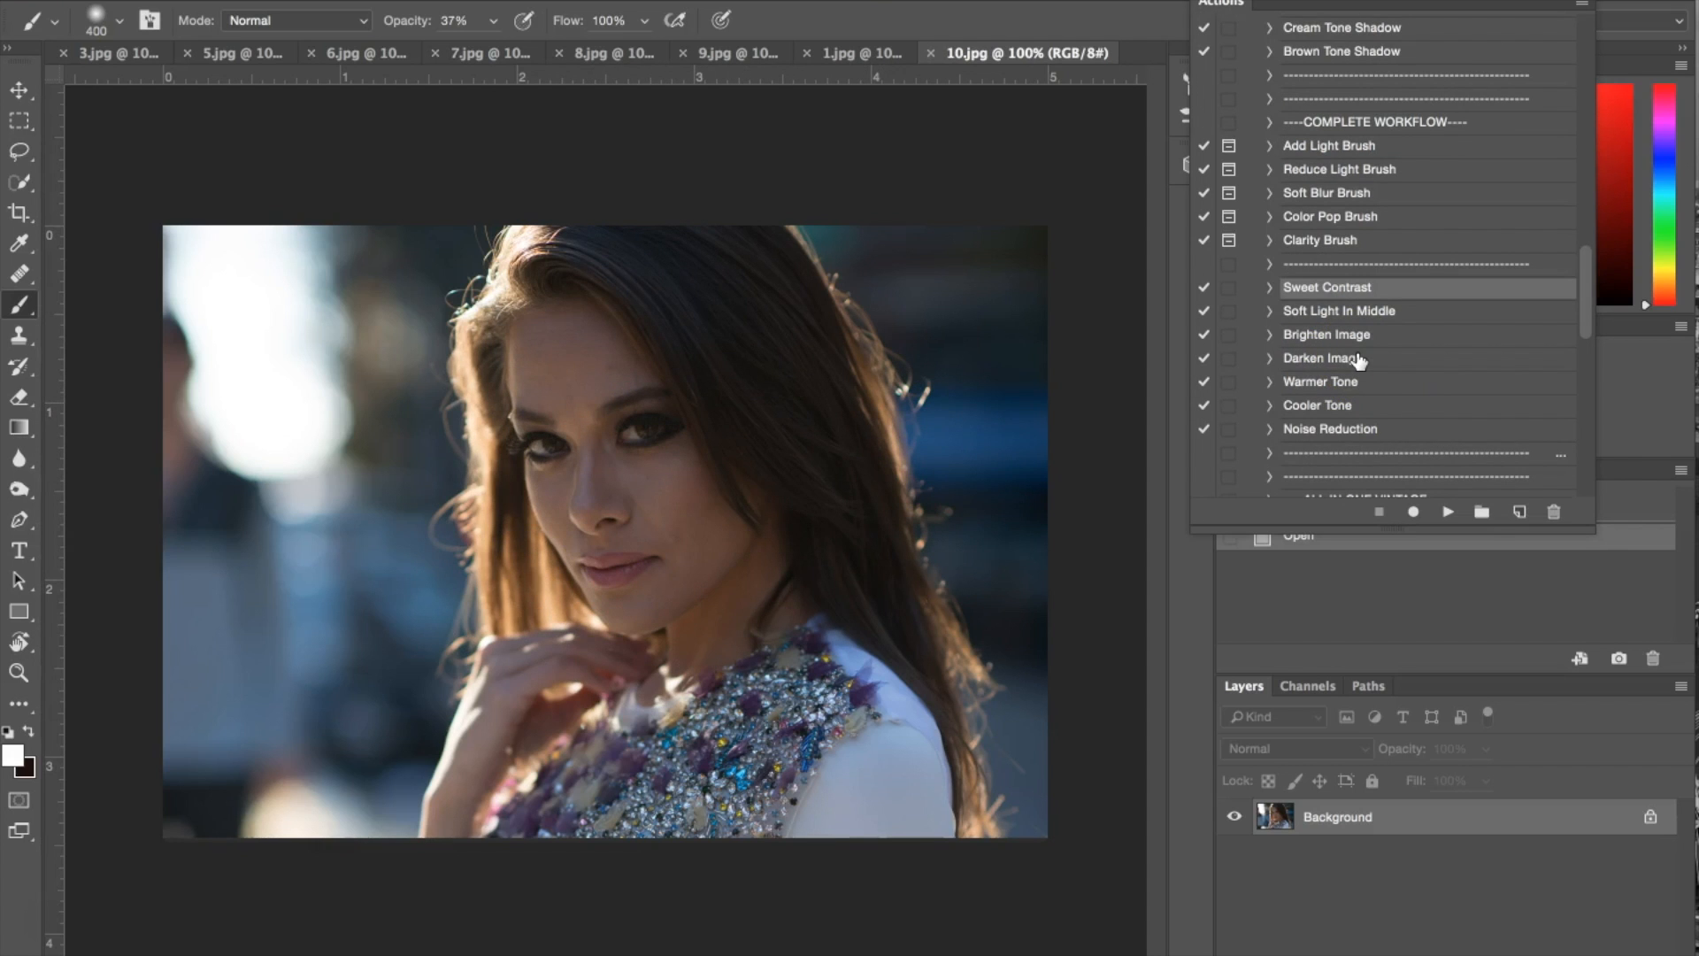
scroll(1360, 360, up, 15)
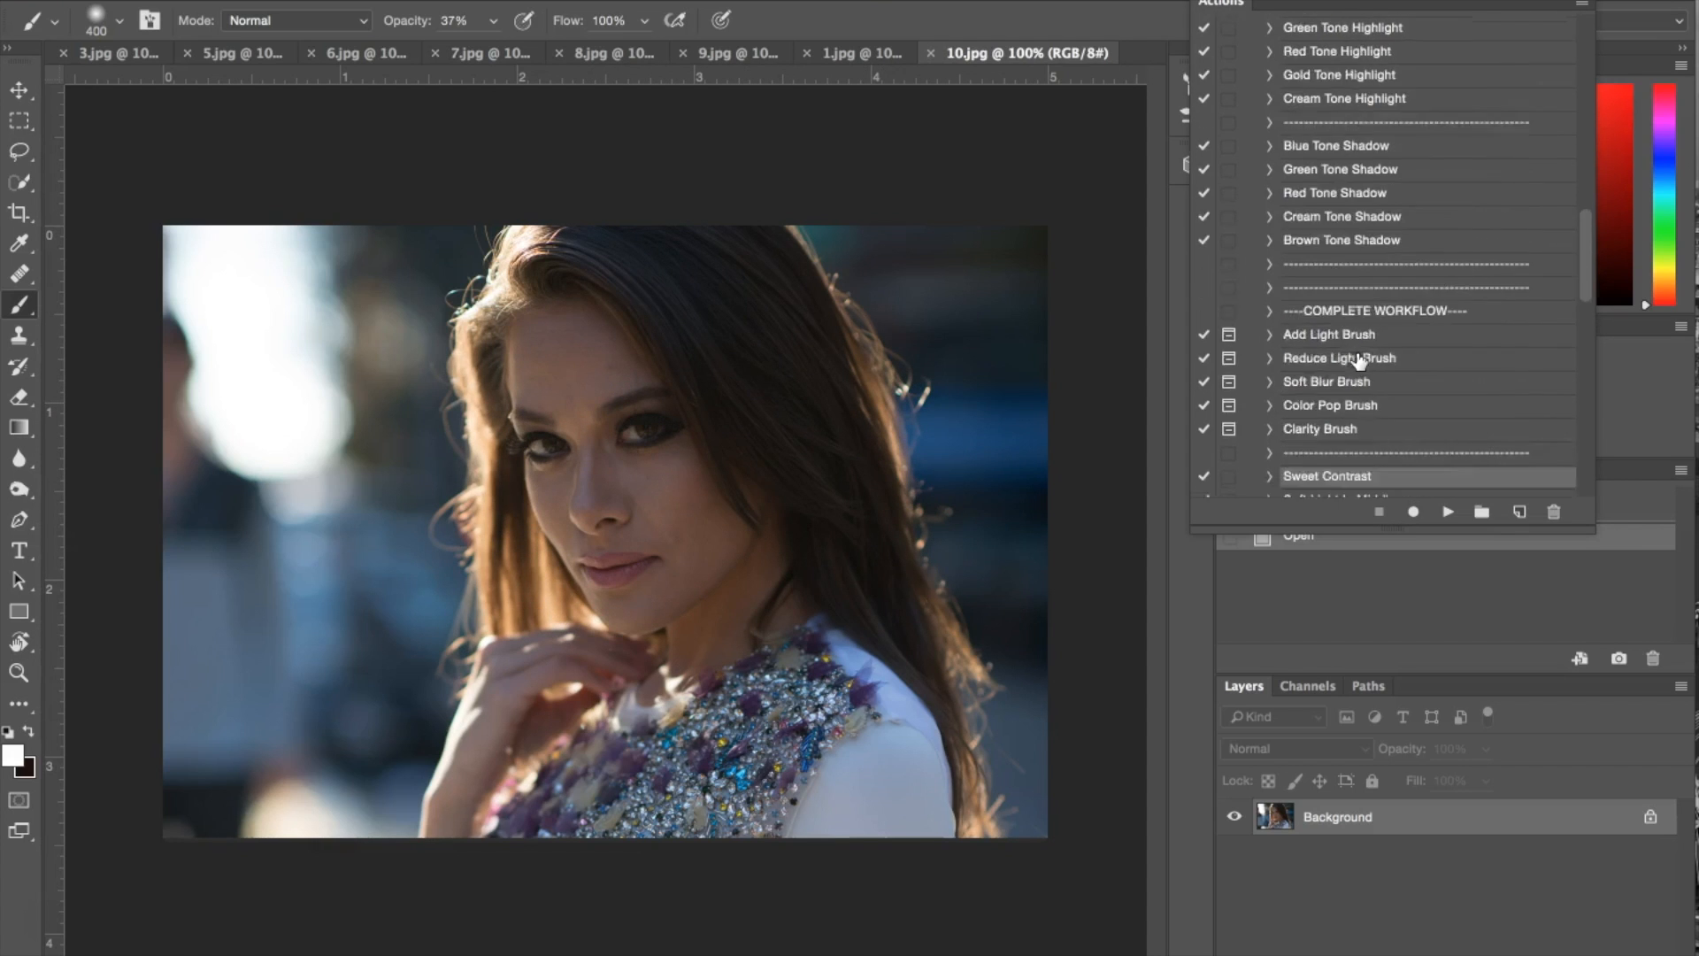
scroll(1359, 360, up, 13)
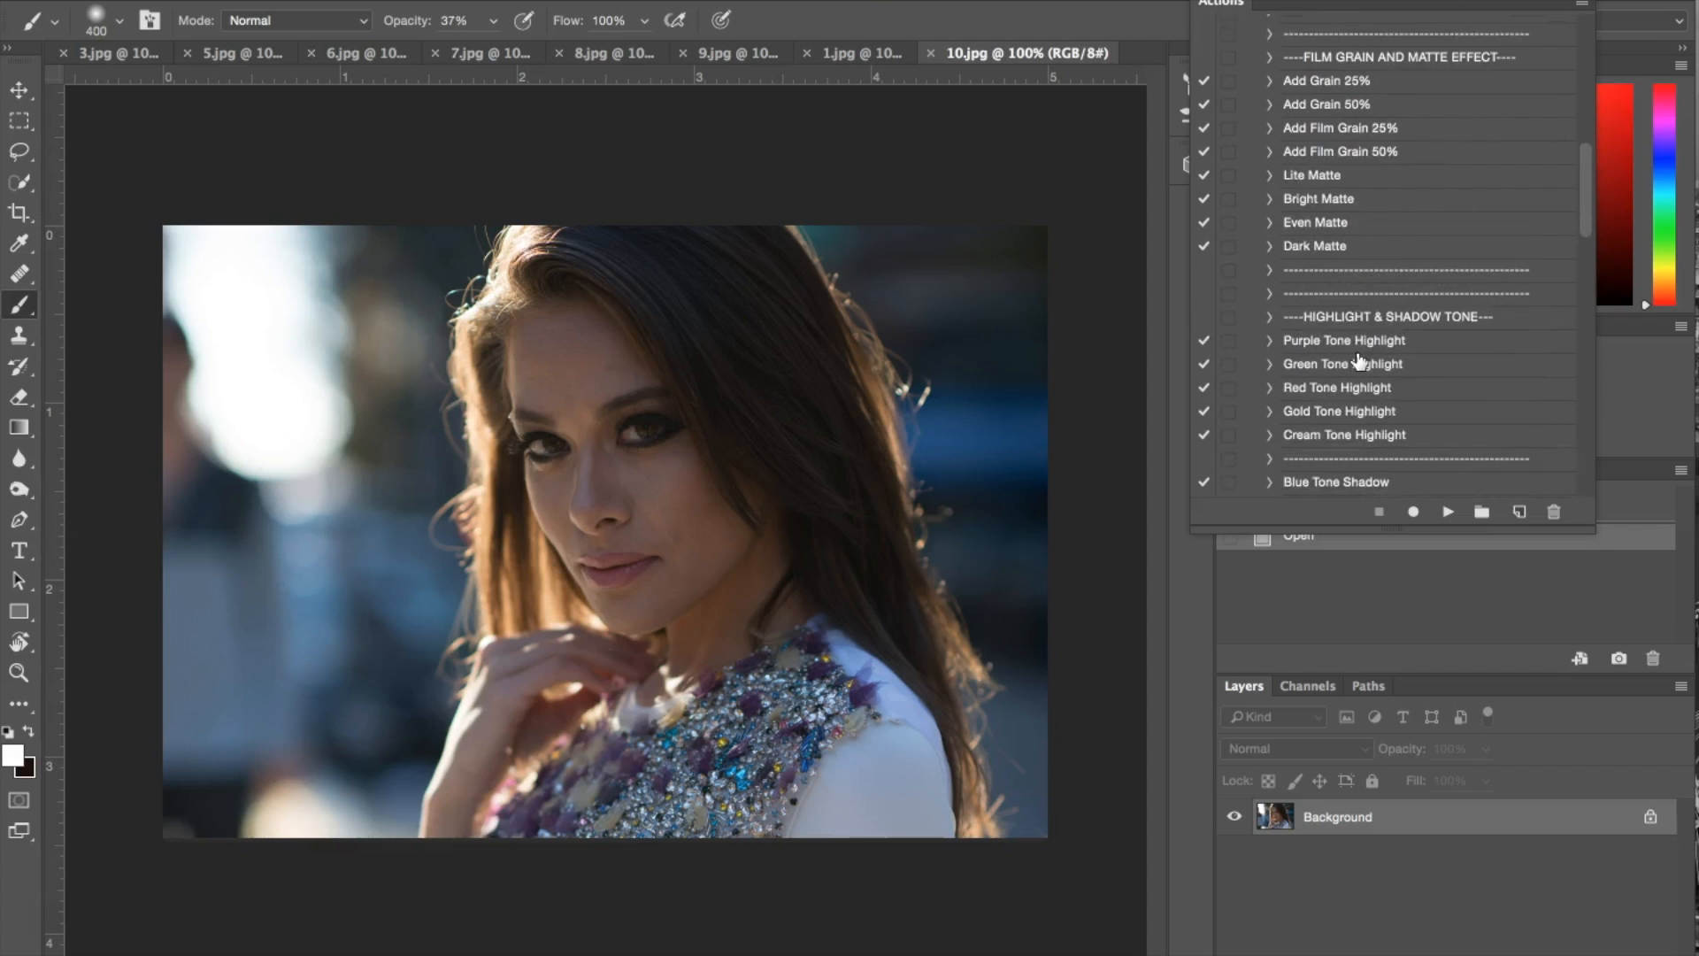
scroll(1359, 360, up, 20)
scroll(1359, 360, down, 20)
scroll(1359, 360, down, 20)
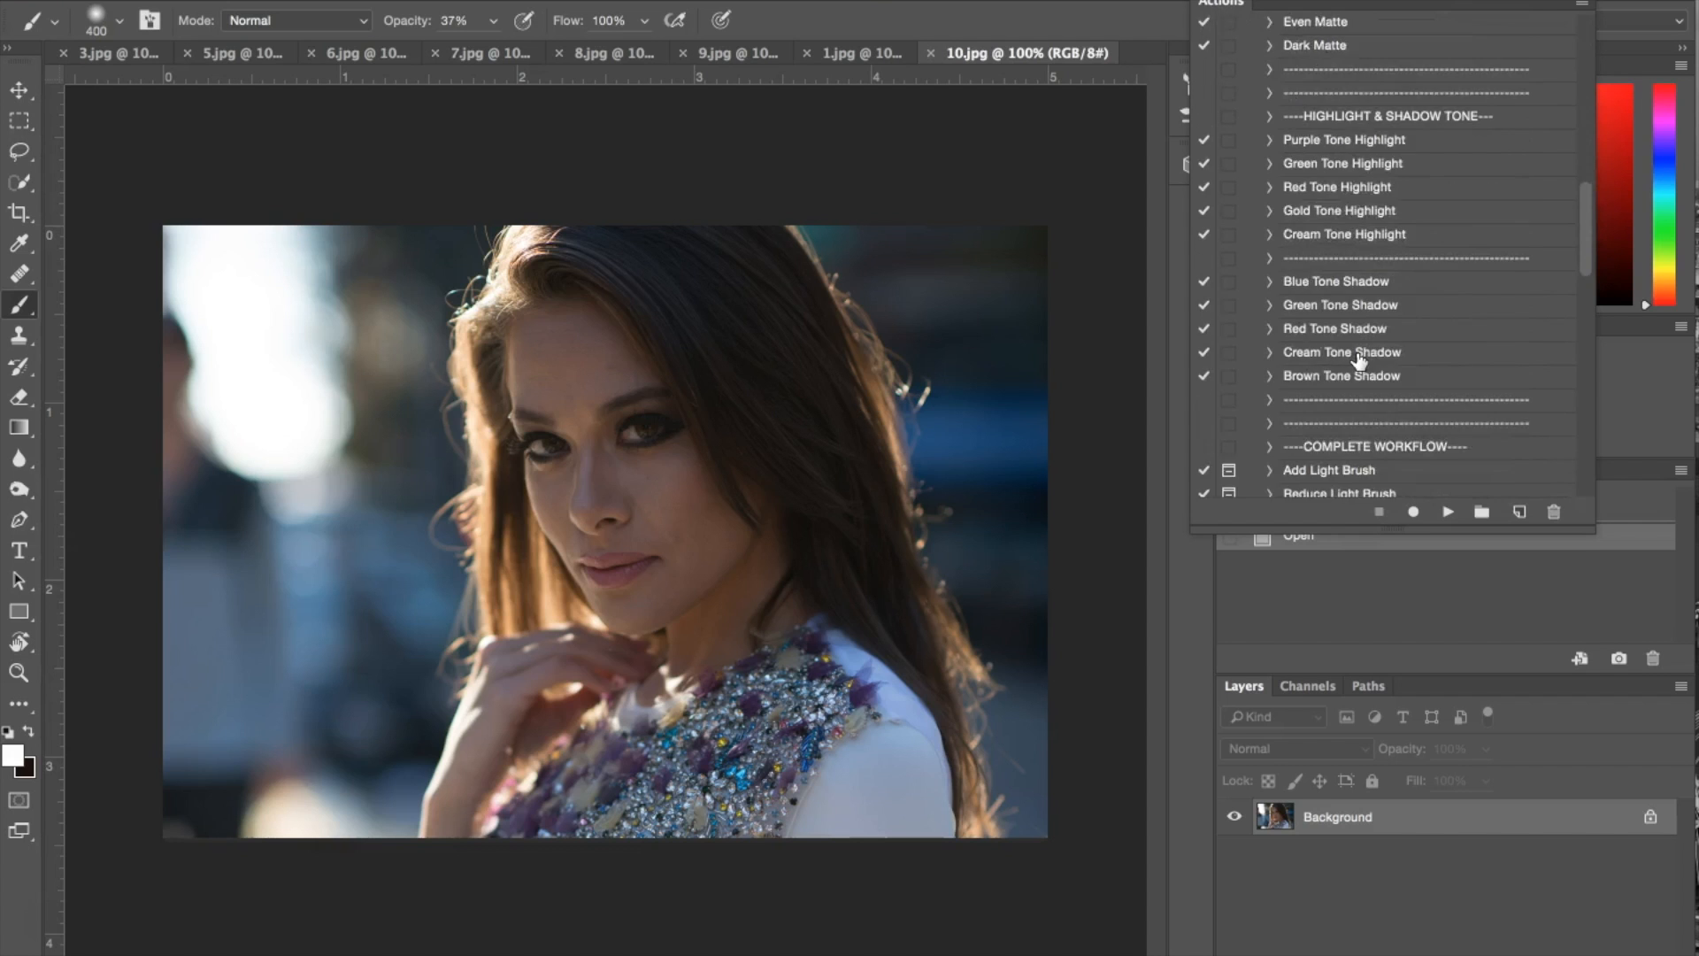
scroll(1359, 360, down, 3)
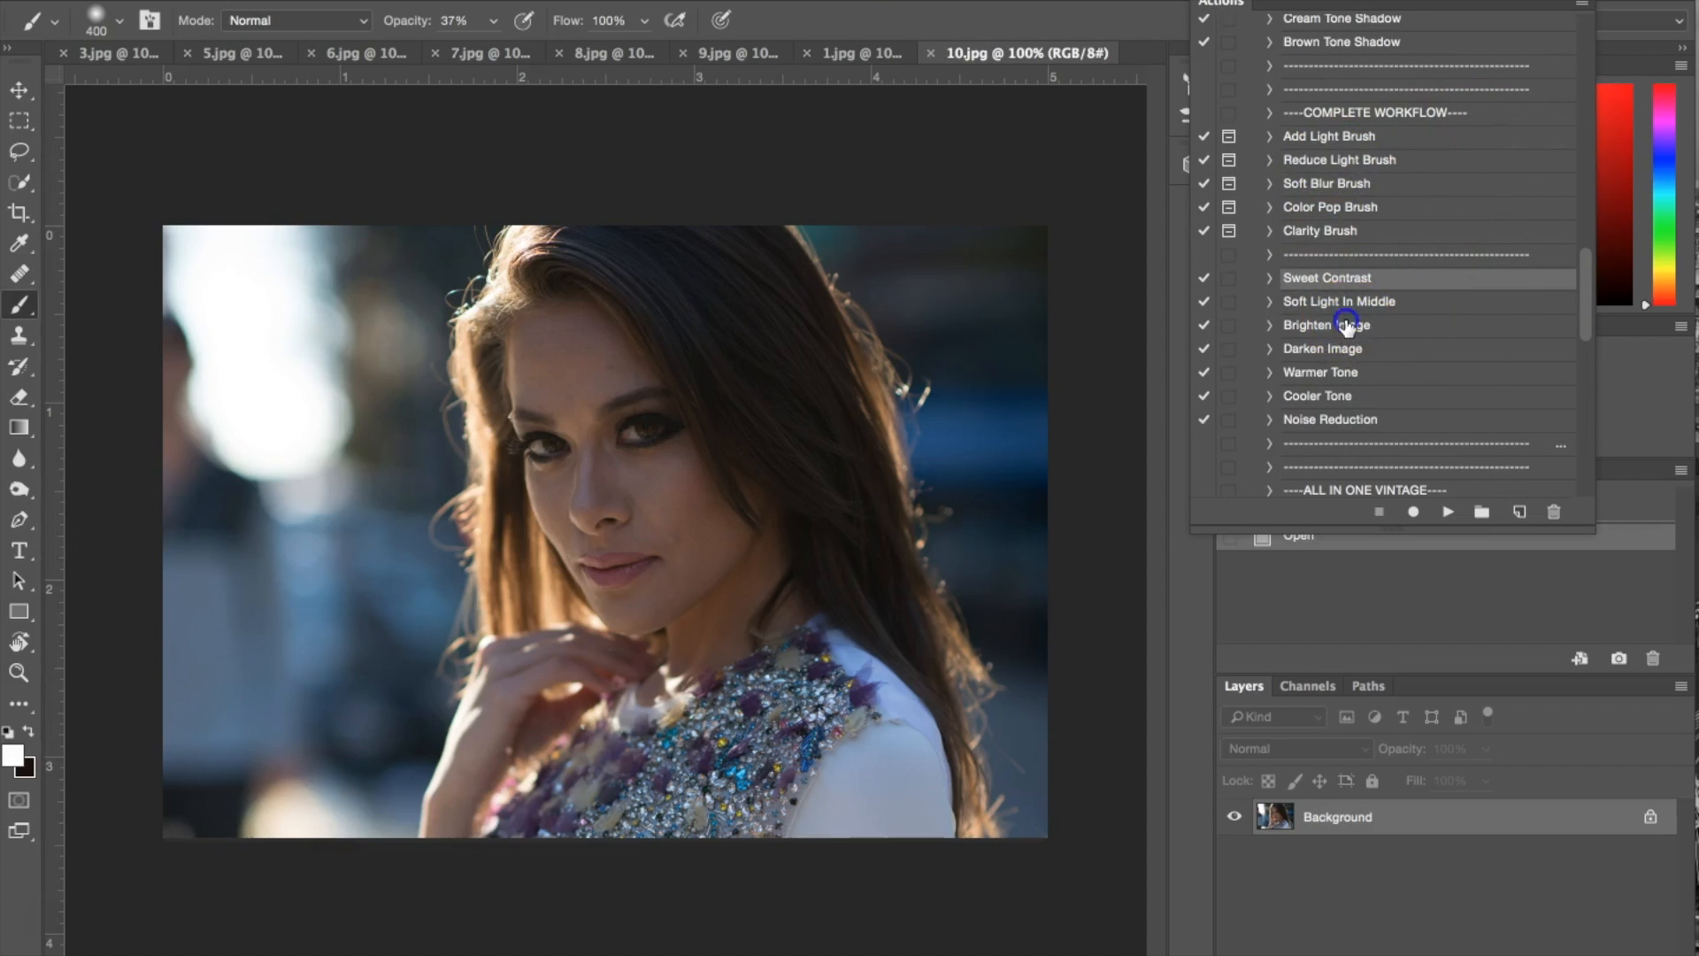
Step: Run the Brighten Image action on 10.jpg and flatten the image
click(1362, 327)
click(1448, 513)
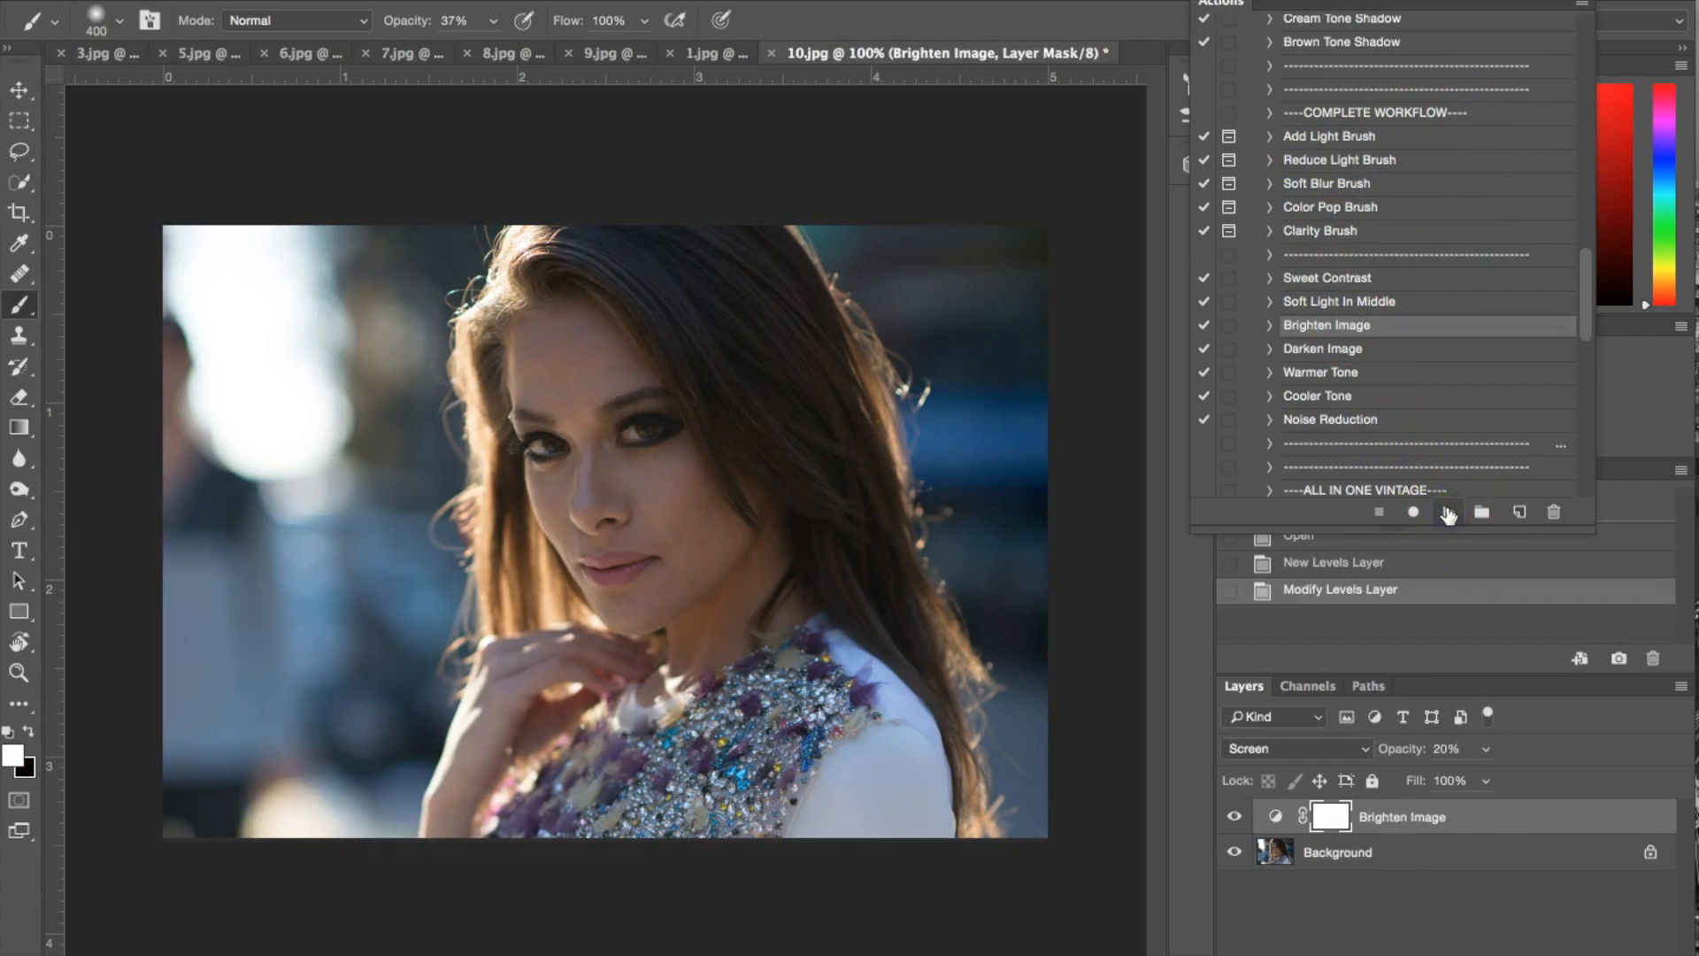
right_click(1344, 860)
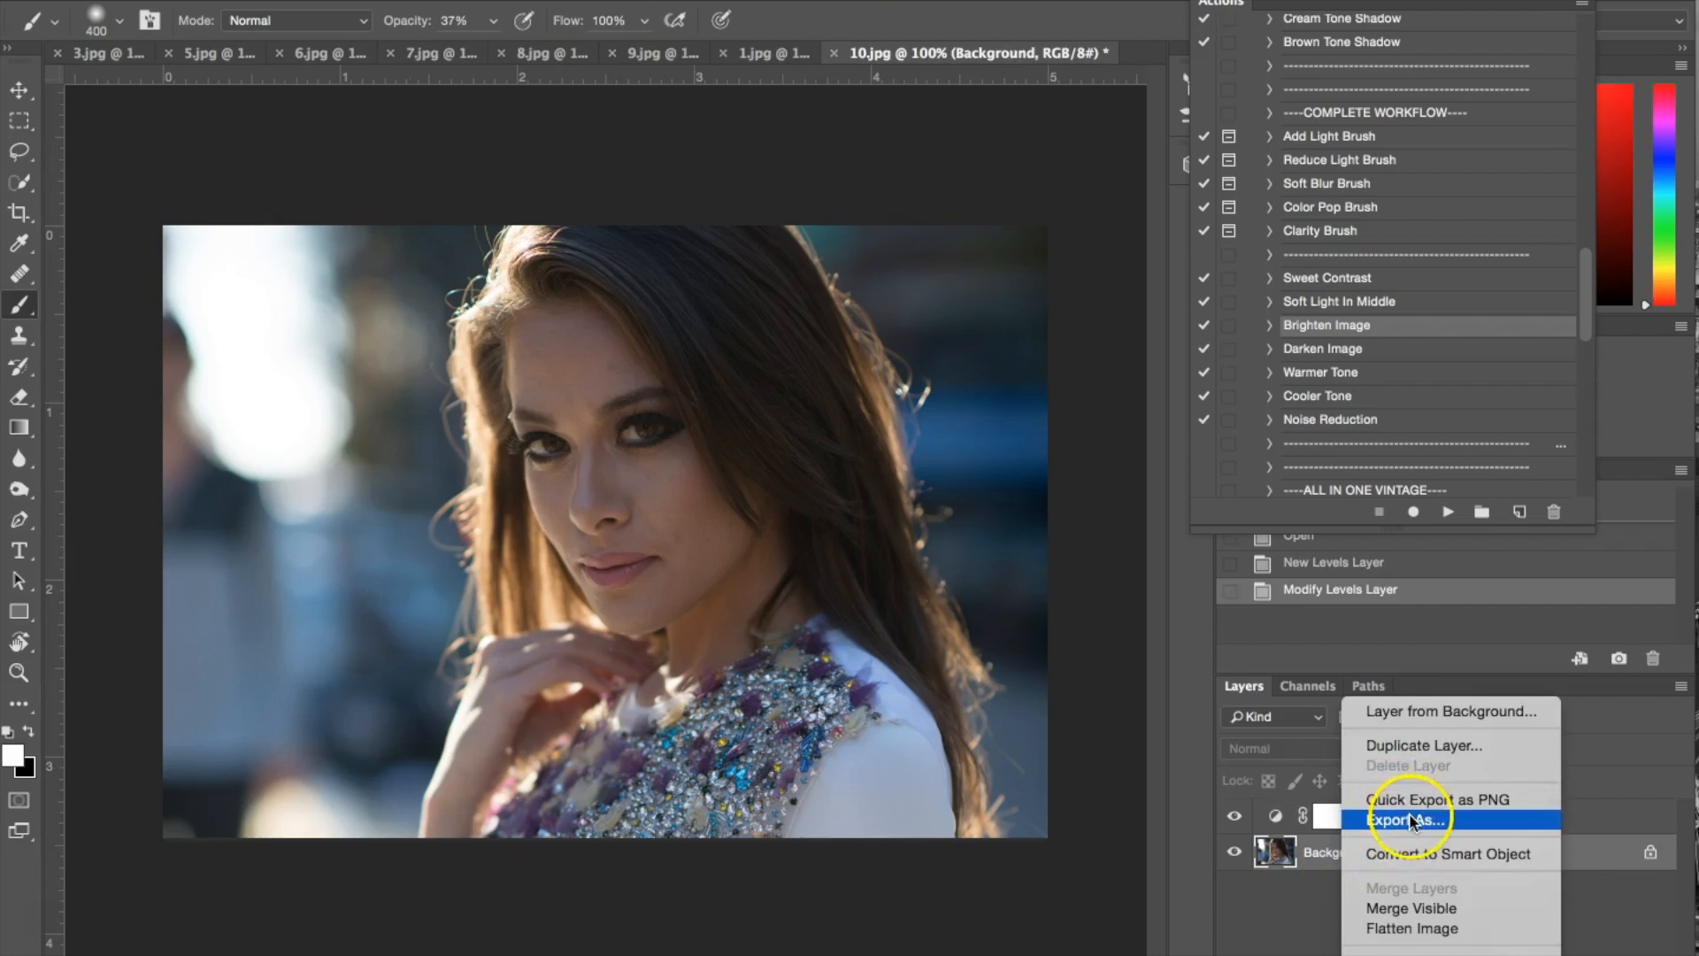
click(1421, 931)
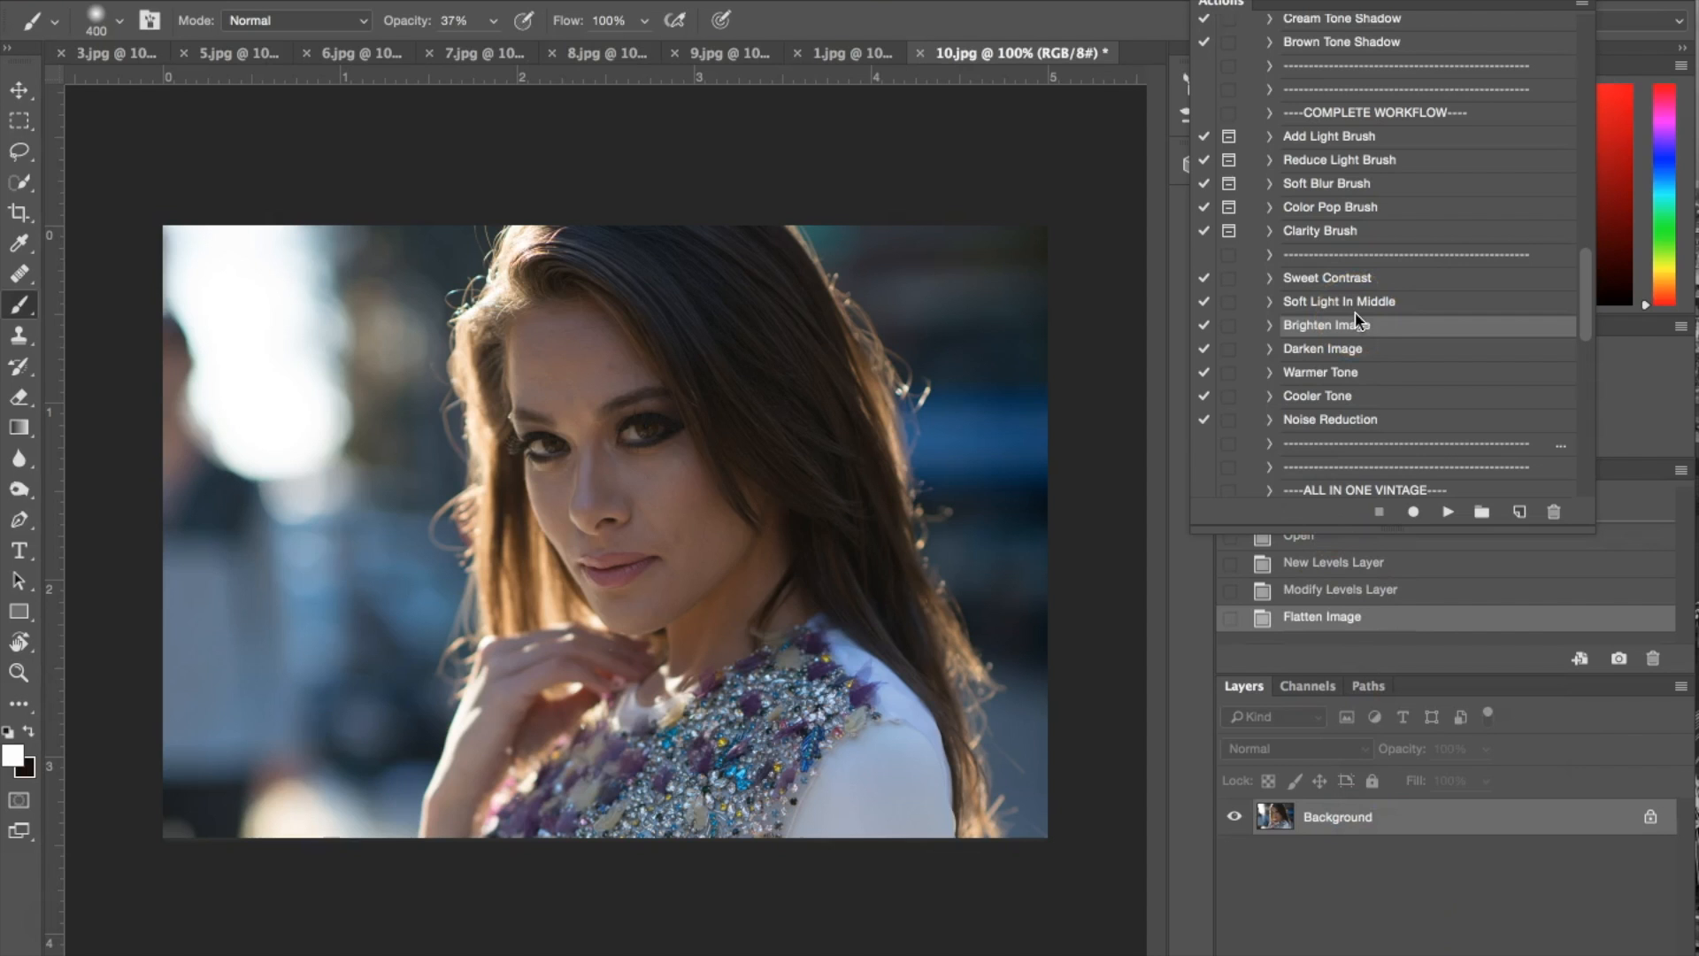
Step: Run the Warmer Tone action on the portrait and flatten the image
click(1314, 371)
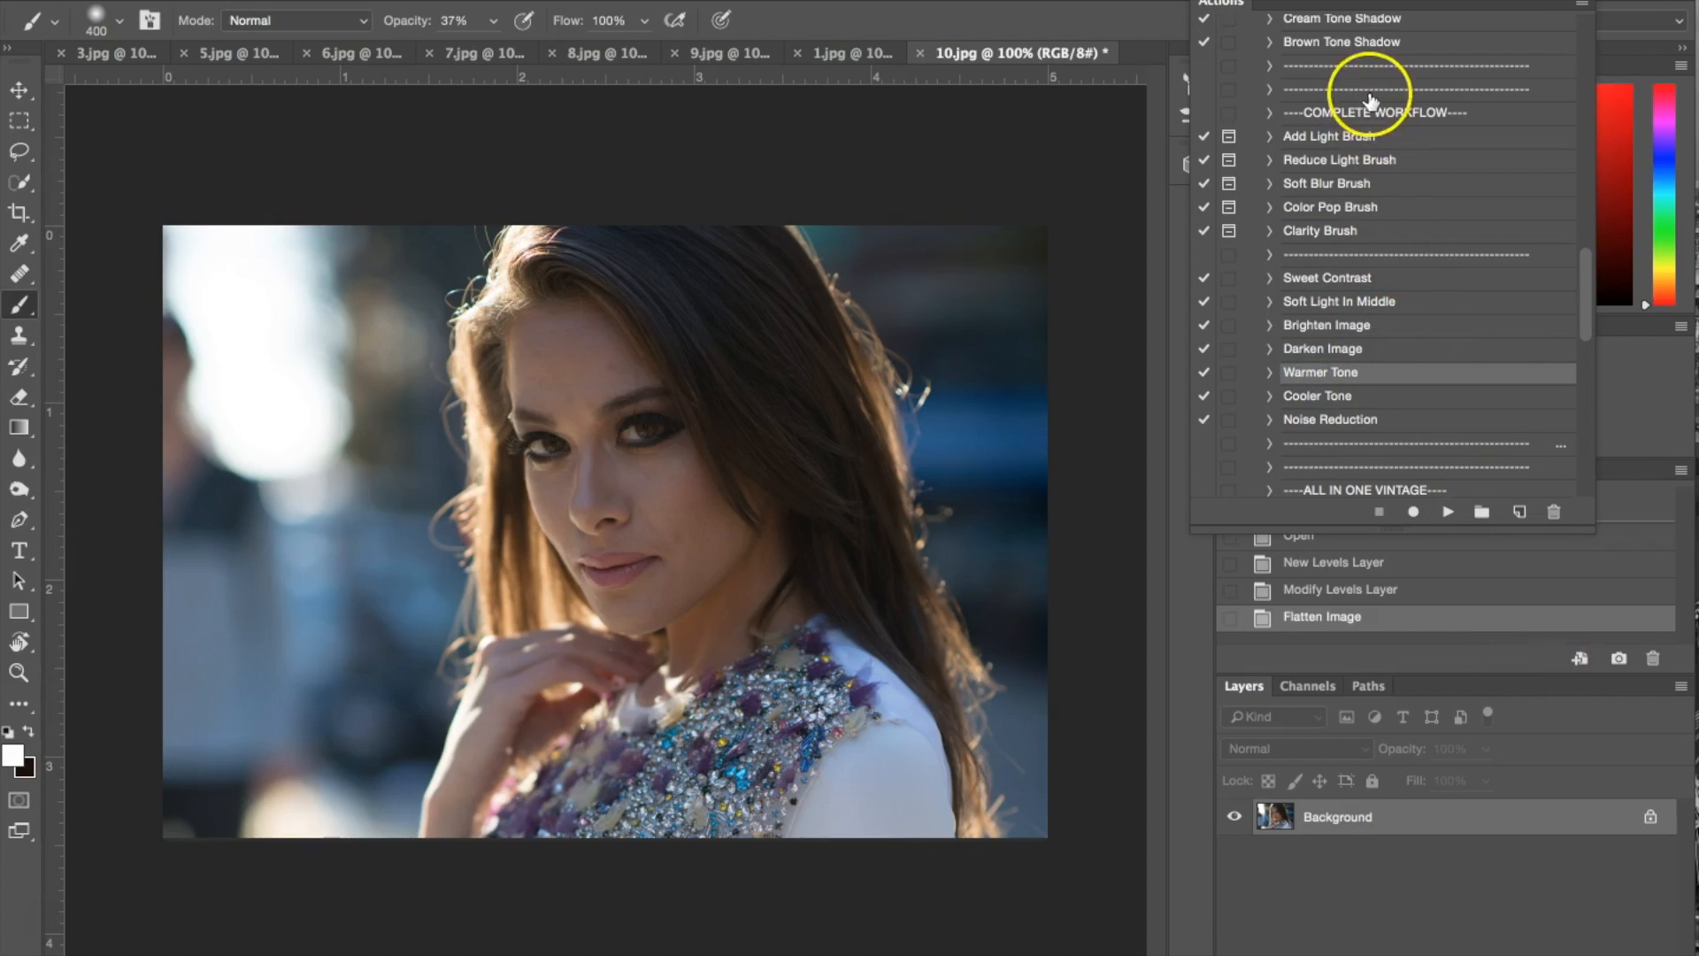
click(1447, 512)
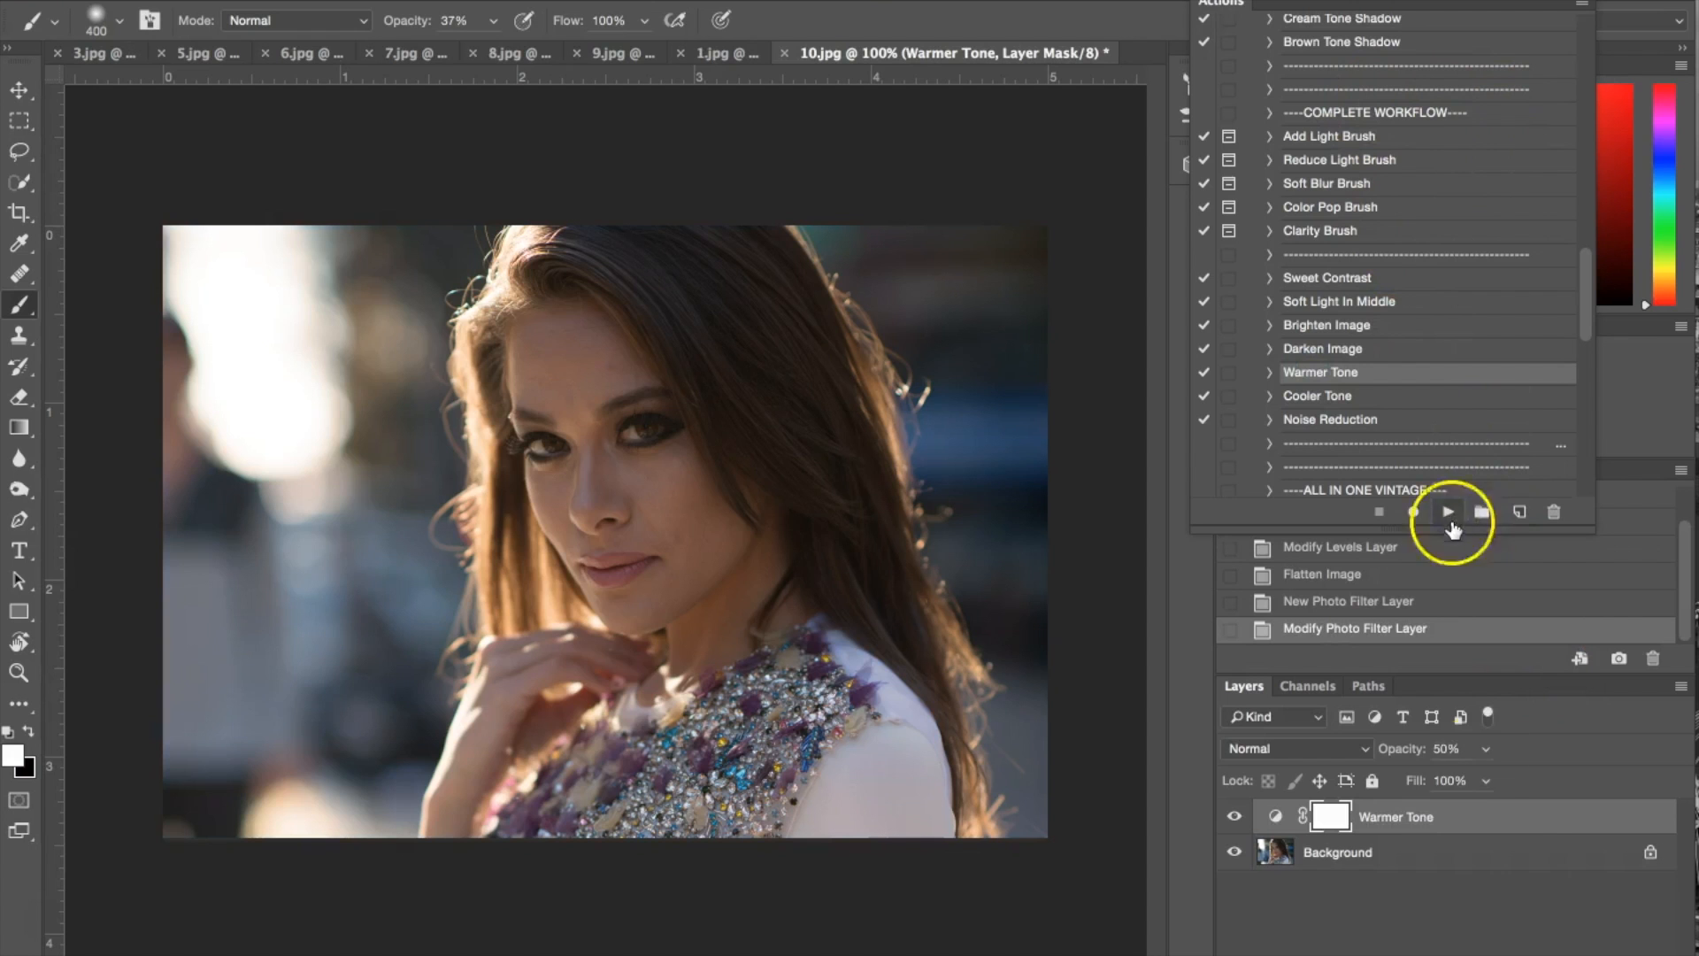
right_click(1446, 860)
click(1540, 928)
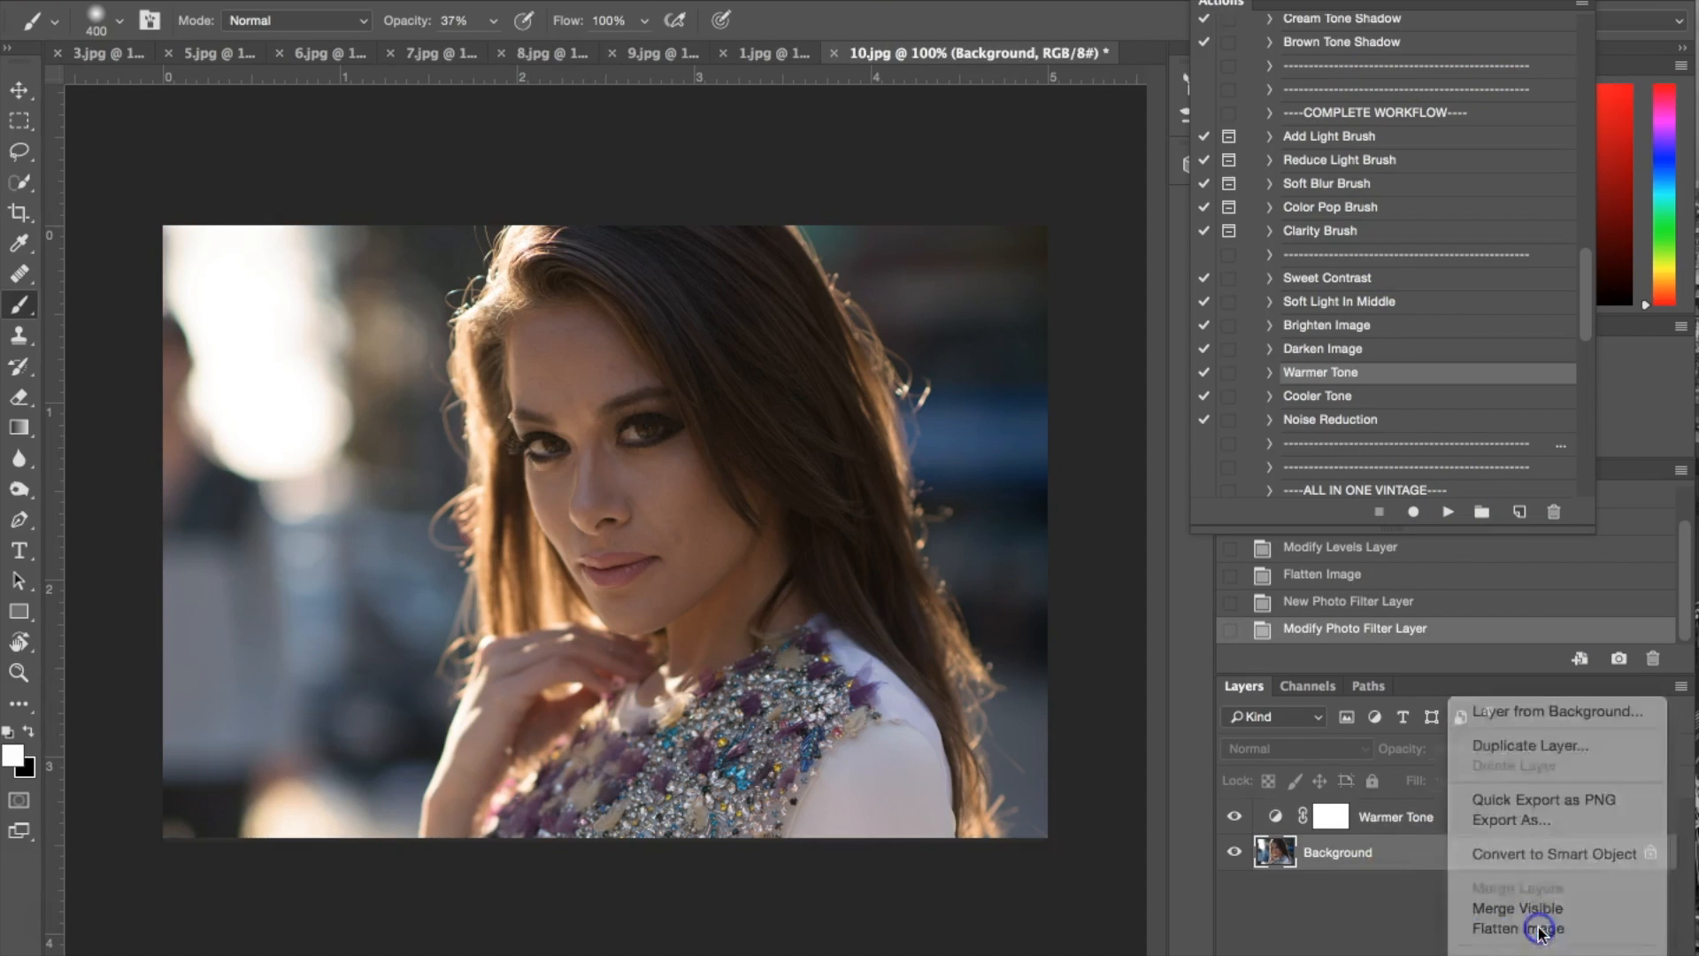
Step: Run the Color Film Cream action from the Color Film Tones group
scroll(1361, 283, up, 5)
scroll(1361, 283, up, 5)
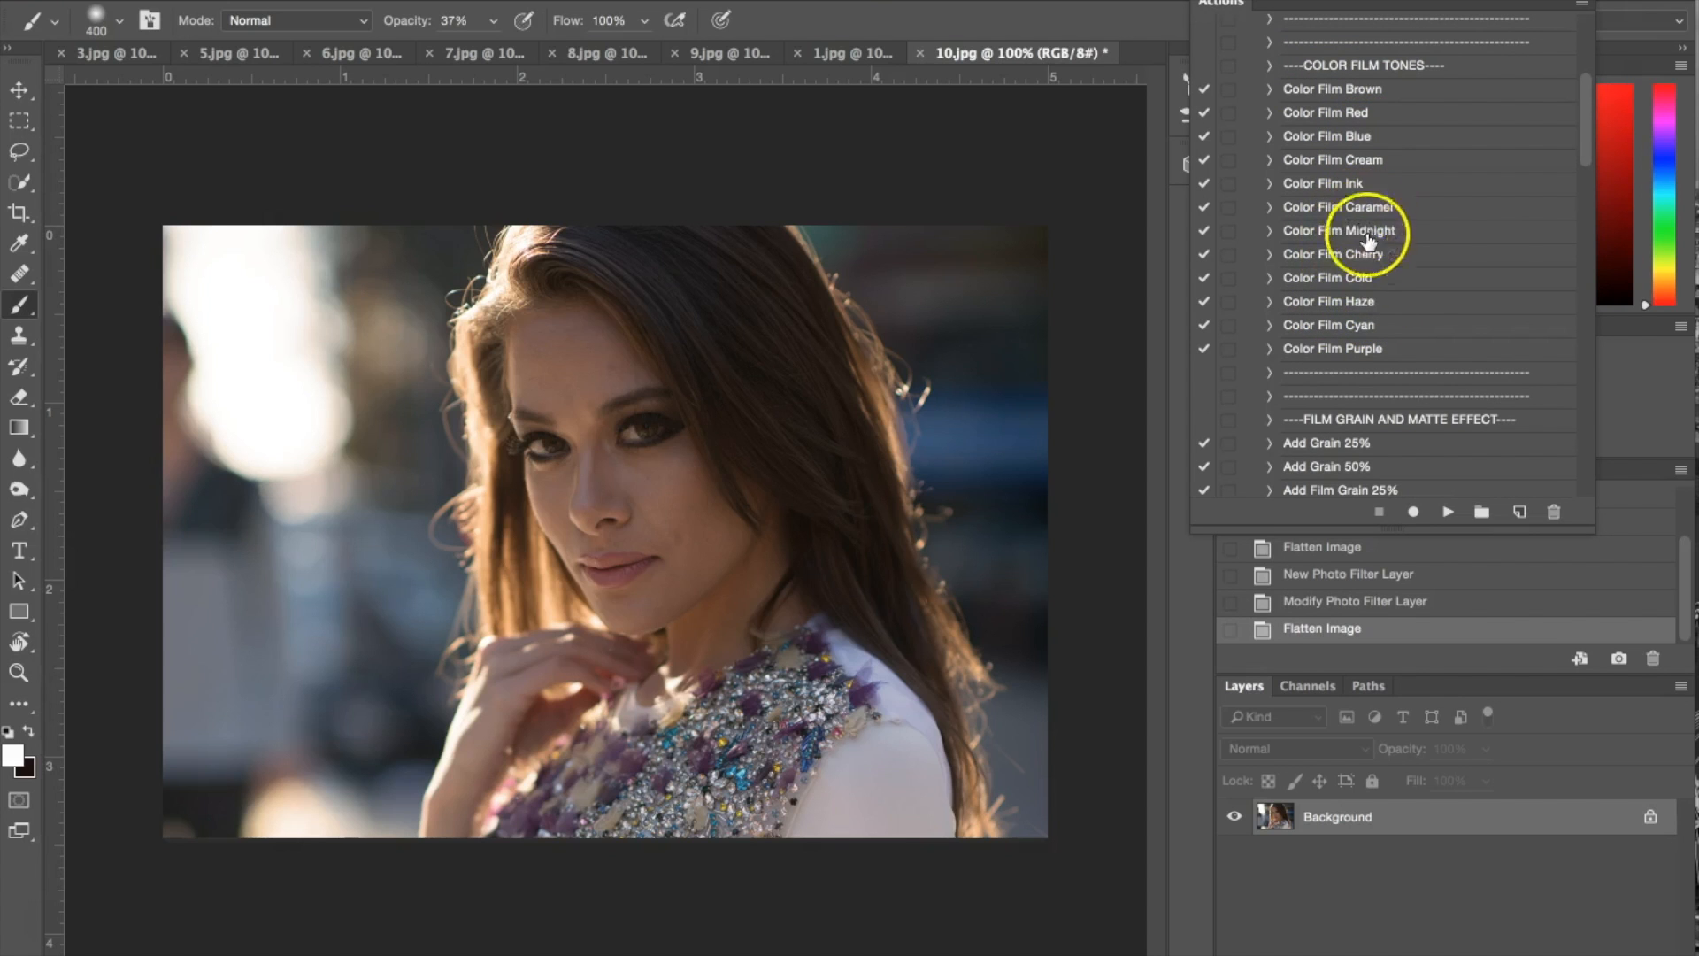
click(1357, 159)
click(1446, 511)
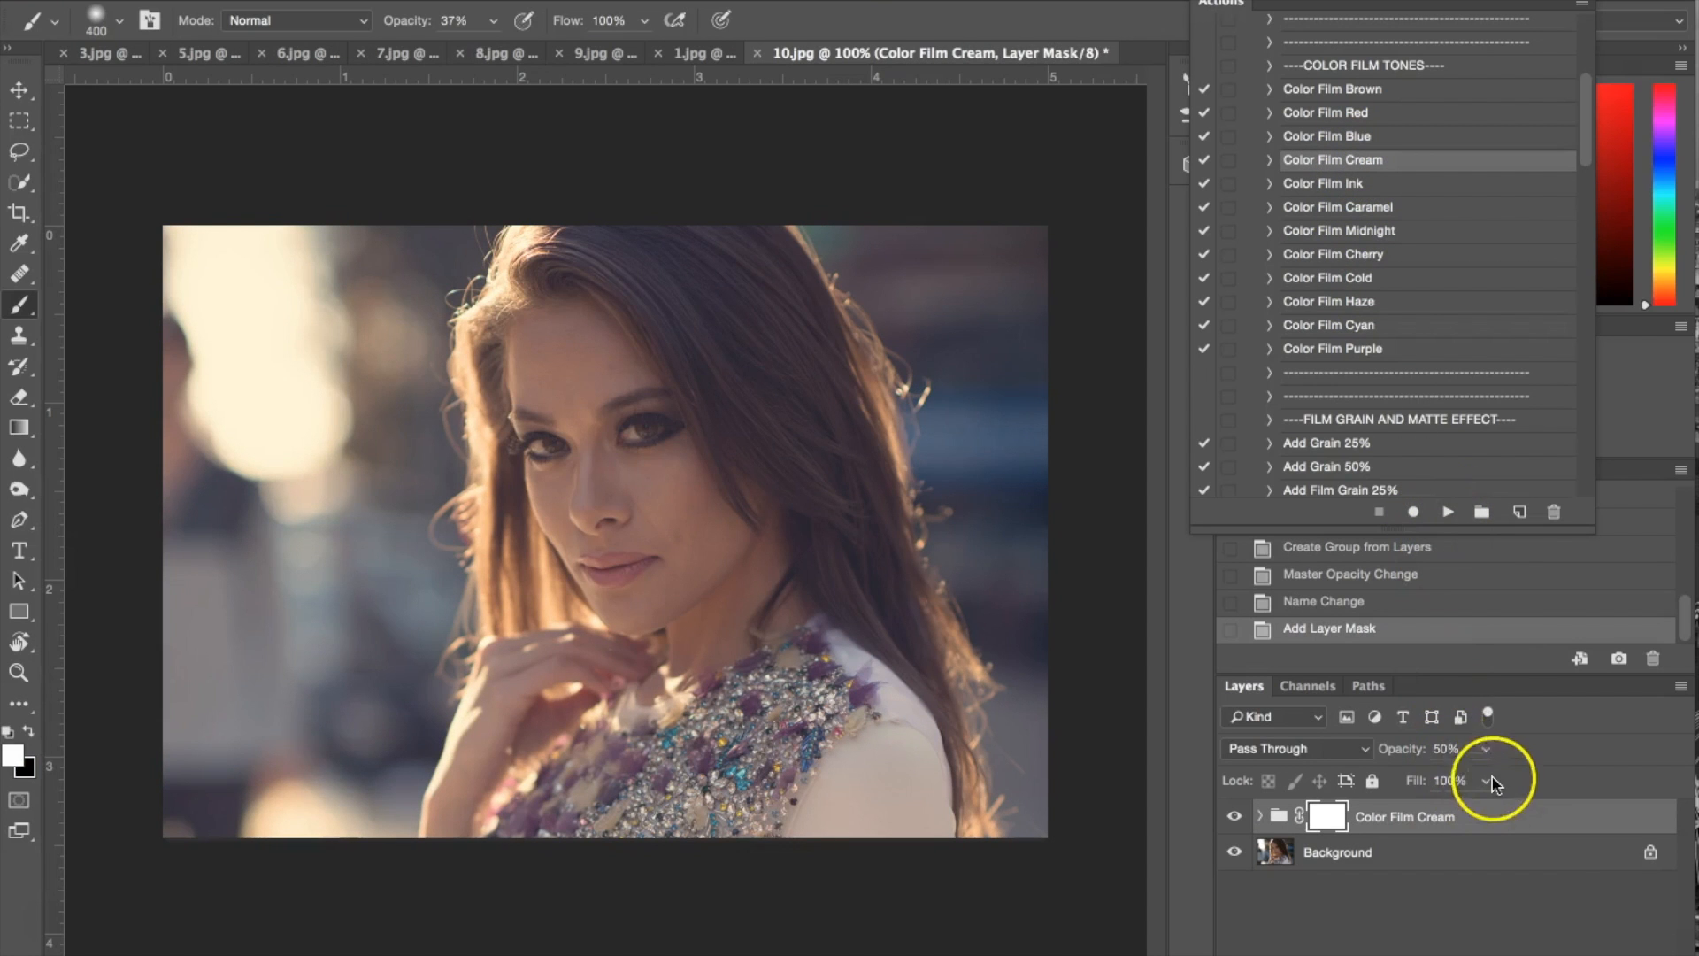
Step: Lower the Color Film Cream group's opacity to 37% and flatten the image
click(1485, 751)
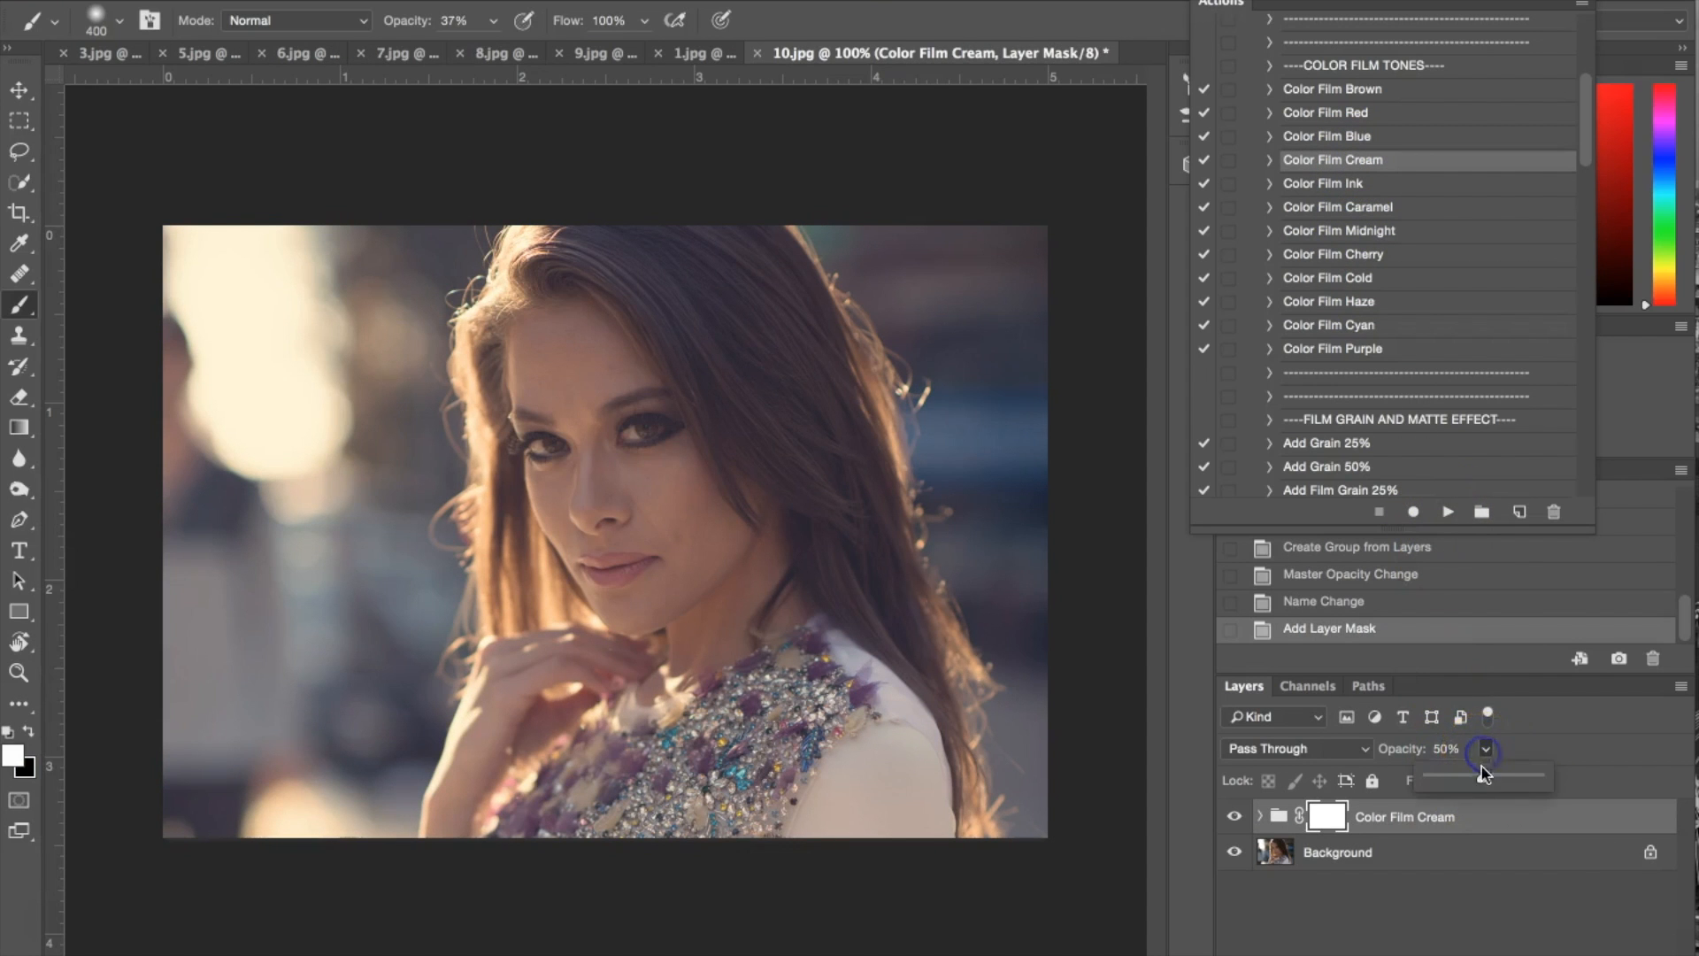
drag(1483, 777, 1469, 776)
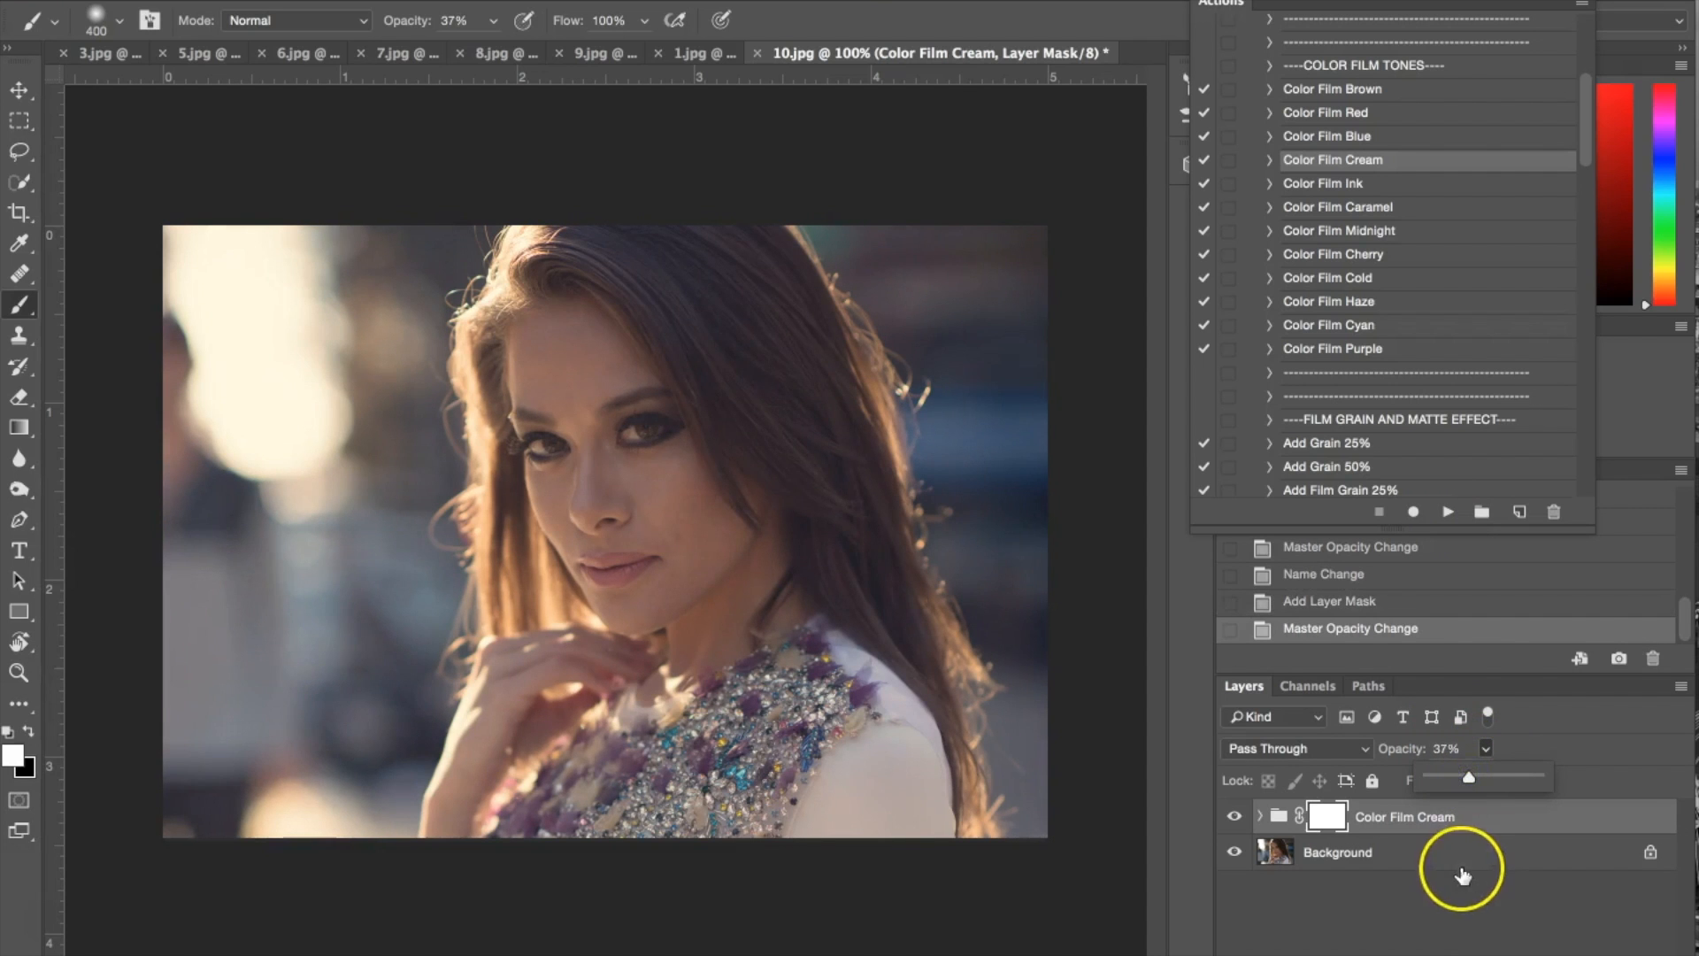
right_click(1460, 855)
click(1510, 929)
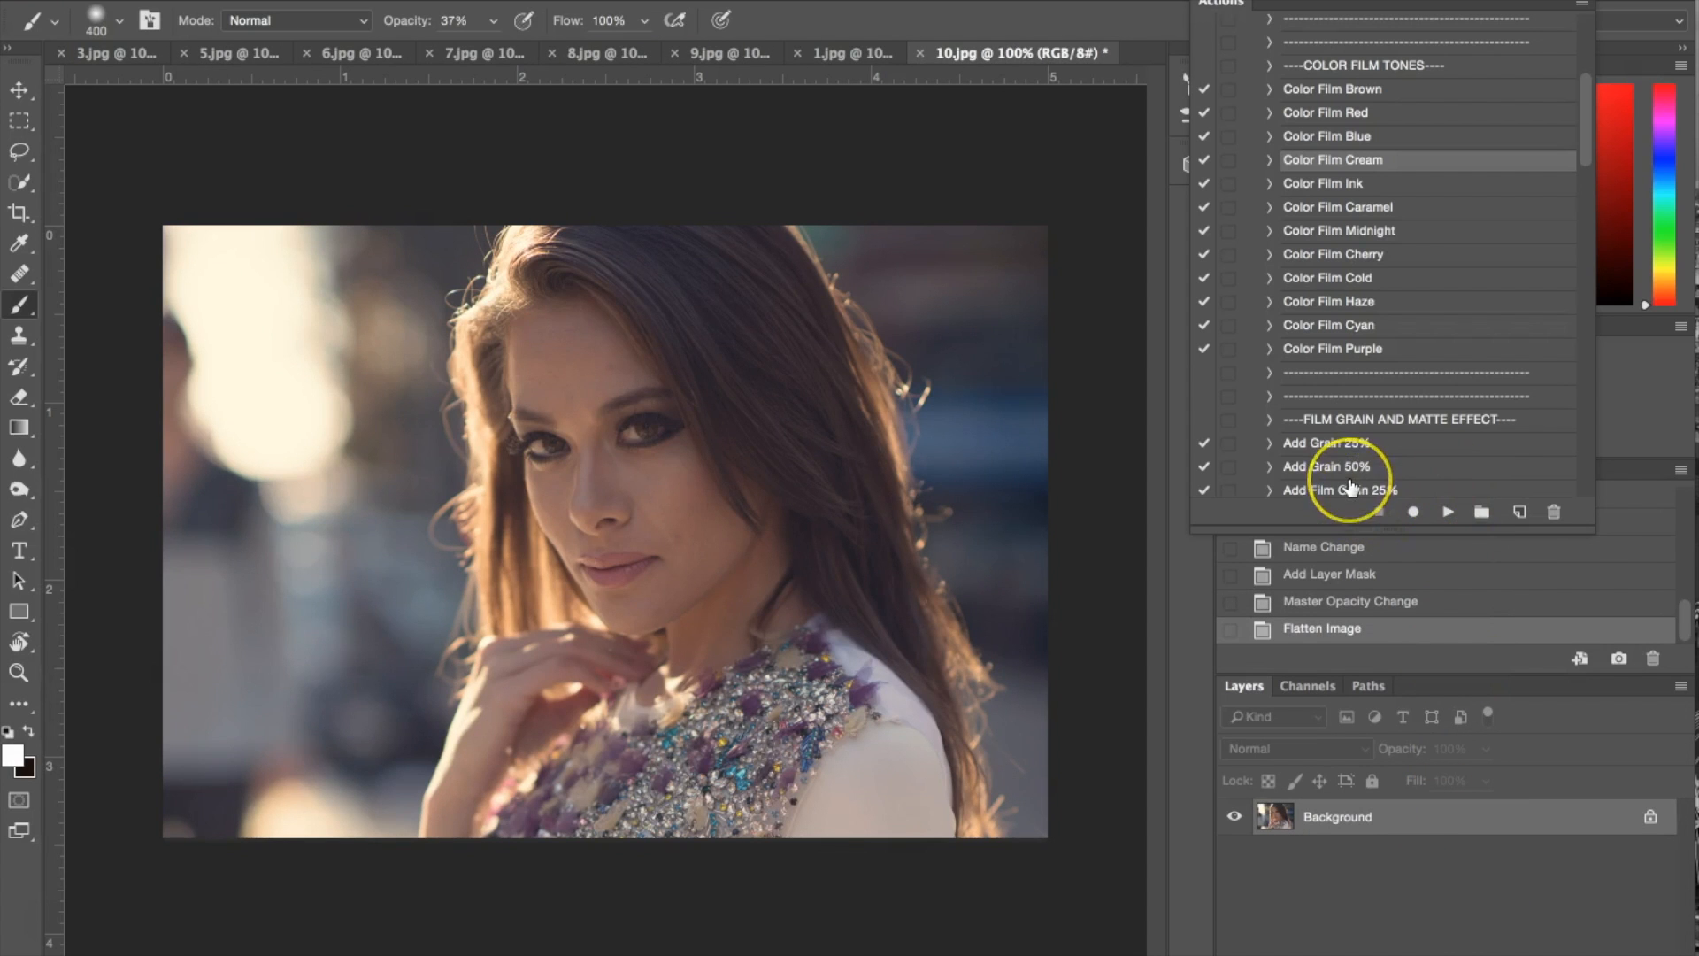
Step: Run the Enhance Eye Brush action from the skin, eye and teeth retouch brushes
scroll(1354, 485, up, 5)
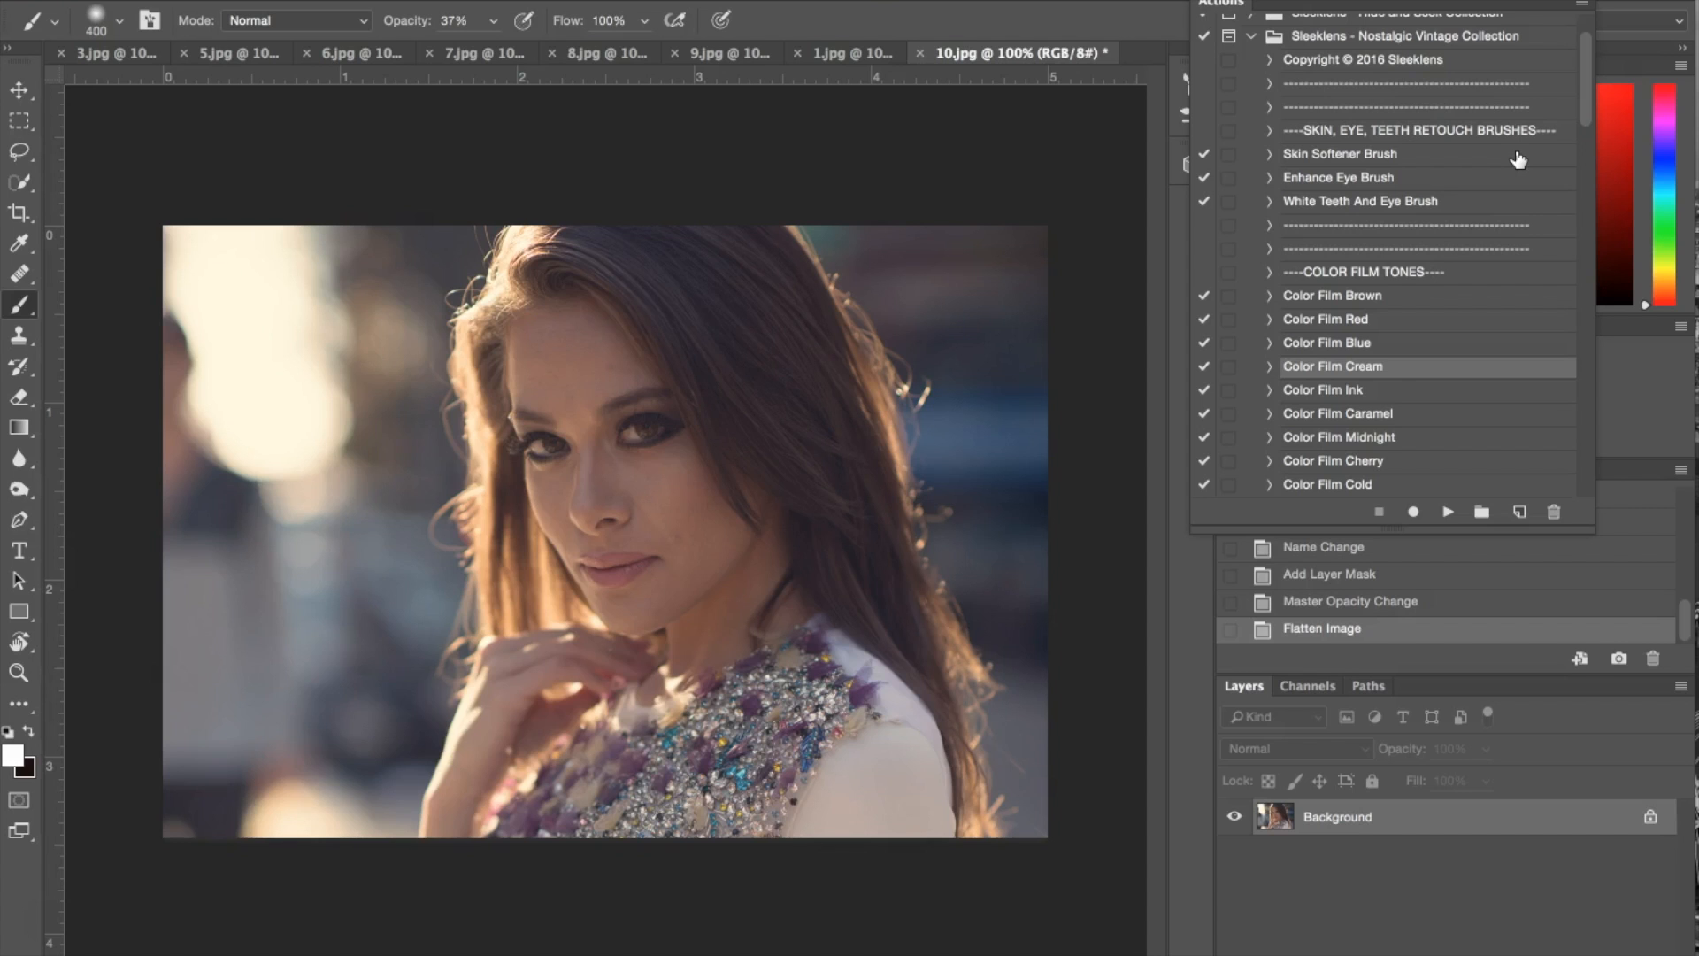
click(1318, 177)
click(1448, 511)
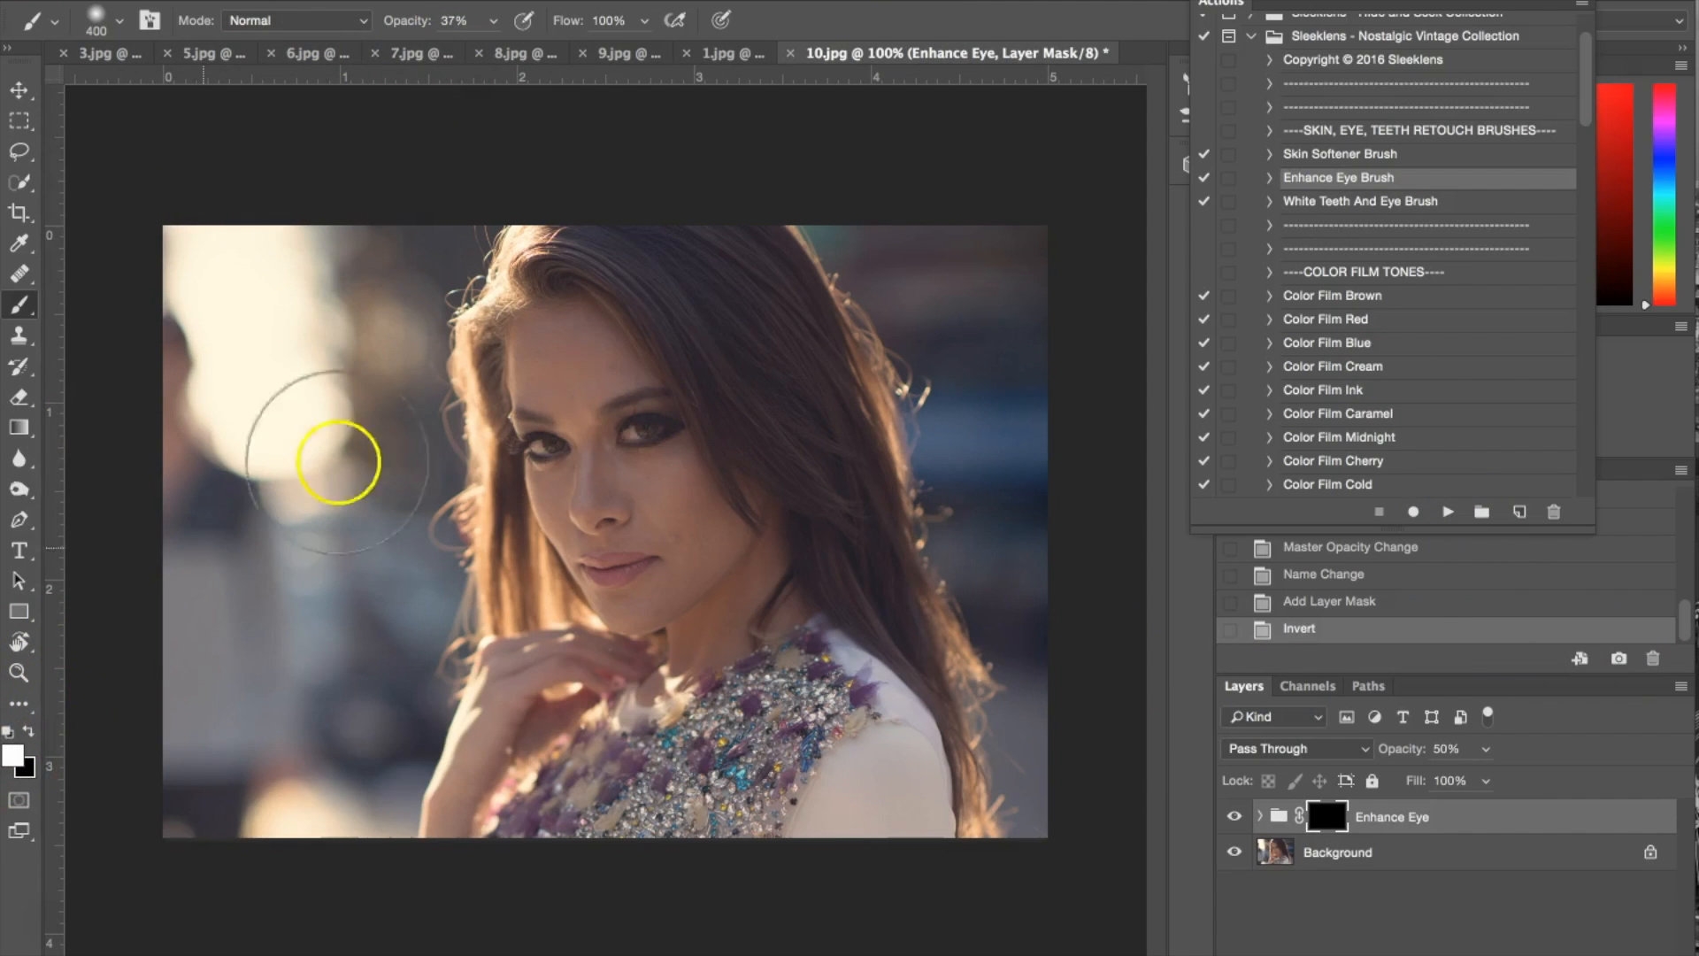
Step: Set the brush to 24% opacity and size 35, and paint the eye enhancement over the woman's left eye
click(489, 23)
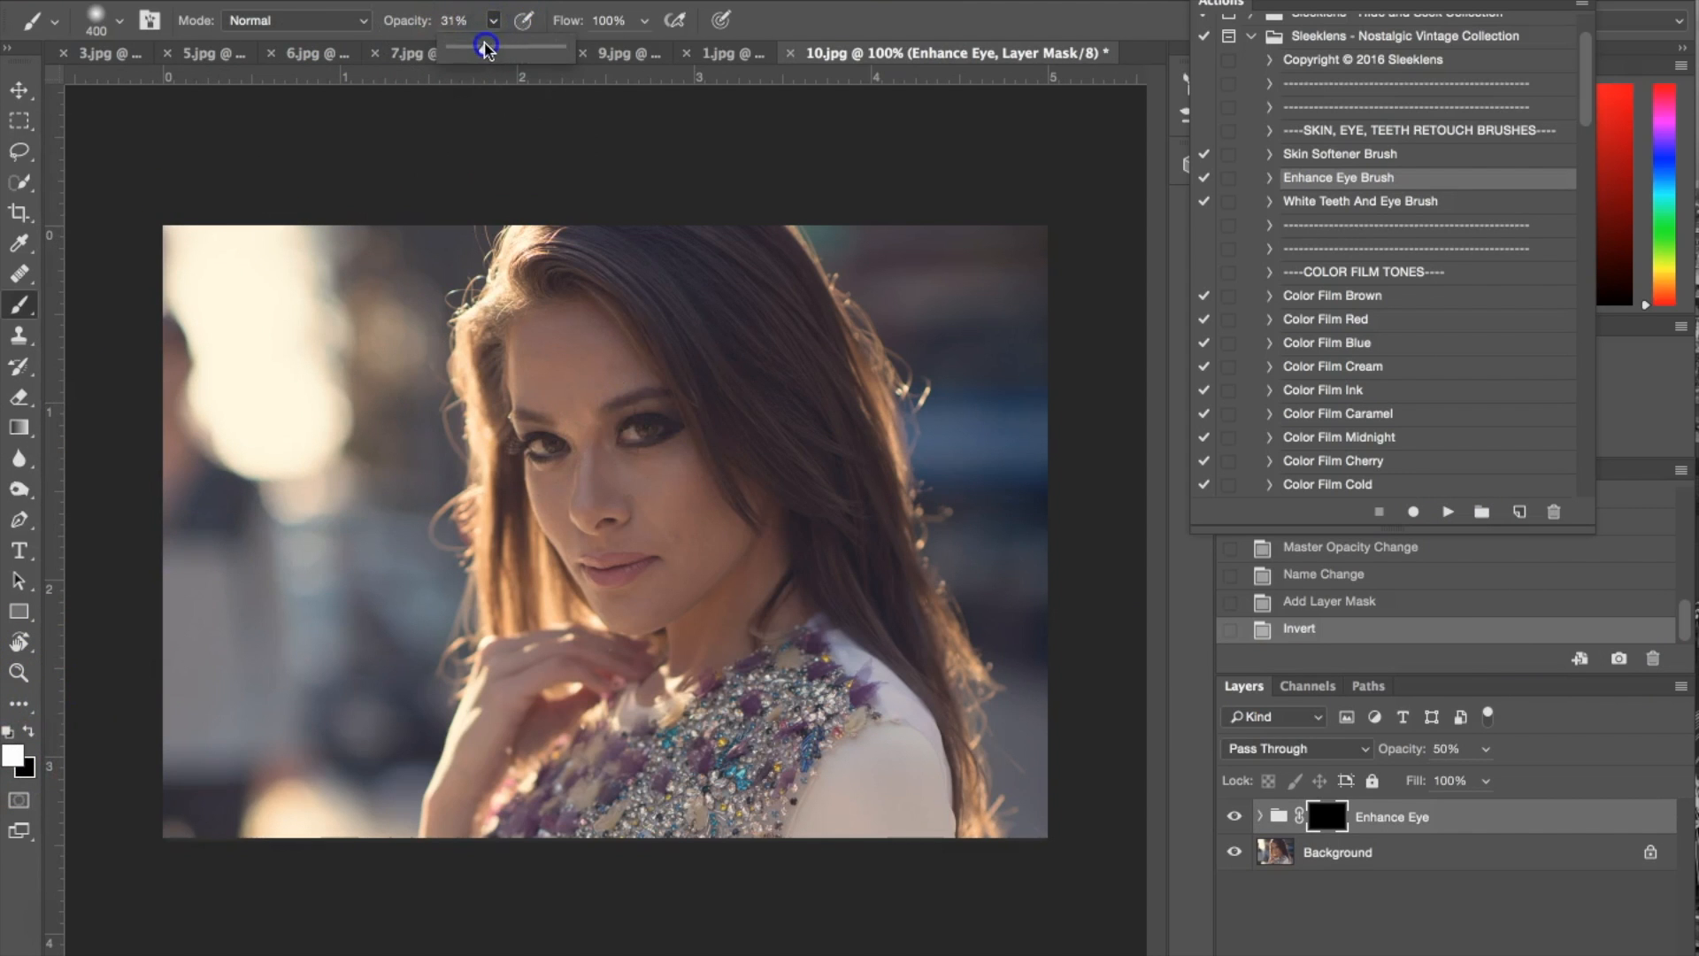
key([)
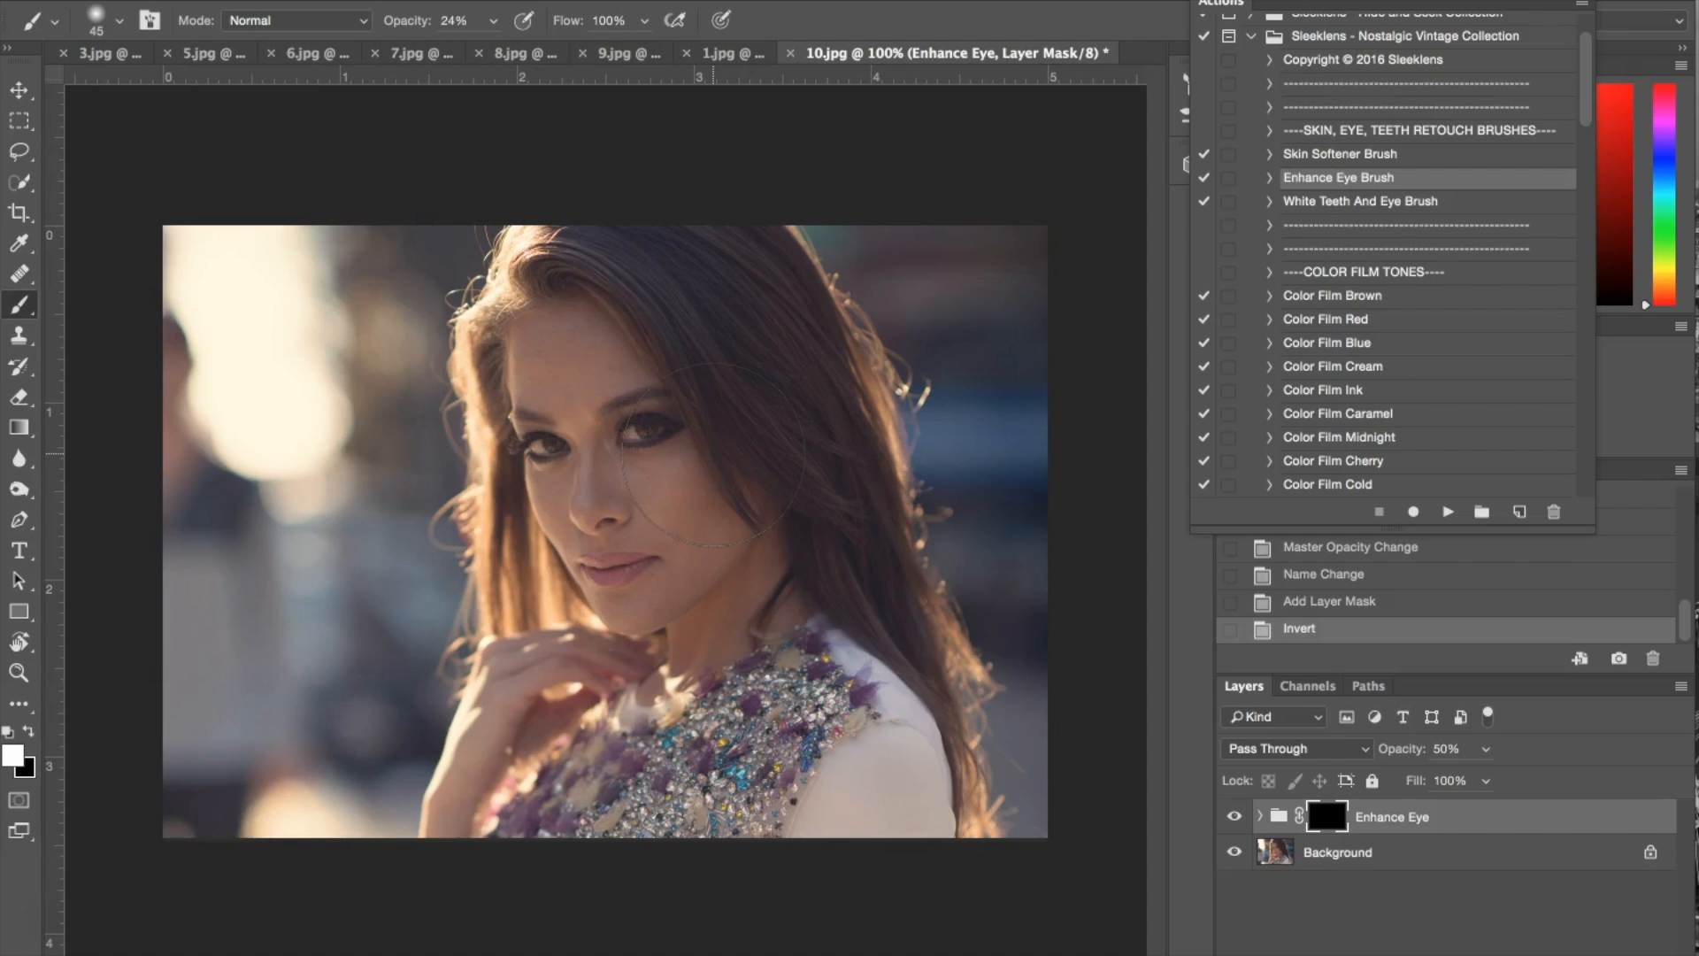
click(656, 426)
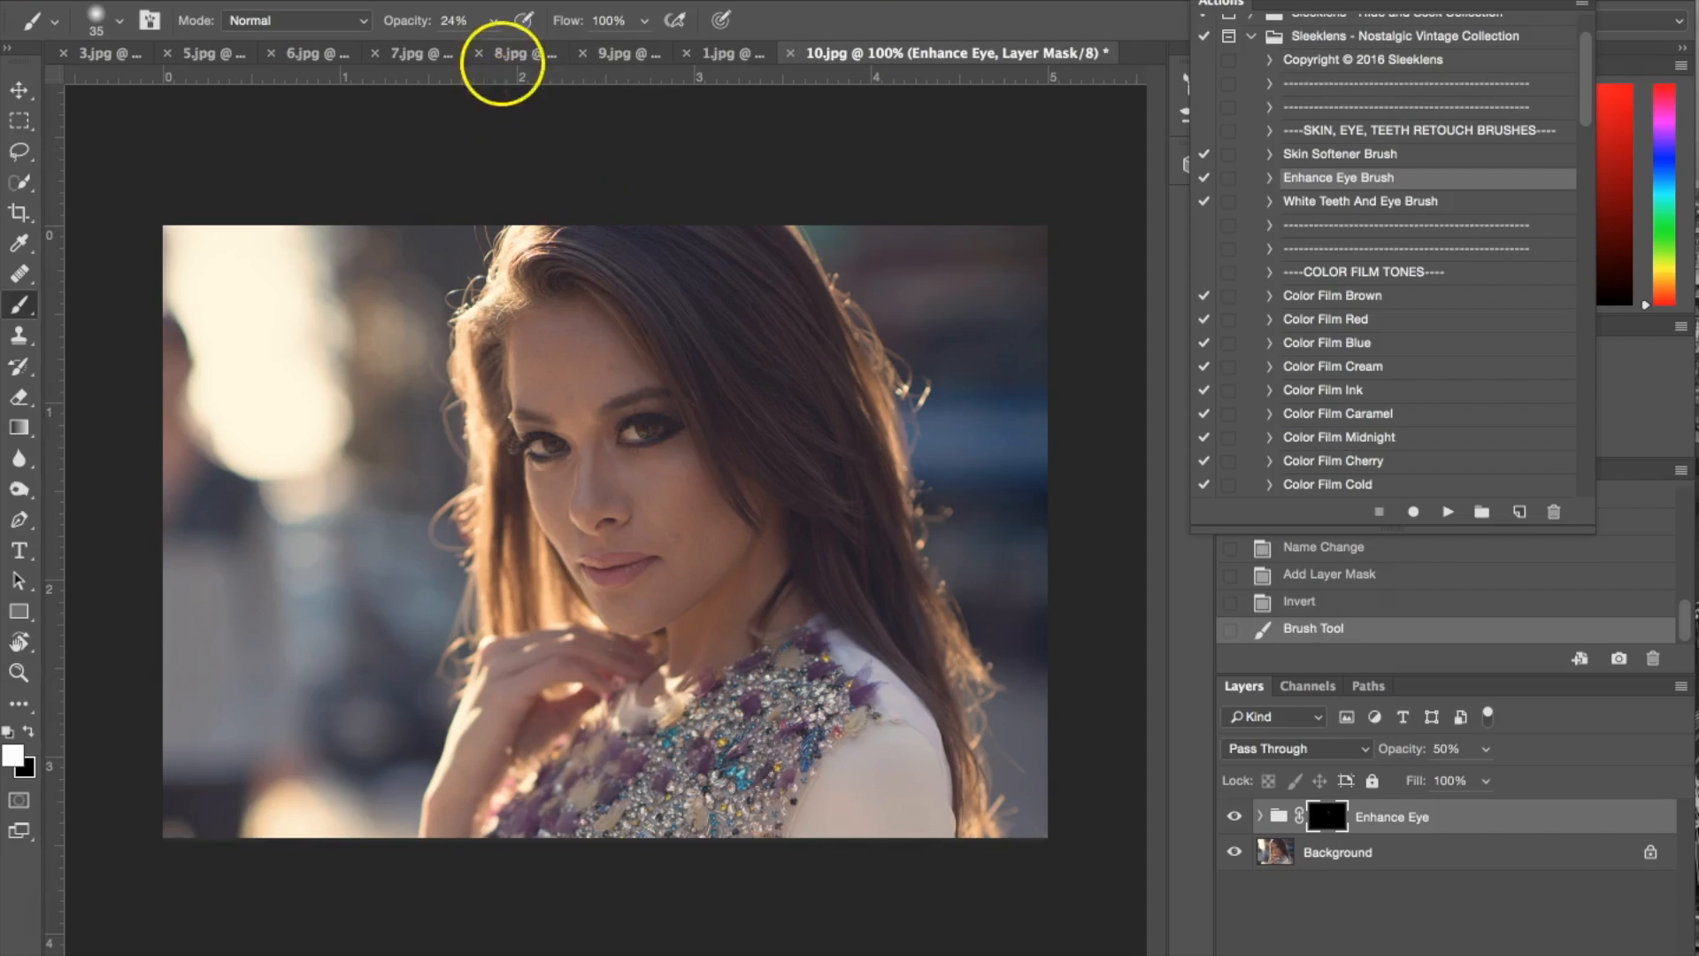
Step: Paint the eye enhancement over both of the woman's eyes with the brush at 28% opacity, and flatten the image
click(493, 20)
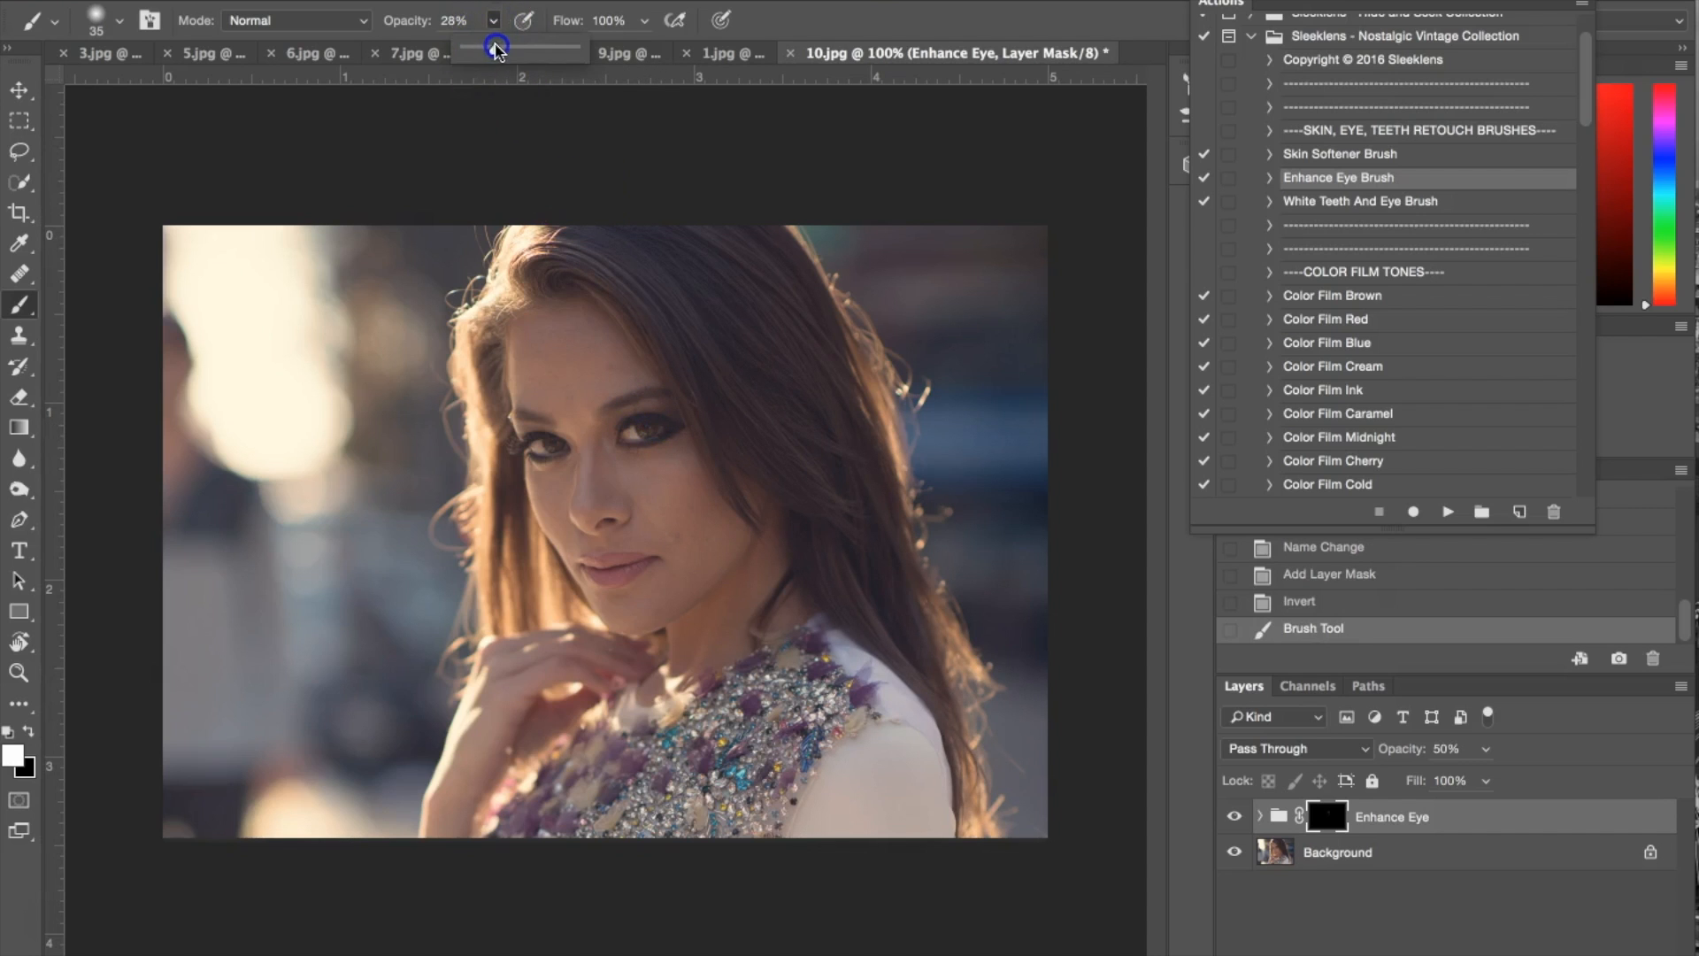
click(544, 447)
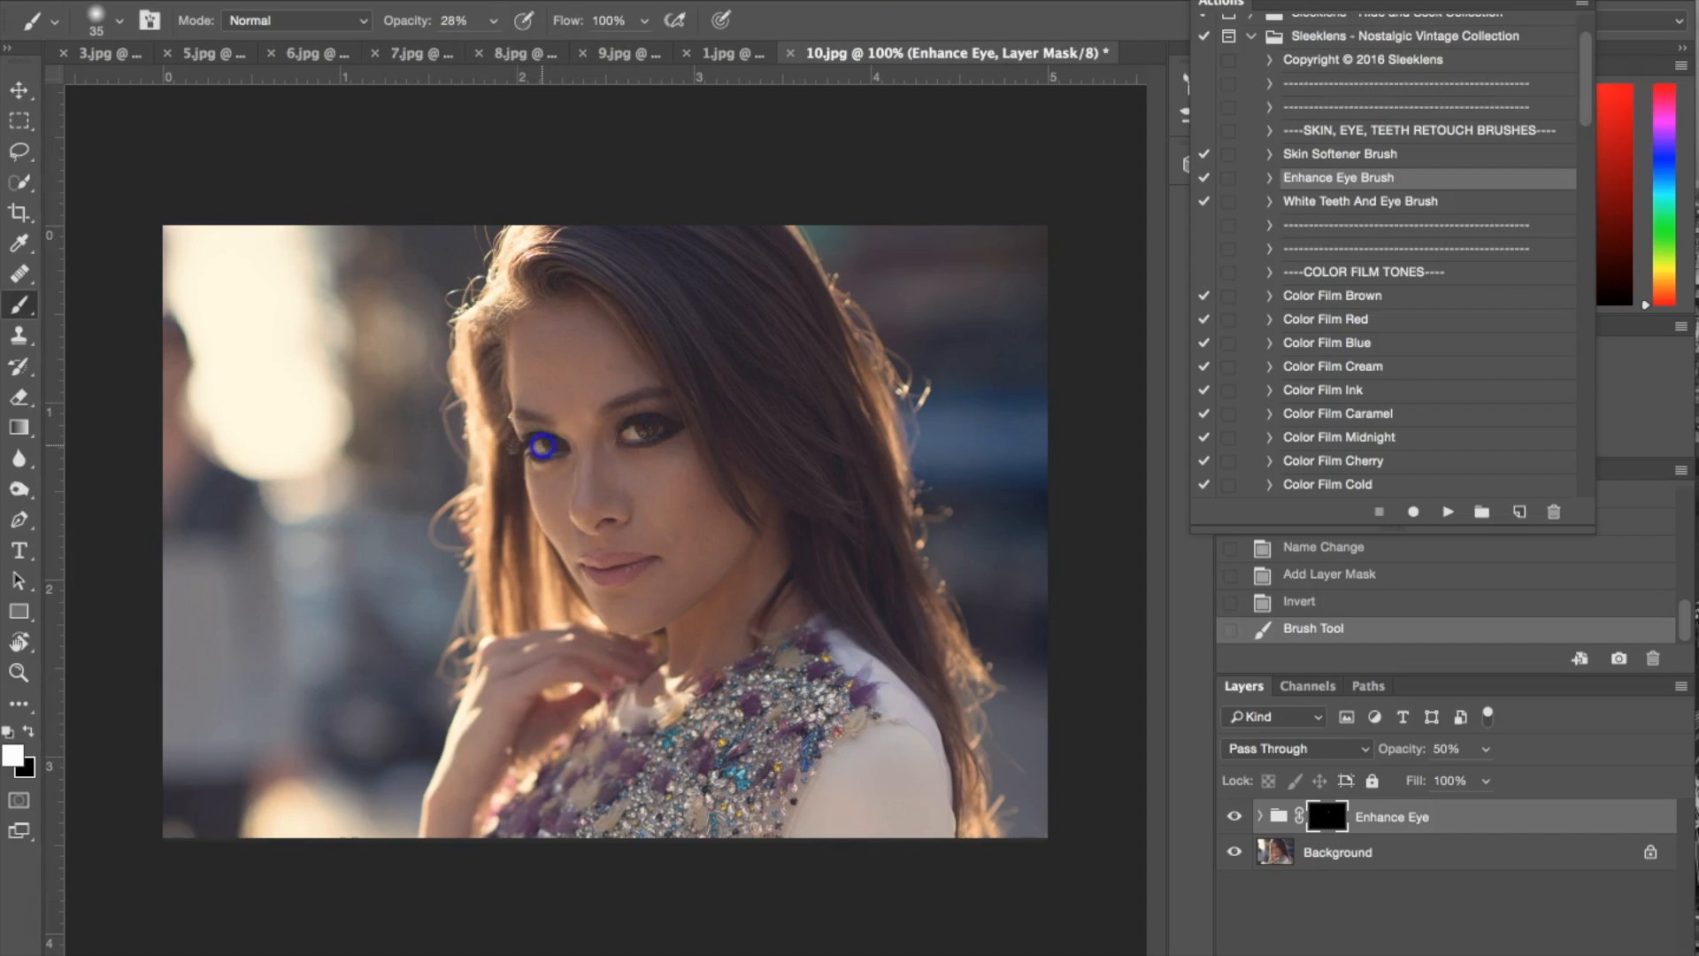
drag(541, 446, 653, 431)
click(686, 435)
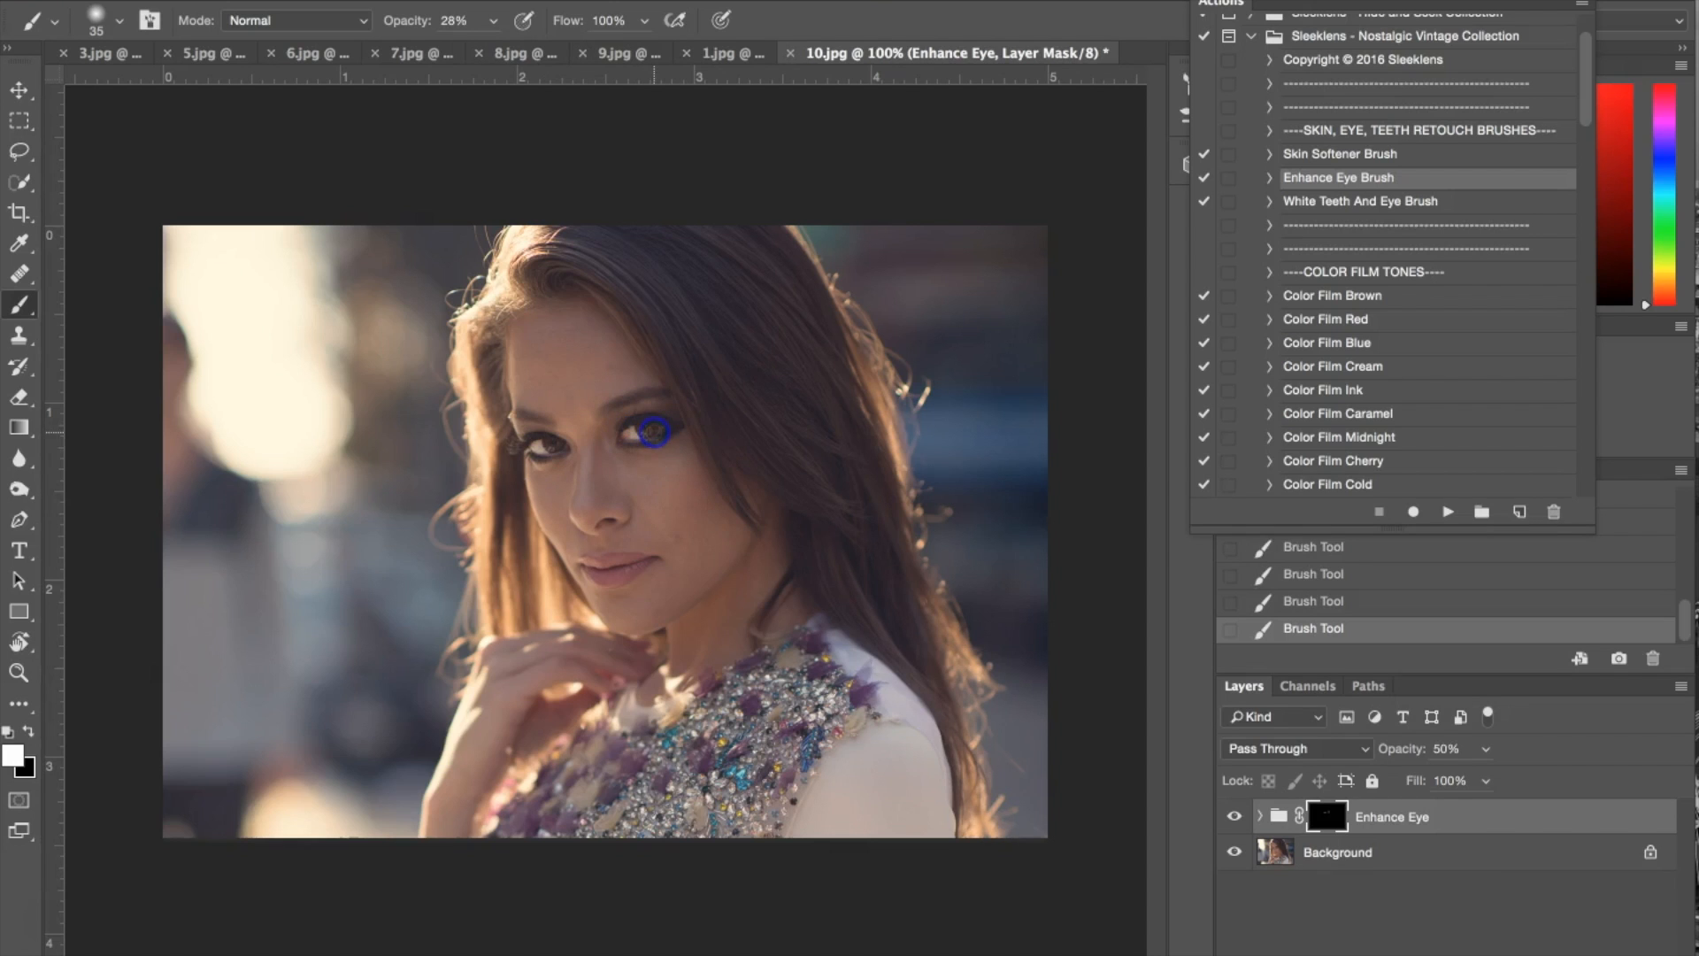
right_click(1371, 863)
click(1436, 931)
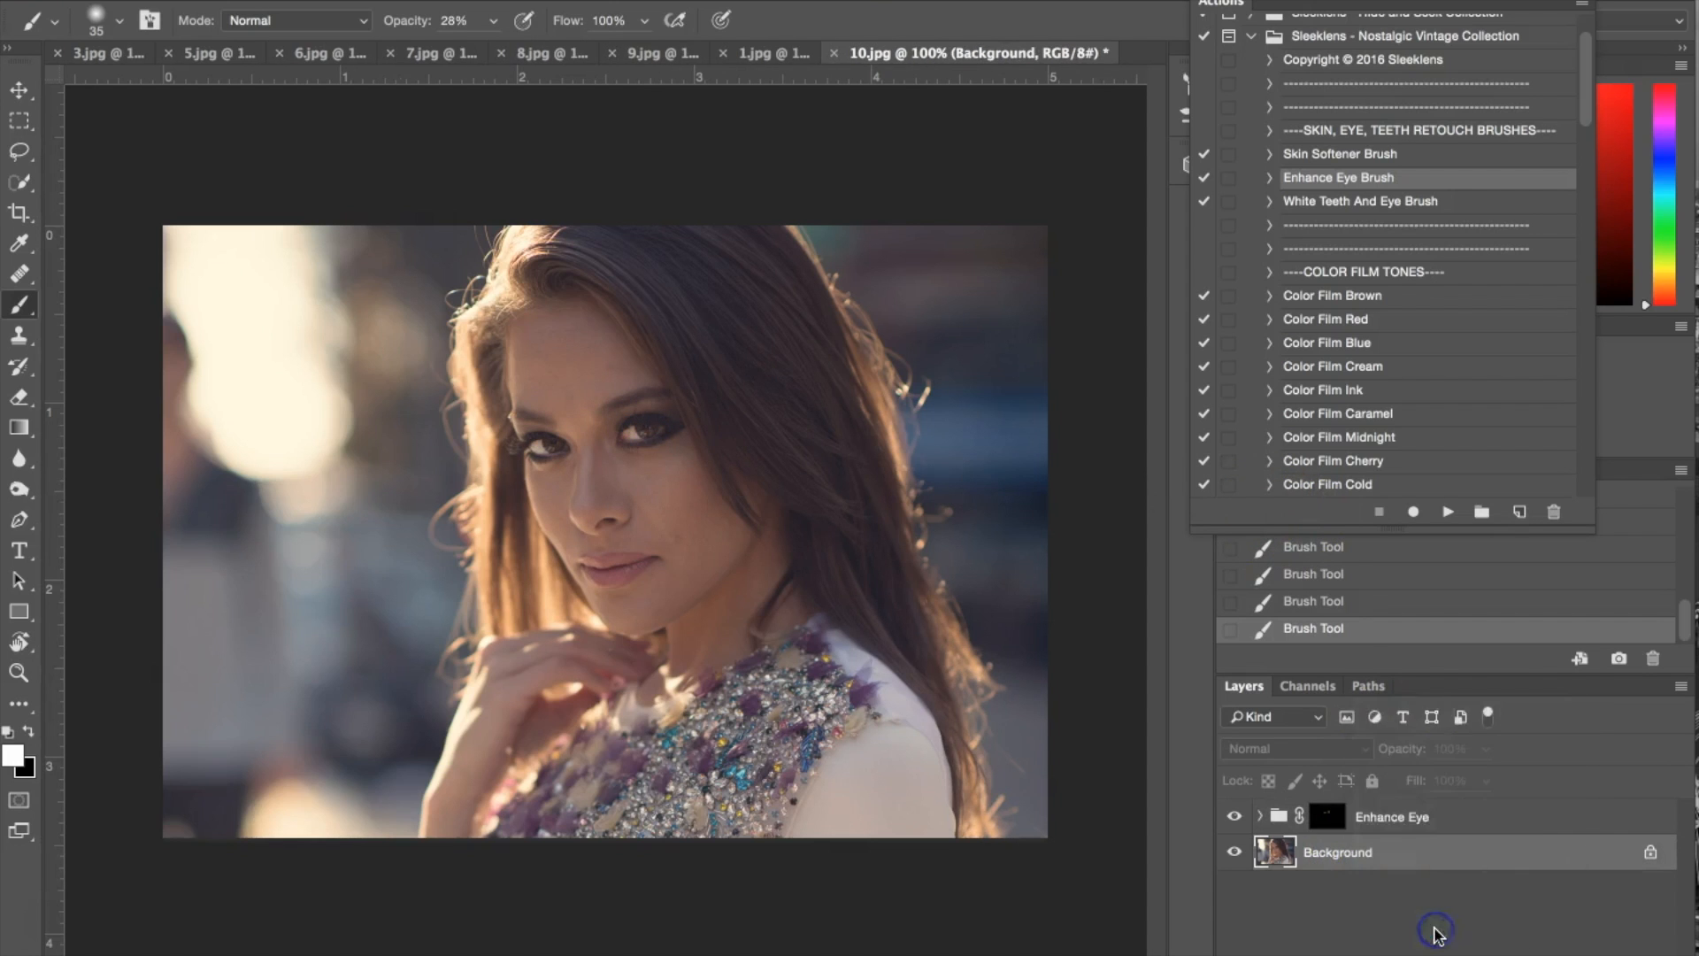
Step: Run the White Teeth And Eye Brush action and reduce the brush size to 9 for work on the eyes
click(1357, 203)
click(1448, 512)
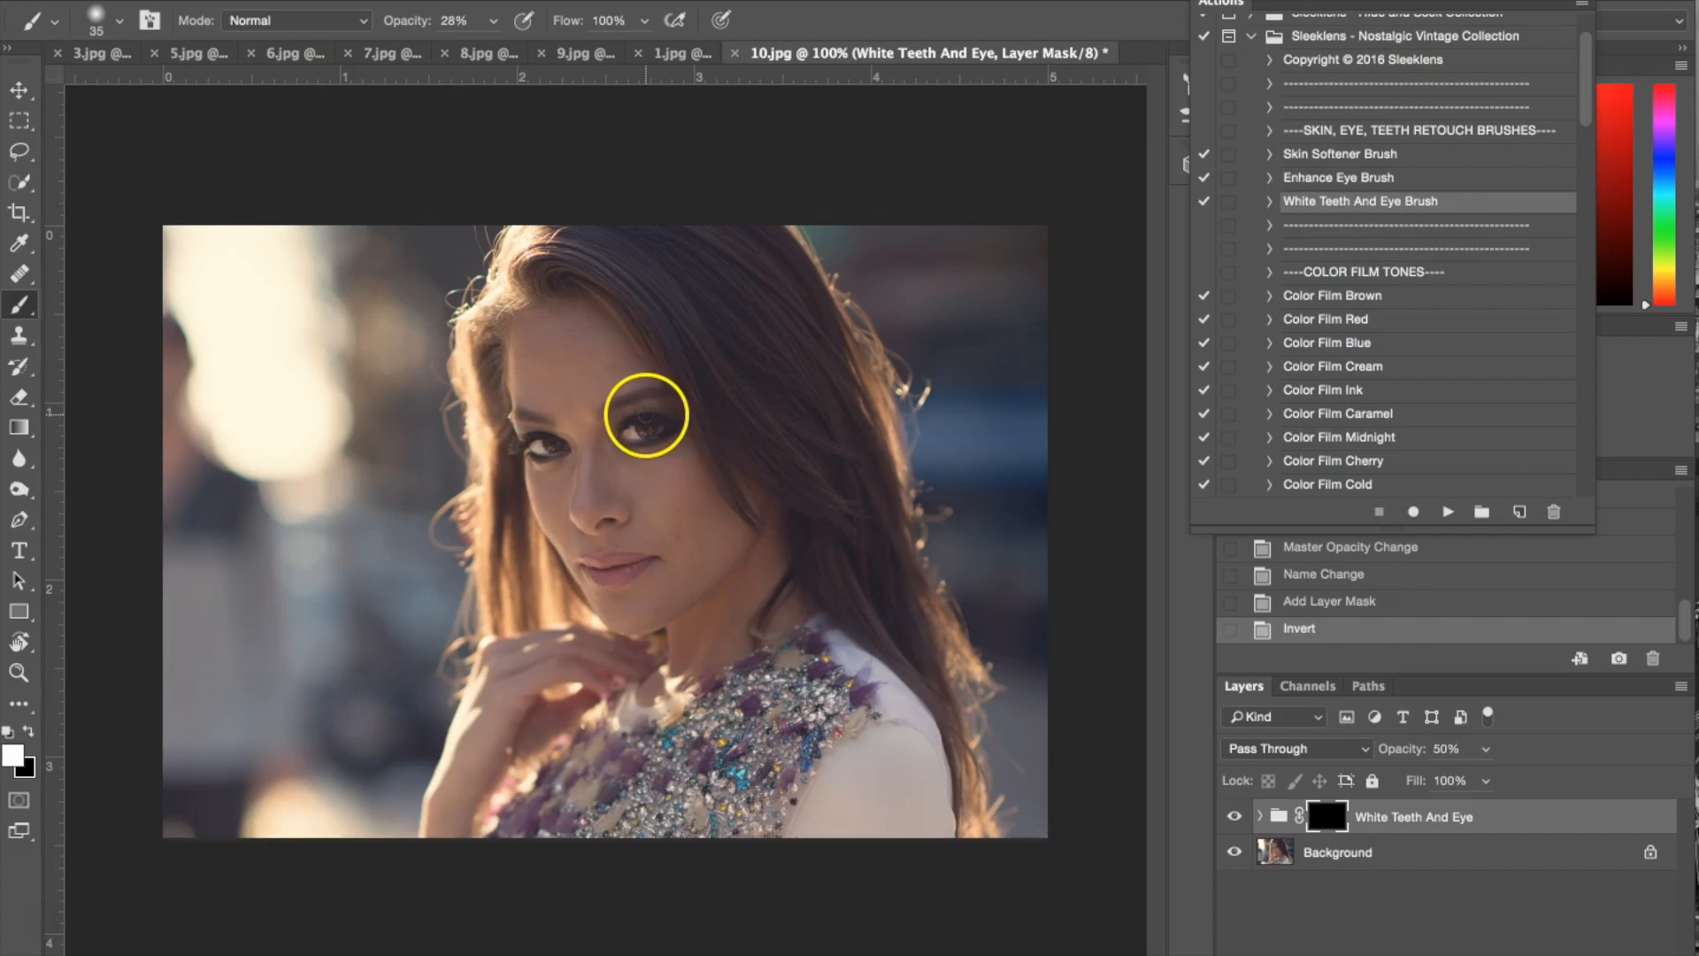
scroll(642, 415, up, 5)
scroll(671, 399, up, 1)
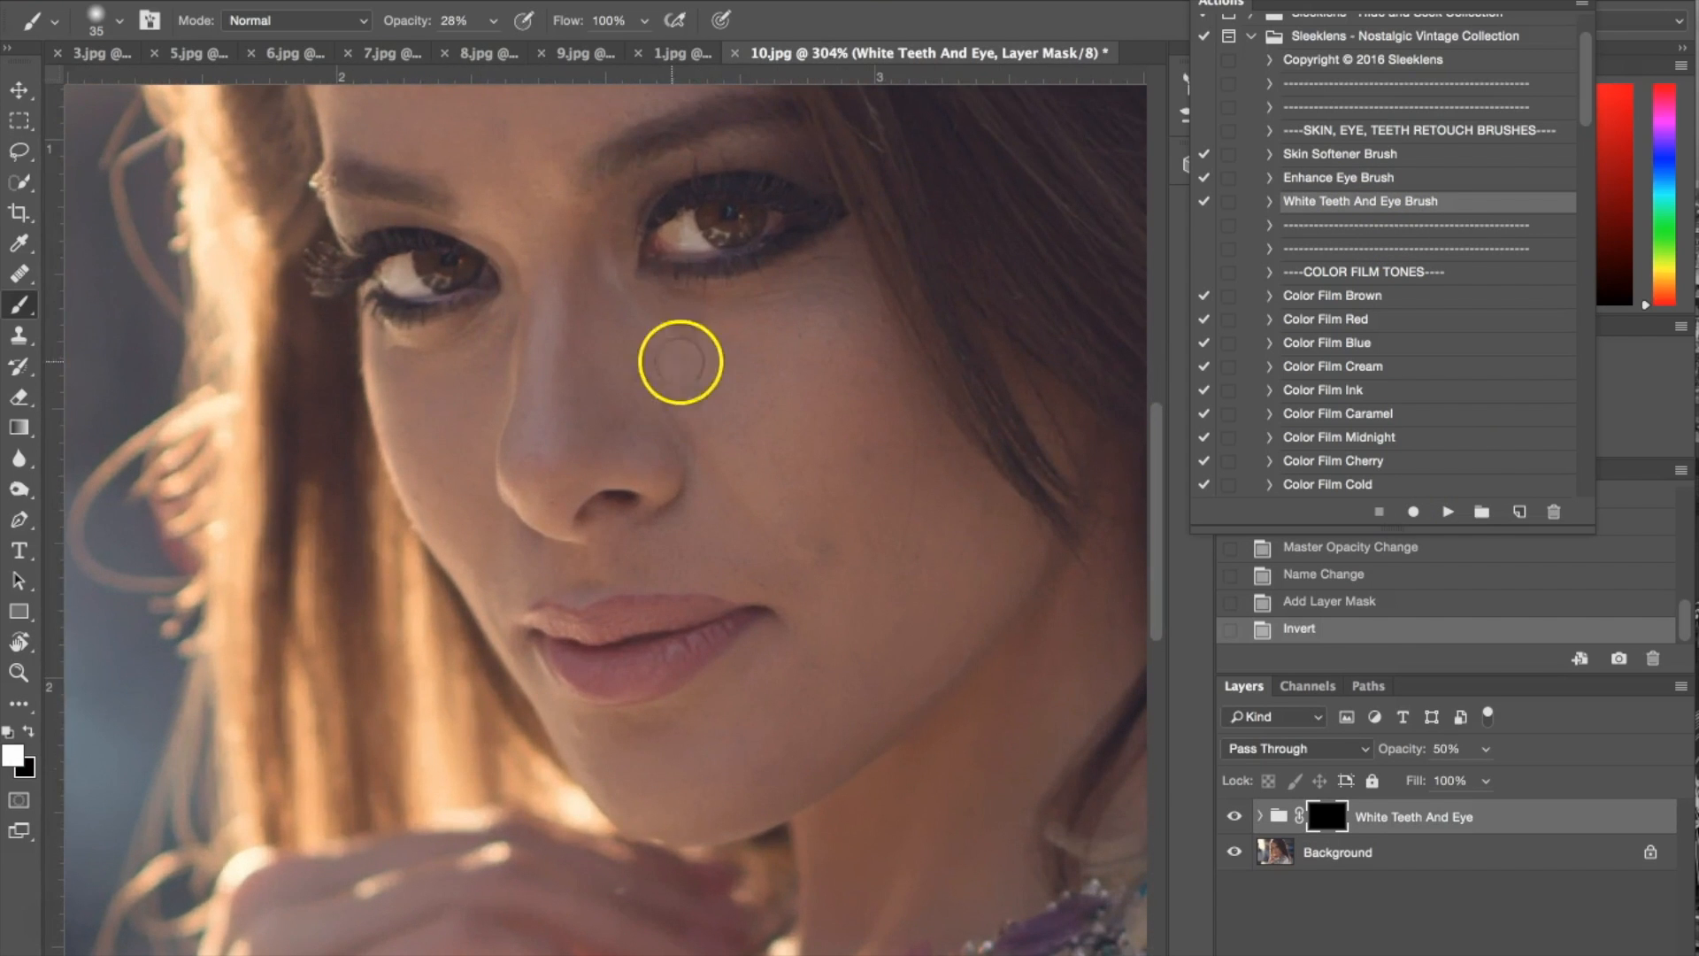
key(bracketleft)
key(bracketleft)
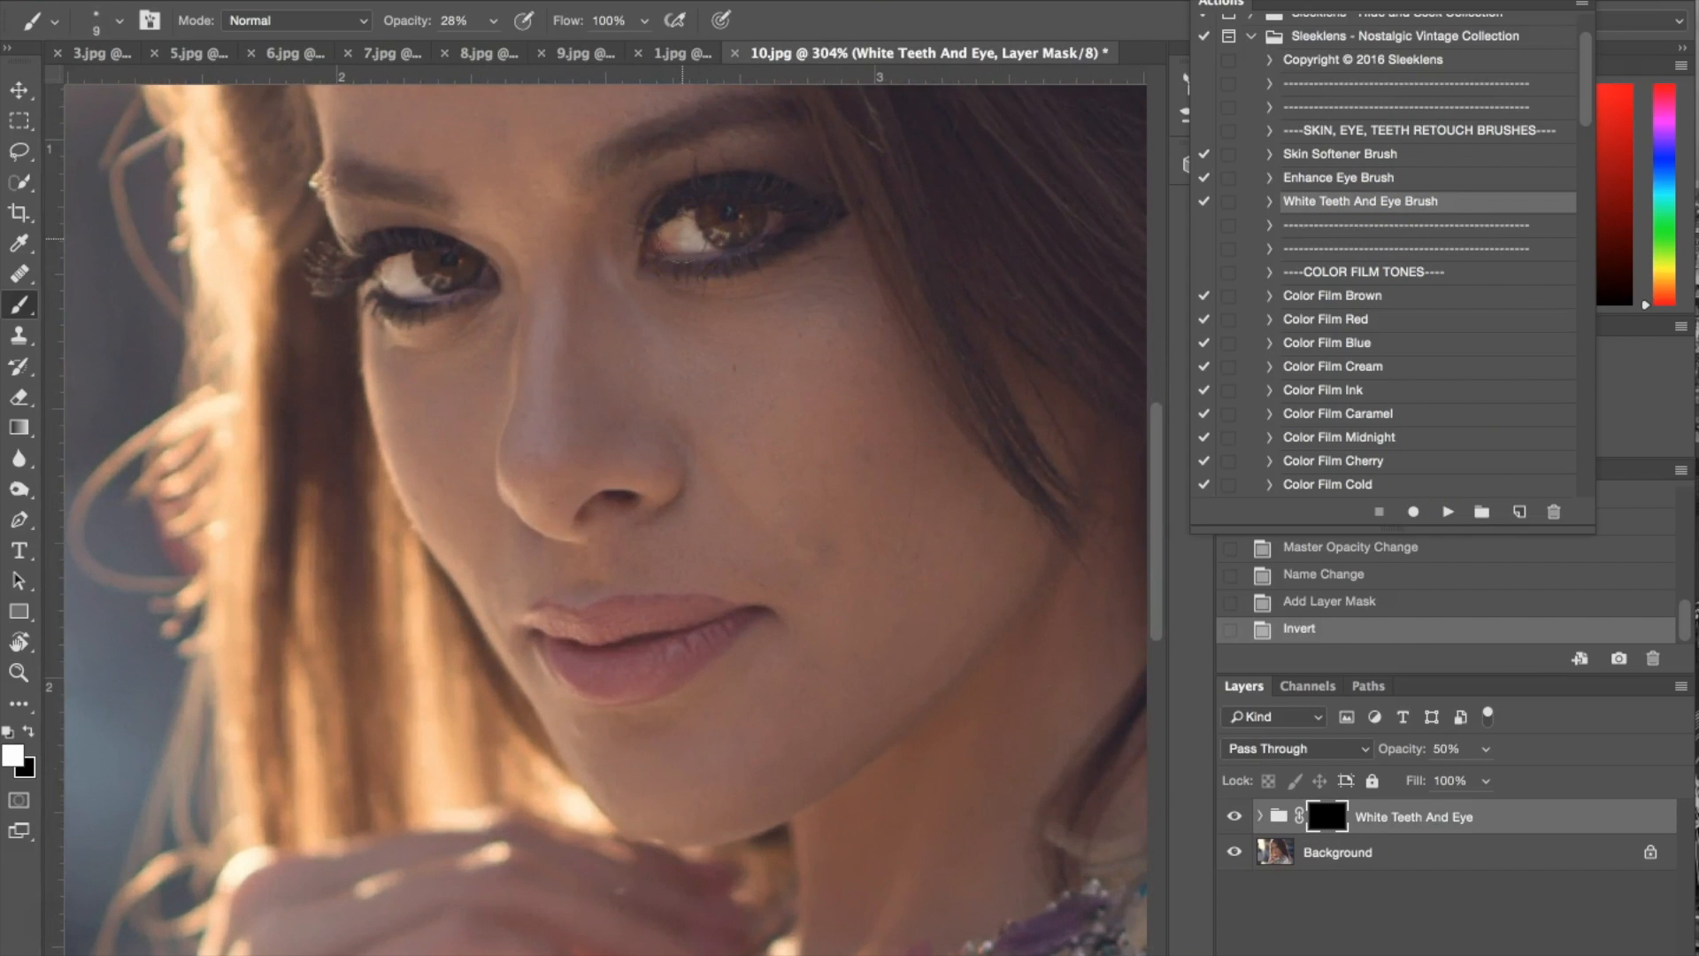
Step: Paint the whitening effect over the whites of both eyes, raising the brush opacity to 49%
drag(665, 243, 666, 238)
click(492, 20)
drag(490, 55, 515, 58)
drag(674, 241, 671, 246)
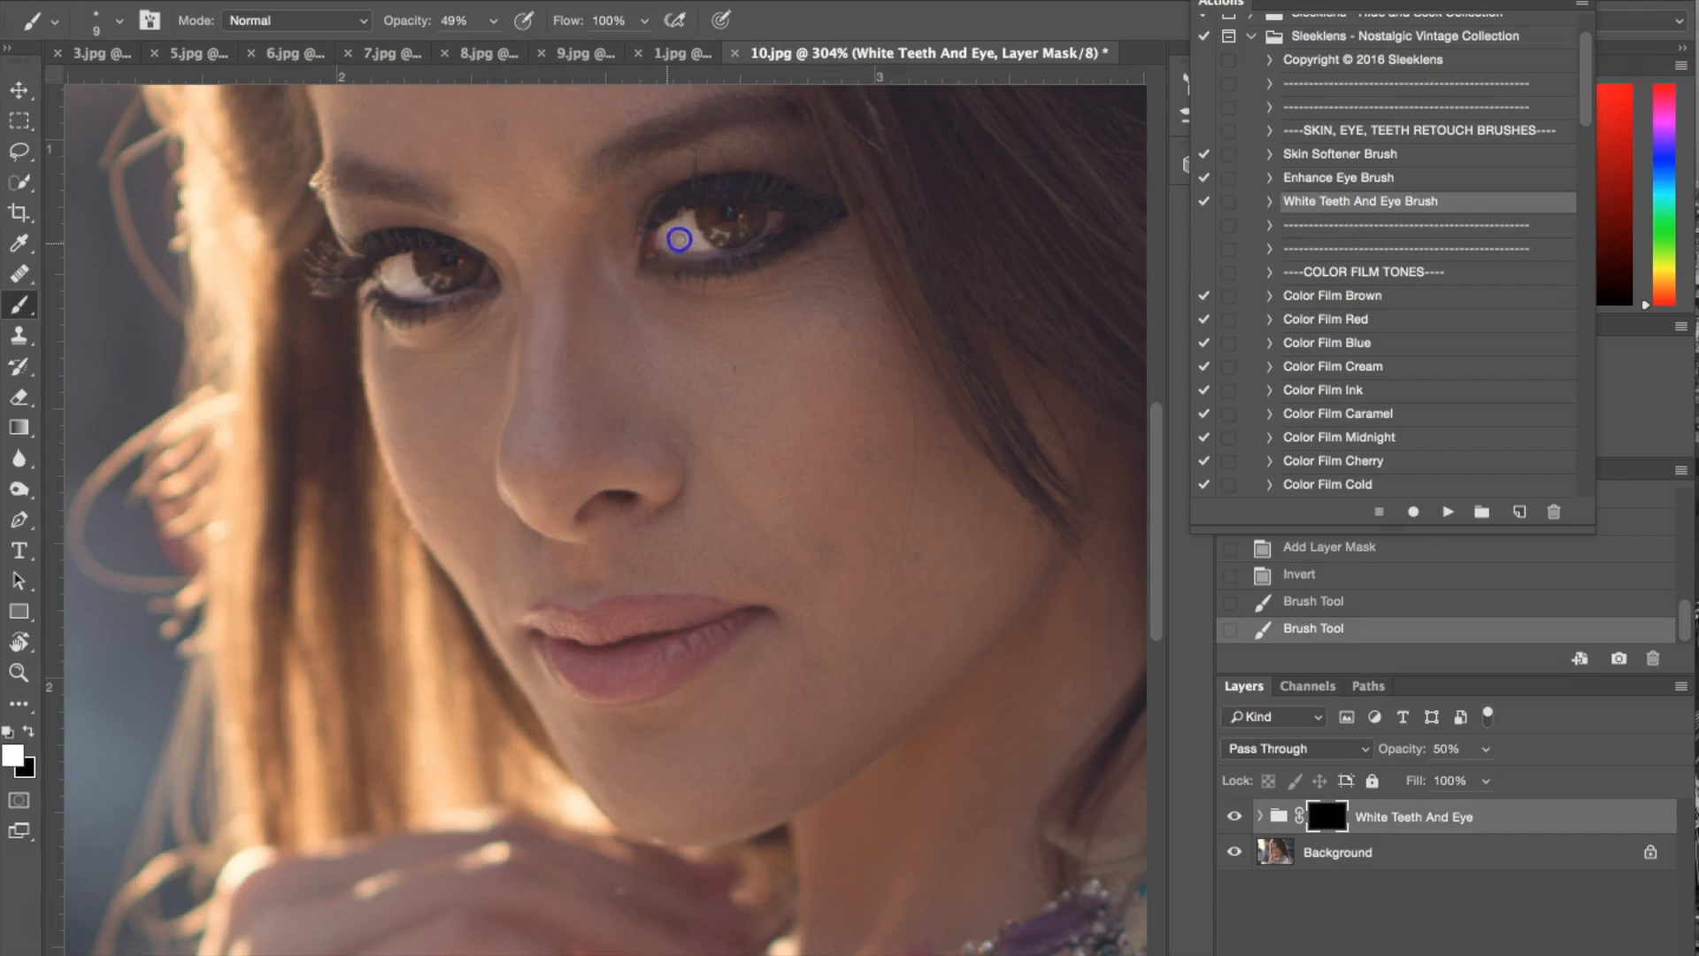
mouse_move(671, 245)
mouse_down()
mouse_move(664, 228)
mouse_move(683, 219)
mouse_up()
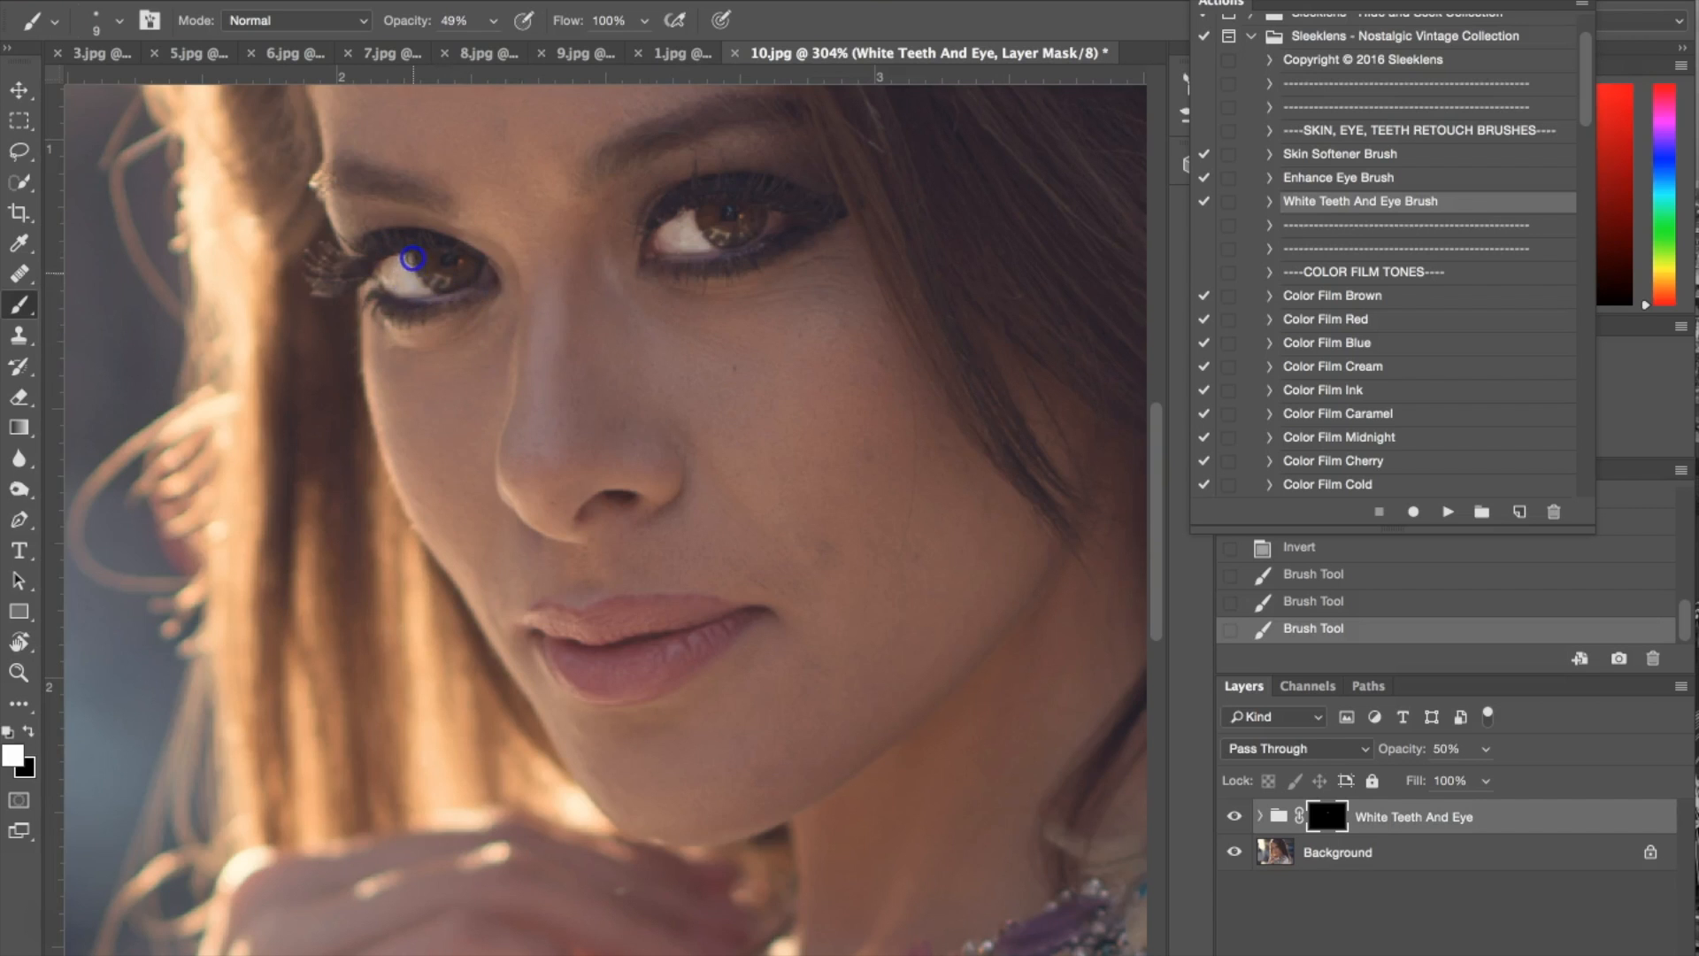
drag(424, 289, 429, 289)
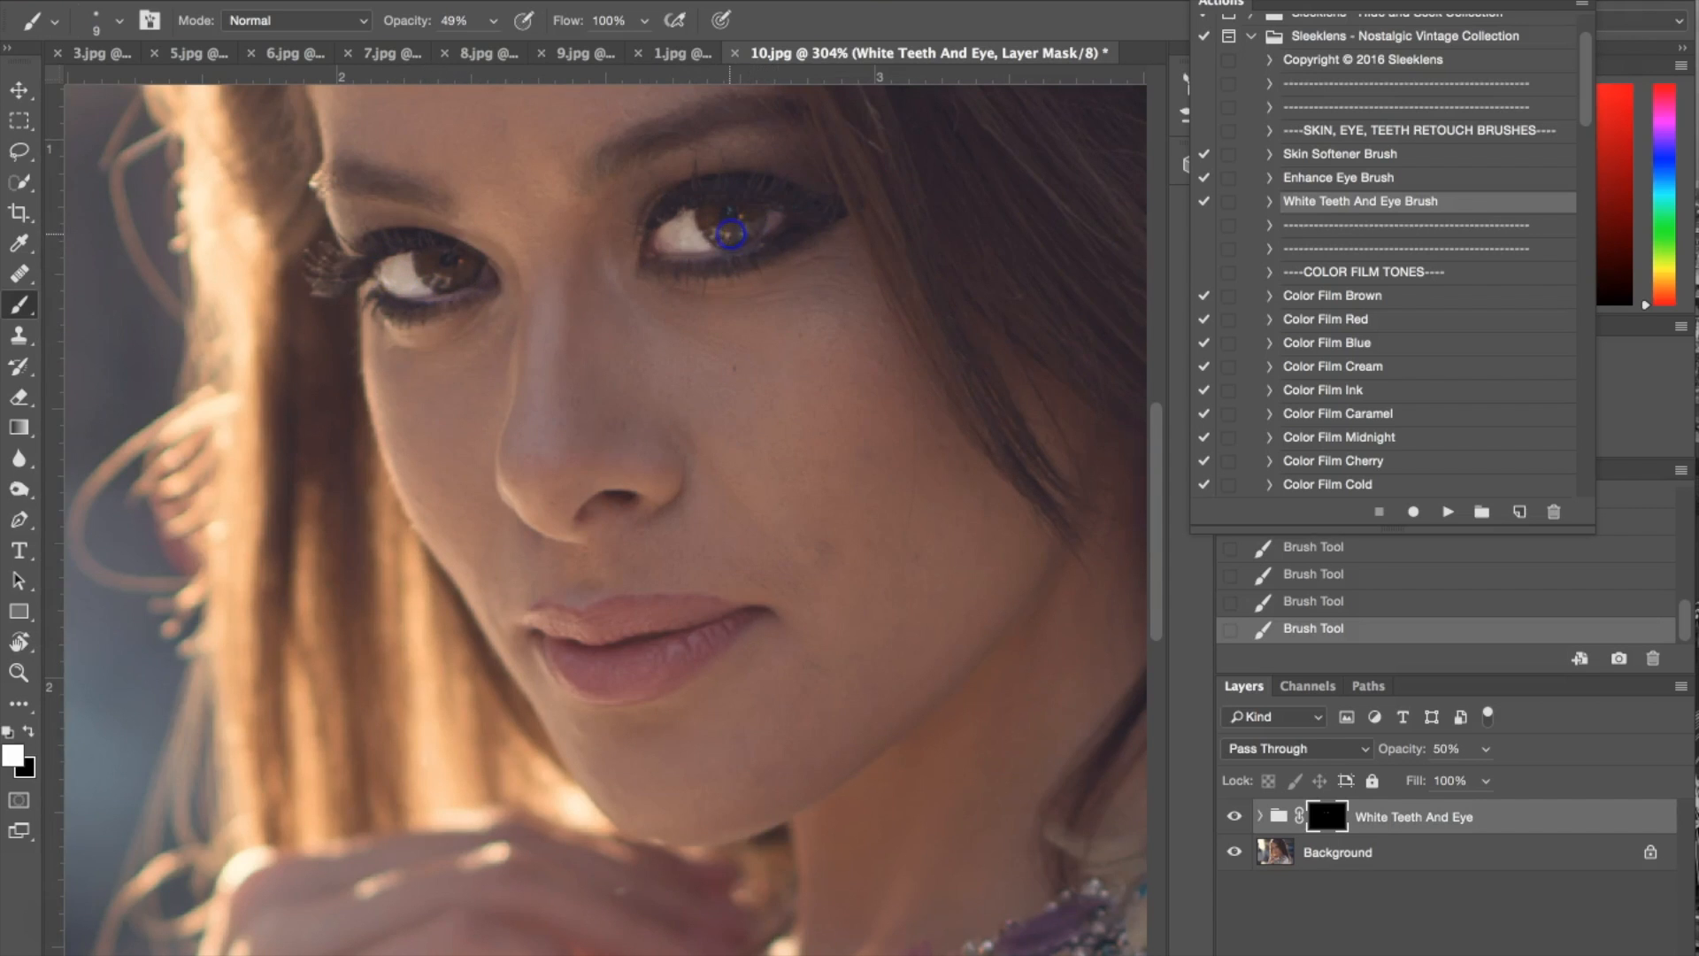
Step: Flatten the image to merge the White Teeth And Eye group into the background
scroll(734, 232, down, 6)
scroll(605, 530, down, 1)
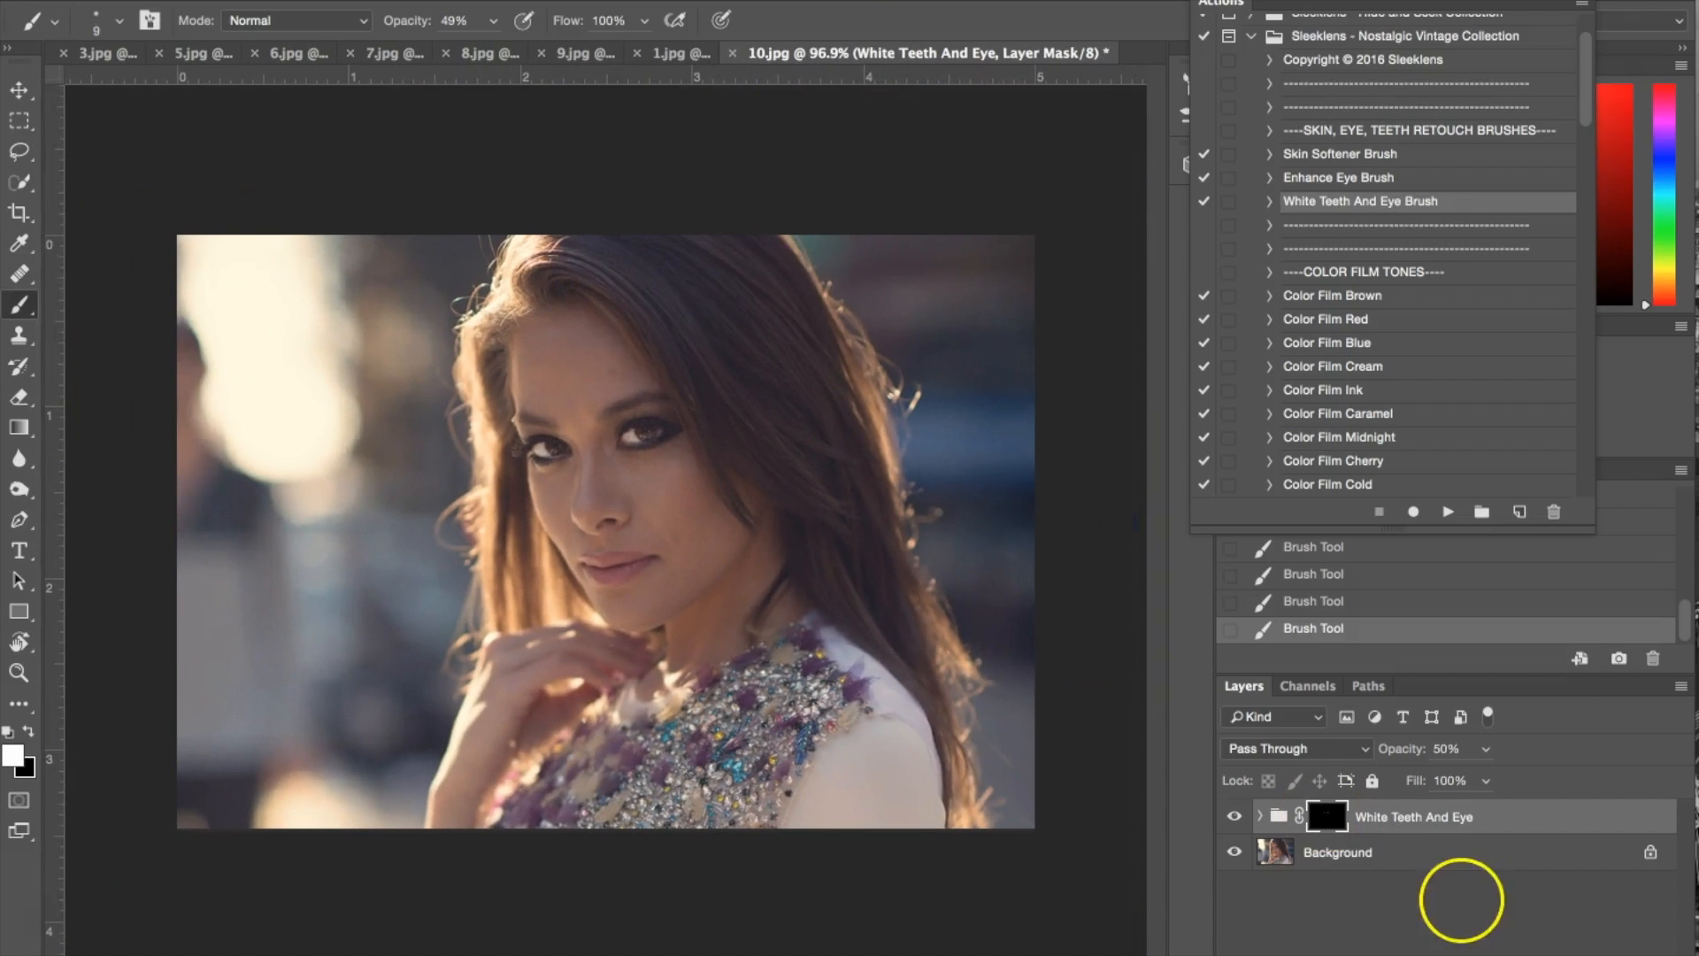
right_click(1408, 855)
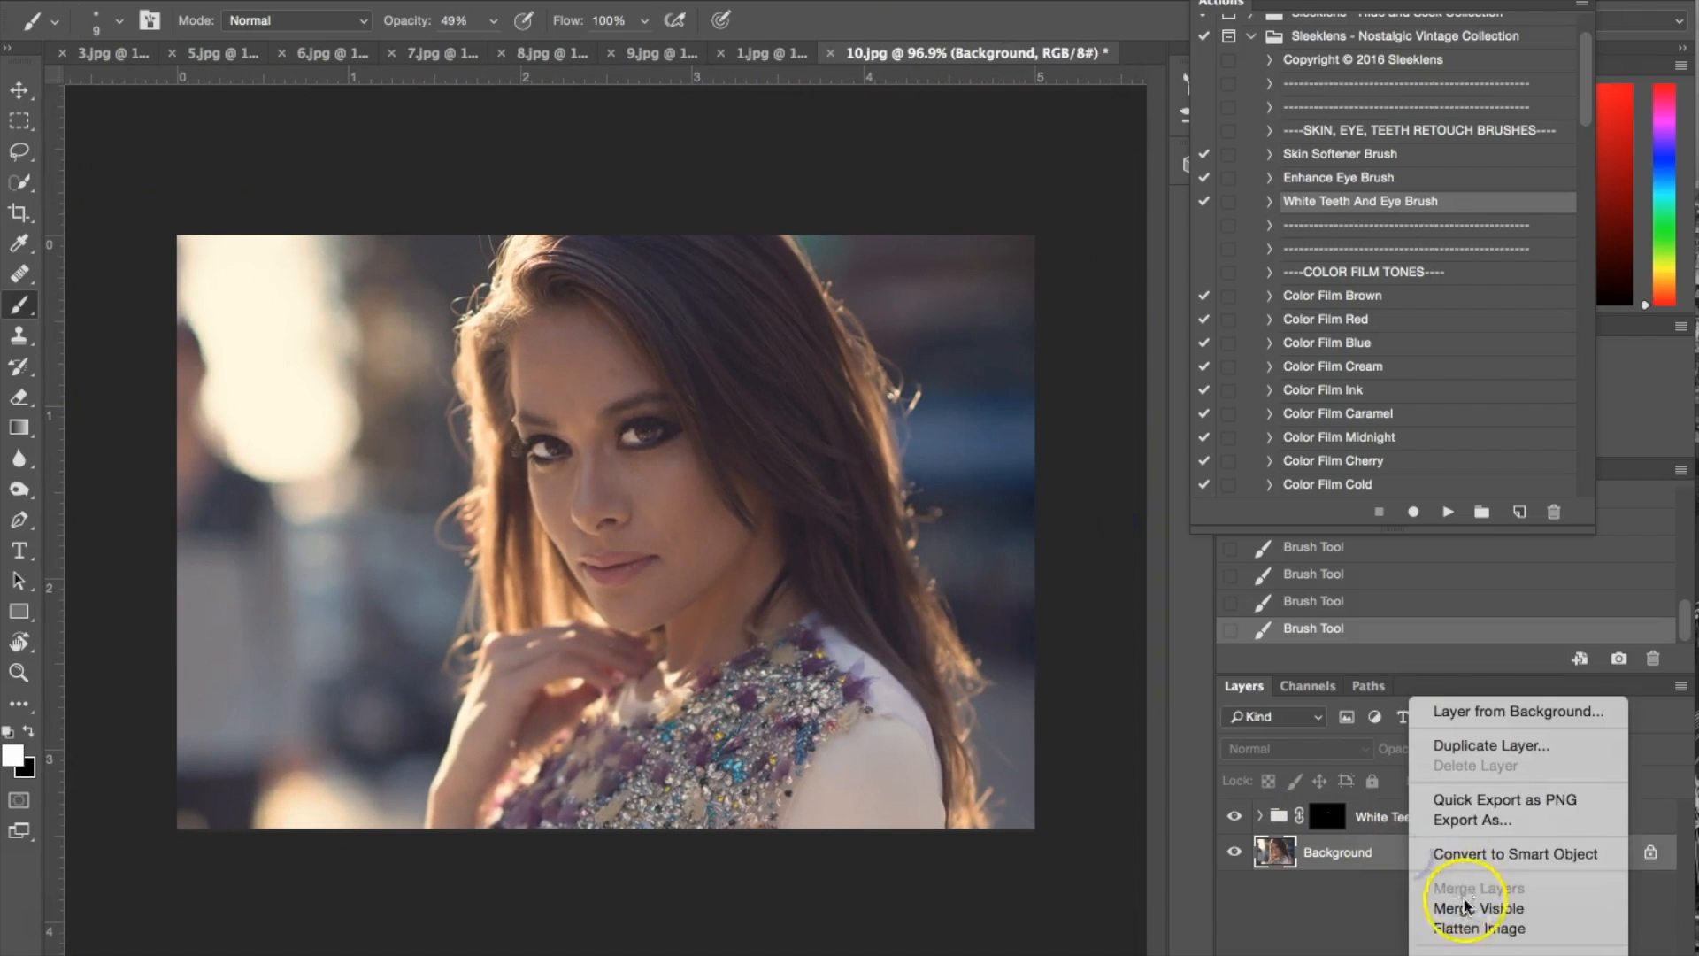
click(1476, 928)
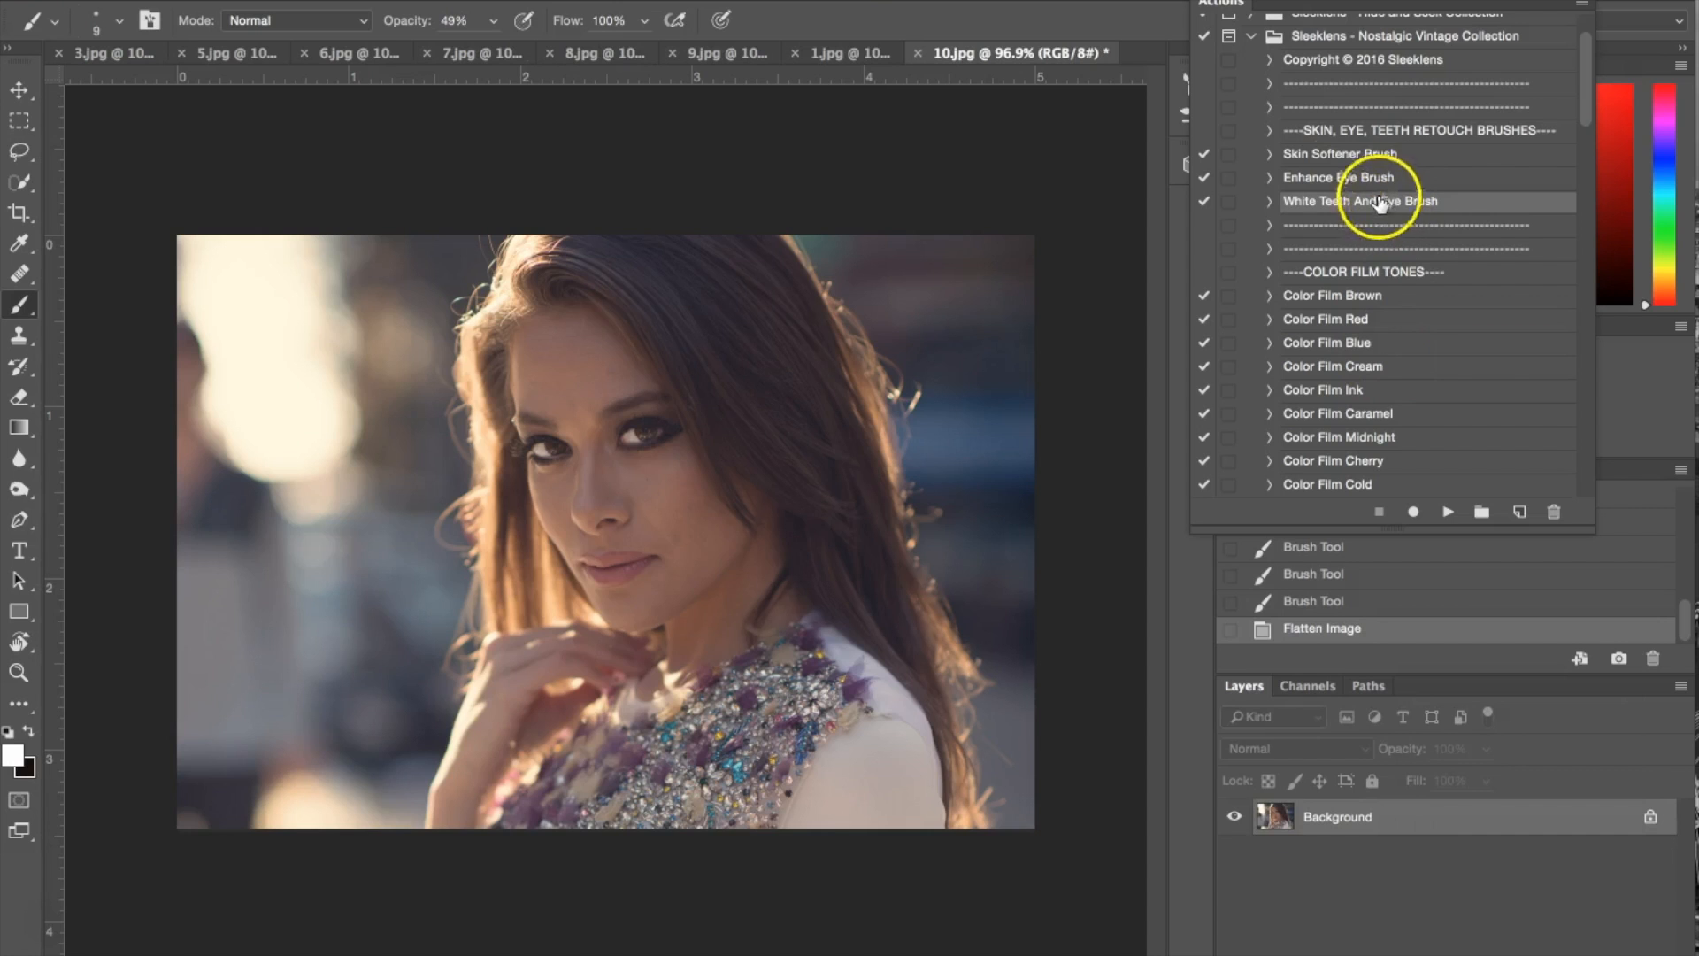
Step: Run the Skin Softener Brush action and enlarge the brush to size 90
click(1324, 154)
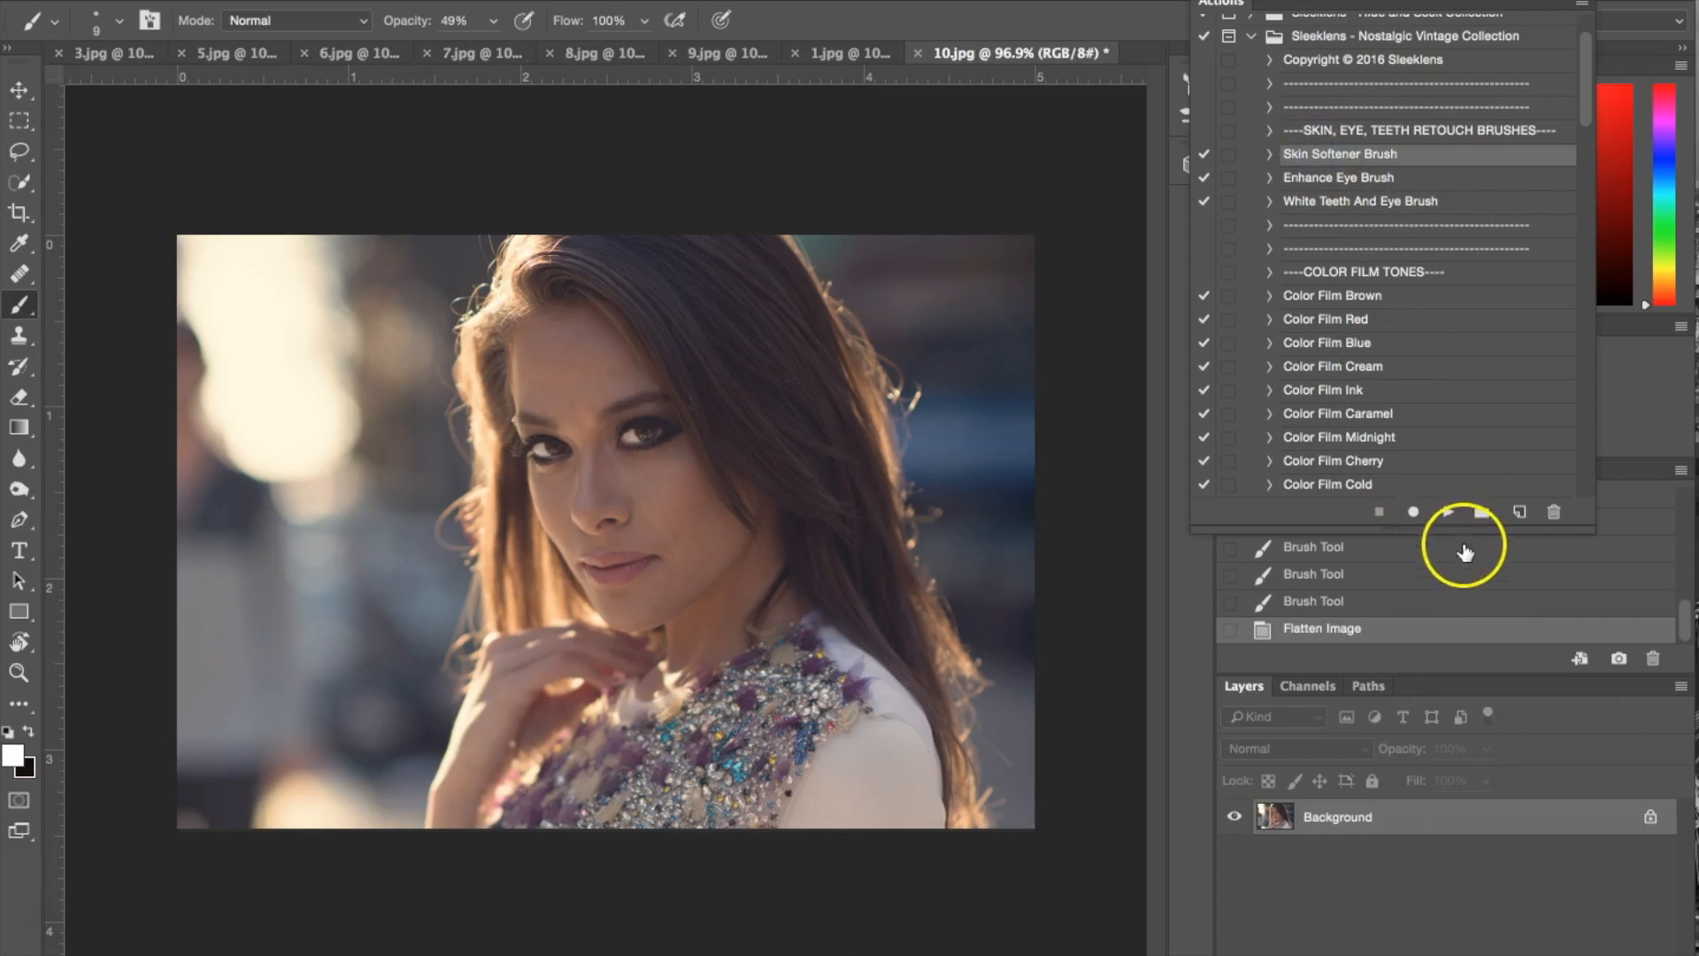
click(1444, 512)
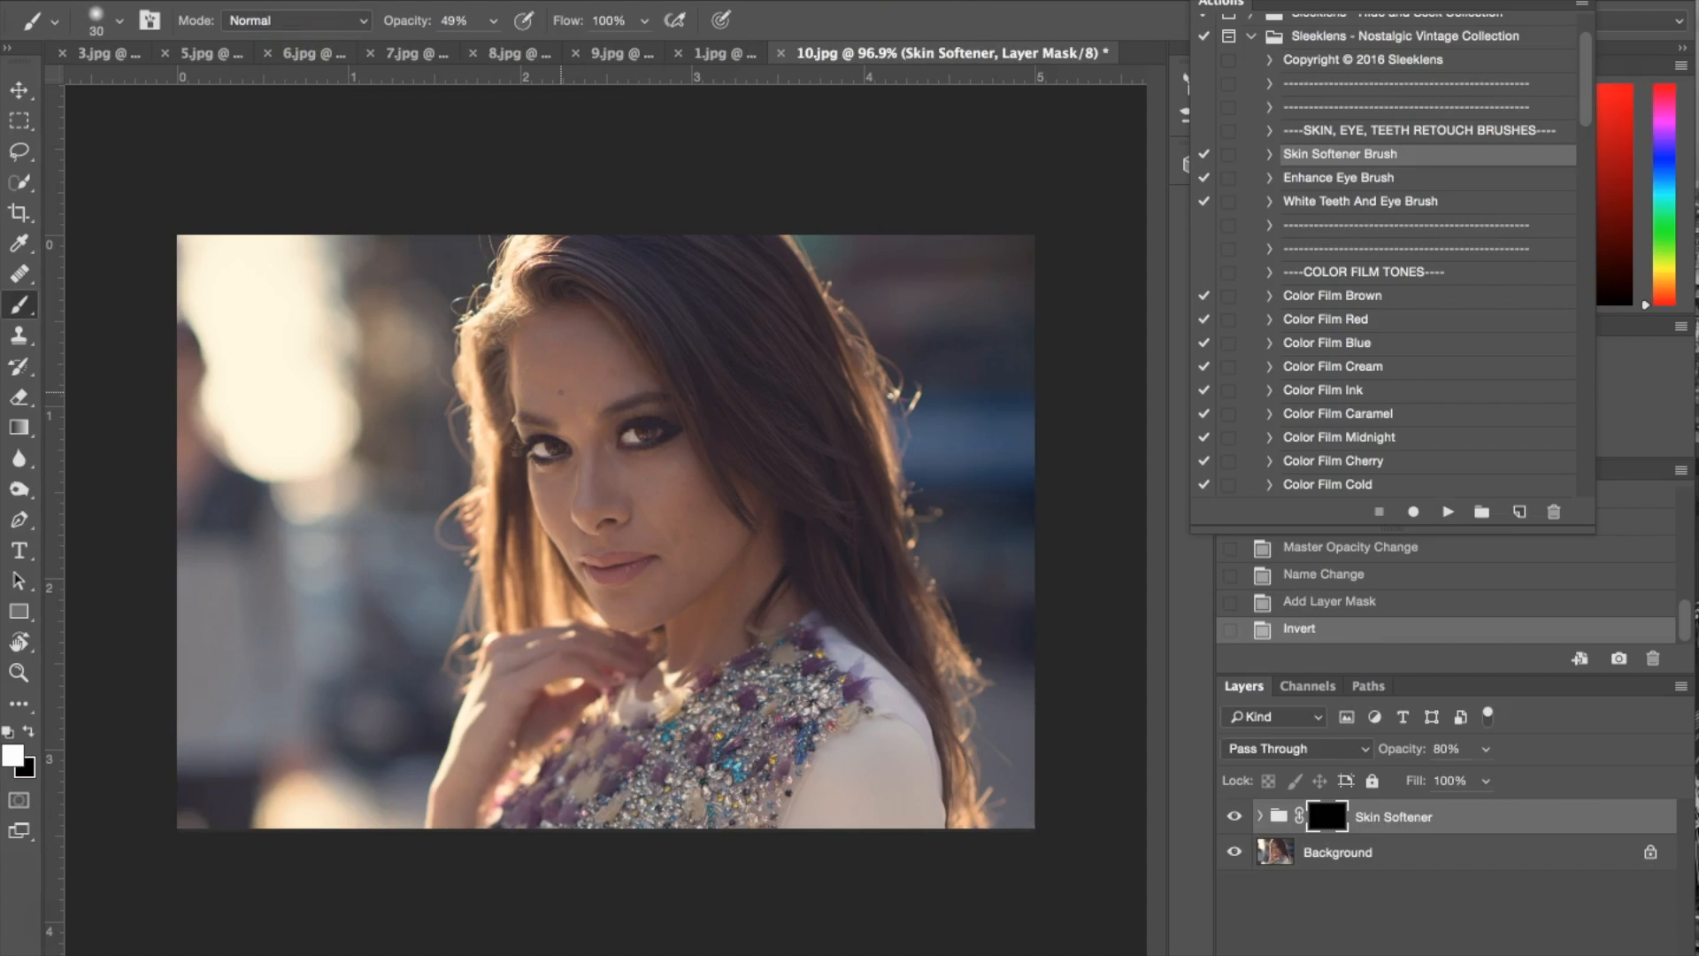
key(bracketright)
Step: Paint the skin softening over the woman's forehead, nose, cheeks and chin on the Skin Softener mask
drag(590, 377, 648, 350)
mouse_move(546, 373)
mouse_down()
mouse_move(577, 406)
mouse_move(534, 385)
mouse_move(588, 437)
mouse_move(614, 518)
mouse_move(597, 443)
mouse_up()
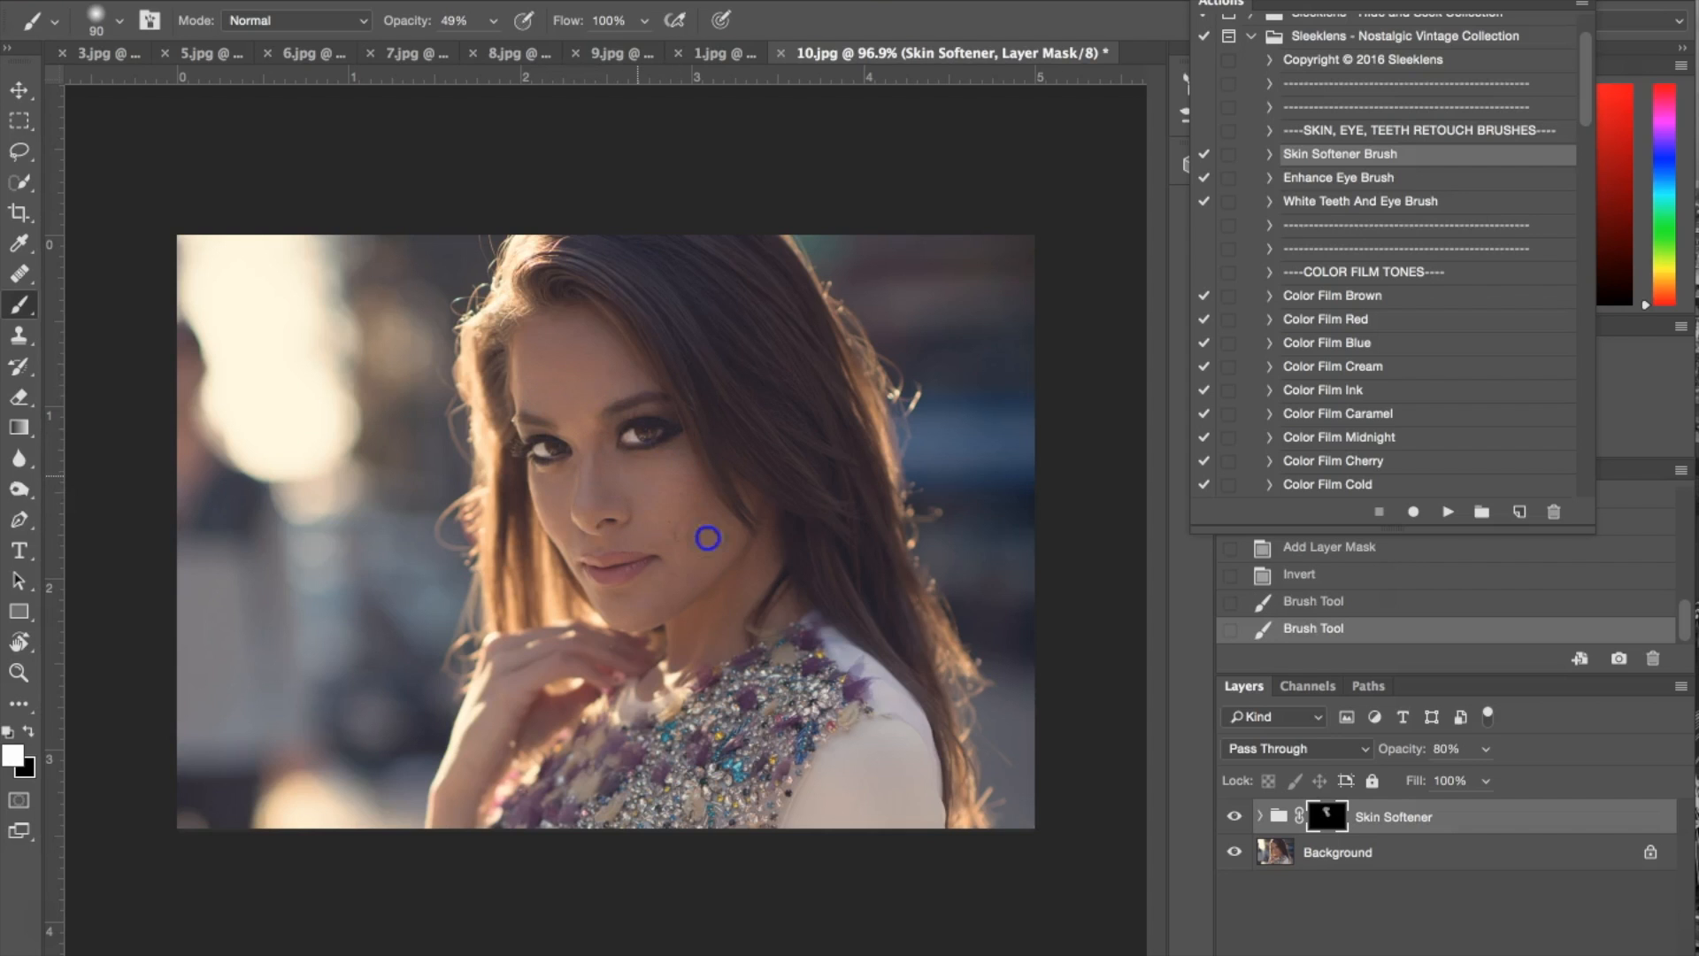
mouse_move(604, 611)
mouse_down()
mouse_move(687, 574)
mouse_move(661, 518)
mouse_up()
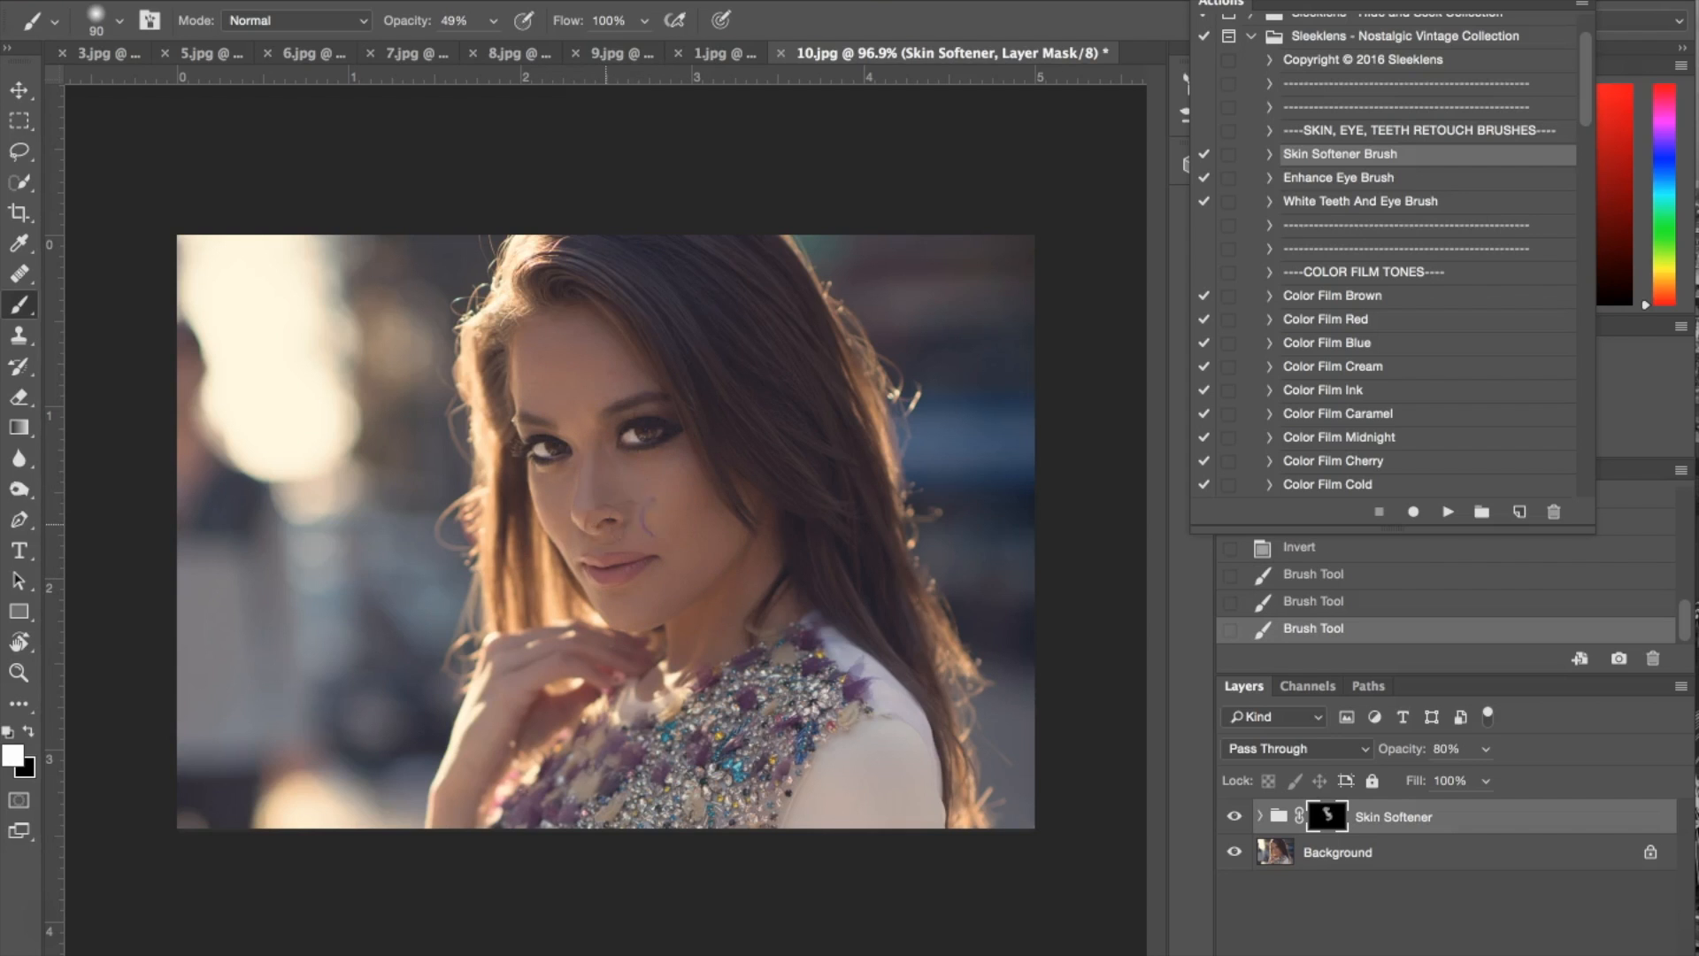
drag(596, 337, 596, 338)
drag(696, 504, 705, 569)
Step: Flatten the image to merge the Skin Softener group into the background
click(1377, 856)
right_click(1378, 856)
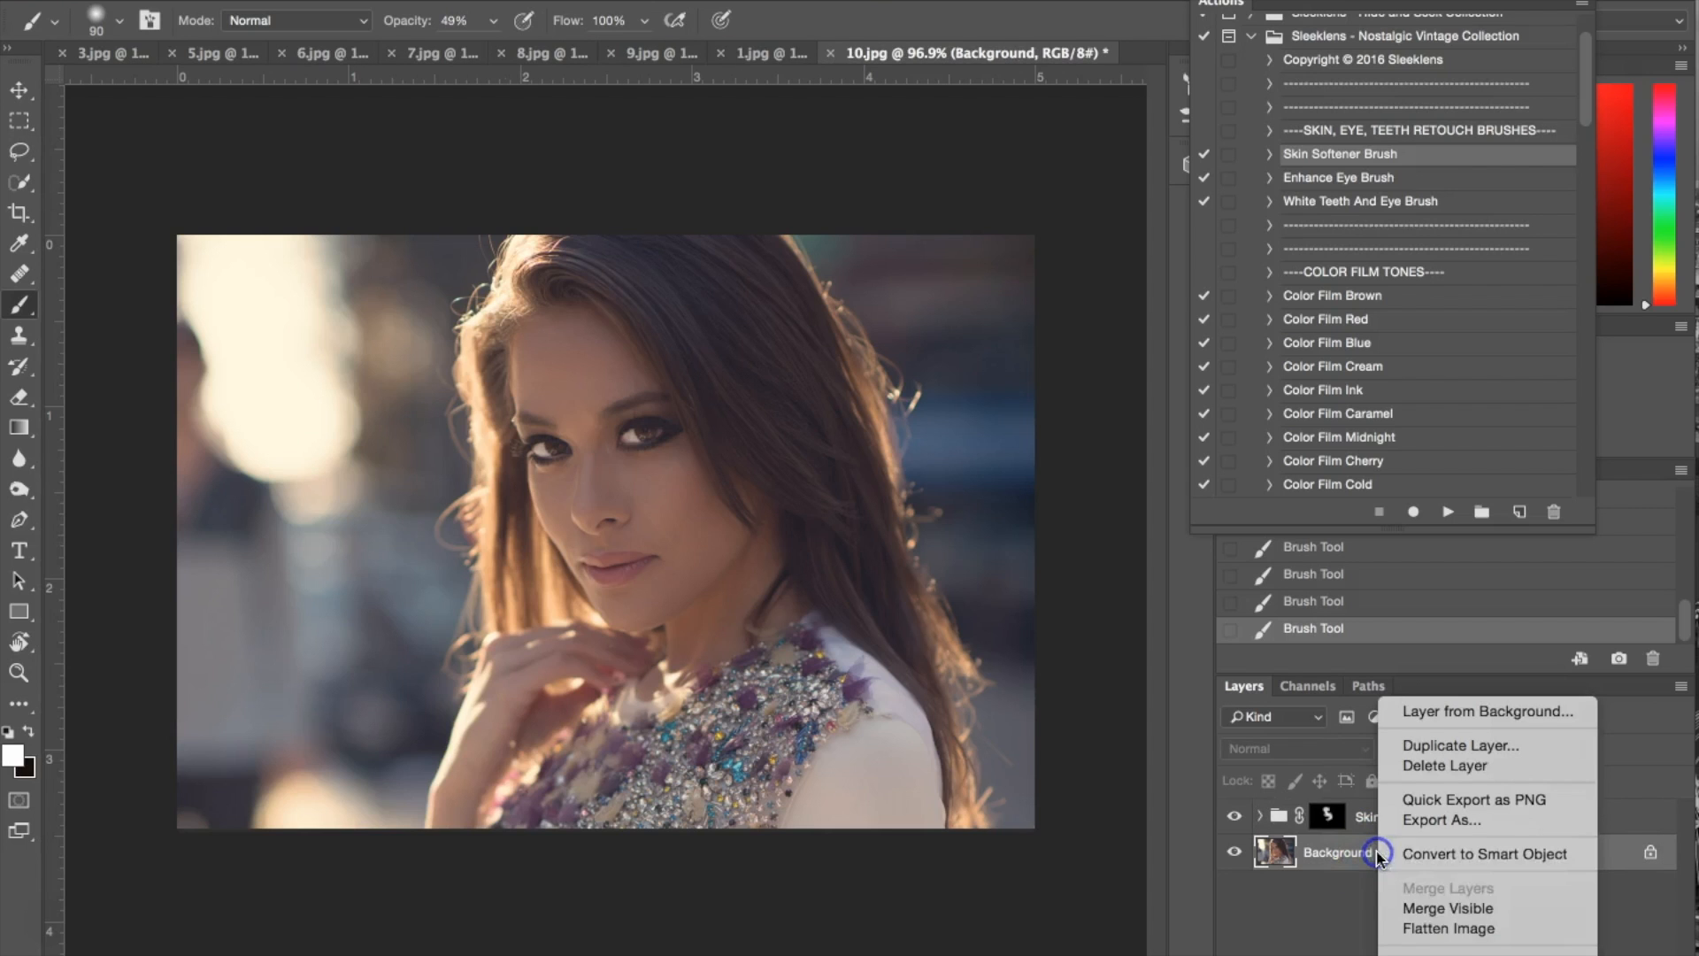
click(1442, 924)
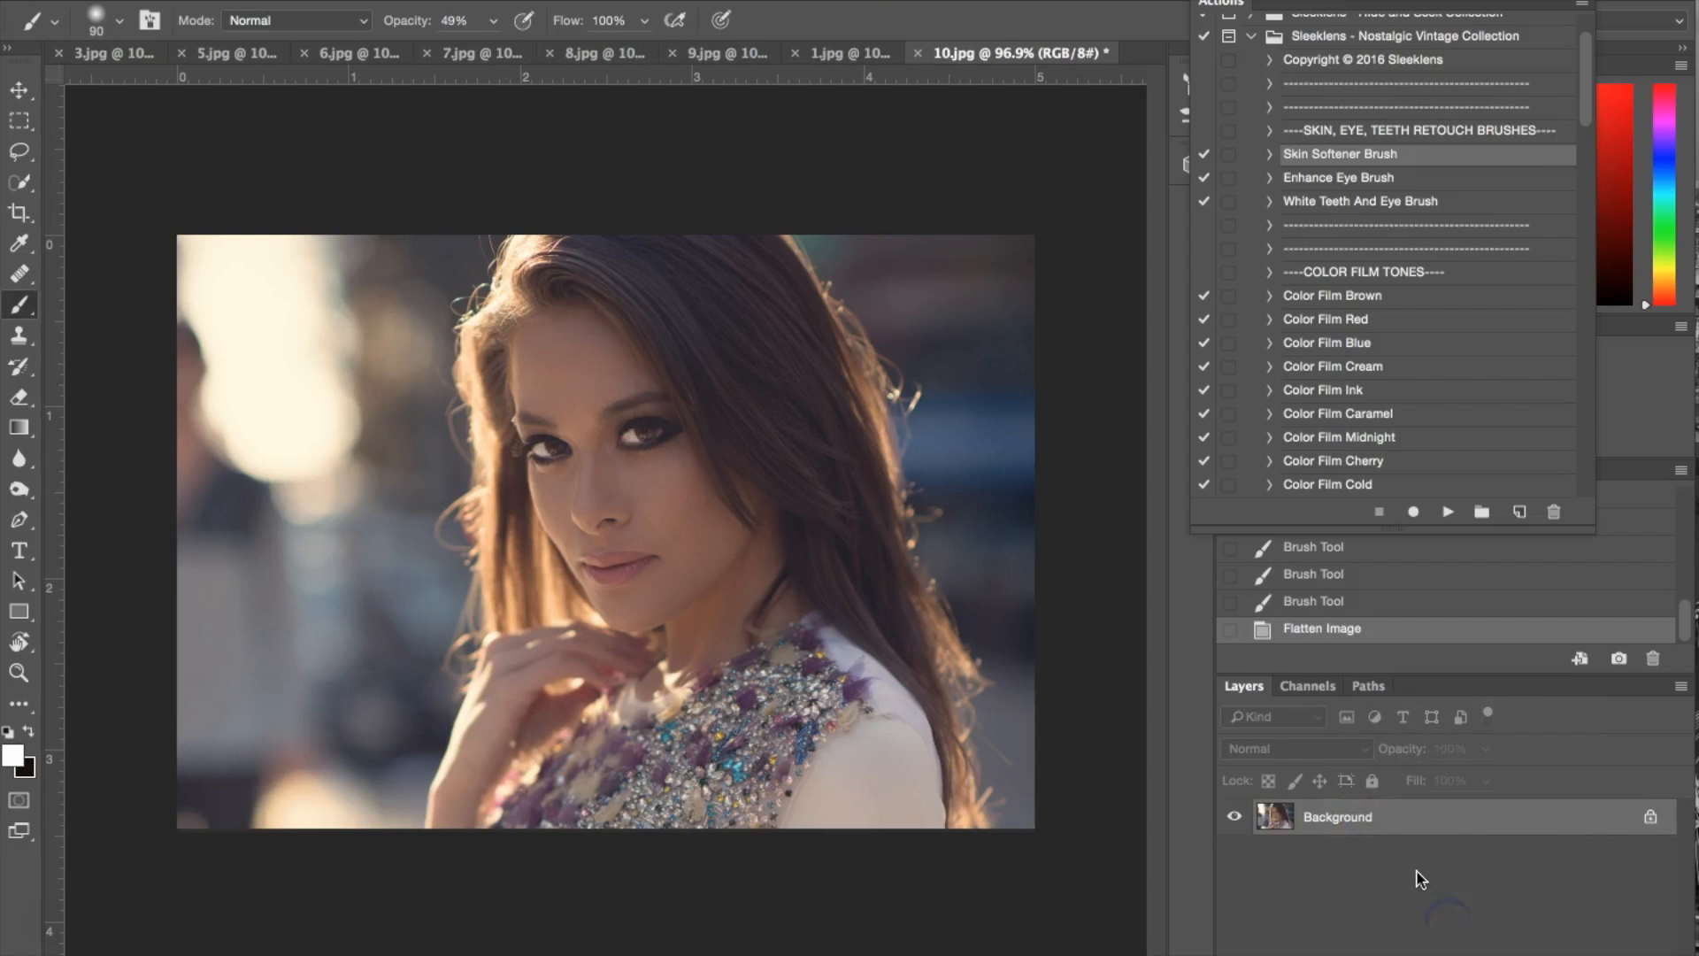
Step: Duplicate the Background layer, keeping the name Background copy
right_click(1319, 818)
click(1407, 745)
click(927, 296)
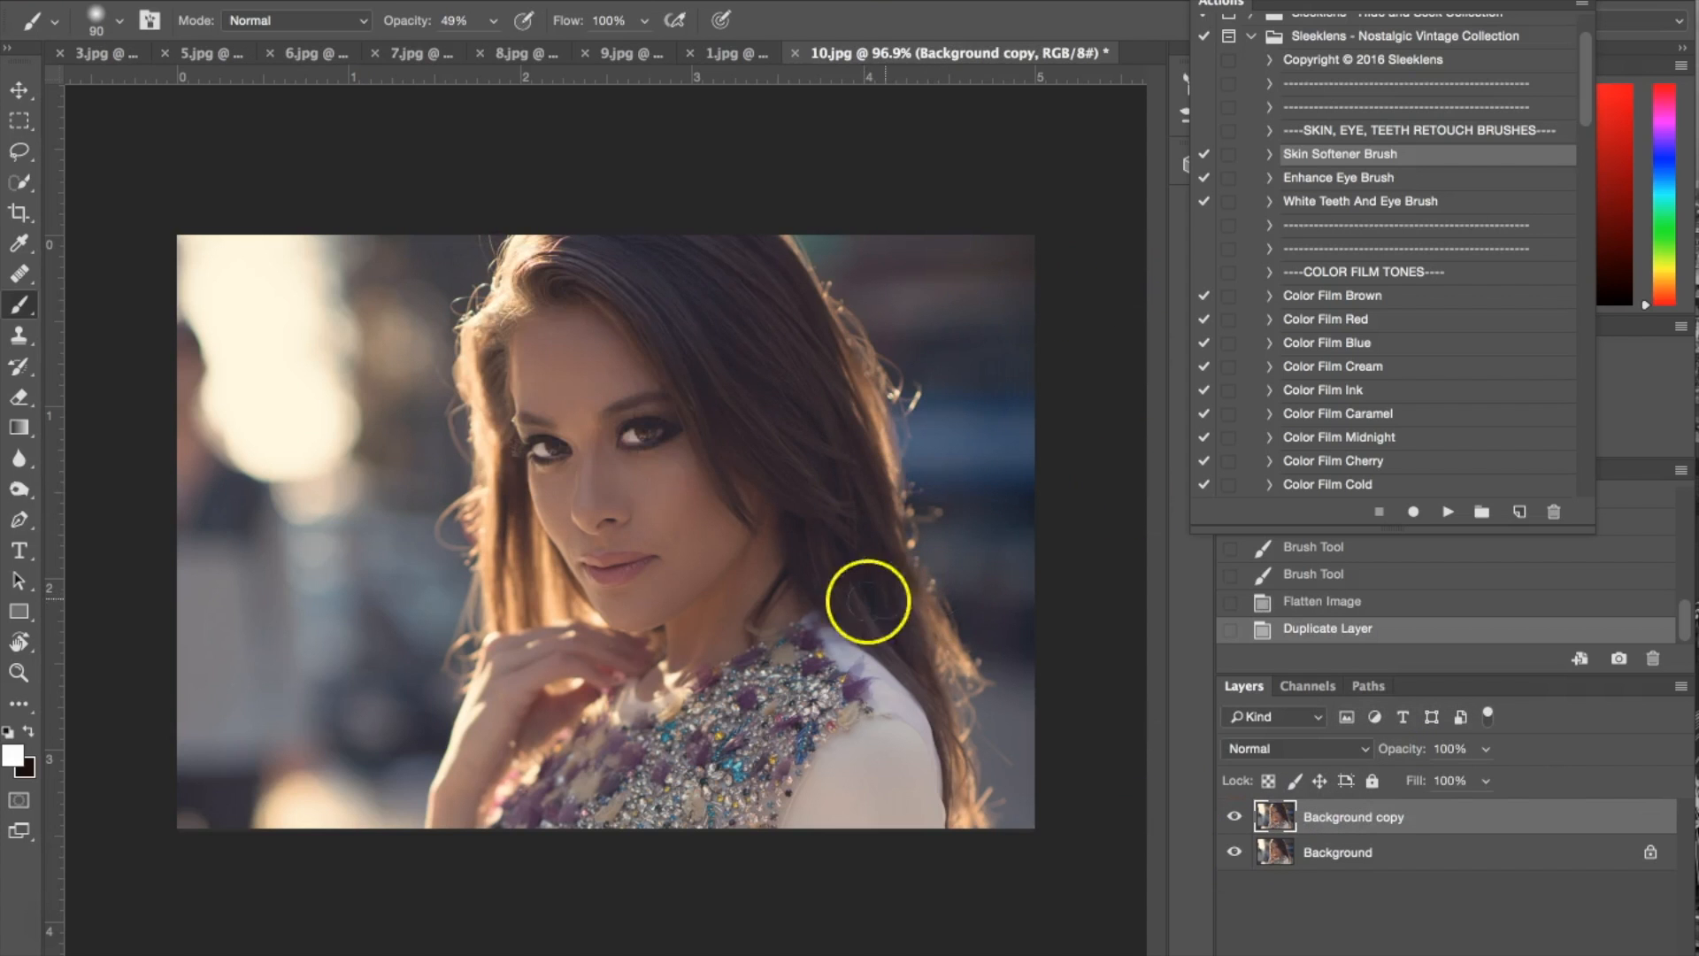
Step: Retouch blemishes on the cheek beside the mouth and on the forehead with the Healing Brush, sampling nearby clean skin
scroll(740, 599, up, 3)
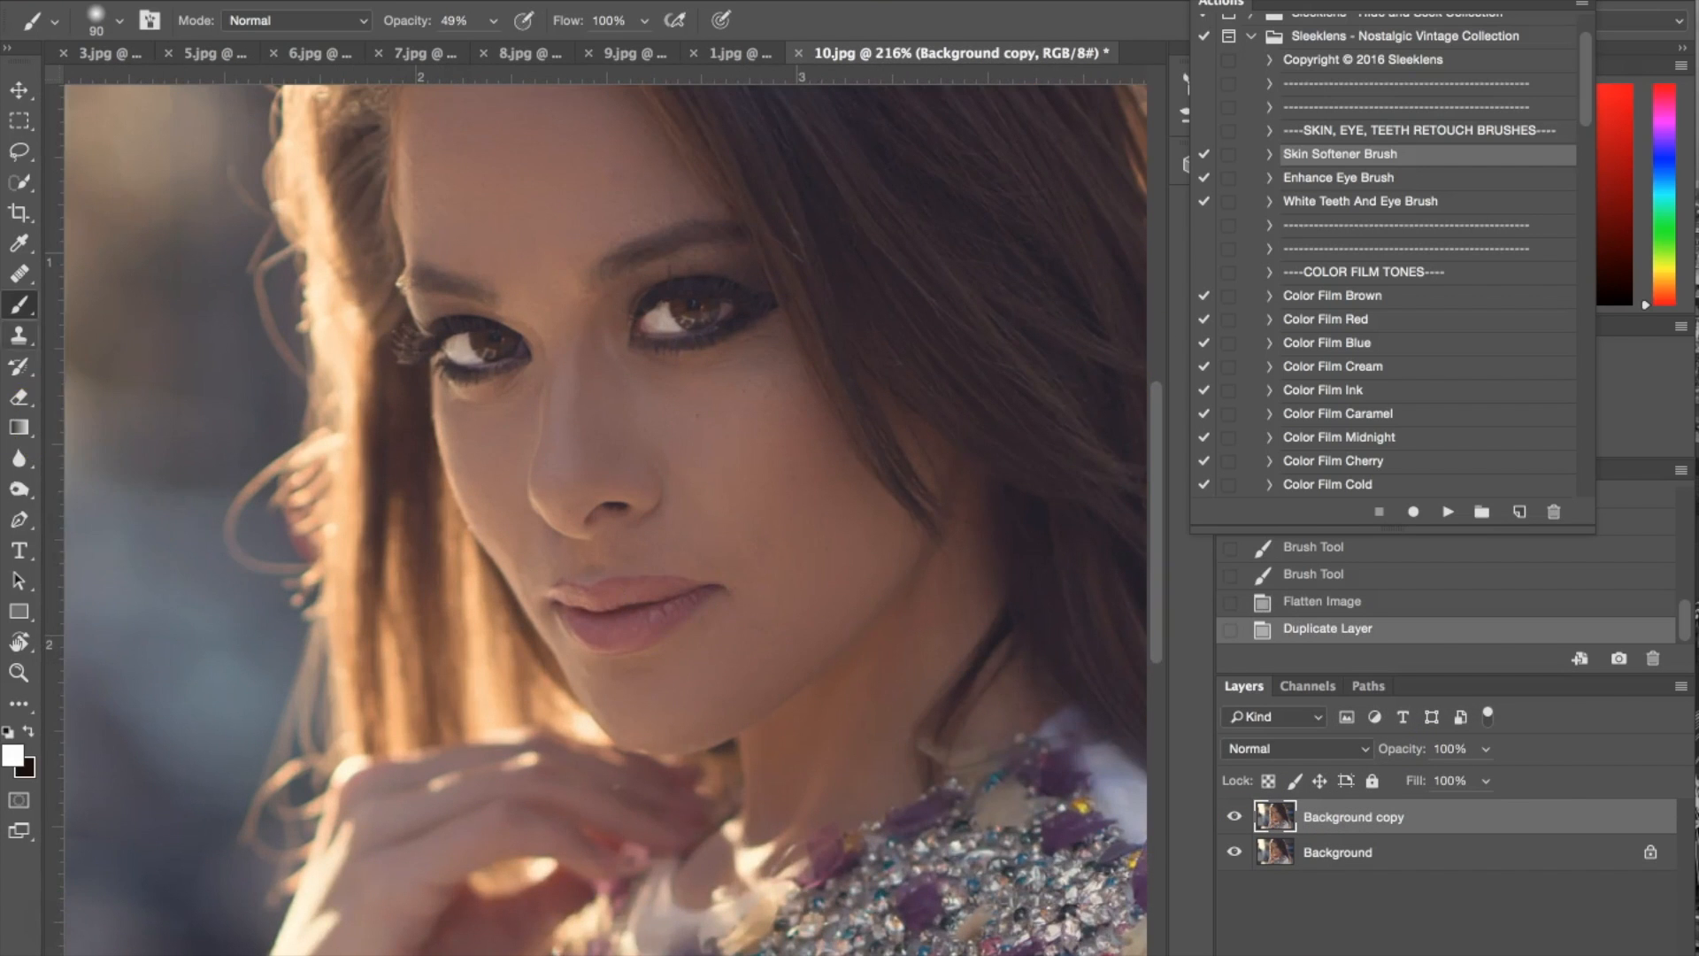
click(21, 270)
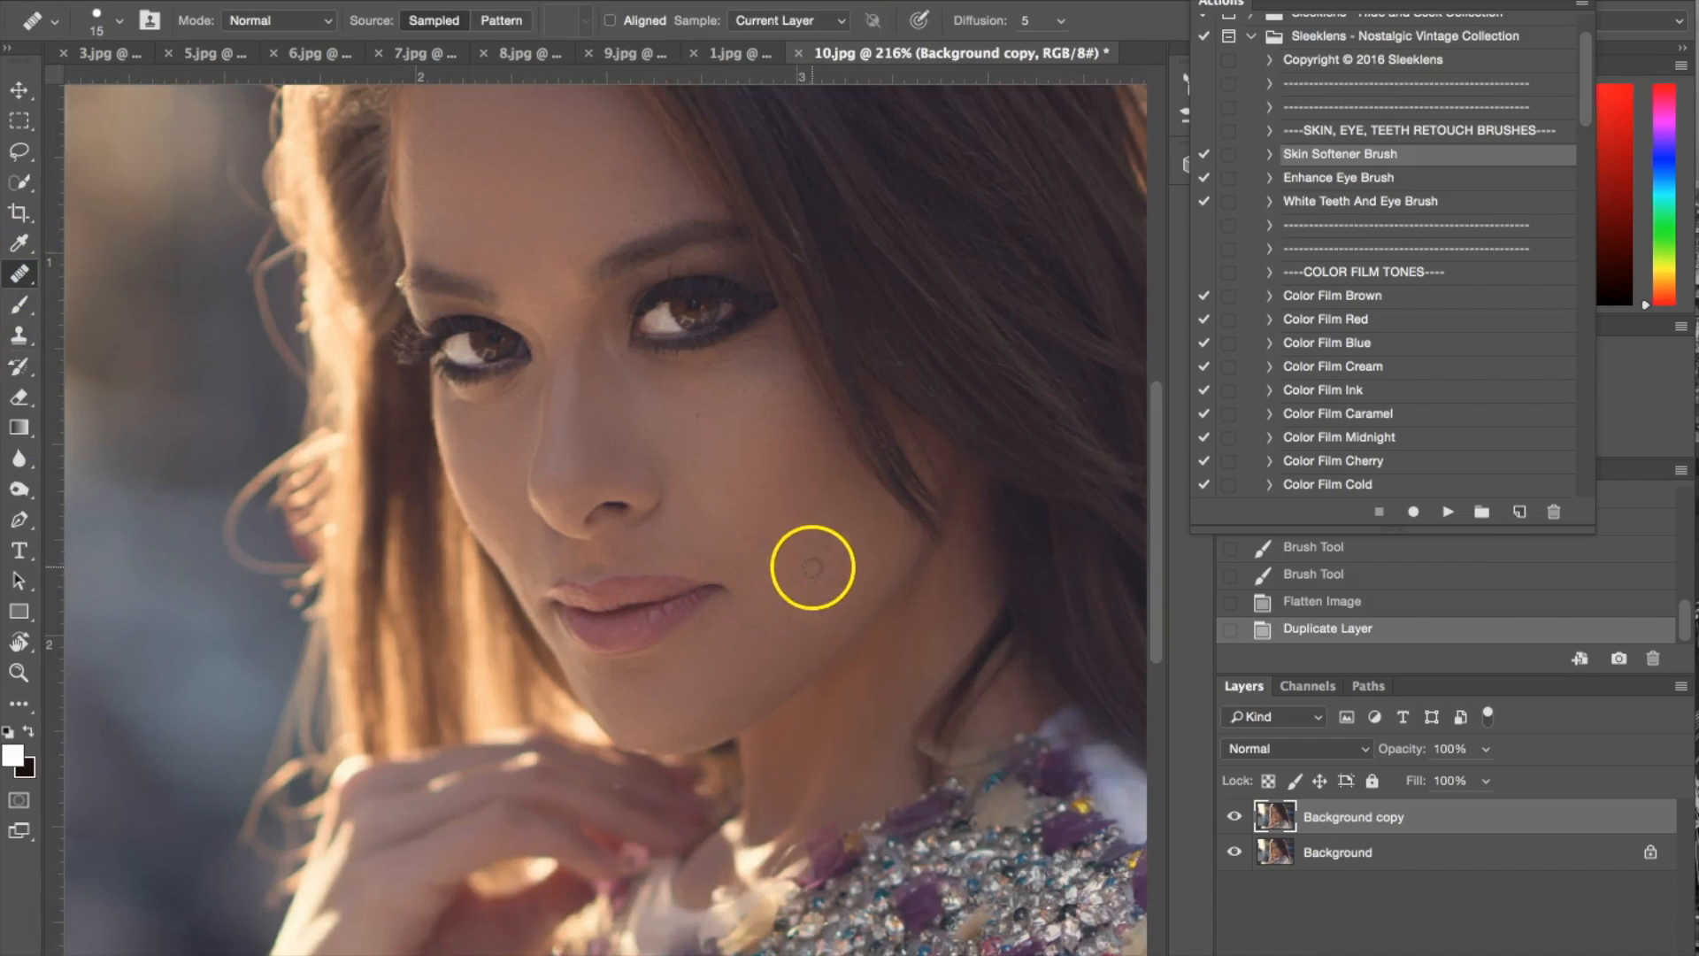
alt+click(782, 520)
click(767, 544)
click(768, 545)
alt+click(574, 242)
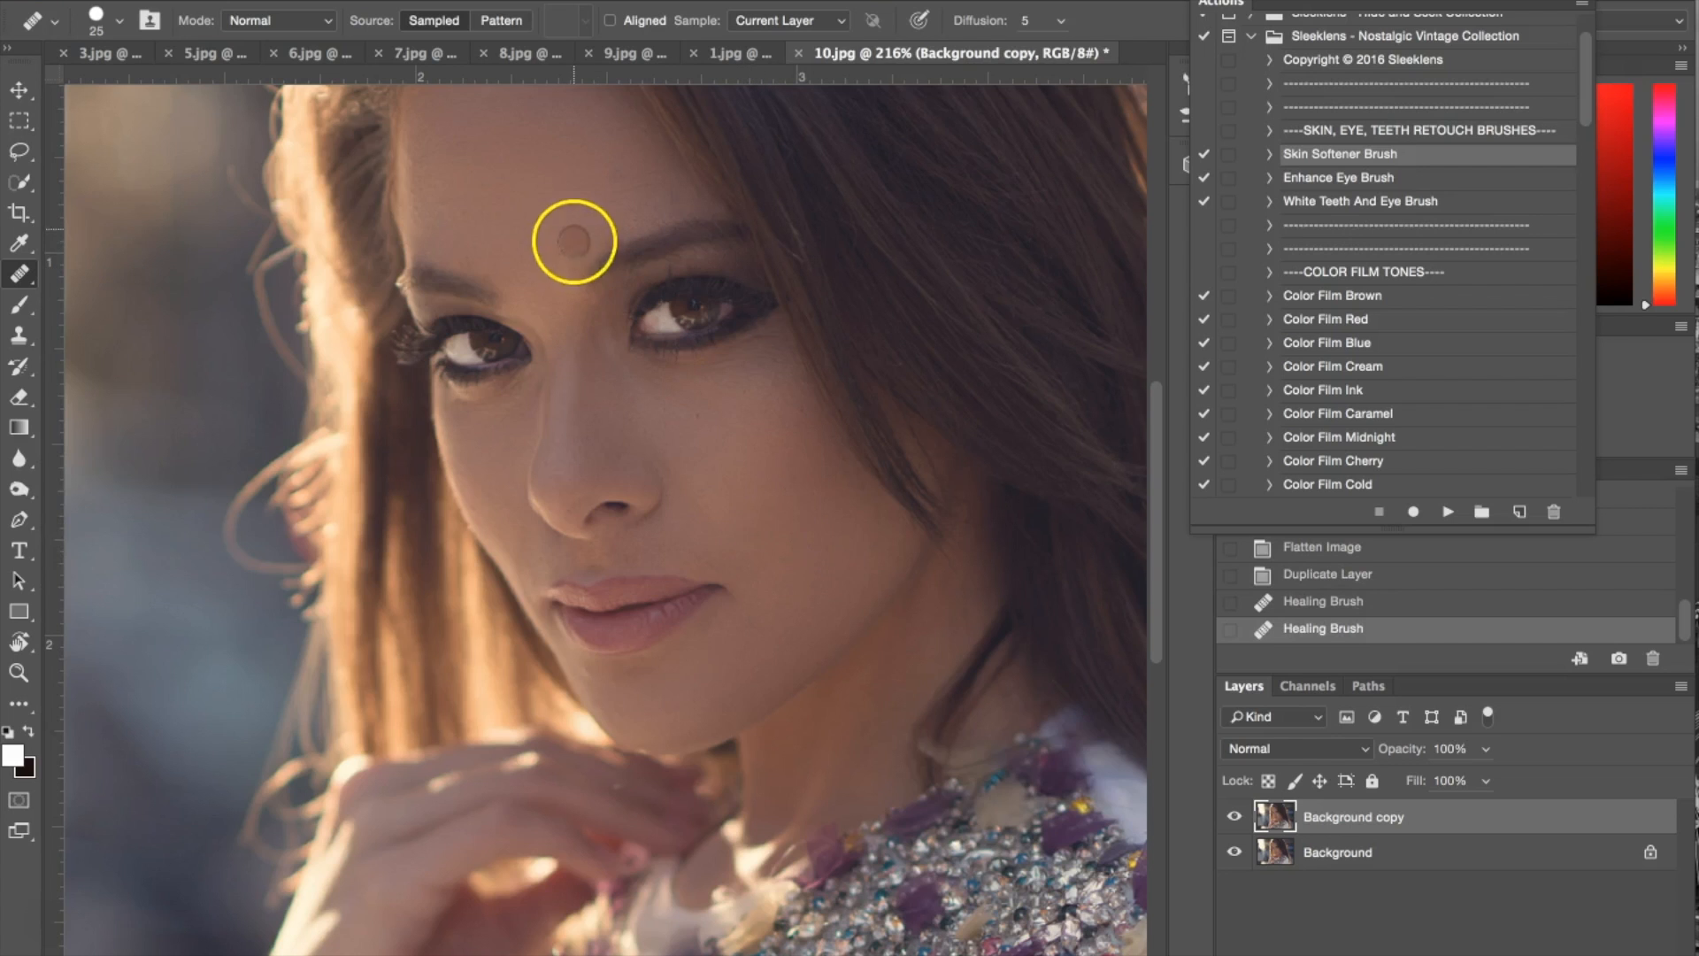
click(590, 184)
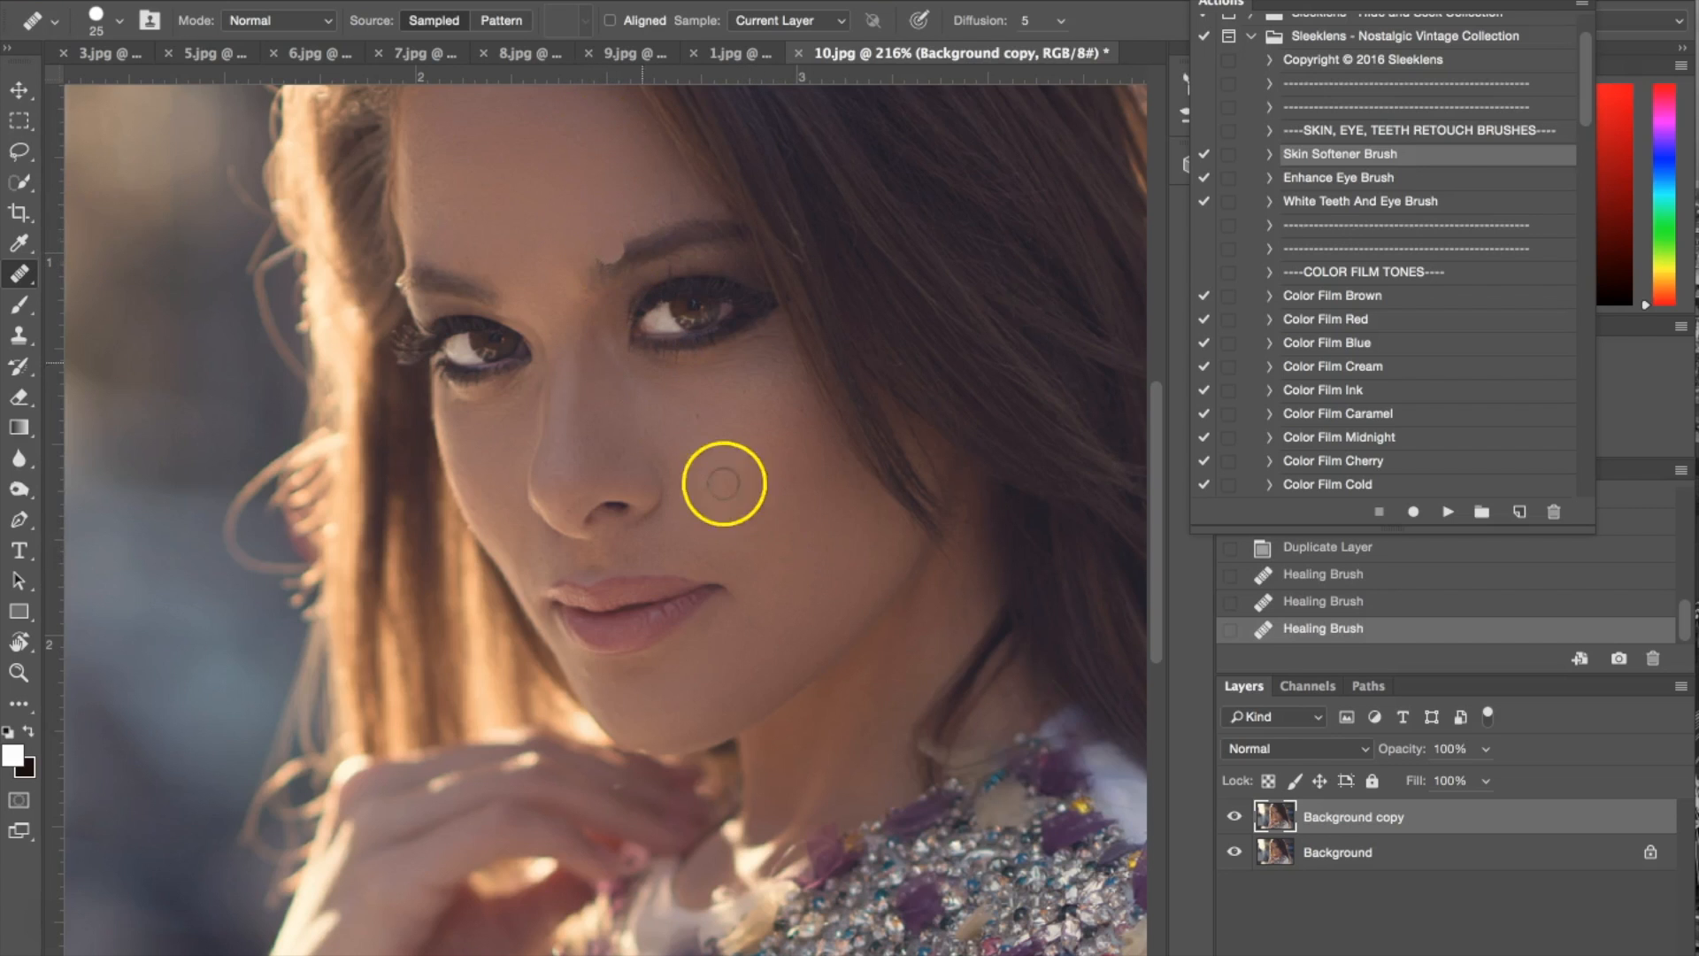
Step: Heal the remaining marks on both cheeks from freshly sampled skin, using a size 25 brush and a size 9 brush
alt+click(769, 562)
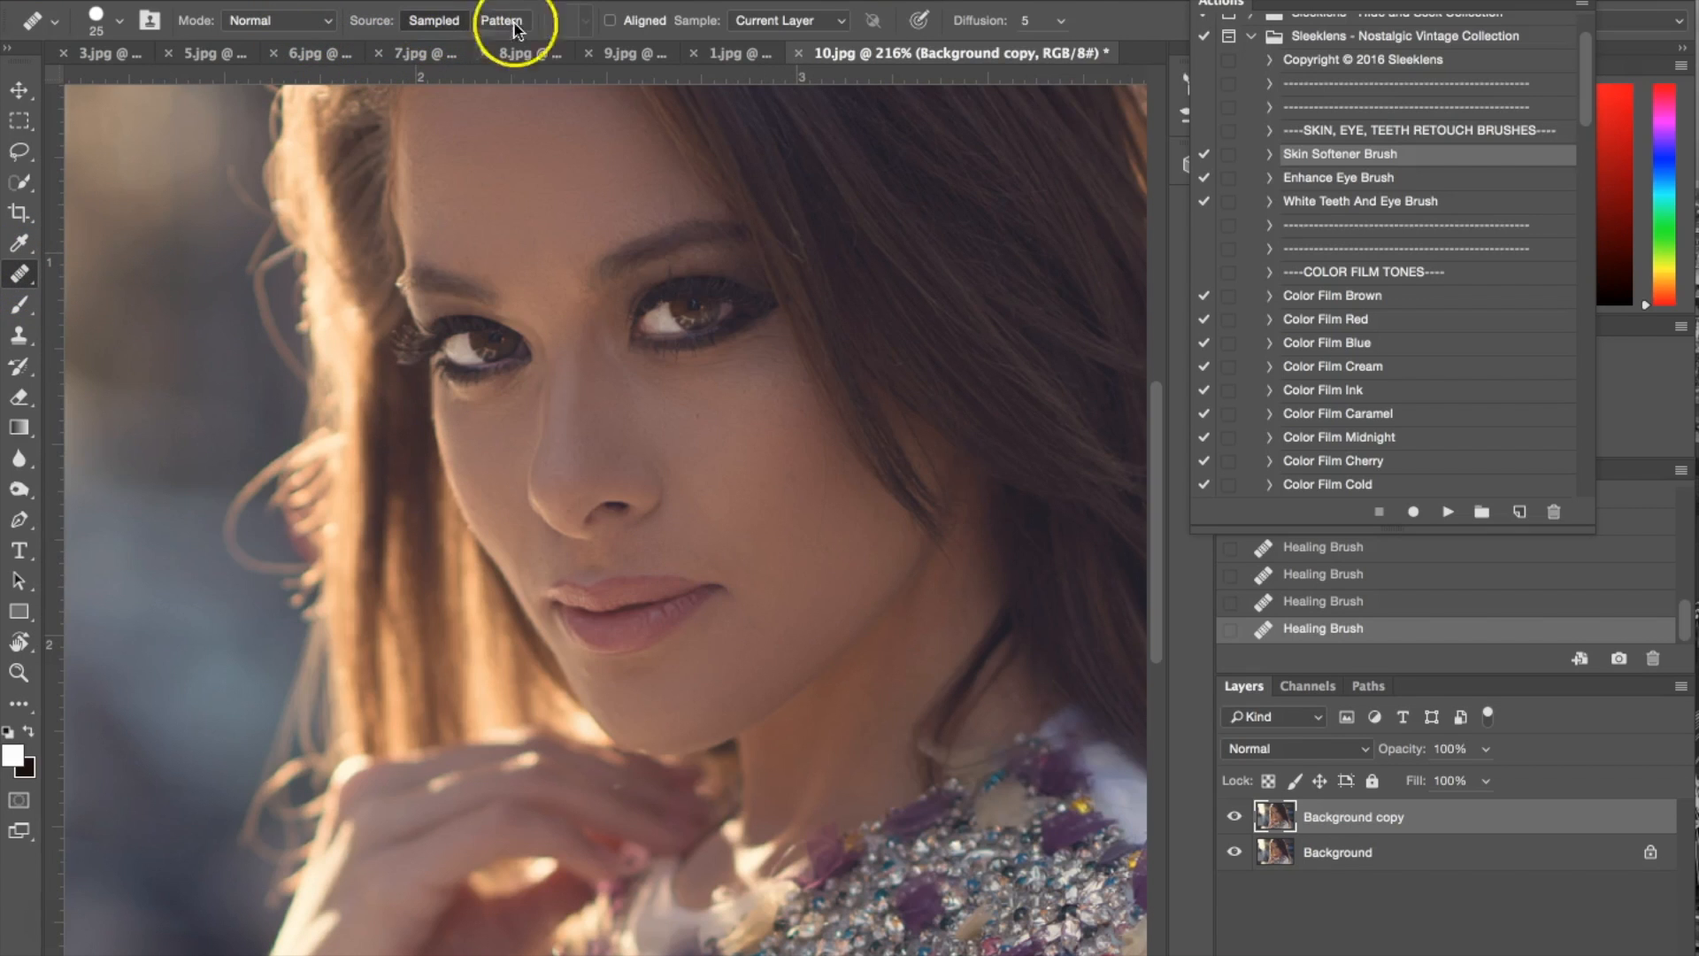
alt+click(831, 554)
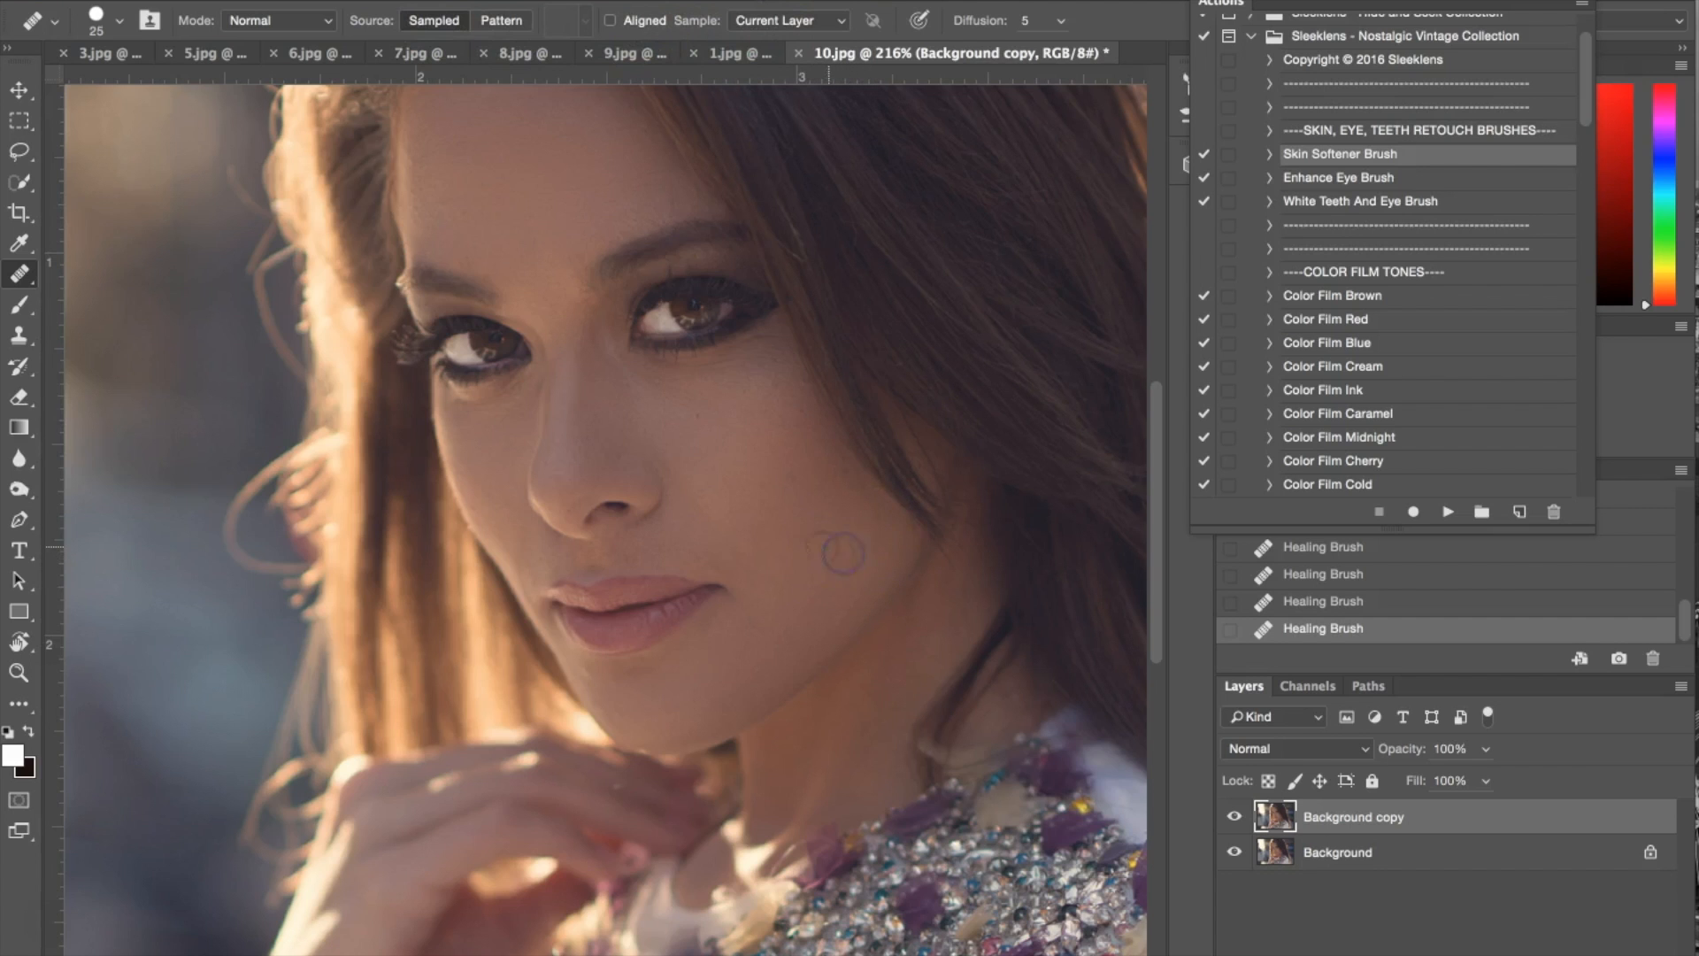
drag(834, 579, 838, 522)
alt+click(797, 533)
alt+click(799, 494)
click(854, 558)
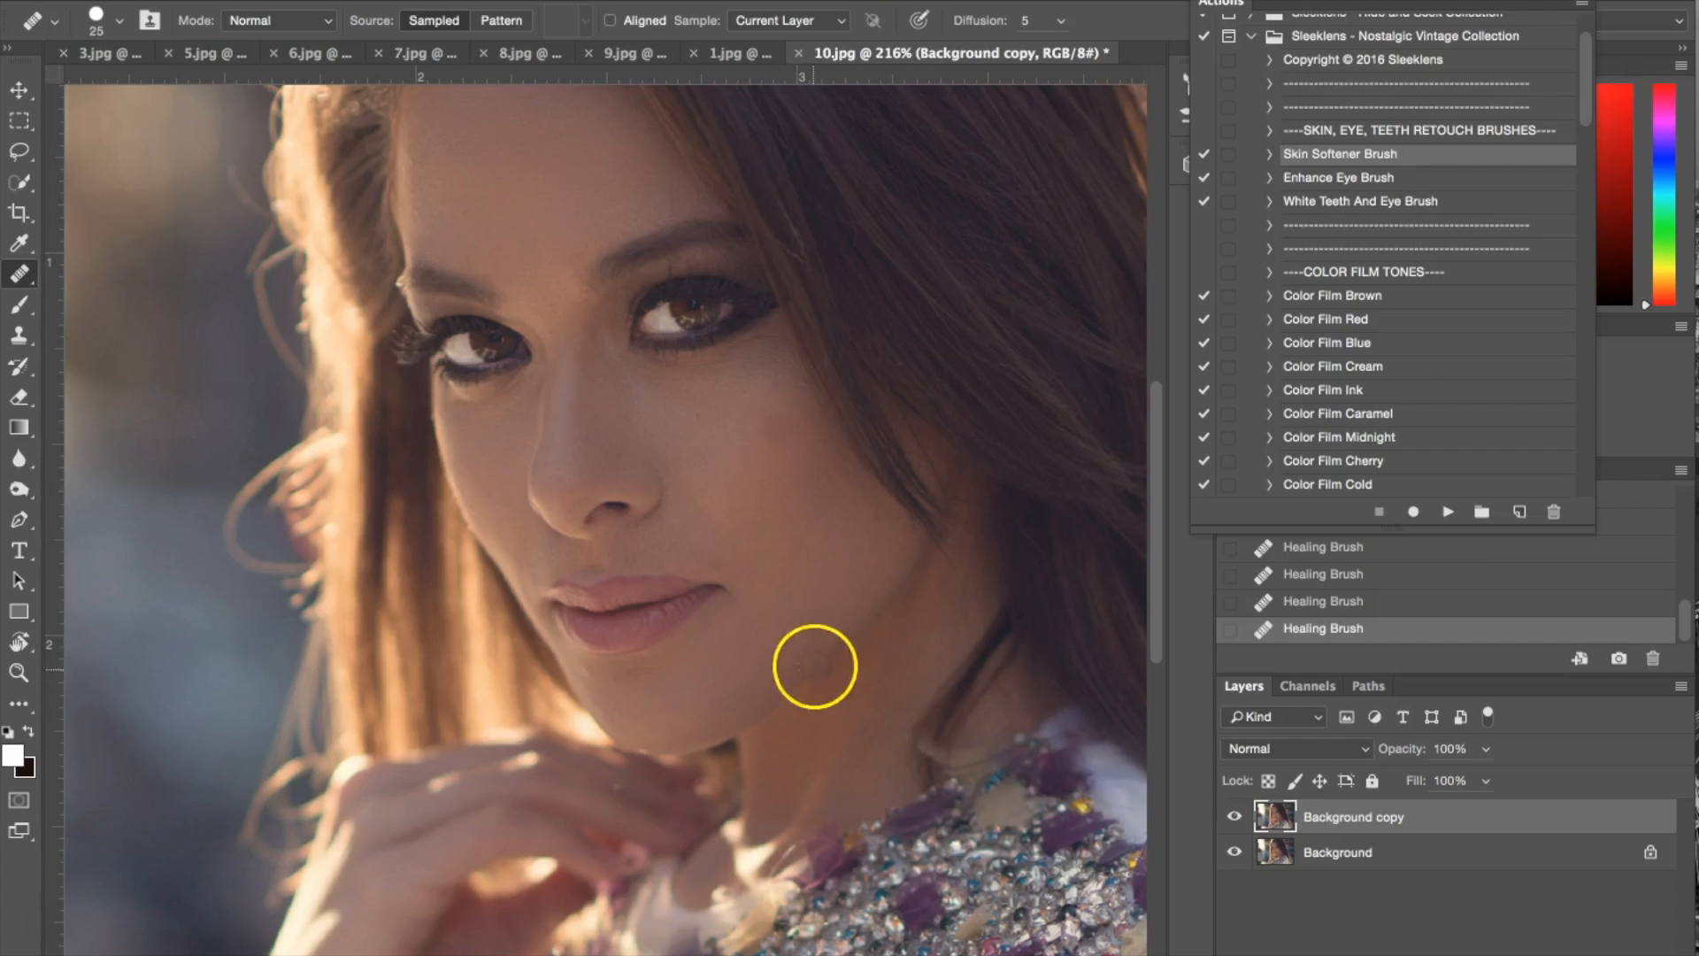
alt+click(531, 543)
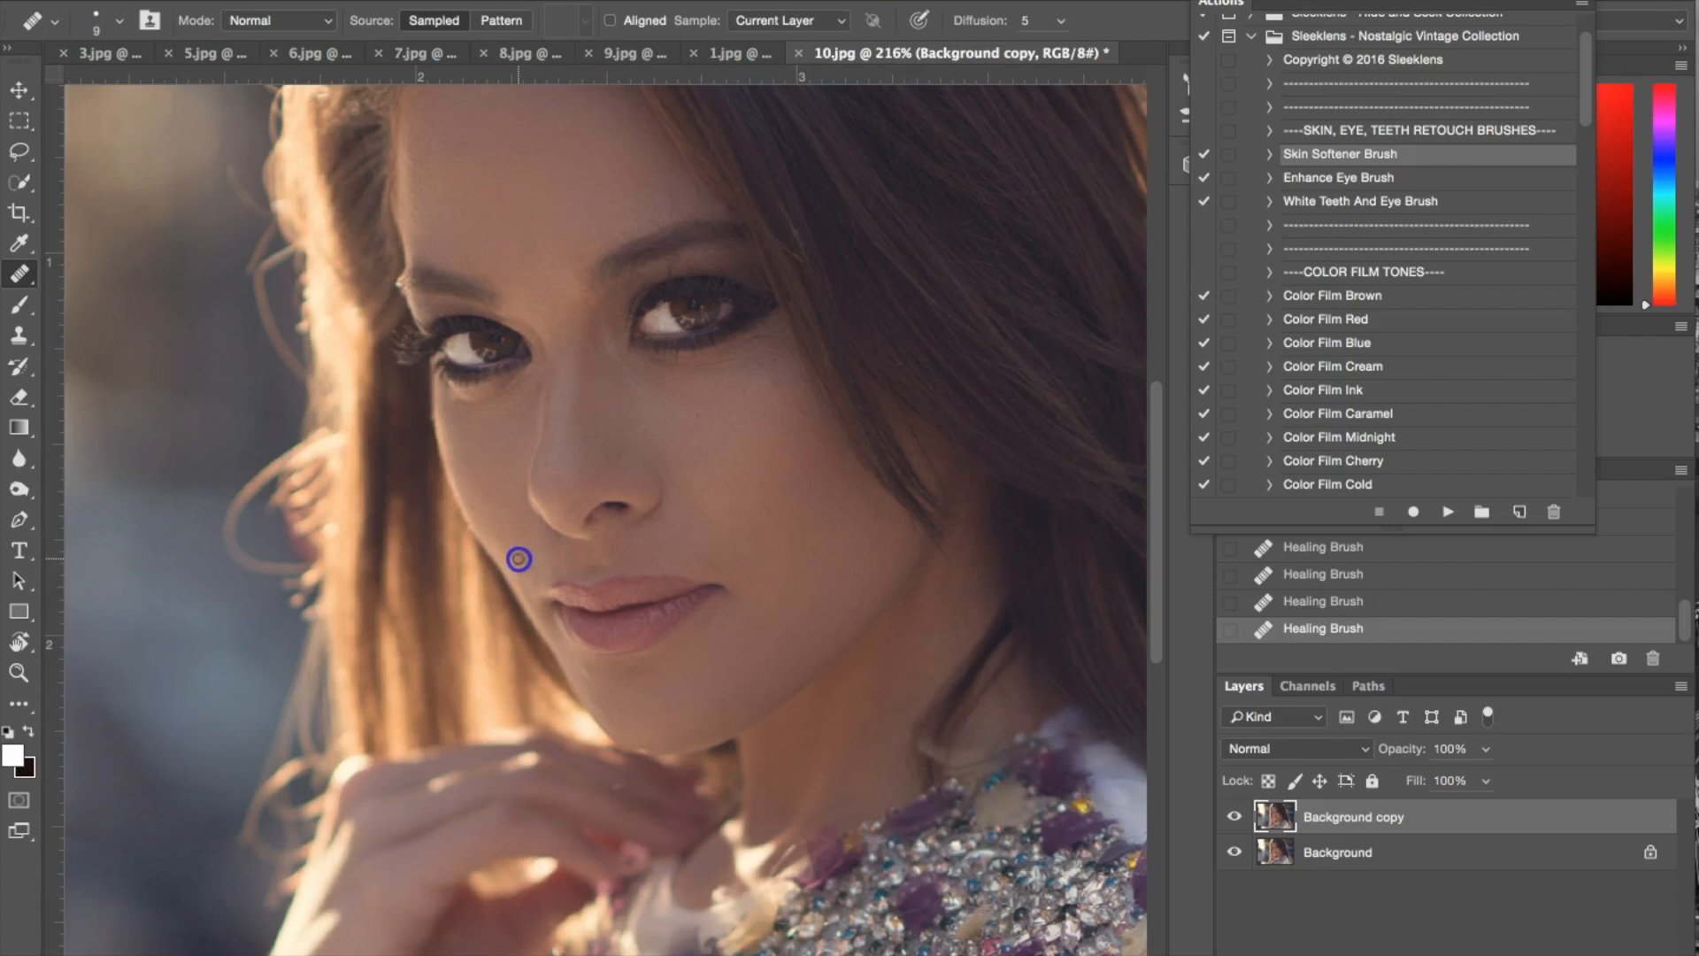
Step: Heal the small spots across the forehead and between the eyebrows, enlarging the Healing Brush to size 25
scroll(530, 566, up, 5)
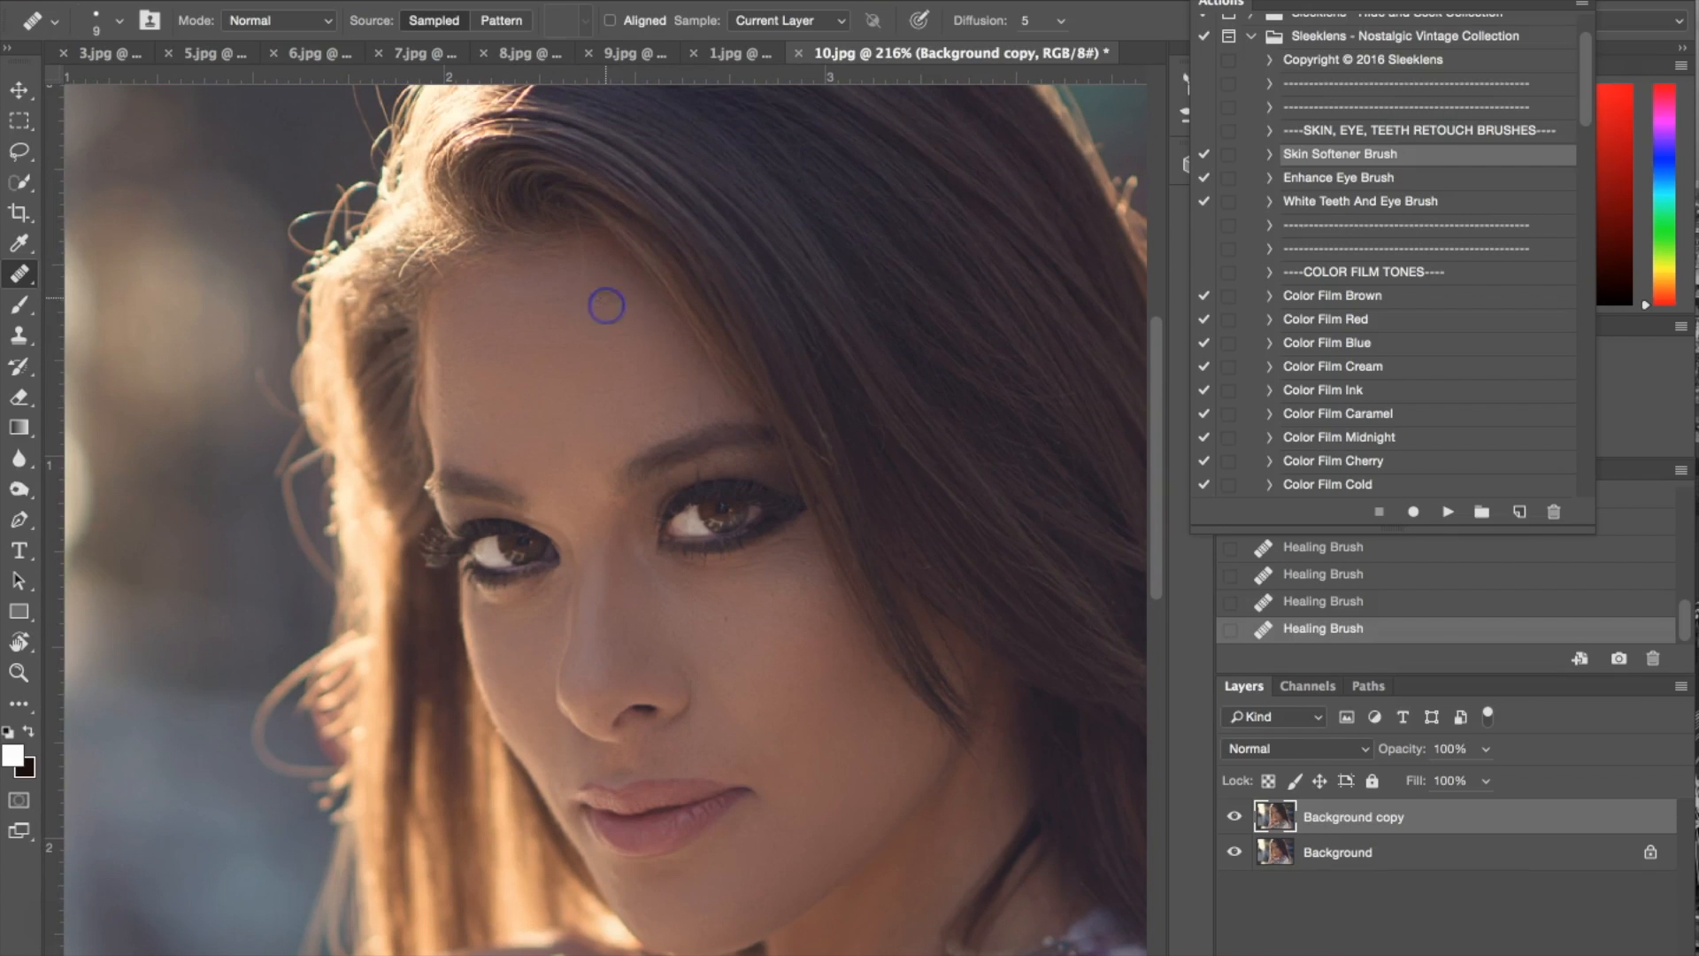
click(636, 342)
click(638, 399)
click(557, 375)
click(553, 456)
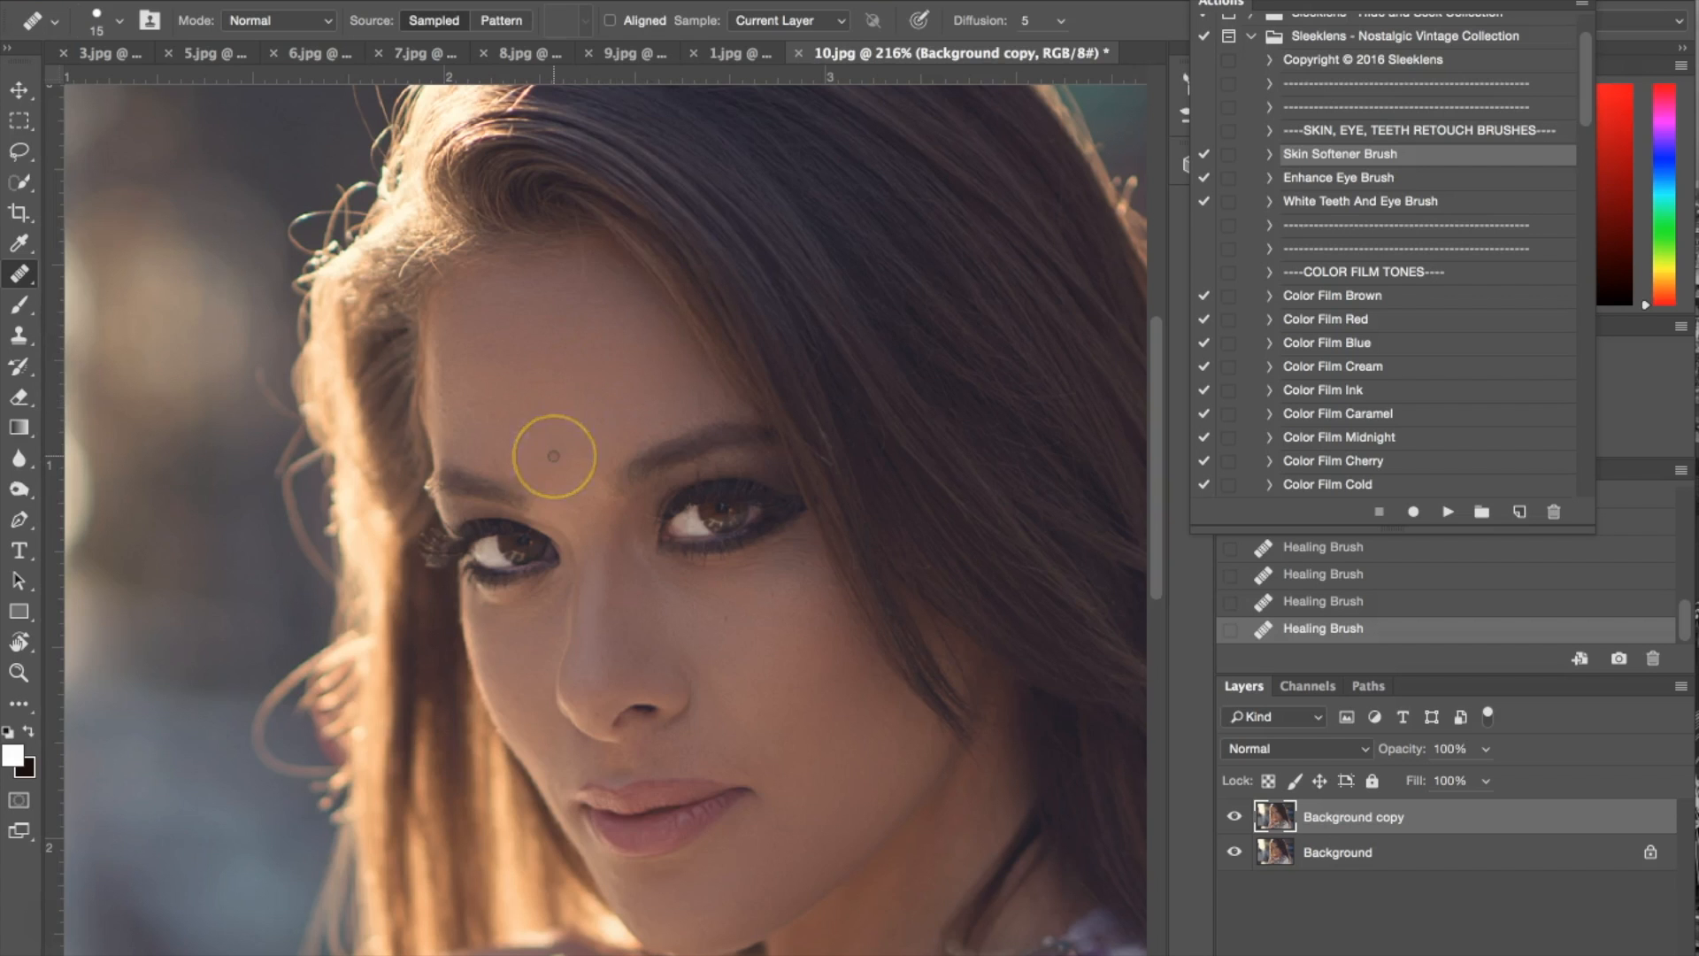
click(585, 431)
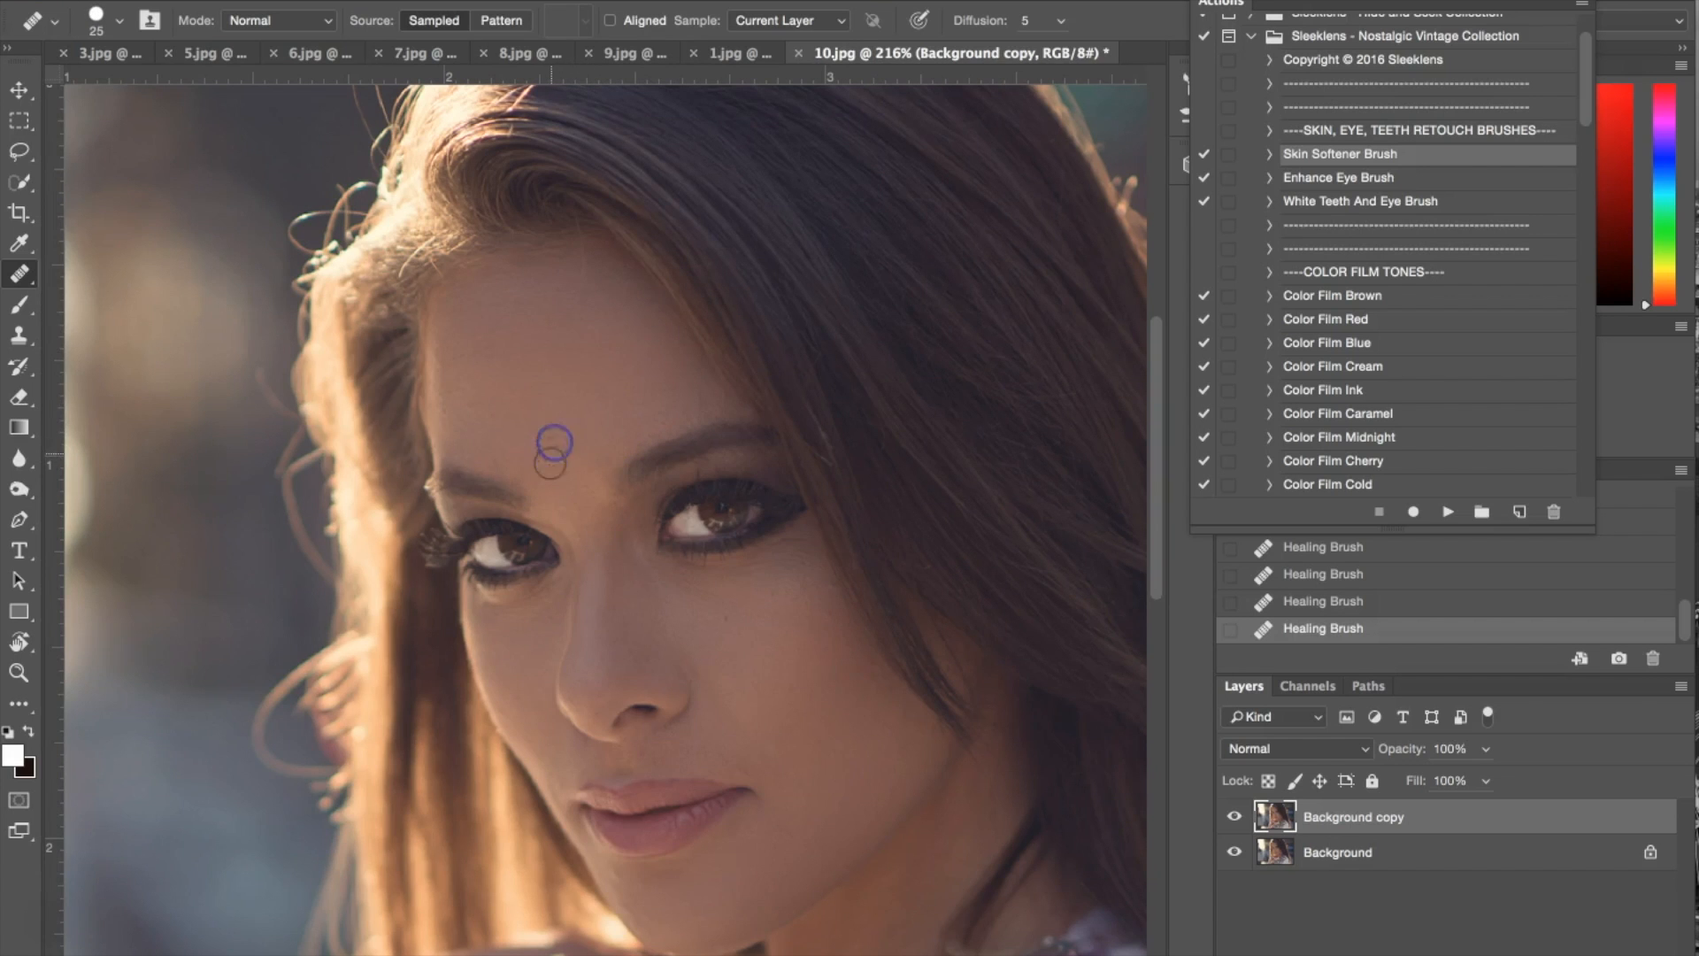
Step: Flatten the image to merge the healed Background copy layer, and review the whole portrait
key(super+minus)
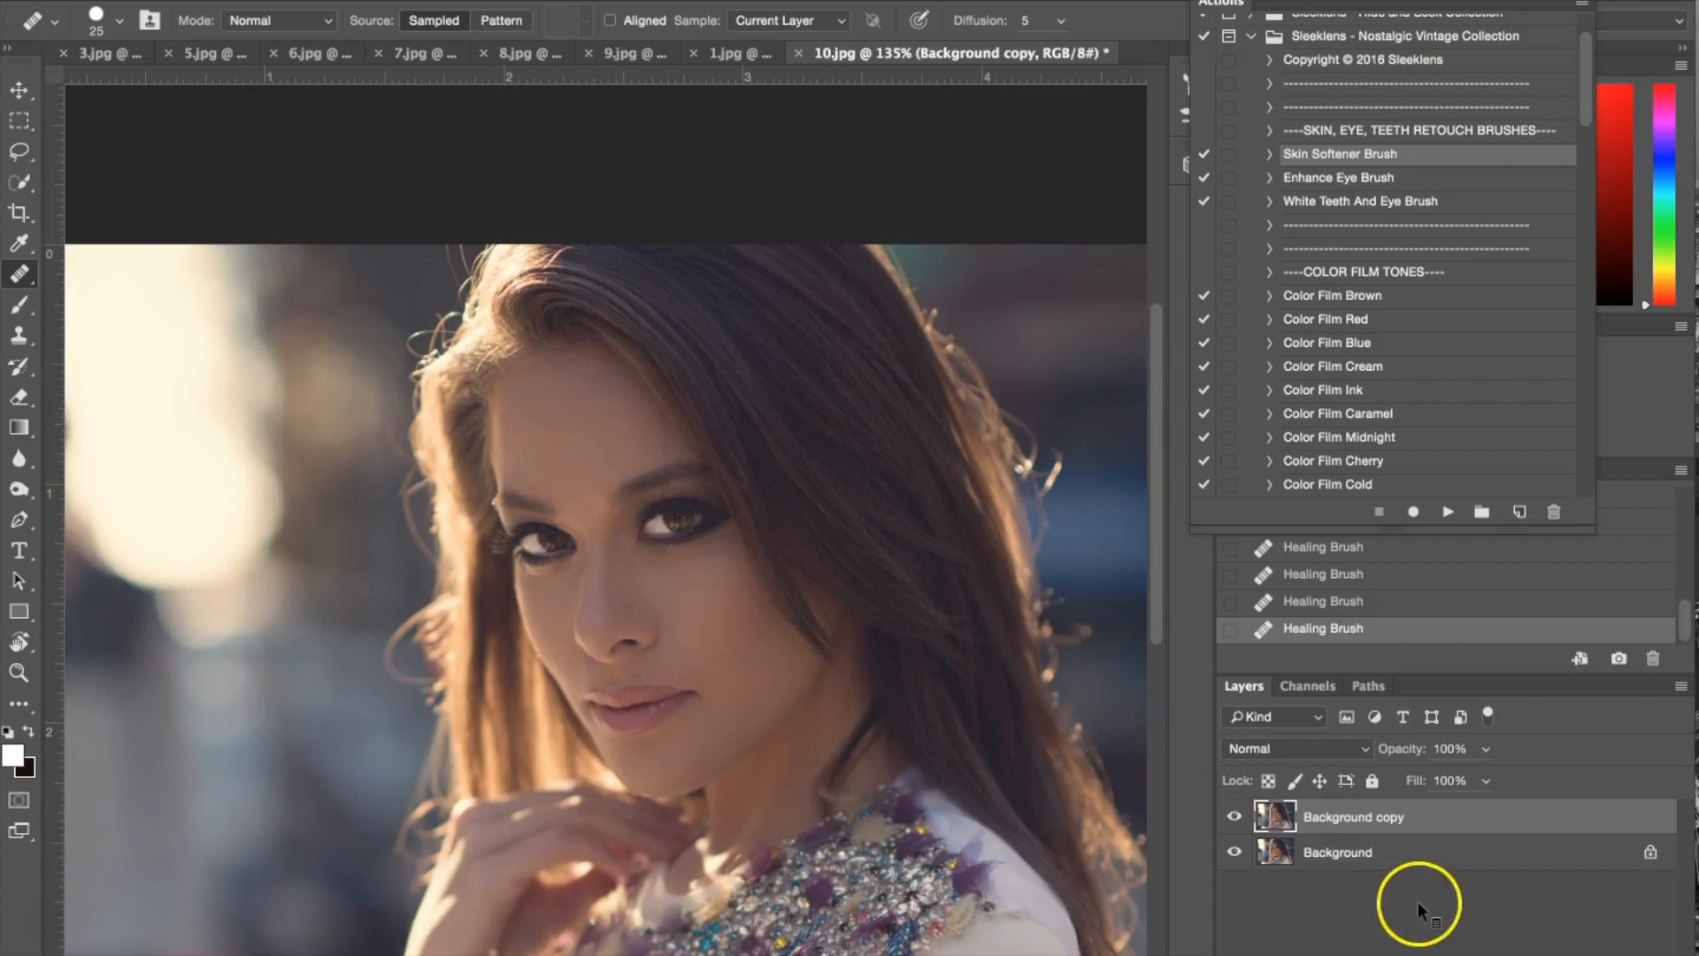
right_click(1394, 857)
click(1460, 929)
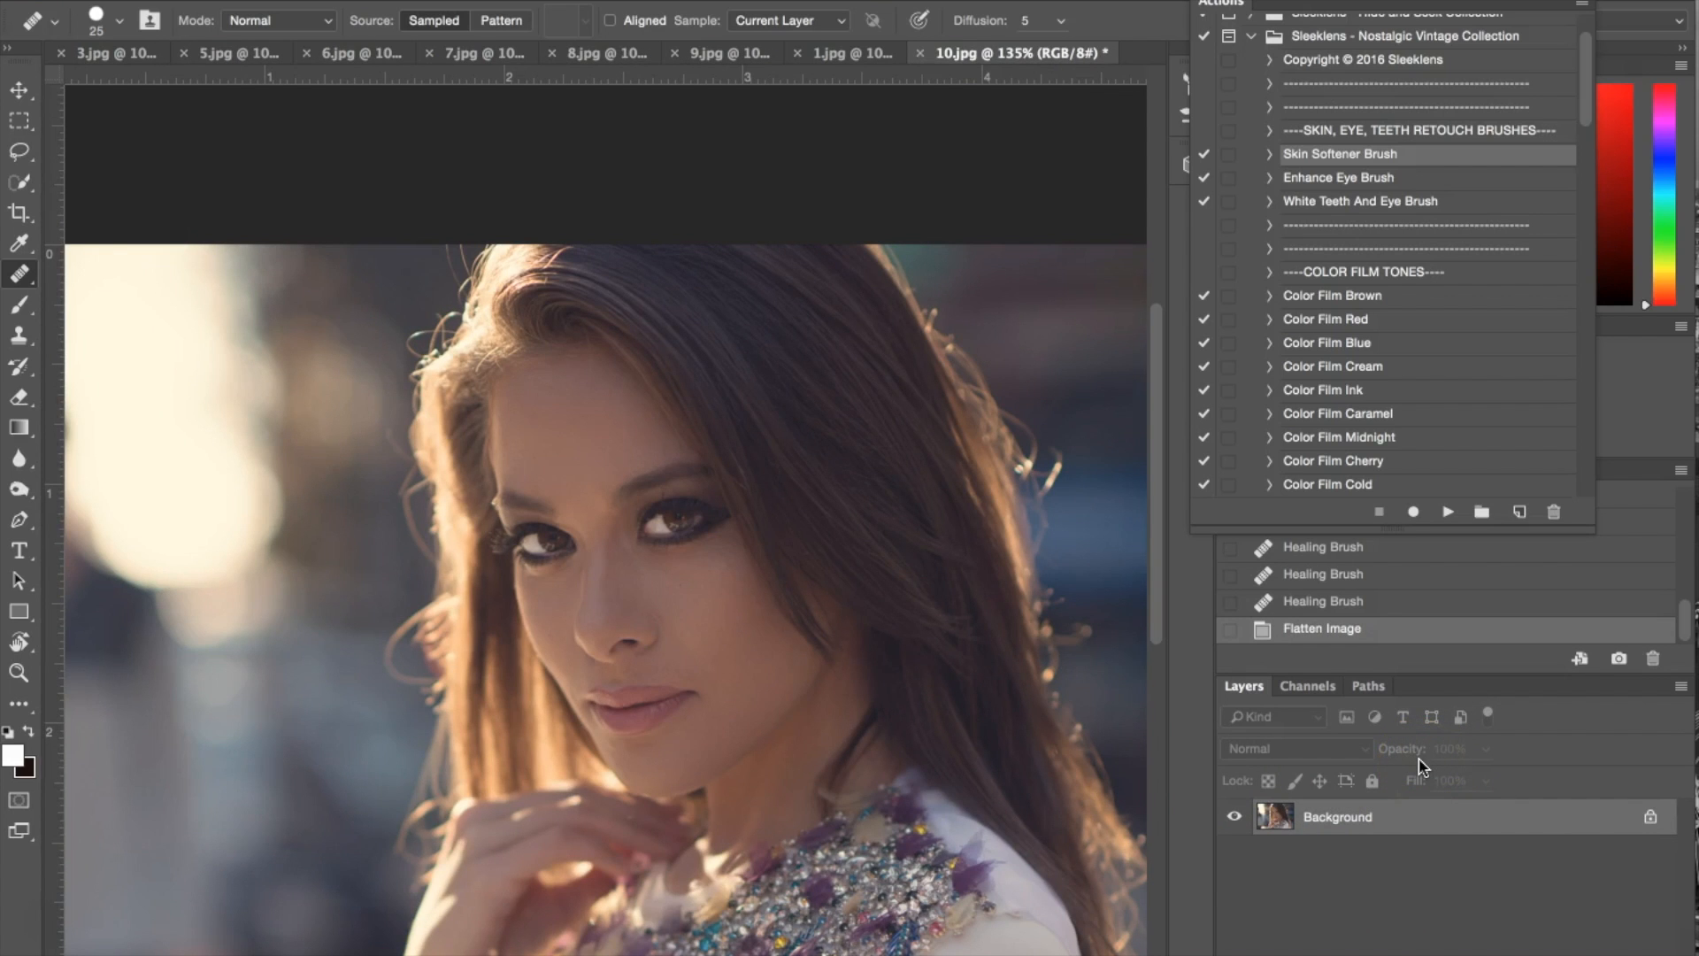
scroll(1422, 767, down, 2)
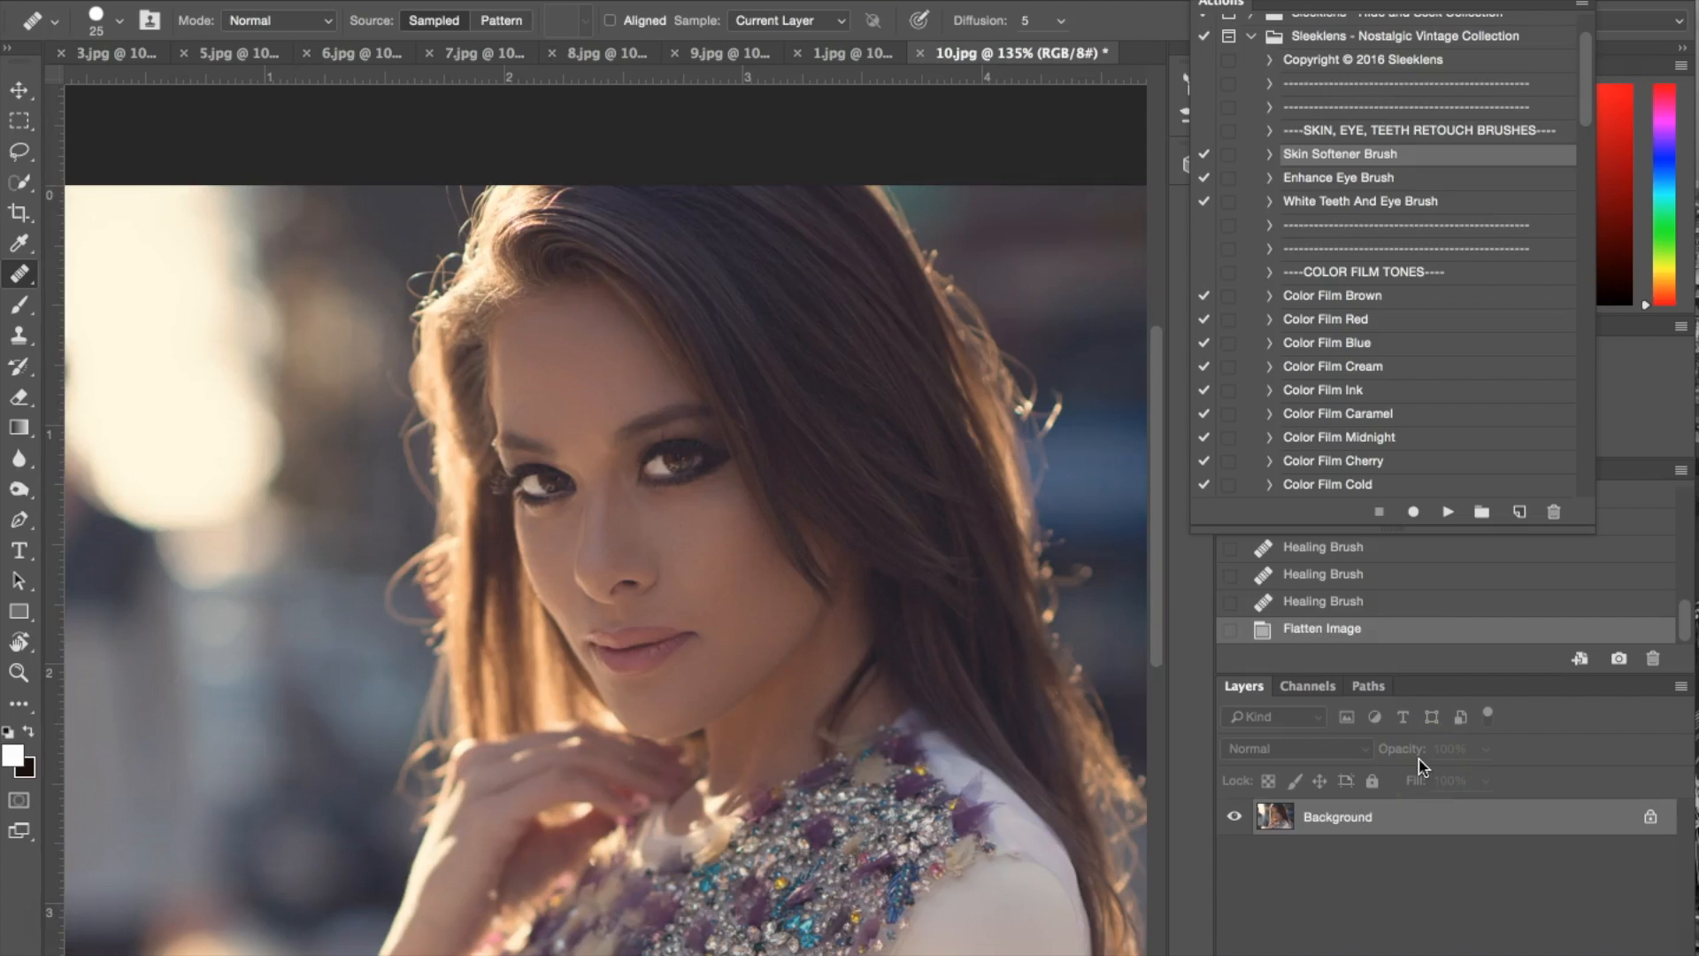
scroll(888, 612, down, 2)
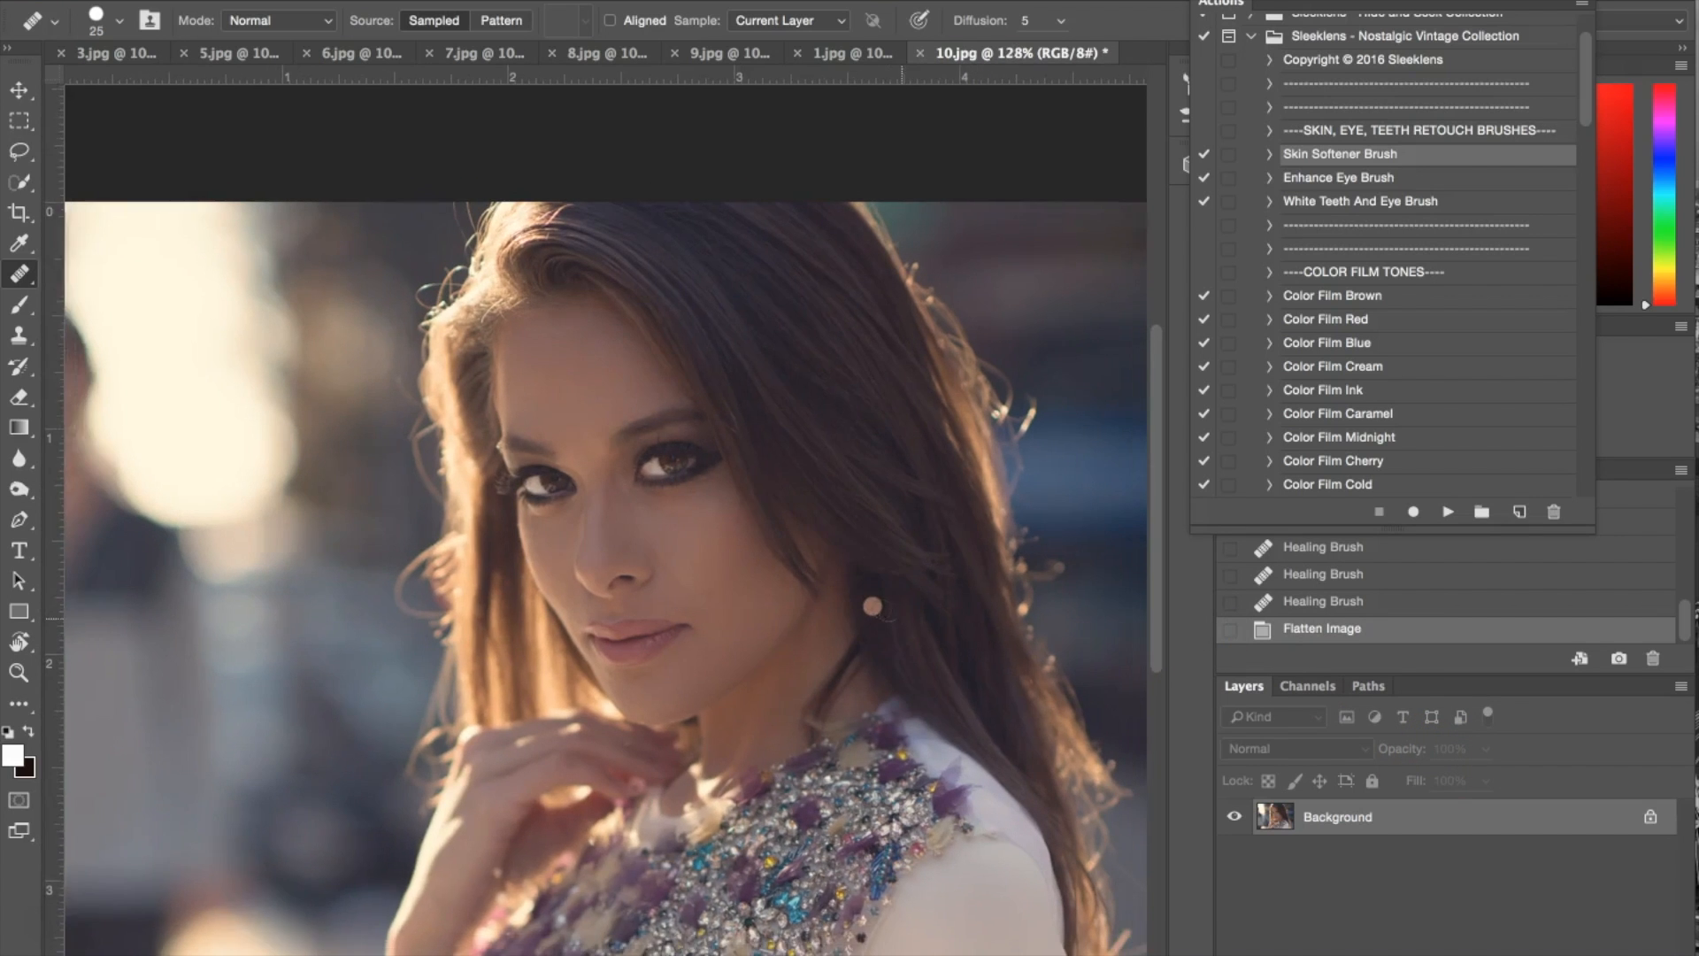
Step: Run the Add Light Brush action from the Complete Workflow group and continue past its brush instructions
scroll(873, 605, down, 3)
scroll(1489, 365, down, 10)
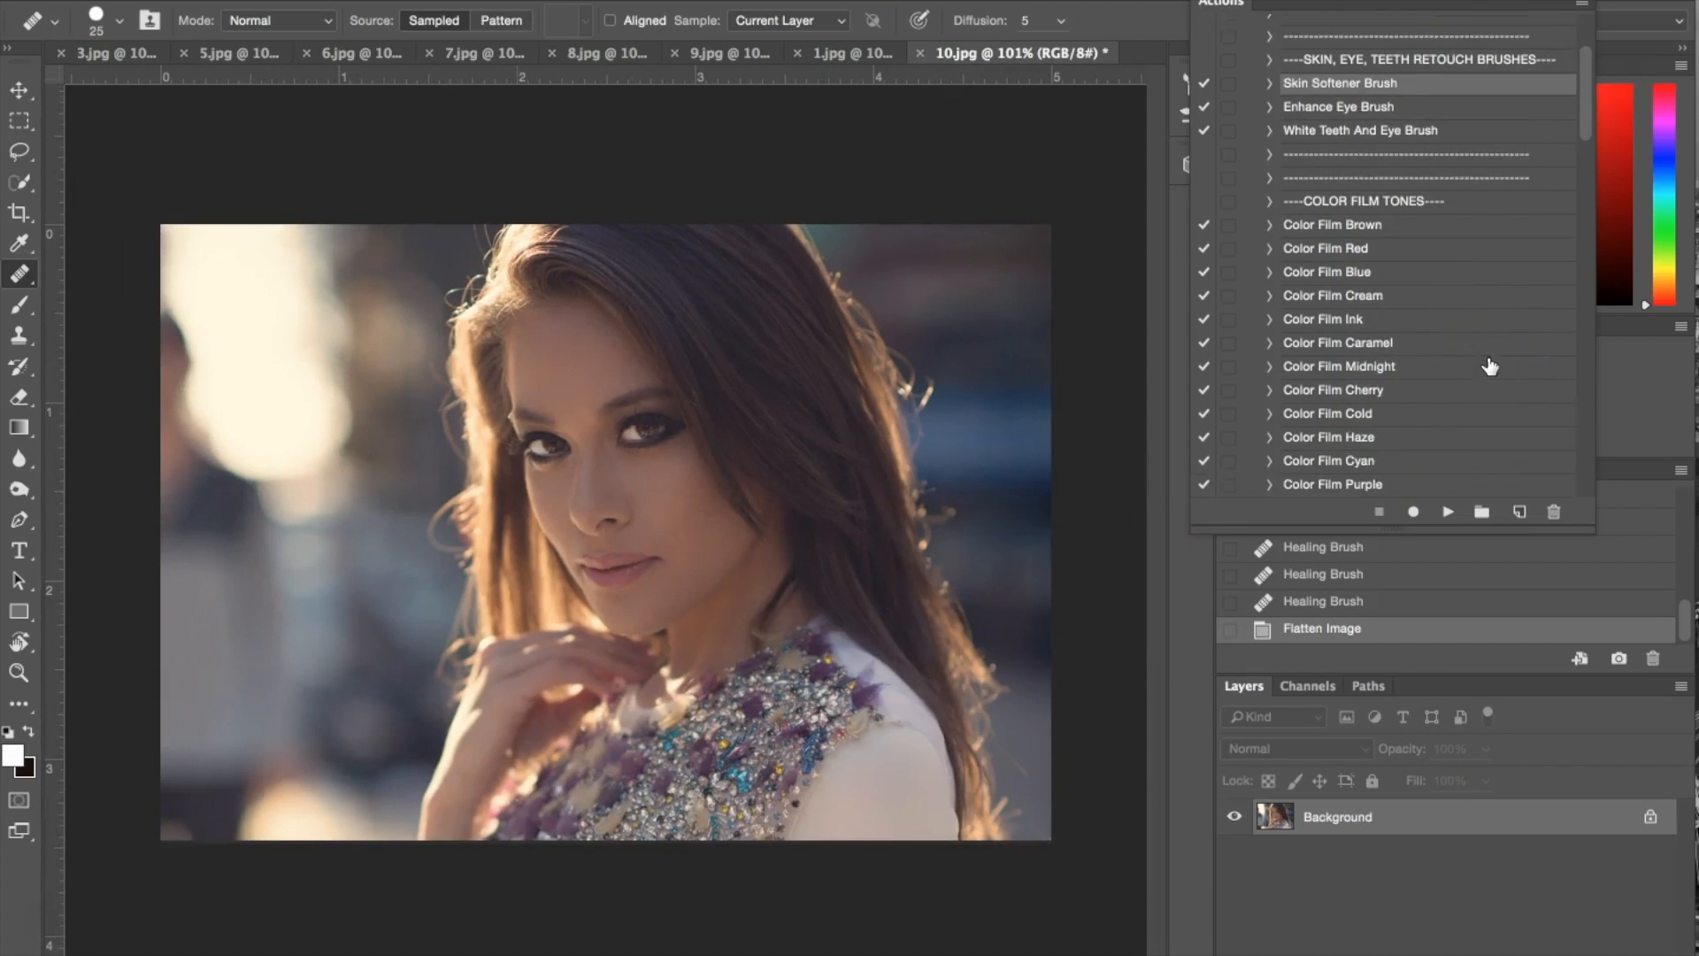
scroll(1489, 365, down, 3)
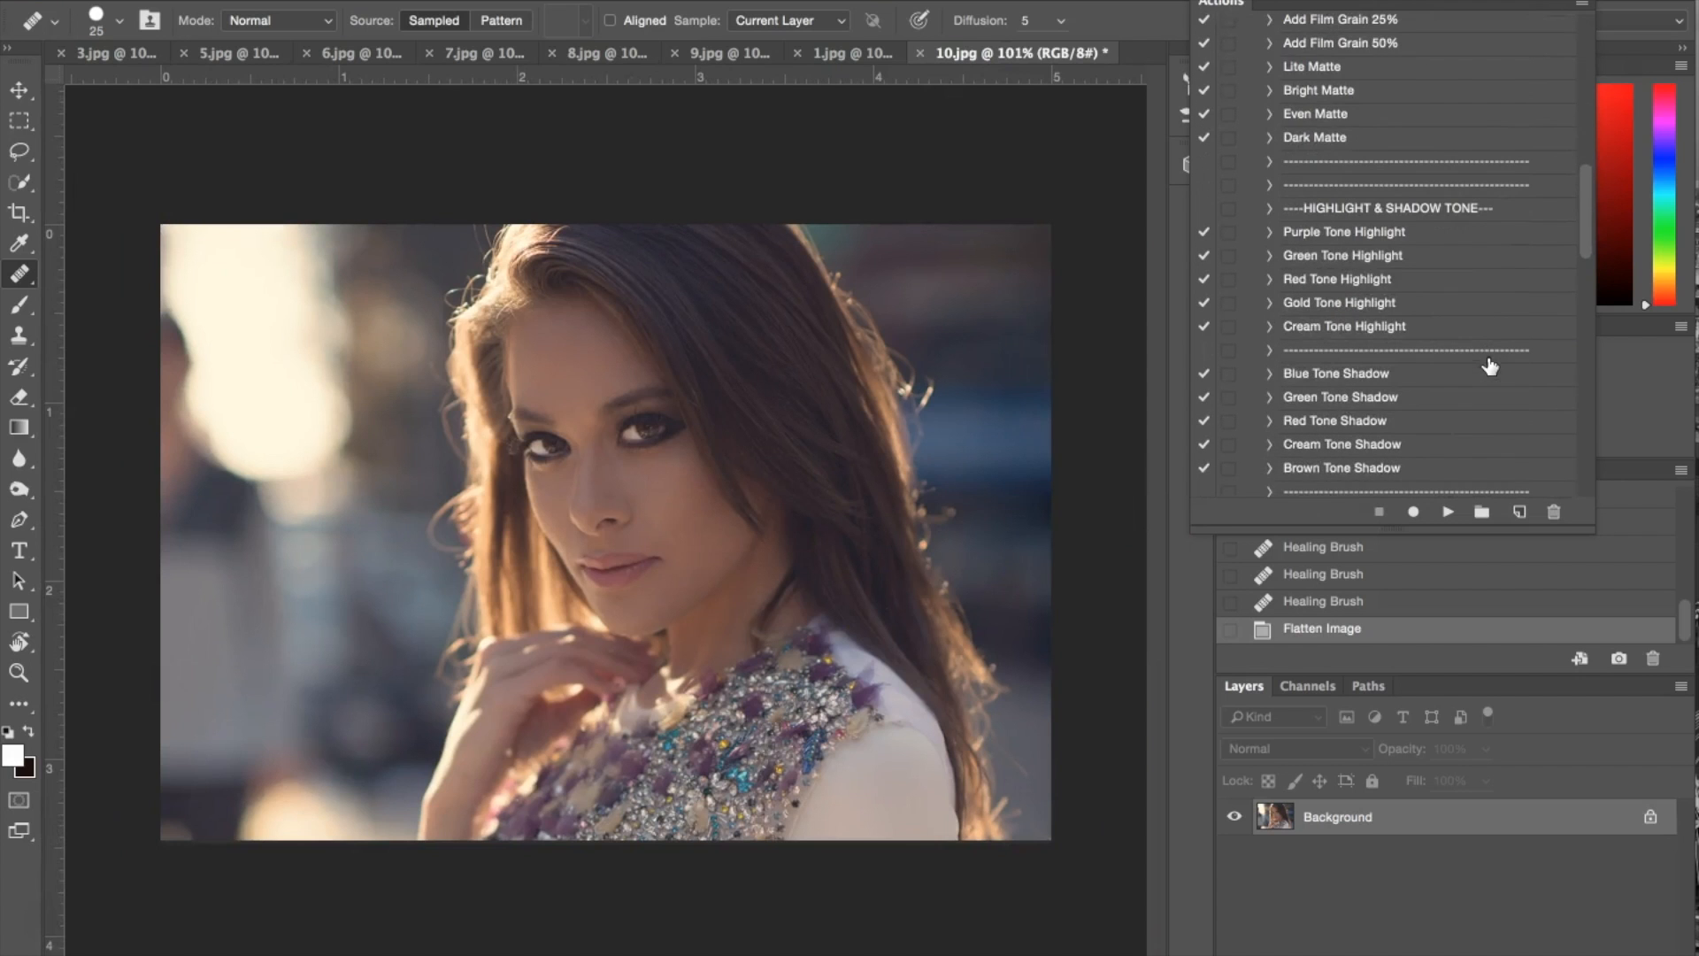
scroll(1489, 366, down, 3)
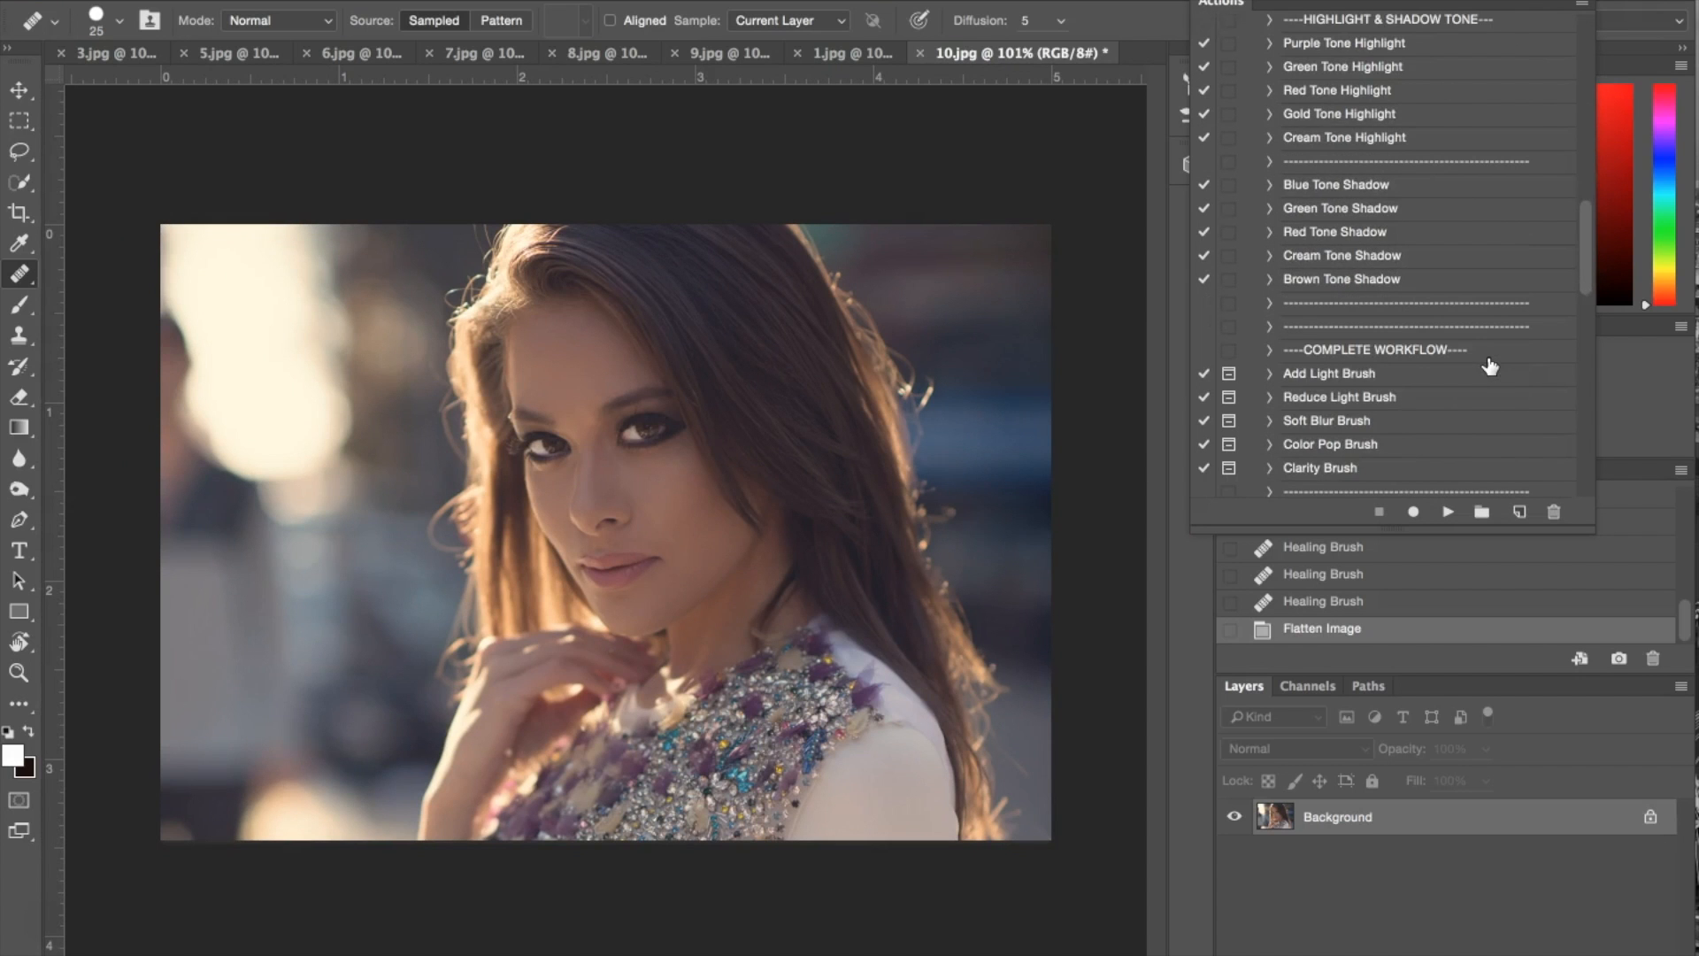
click(1354, 375)
click(1448, 512)
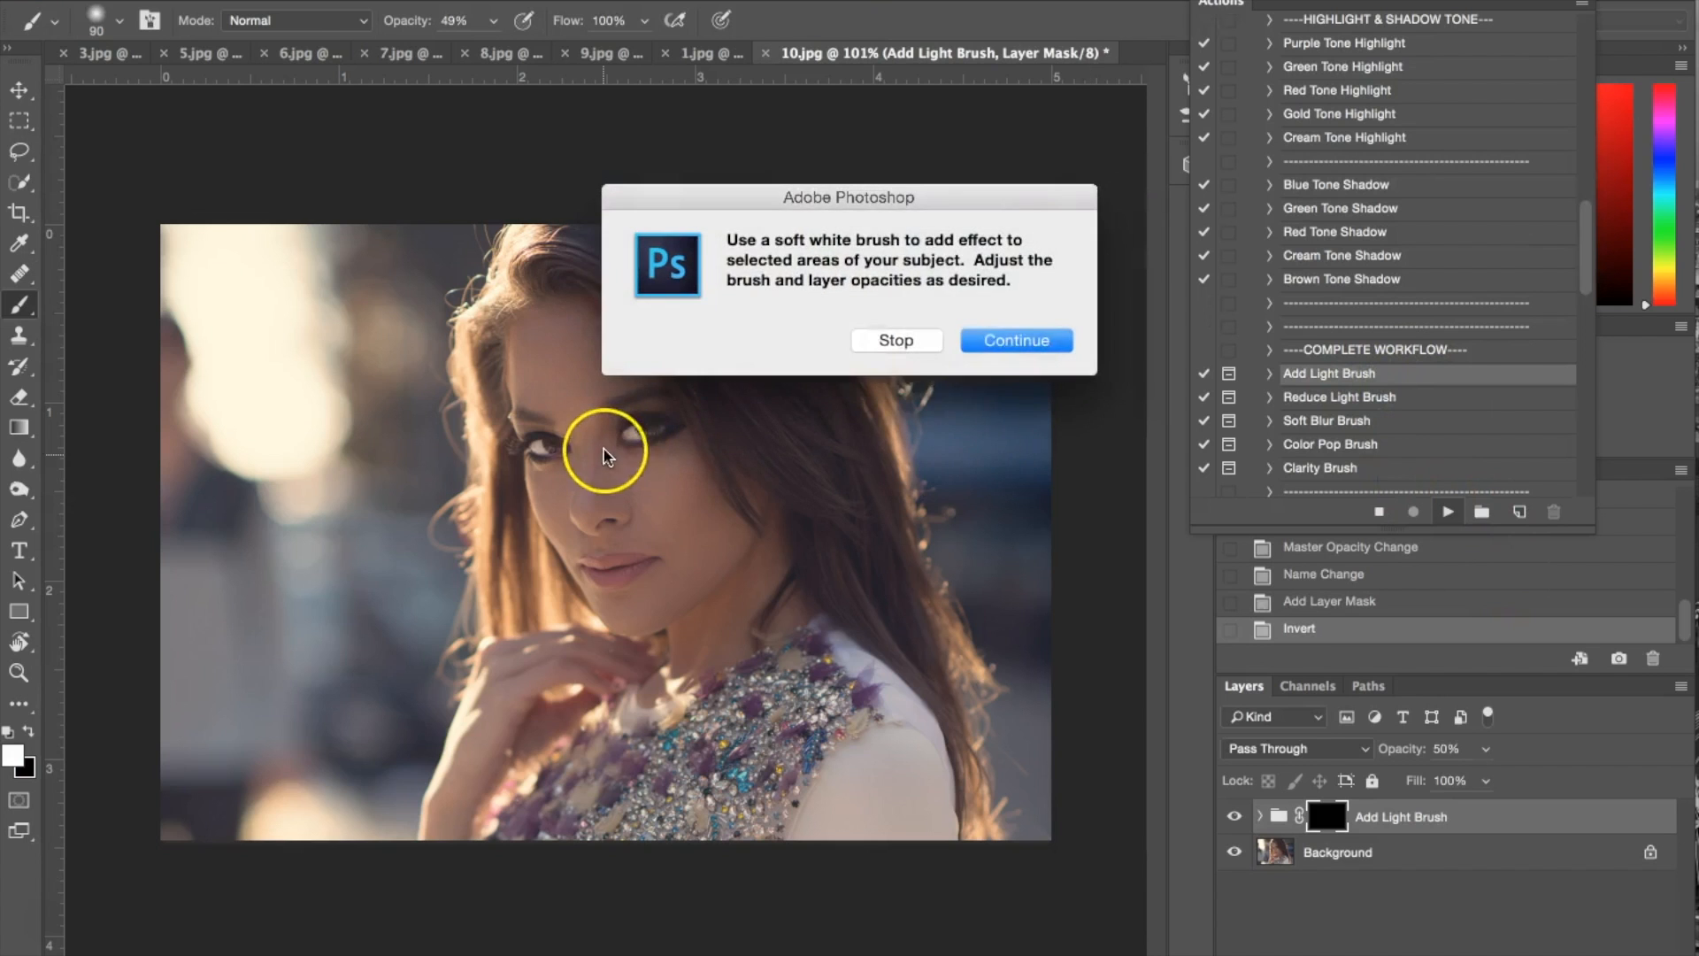
click(1015, 342)
click(1355, 818)
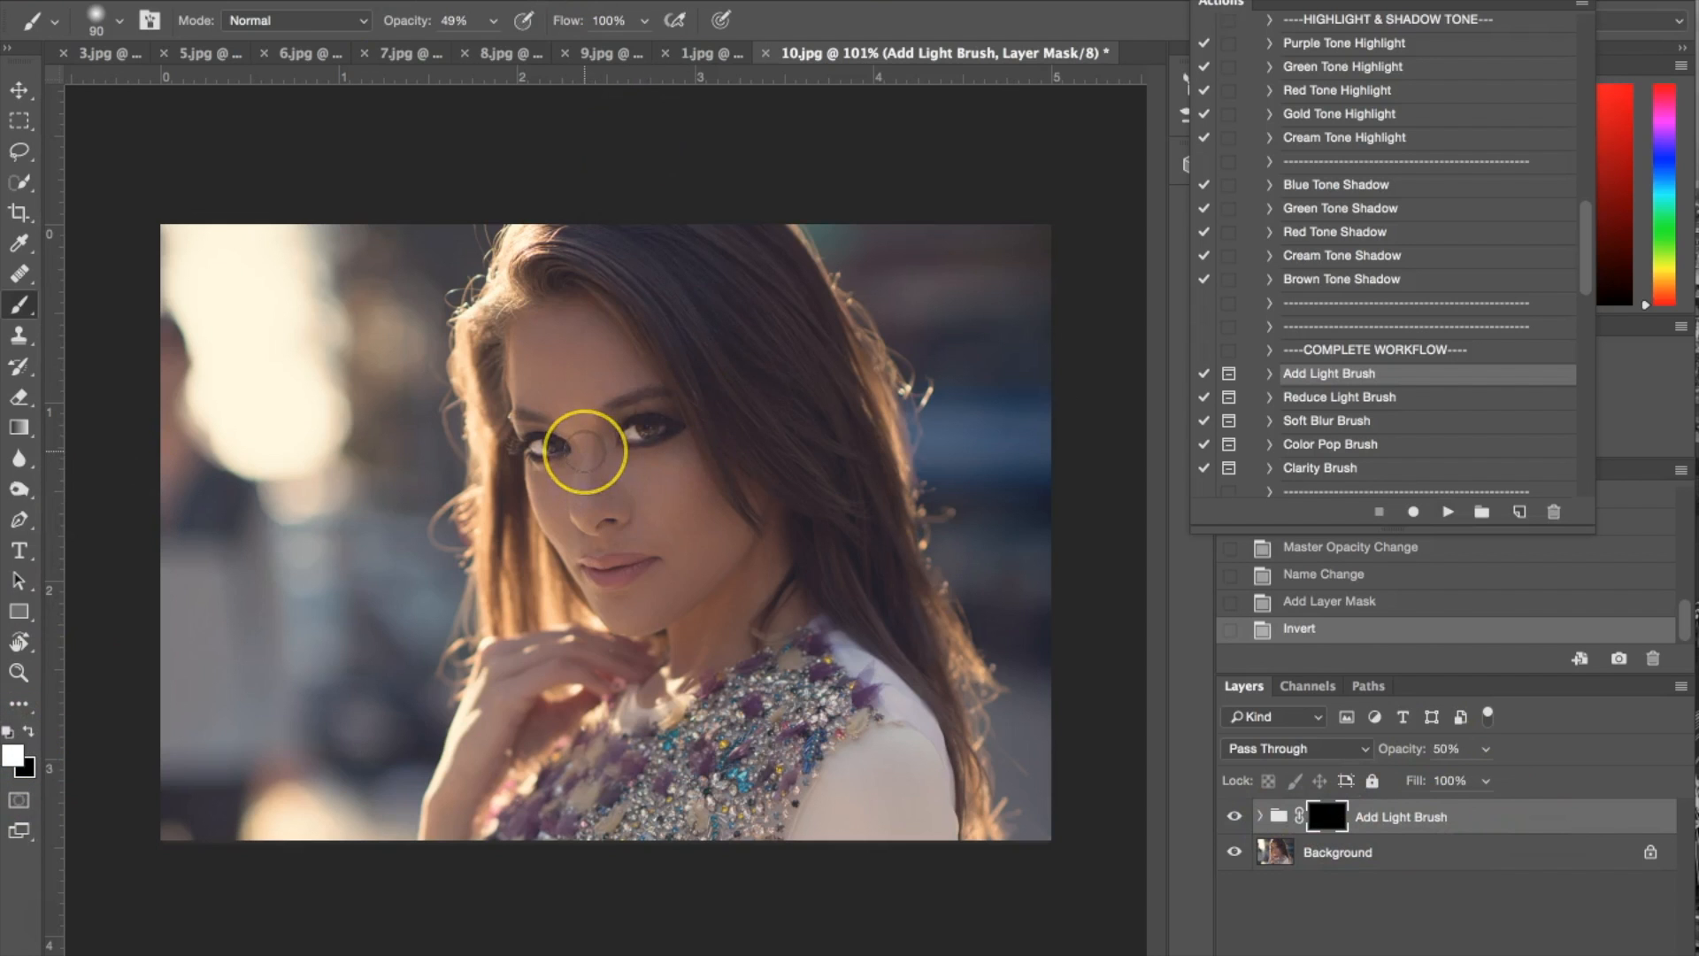
Step: Brighten the face, hair and dress through the Add Light Brush mask with a size 250 brush at 22% opacity, and flatten the image
click(491, 21)
click(600, 392)
drag(707, 529, 611, 317)
mouse_move(611, 318)
mouse_down()
mouse_move(592, 413)
mouse_move(527, 371)
mouse_move(558, 340)
mouse_up()
drag(766, 568, 613, 710)
mouse_move(860, 399)
mouse_down()
mouse_move(824, 457)
mouse_move(676, 315)
mouse_move(864, 579)
mouse_move(862, 478)
mouse_up()
drag(739, 334, 959, 727)
drag(678, 774, 669, 812)
mouse_move(762, 702)
mouse_down()
mouse_move(619, 840)
mouse_move(596, 777)
mouse_up()
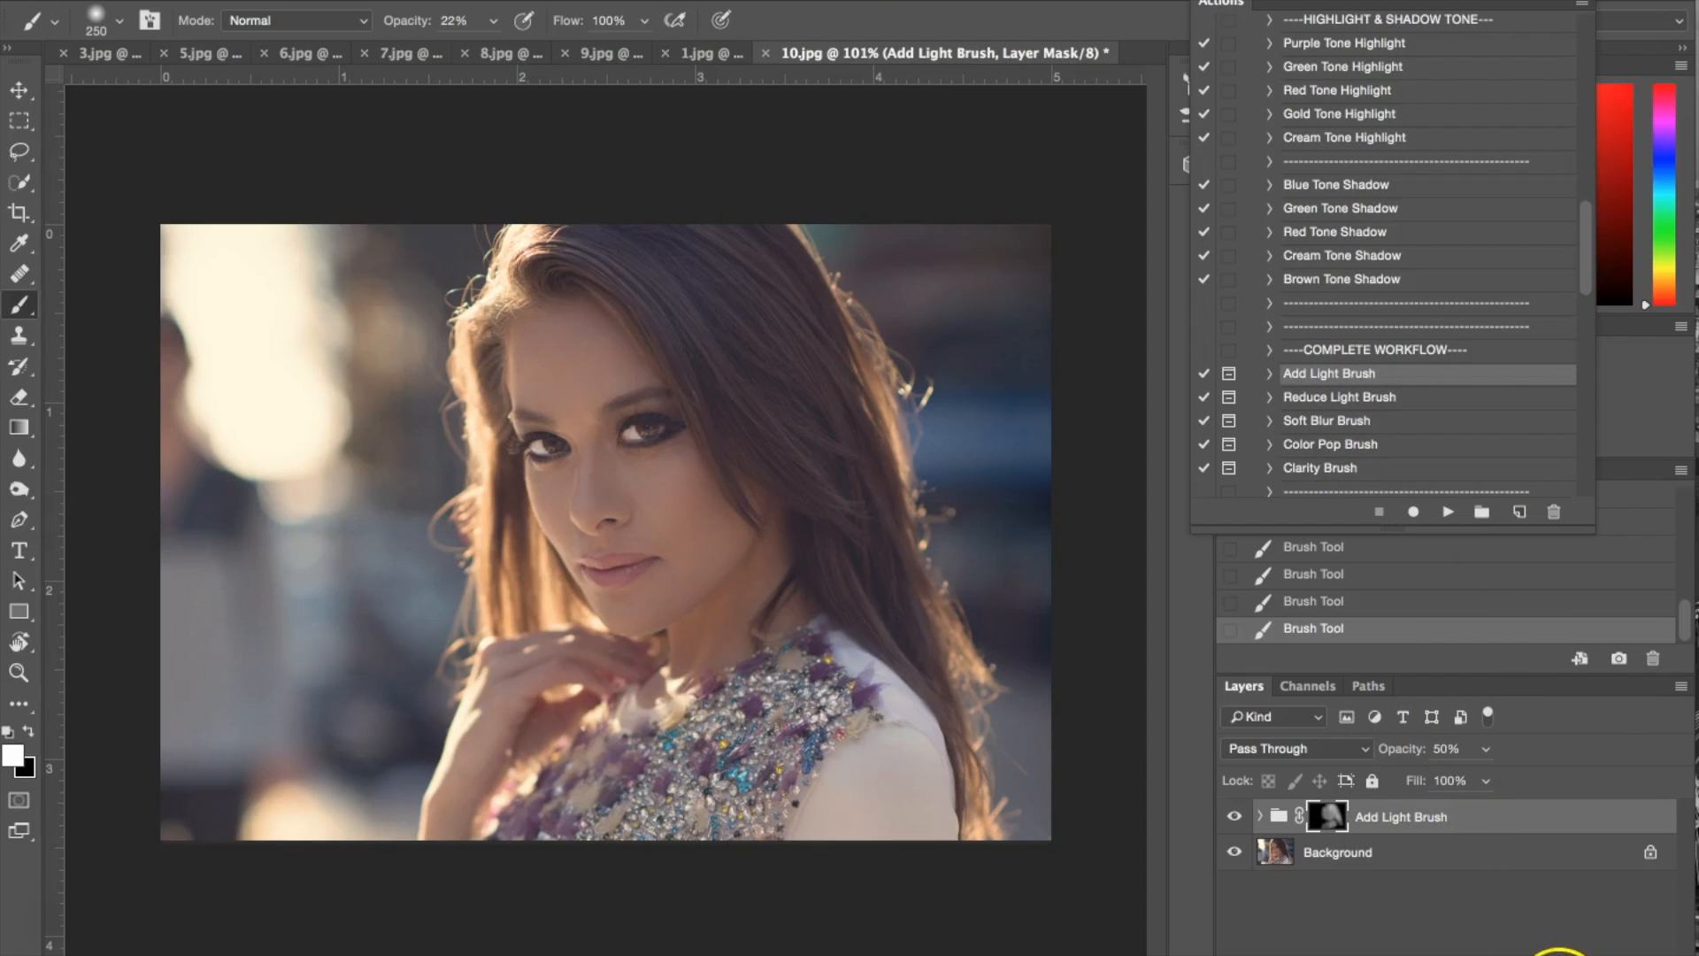
right_click(1505, 851)
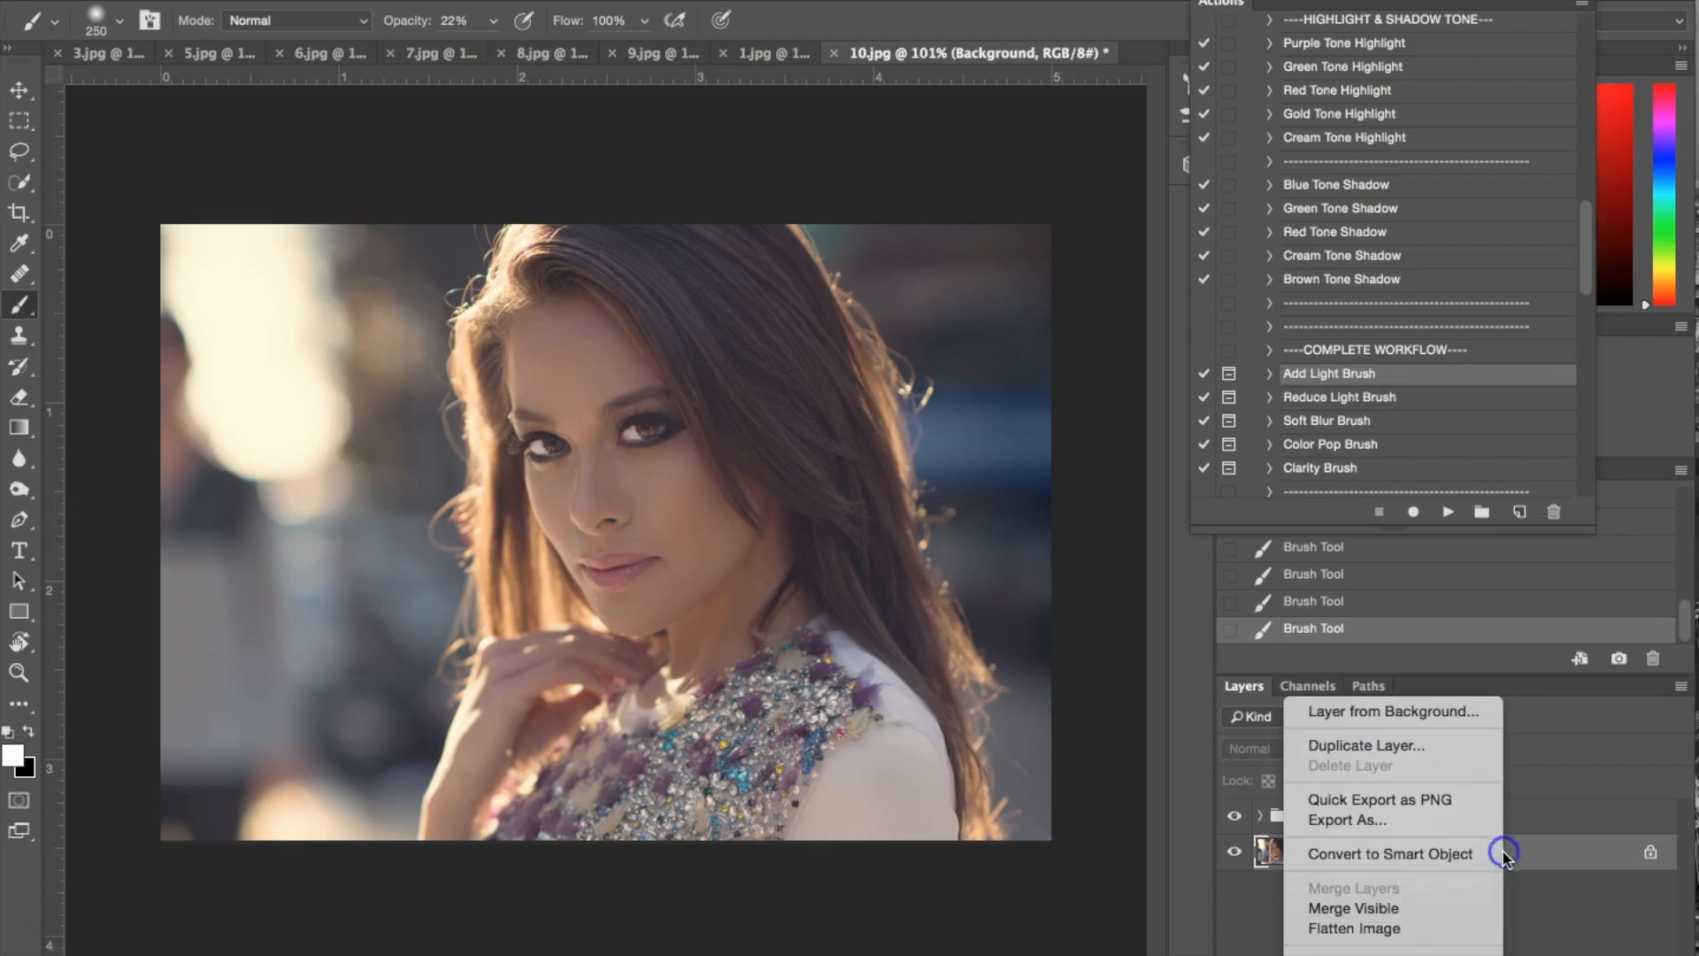
click(1455, 932)
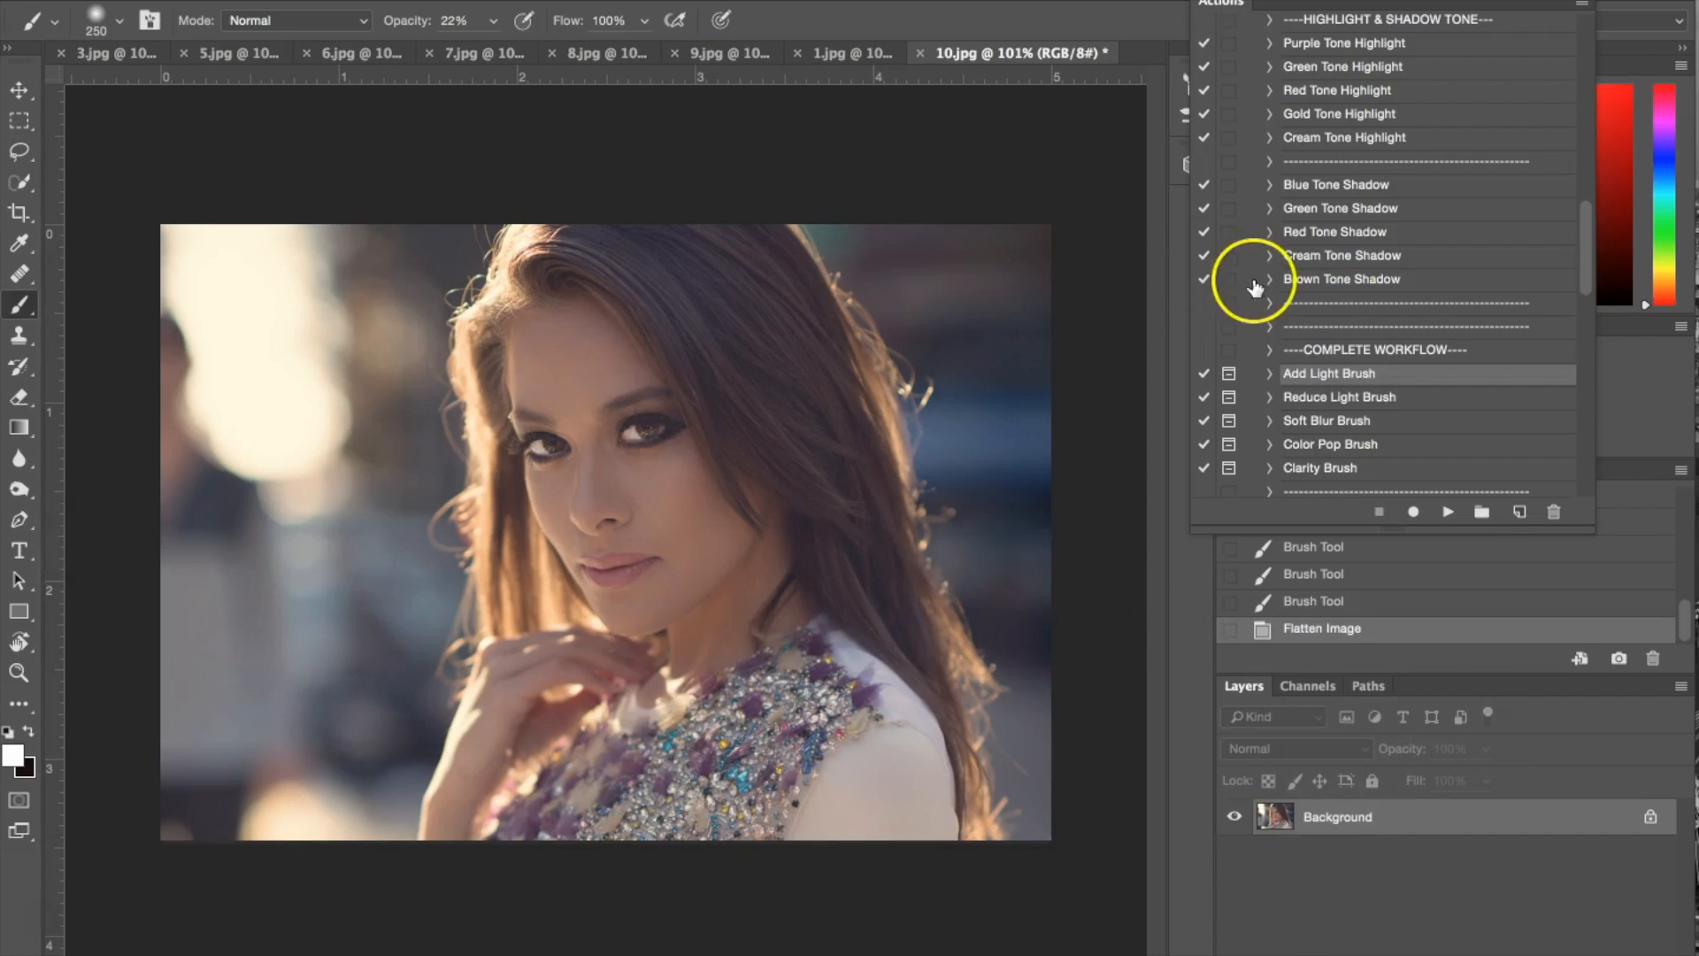
Step: Apply the Gold Tone Highlight and Cream Tone Shadow actions to the portrait
scroll(1378, 347, up, 3)
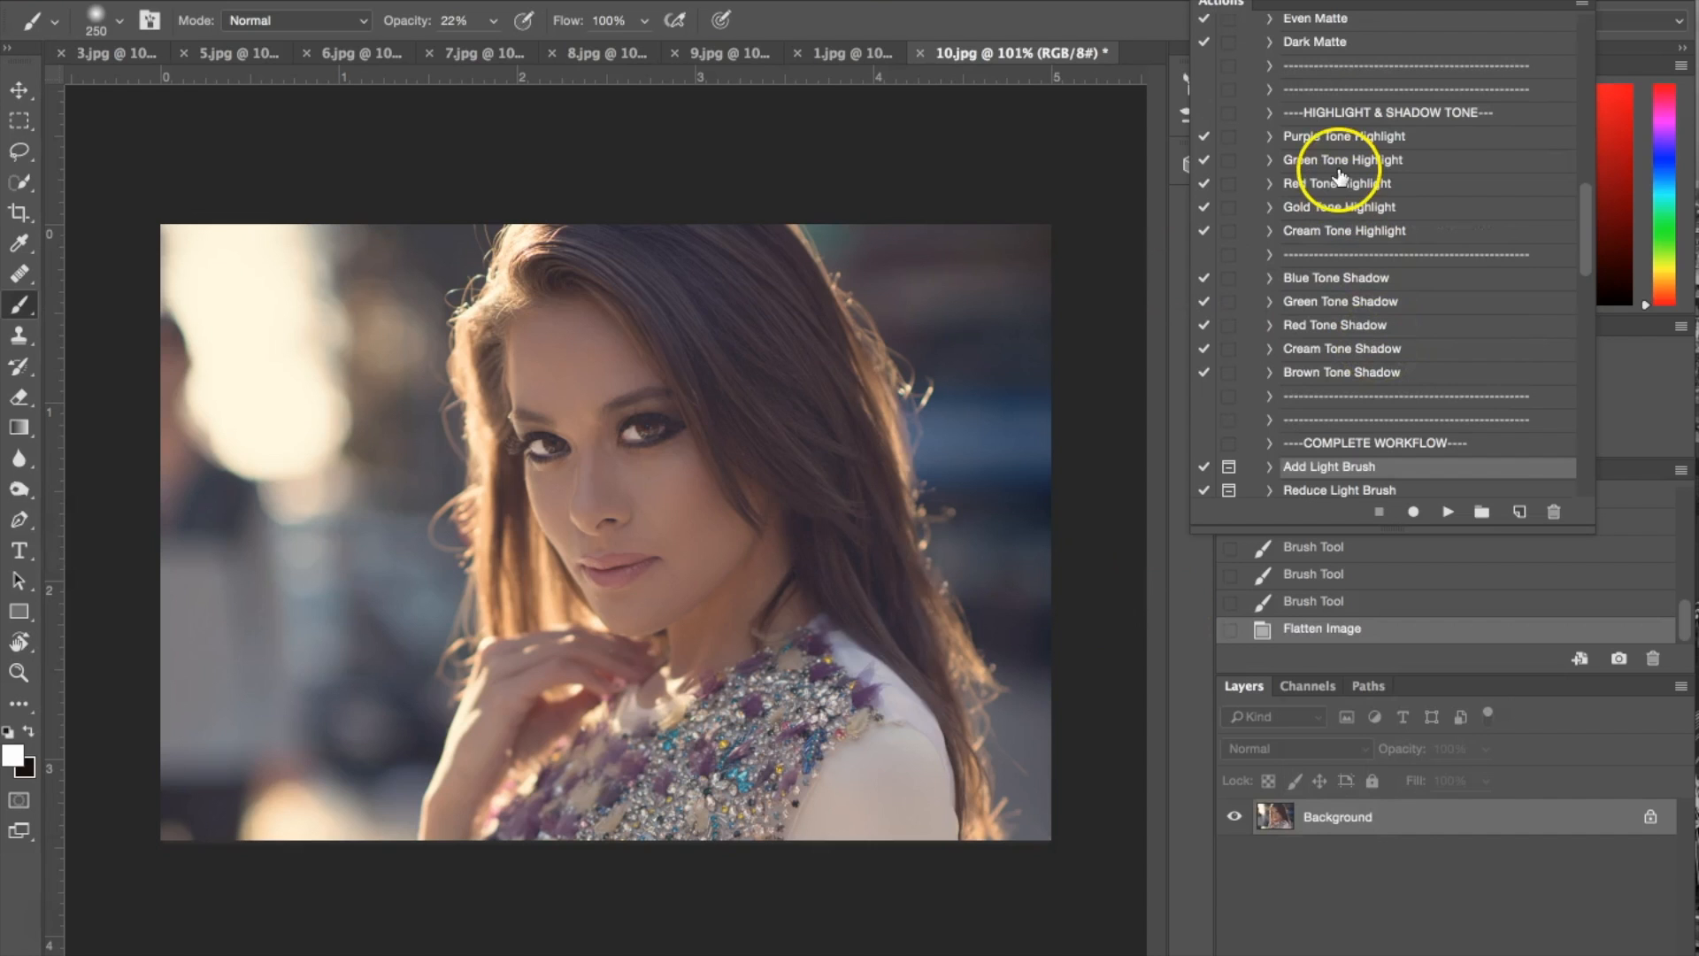
click(1368, 215)
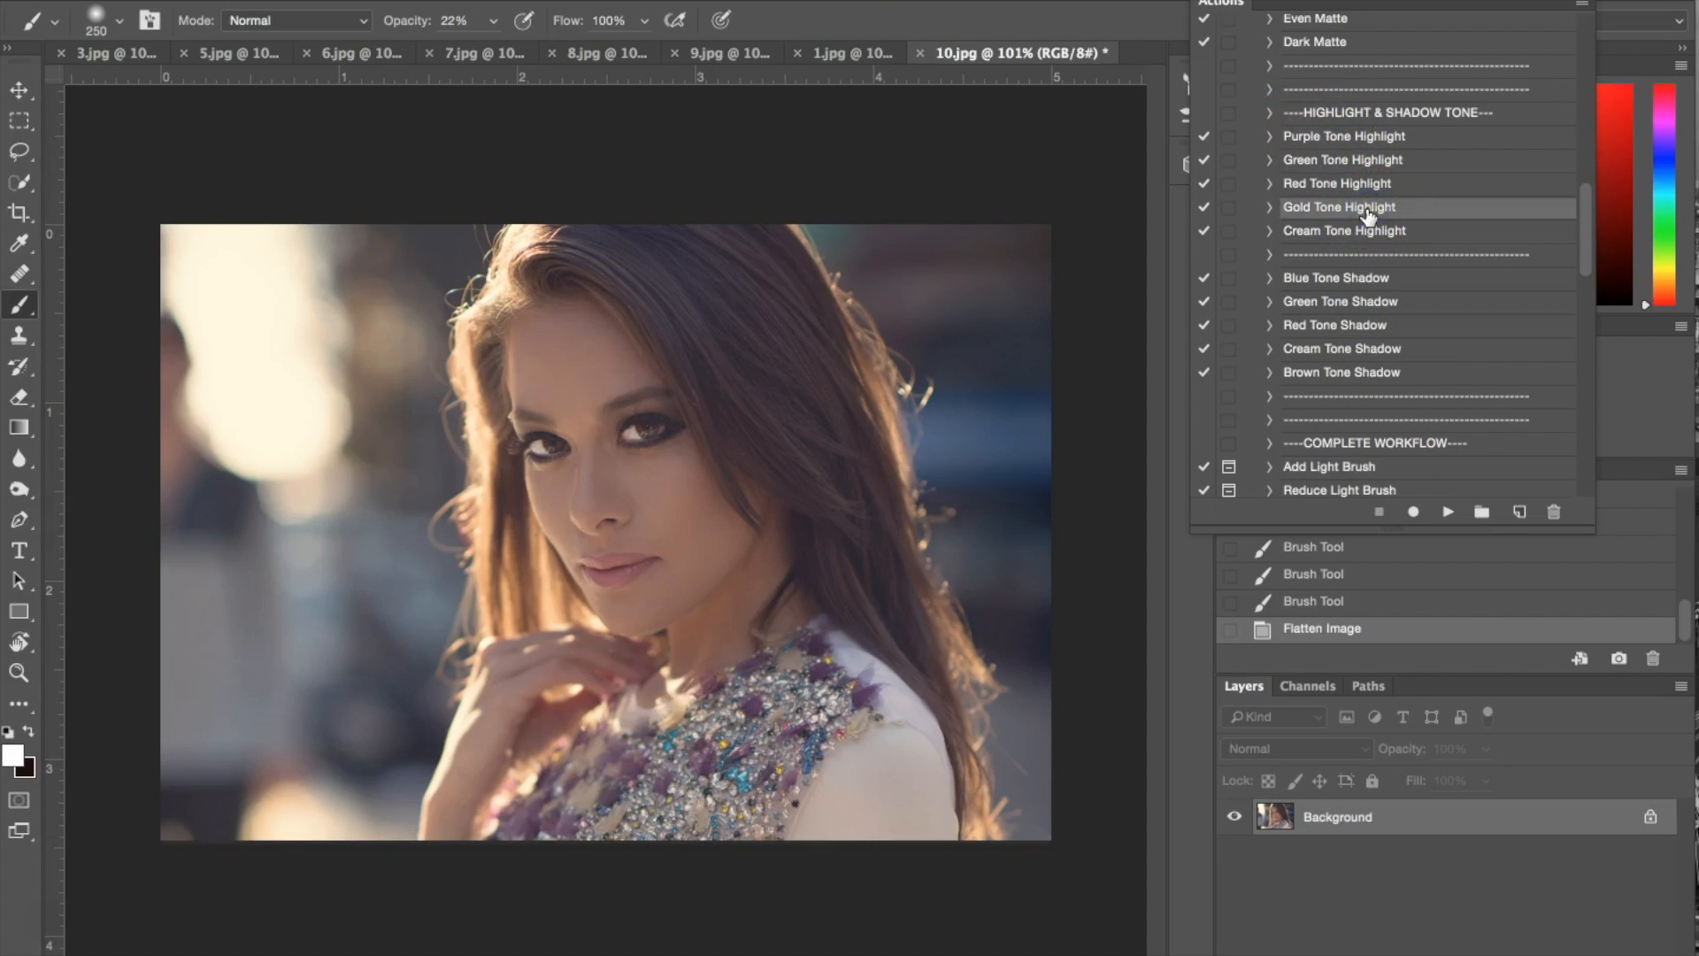
click(1447, 511)
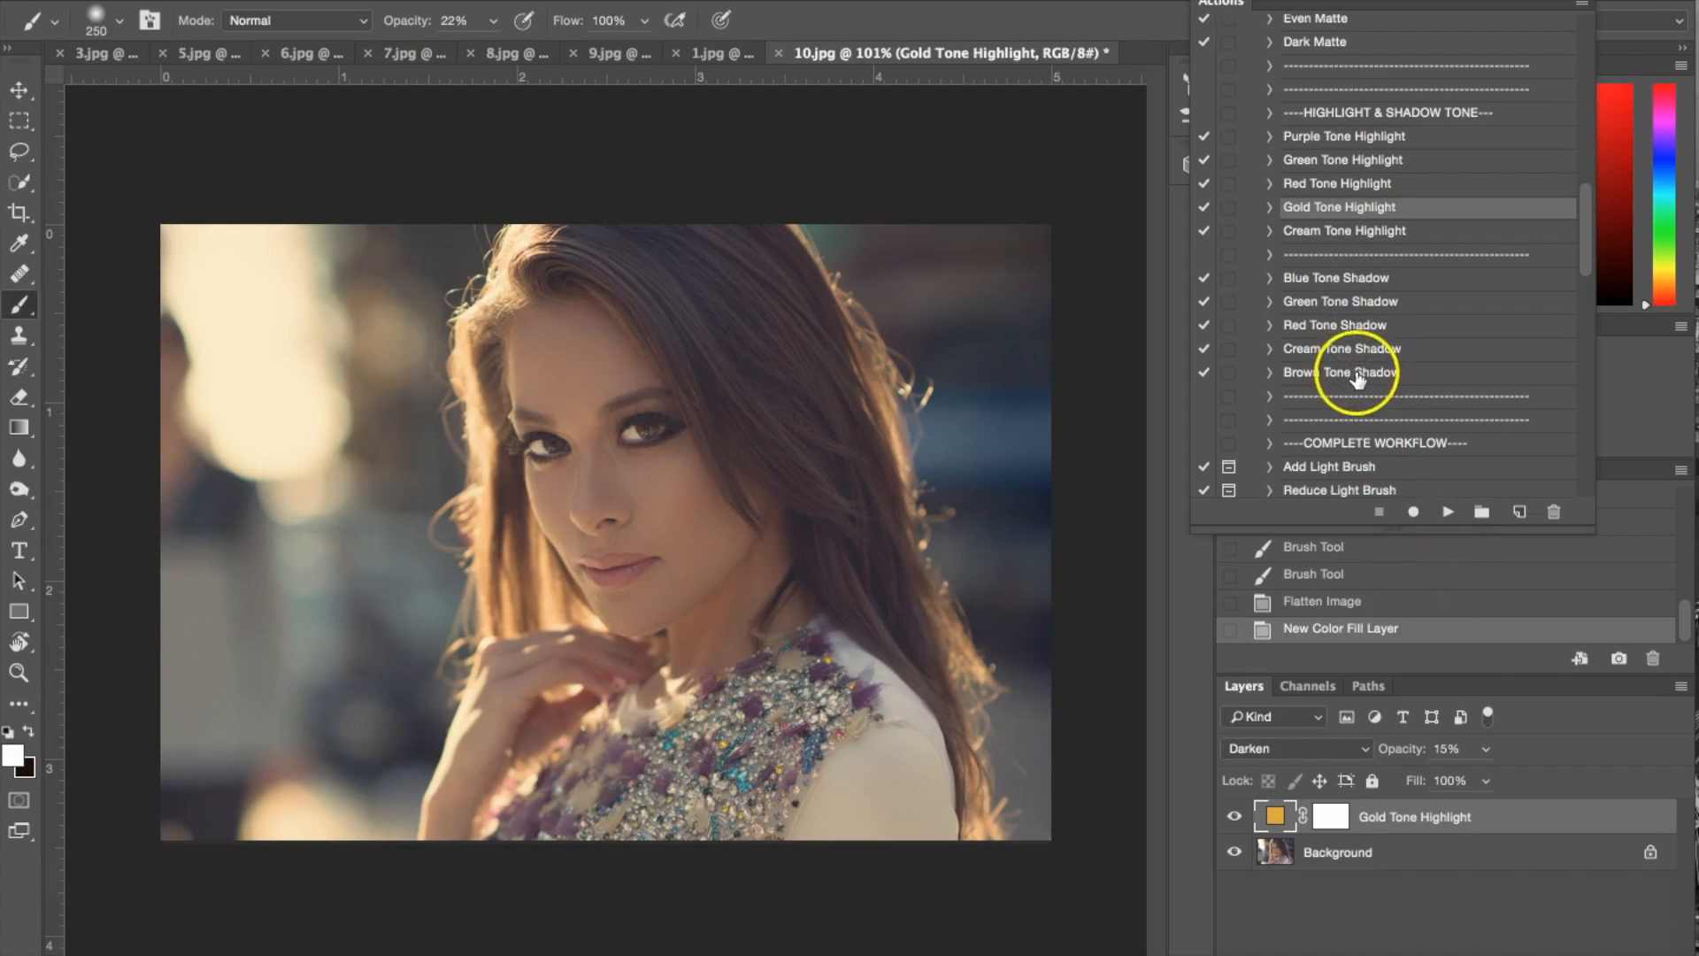
click(1326, 349)
click(1448, 511)
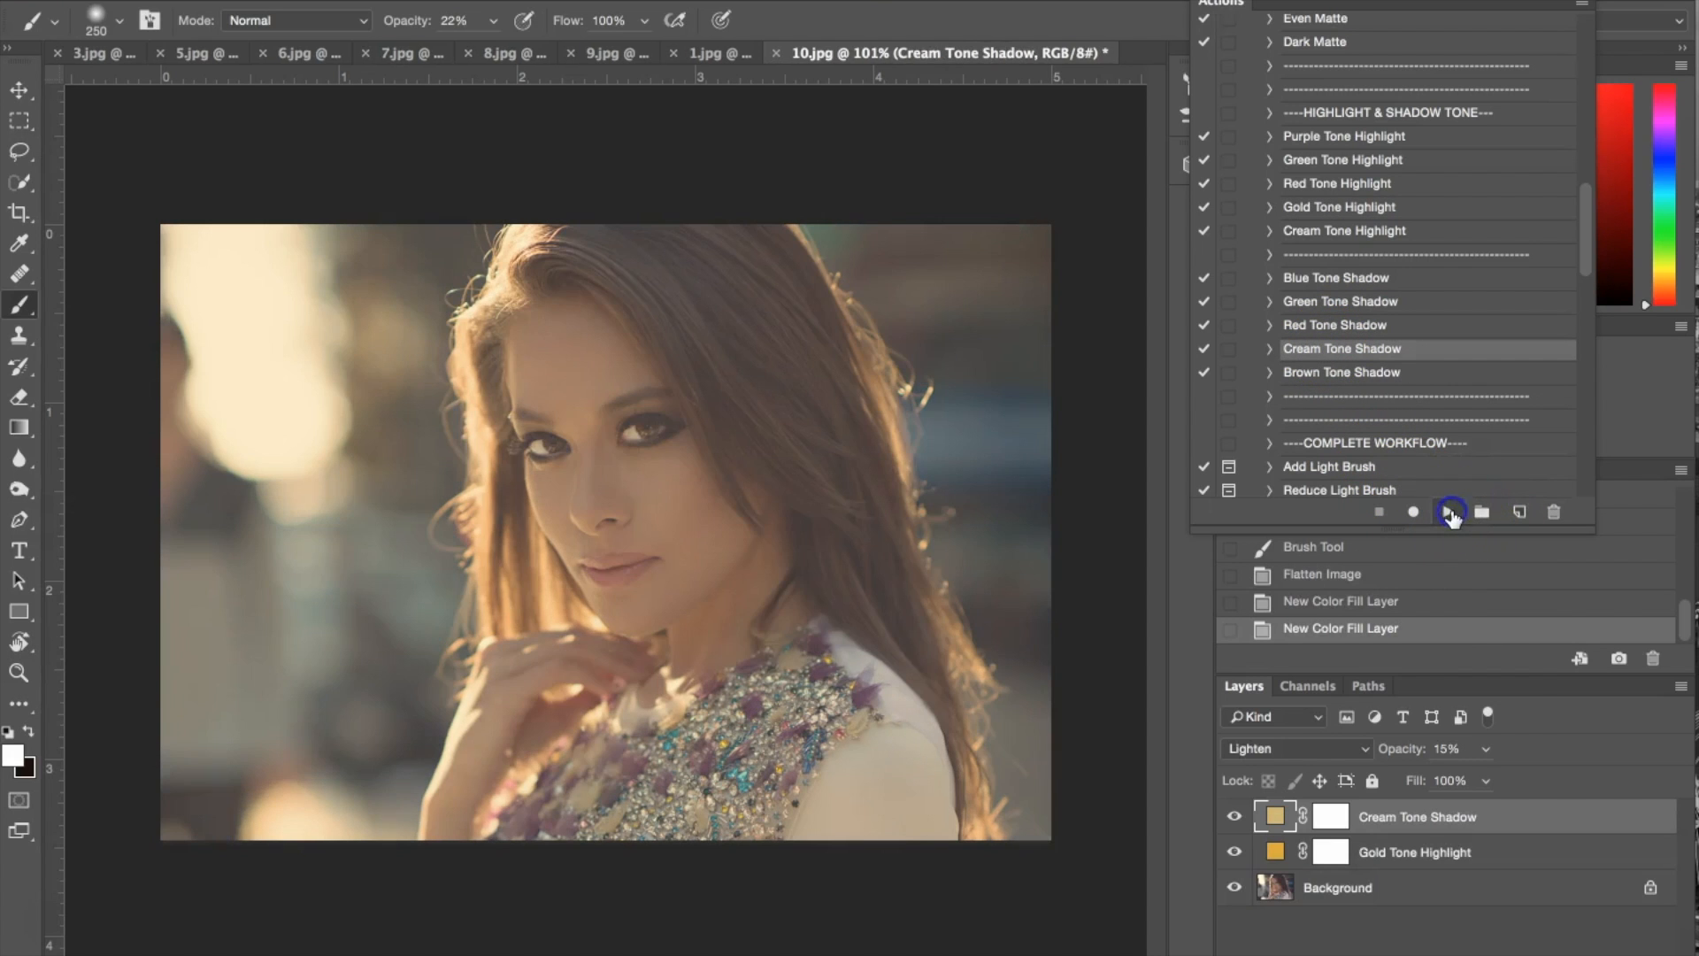
Step: Reduce the Cream Tone Shadow layer's opacity and flatten both tone layers into the background
click(1485, 751)
drag(1473, 780, 1466, 778)
click(1439, 857)
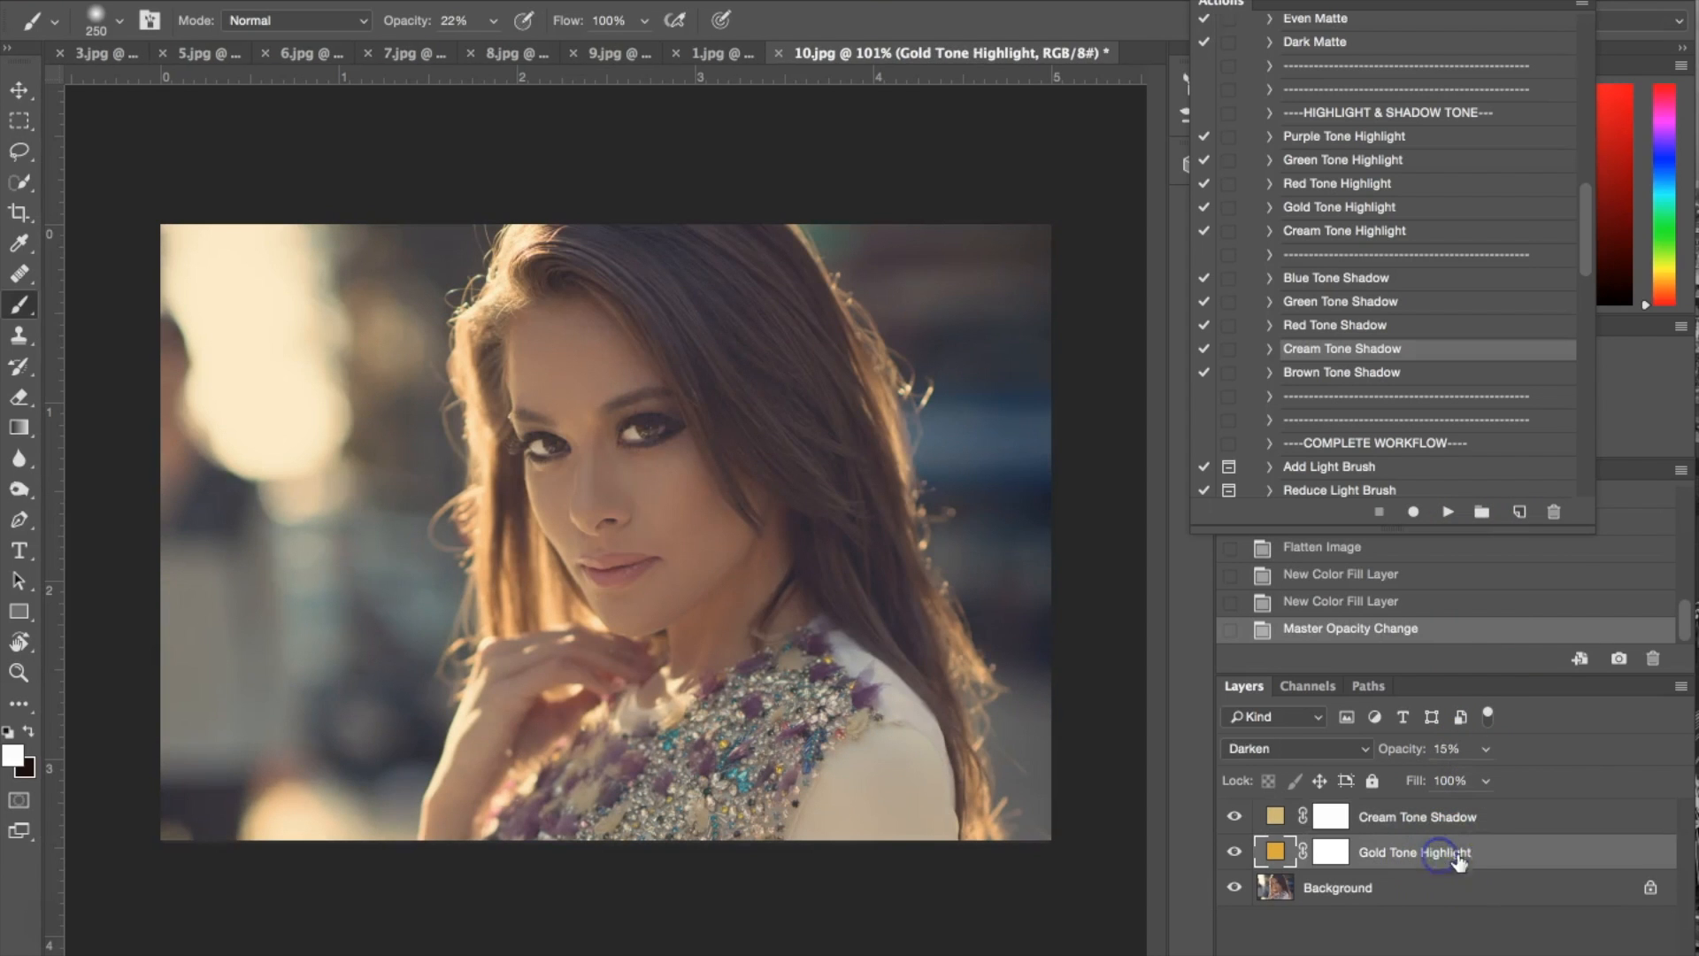
right_click(1510, 885)
click(1474, 929)
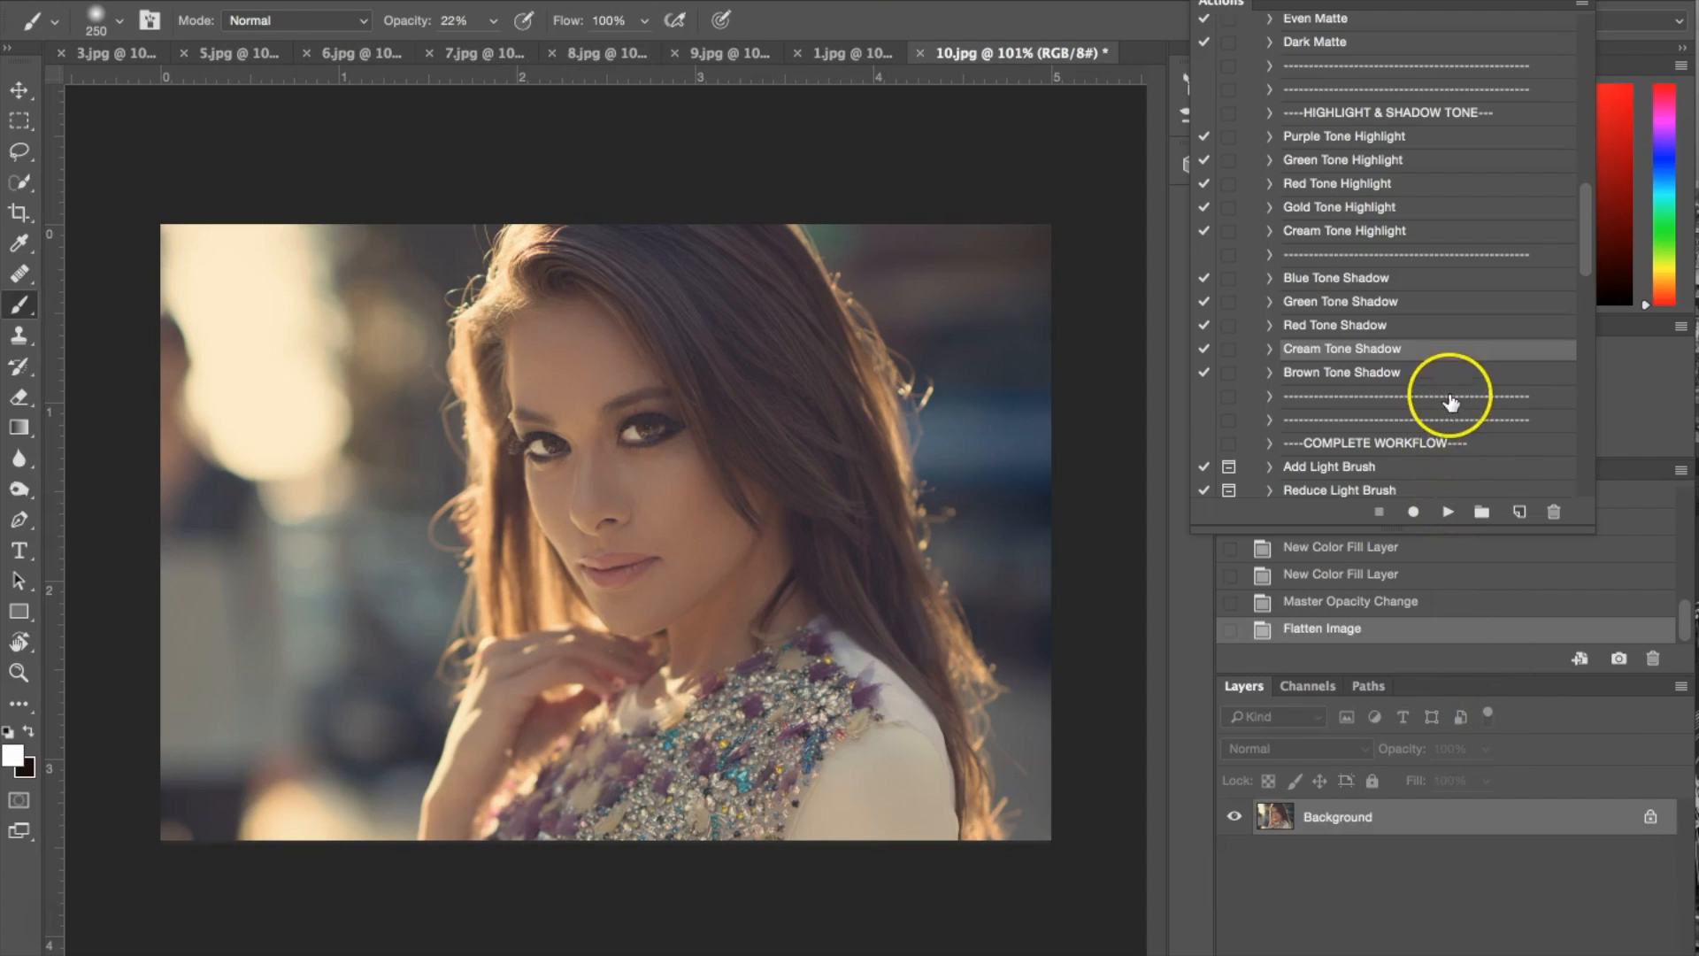
Step: Run the Bronze action from the Light Burst Overlay group and continue to its gradient fill settings
scroll(1452, 394, up, 5)
scroll(1452, 402, up, 10)
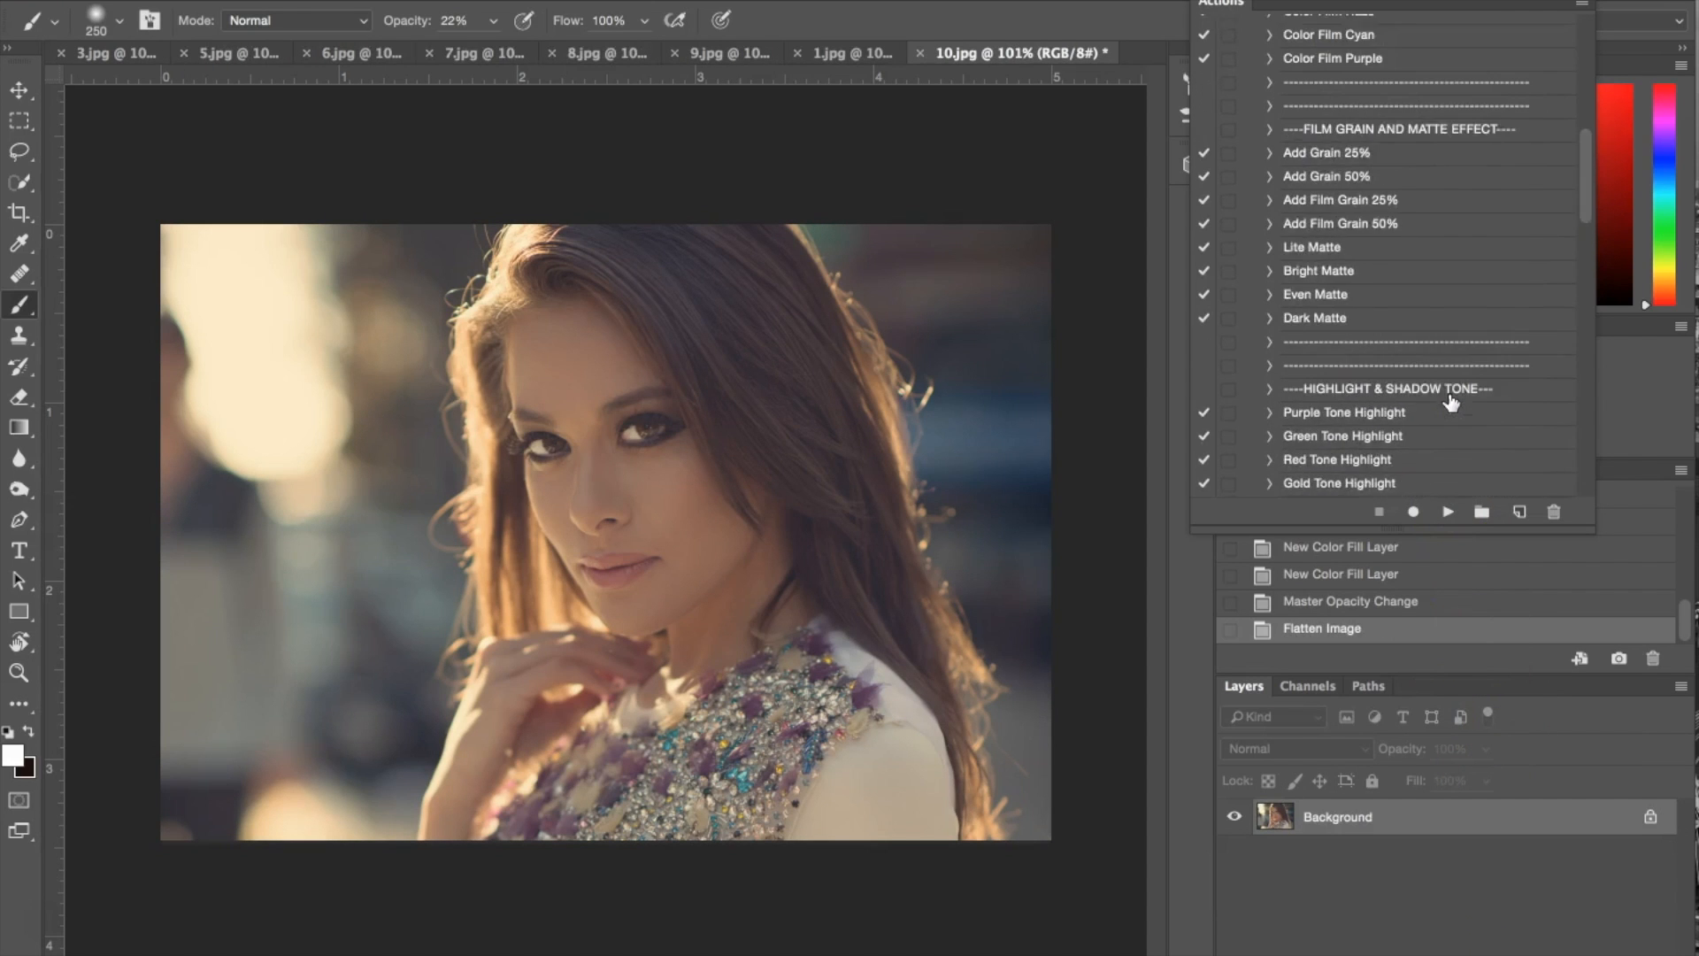
scroll(1452, 402, down, 20)
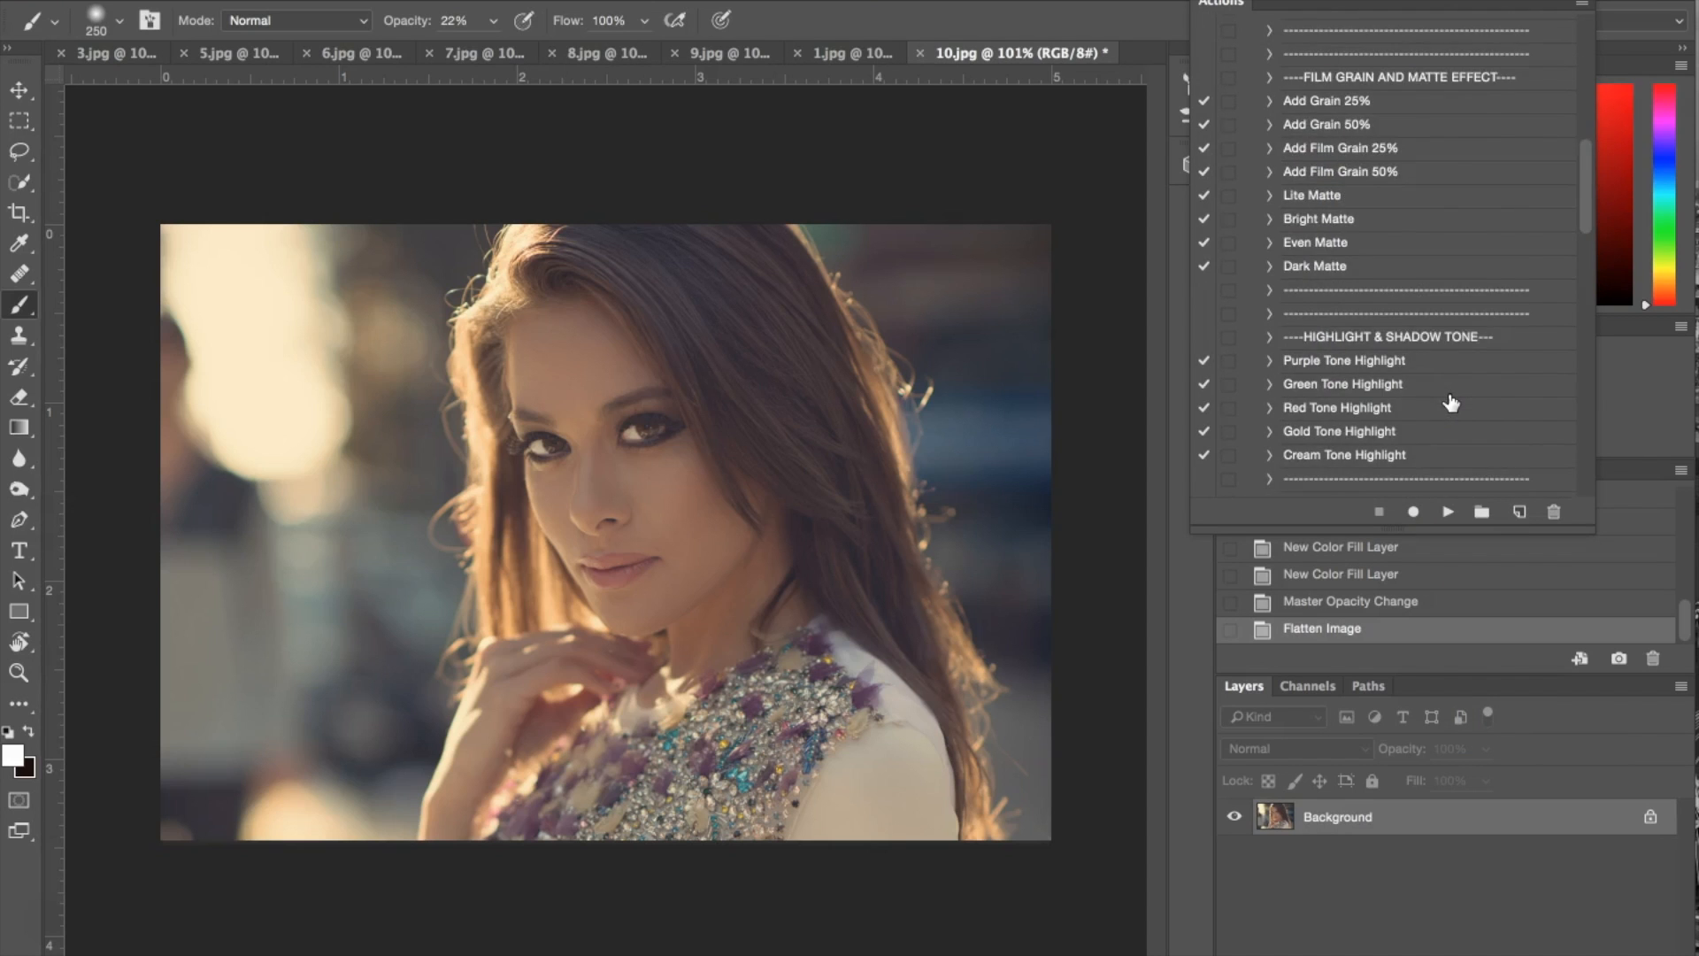
scroll(1452, 403, down, 15)
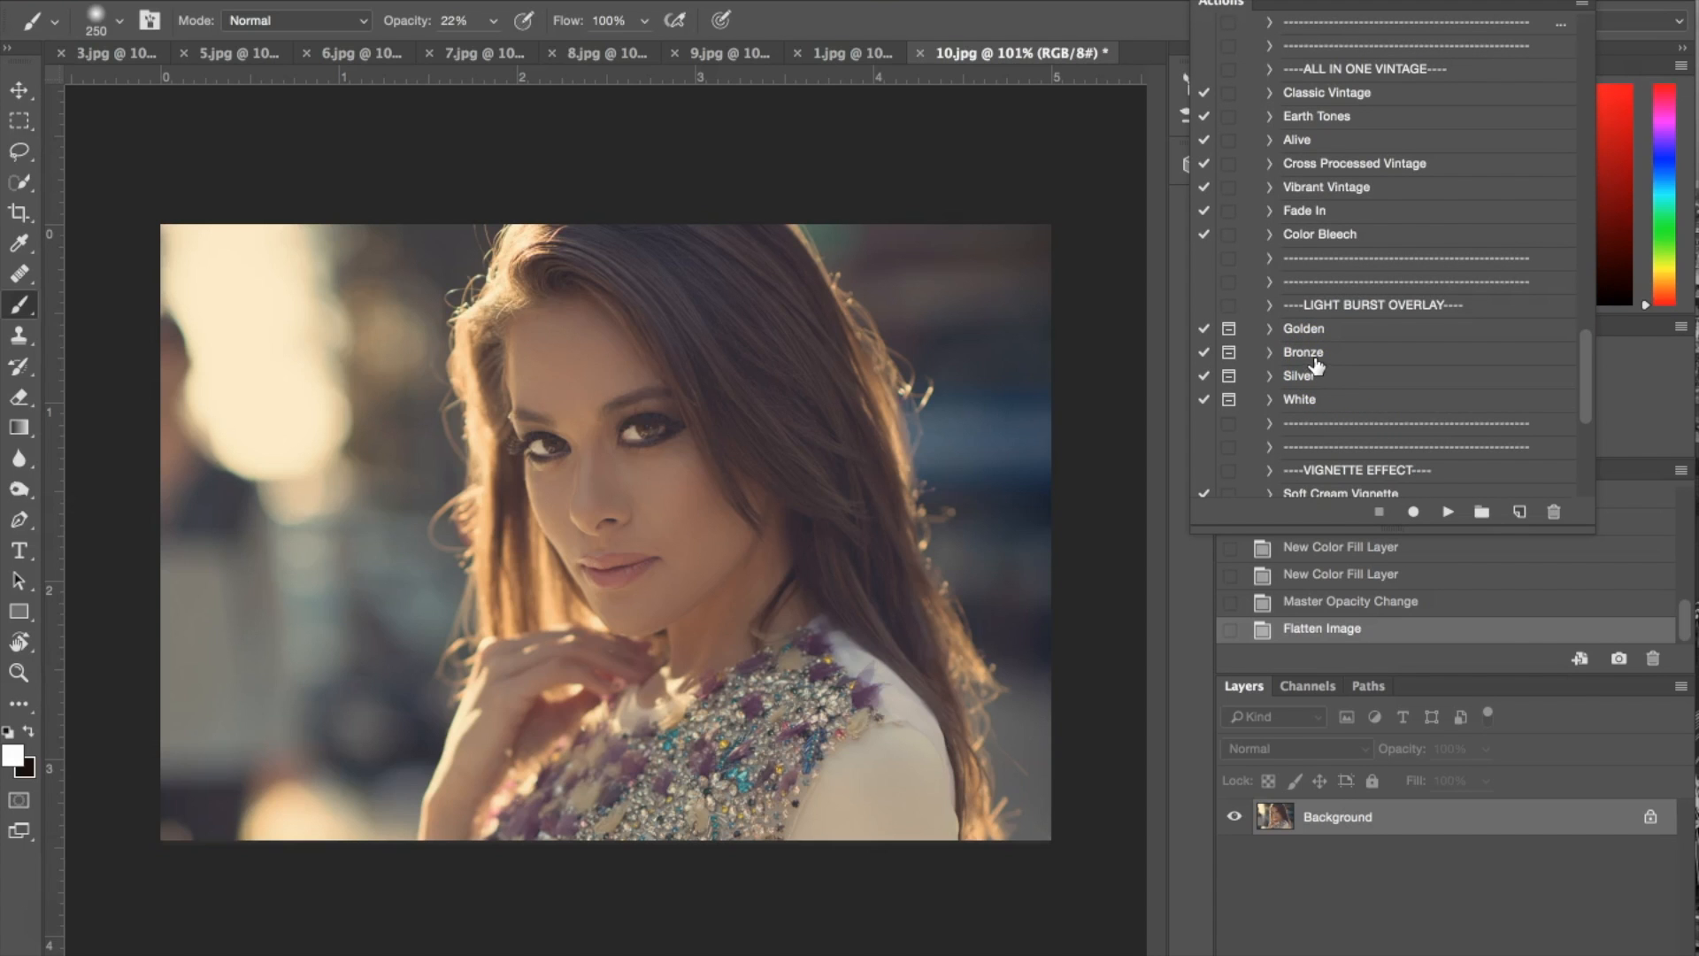
click(1316, 353)
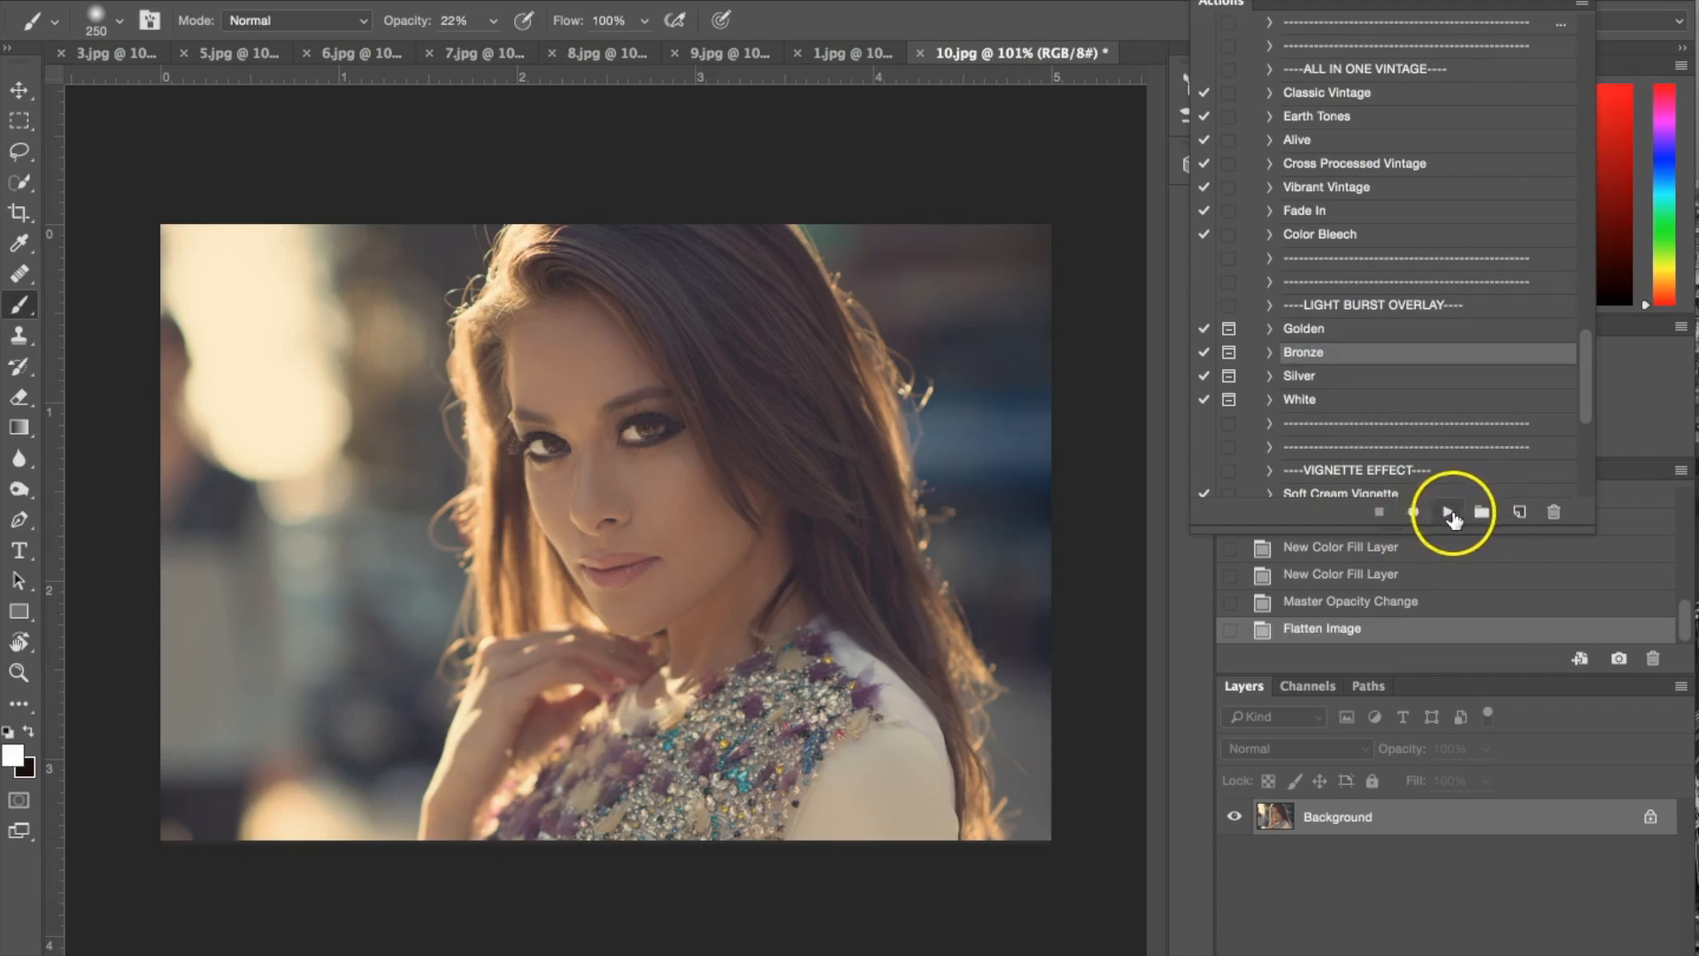
click(1449, 512)
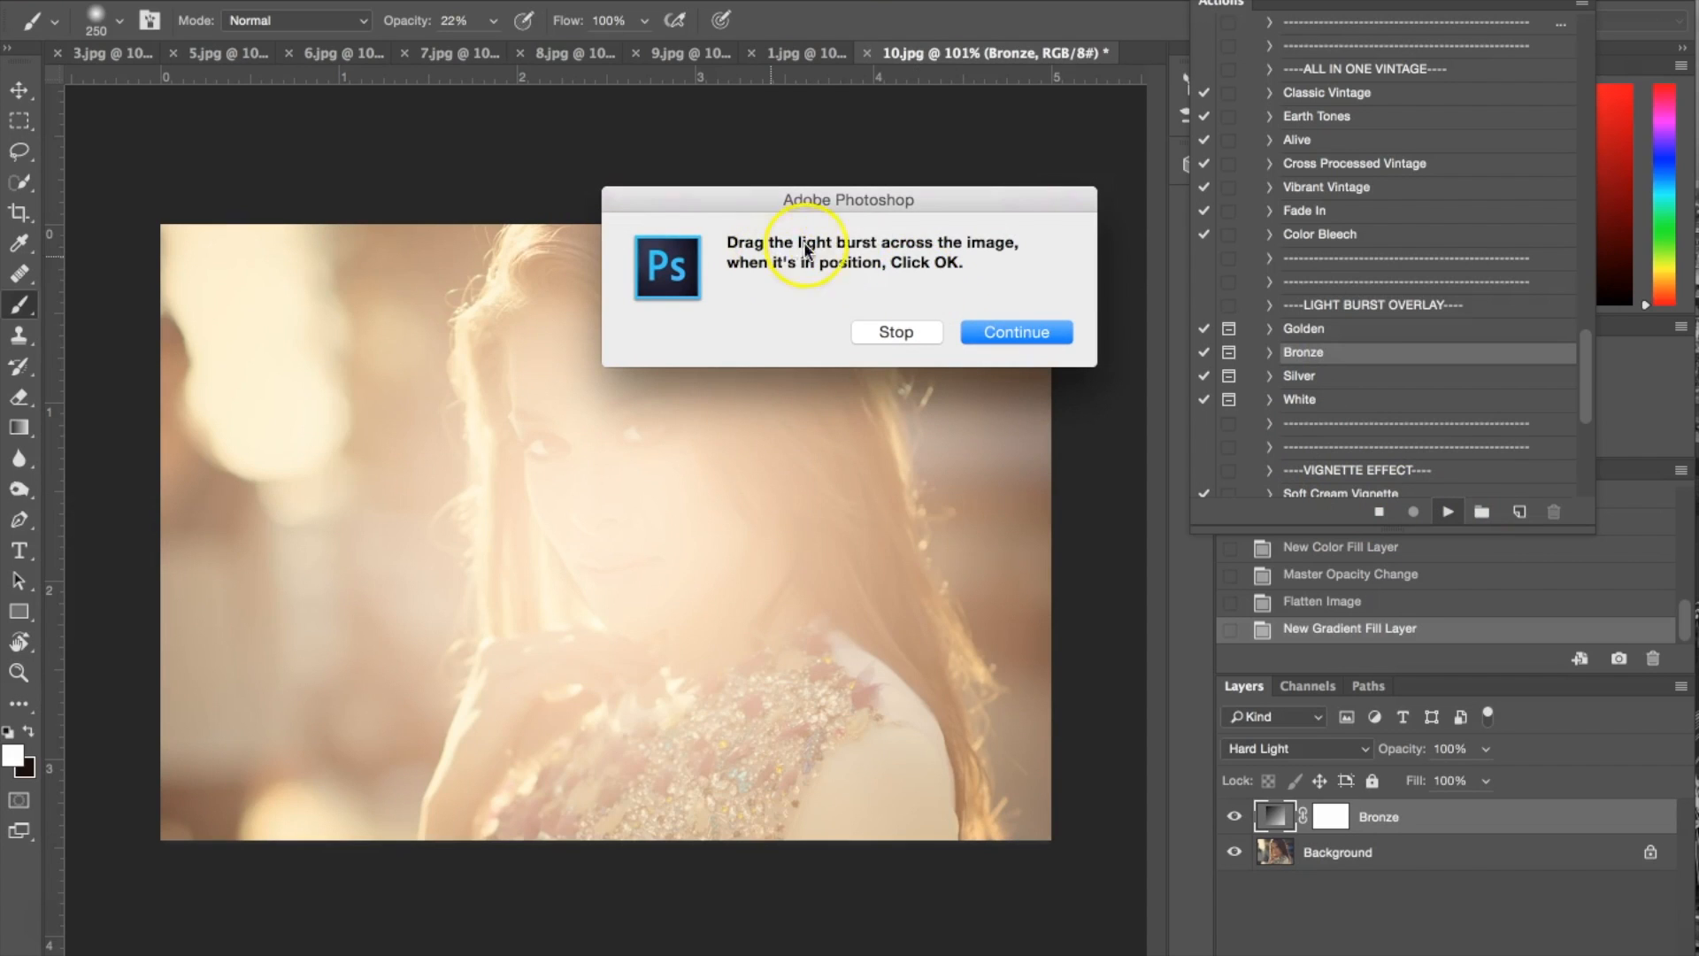
click(1016, 333)
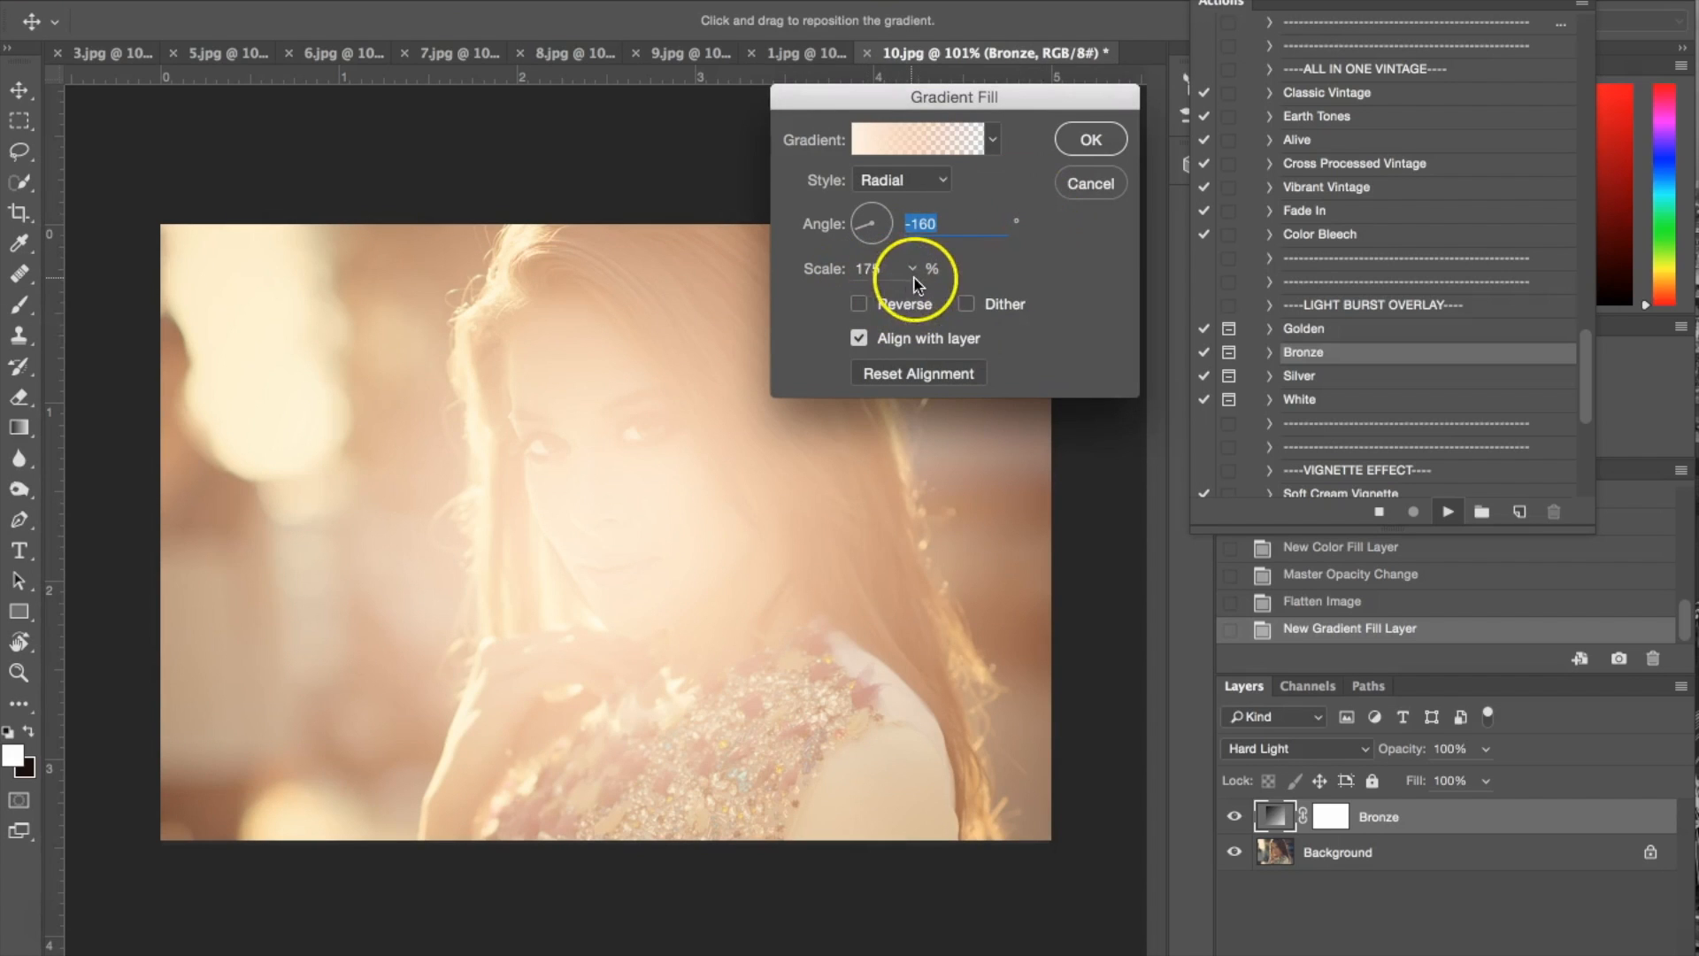
Step: Scale the Bronze light burst to 111% and place it over the bright background in the photo's upper-left corner
click(912, 268)
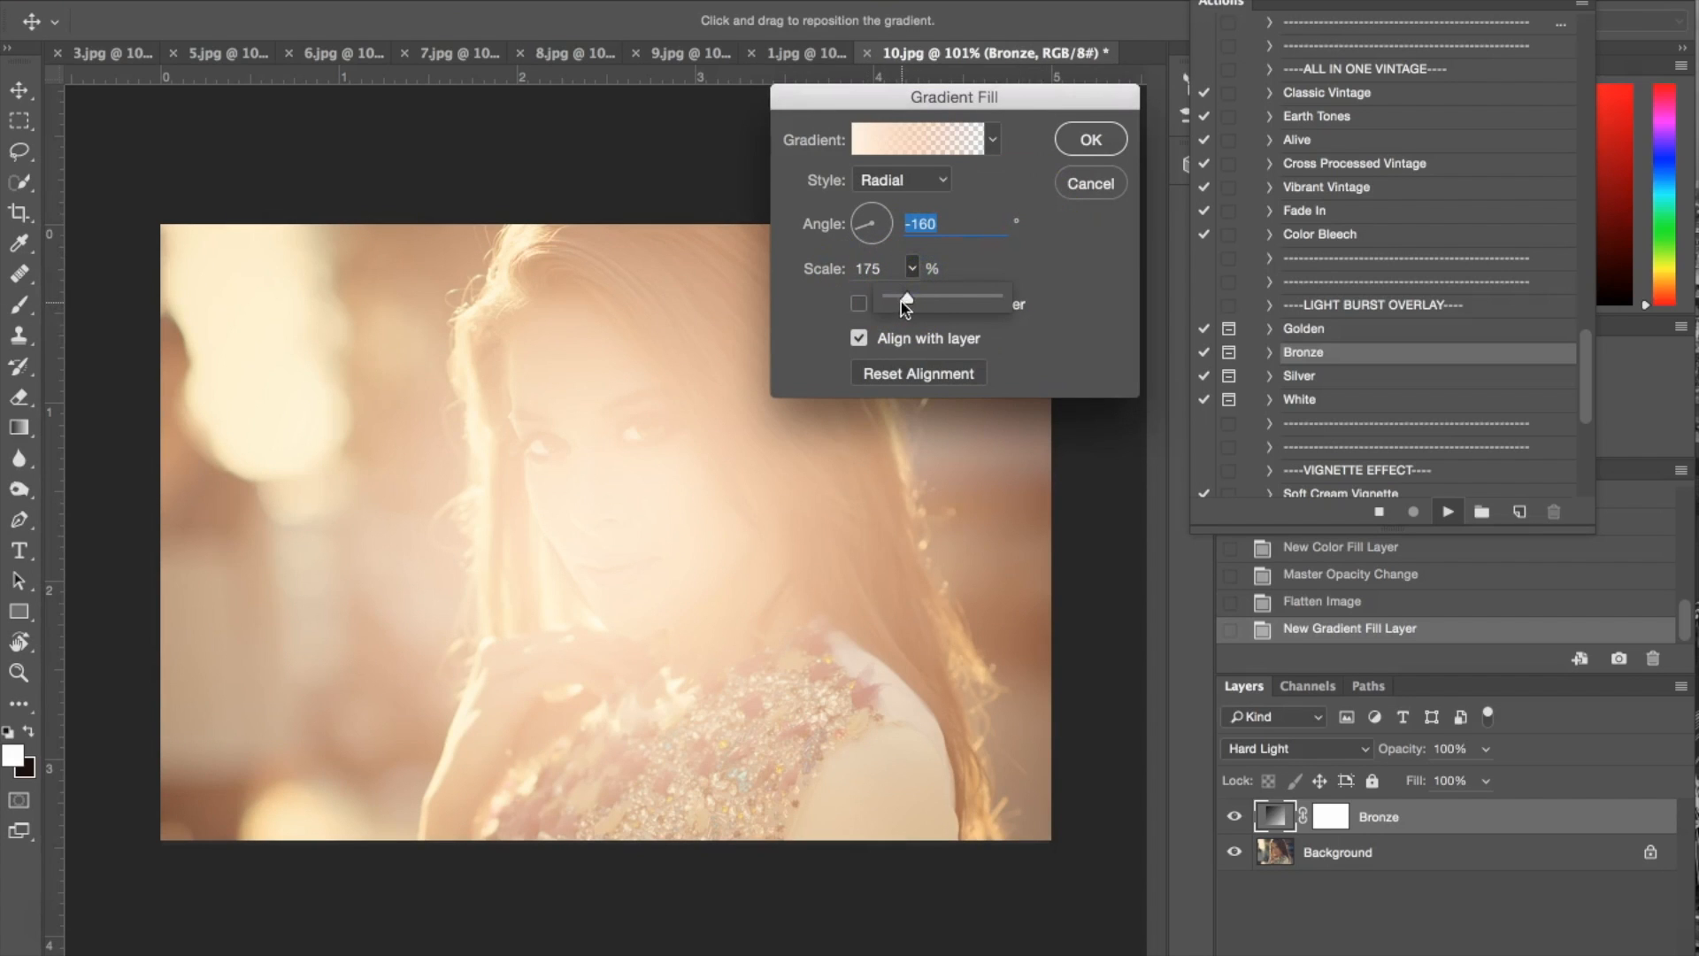
drag(904, 302, 900, 301)
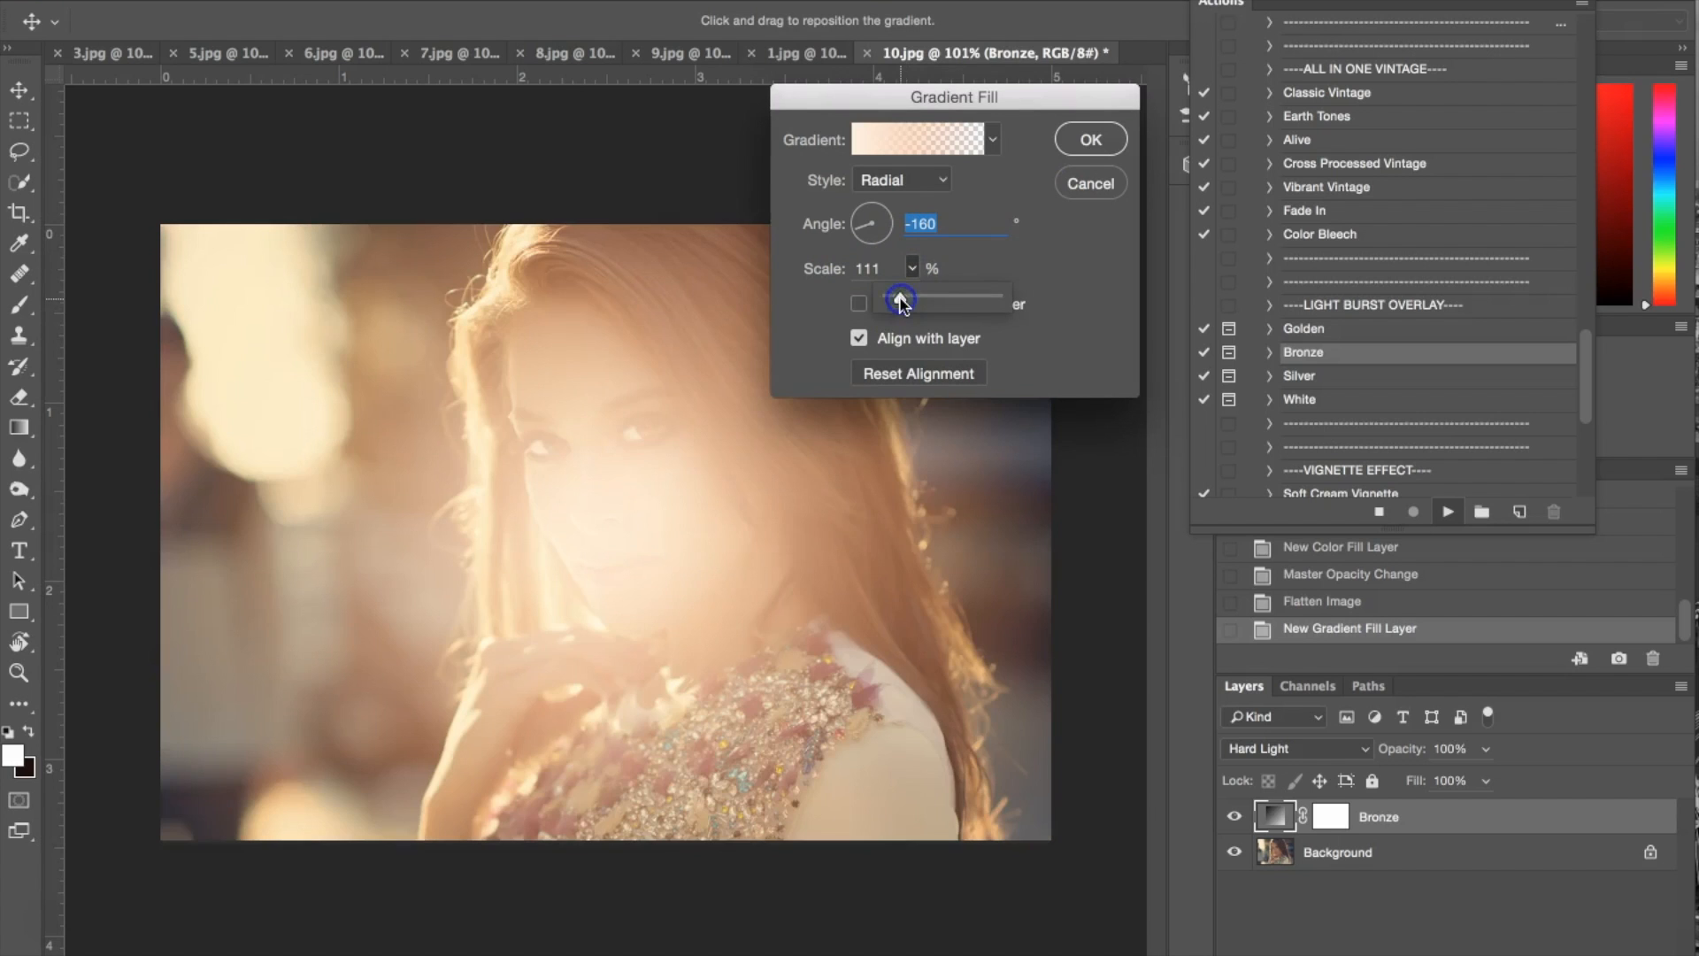
drag(647, 512, 180, 295)
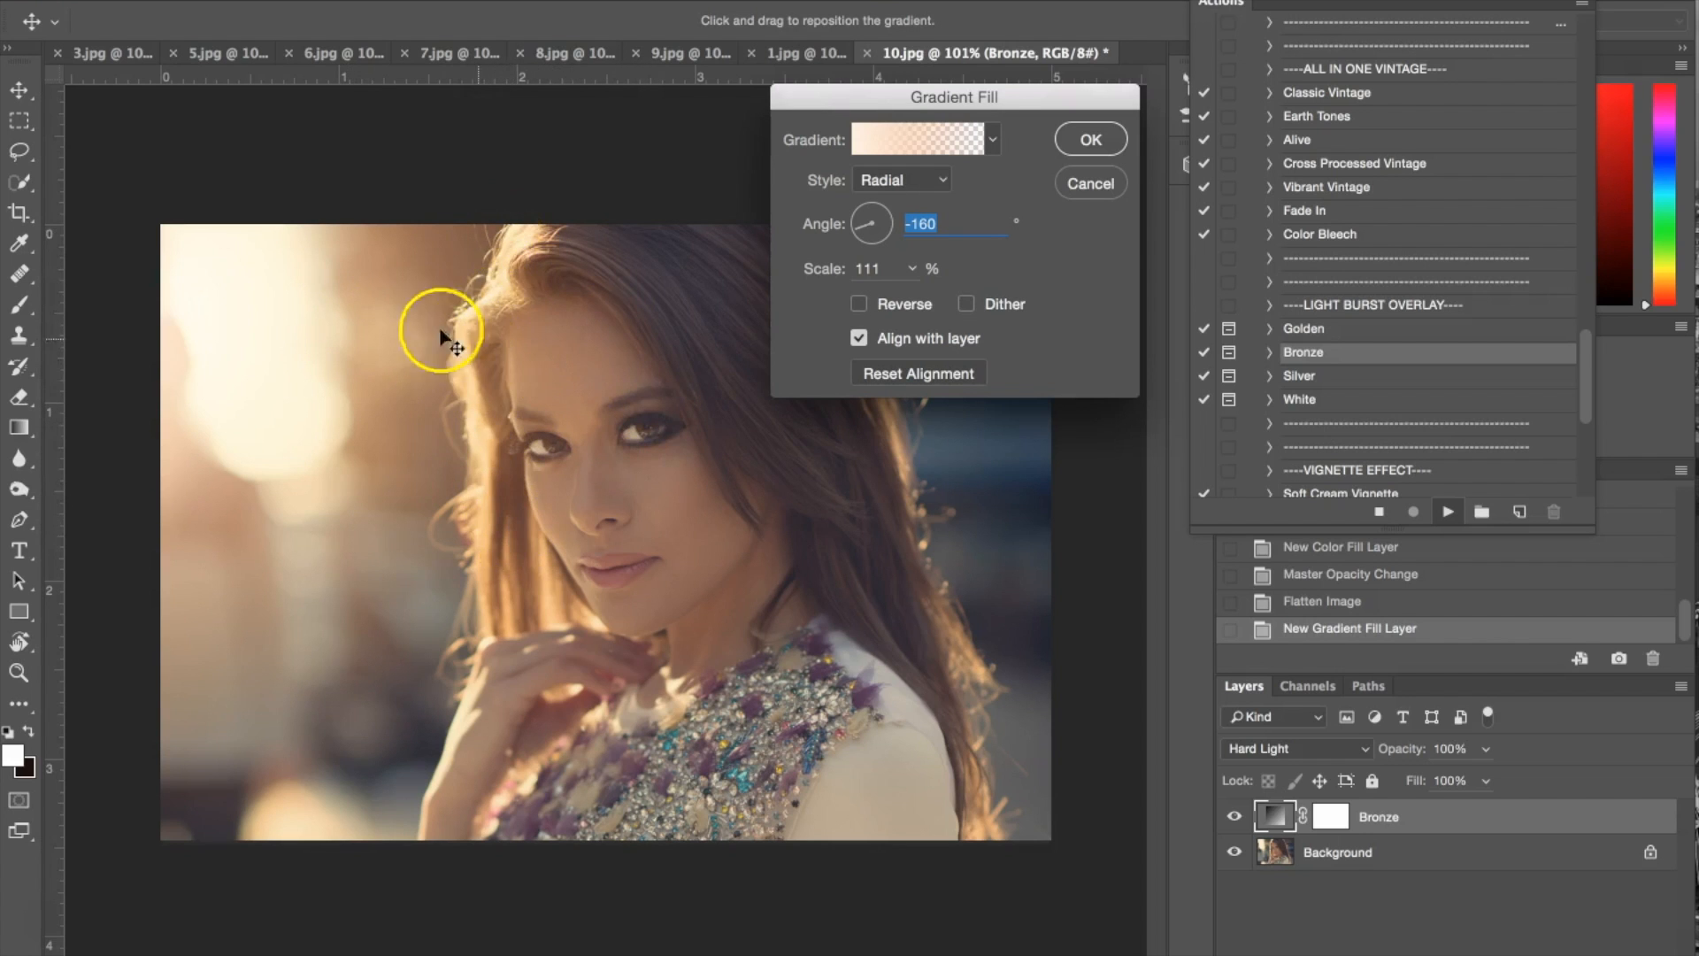
click(1091, 141)
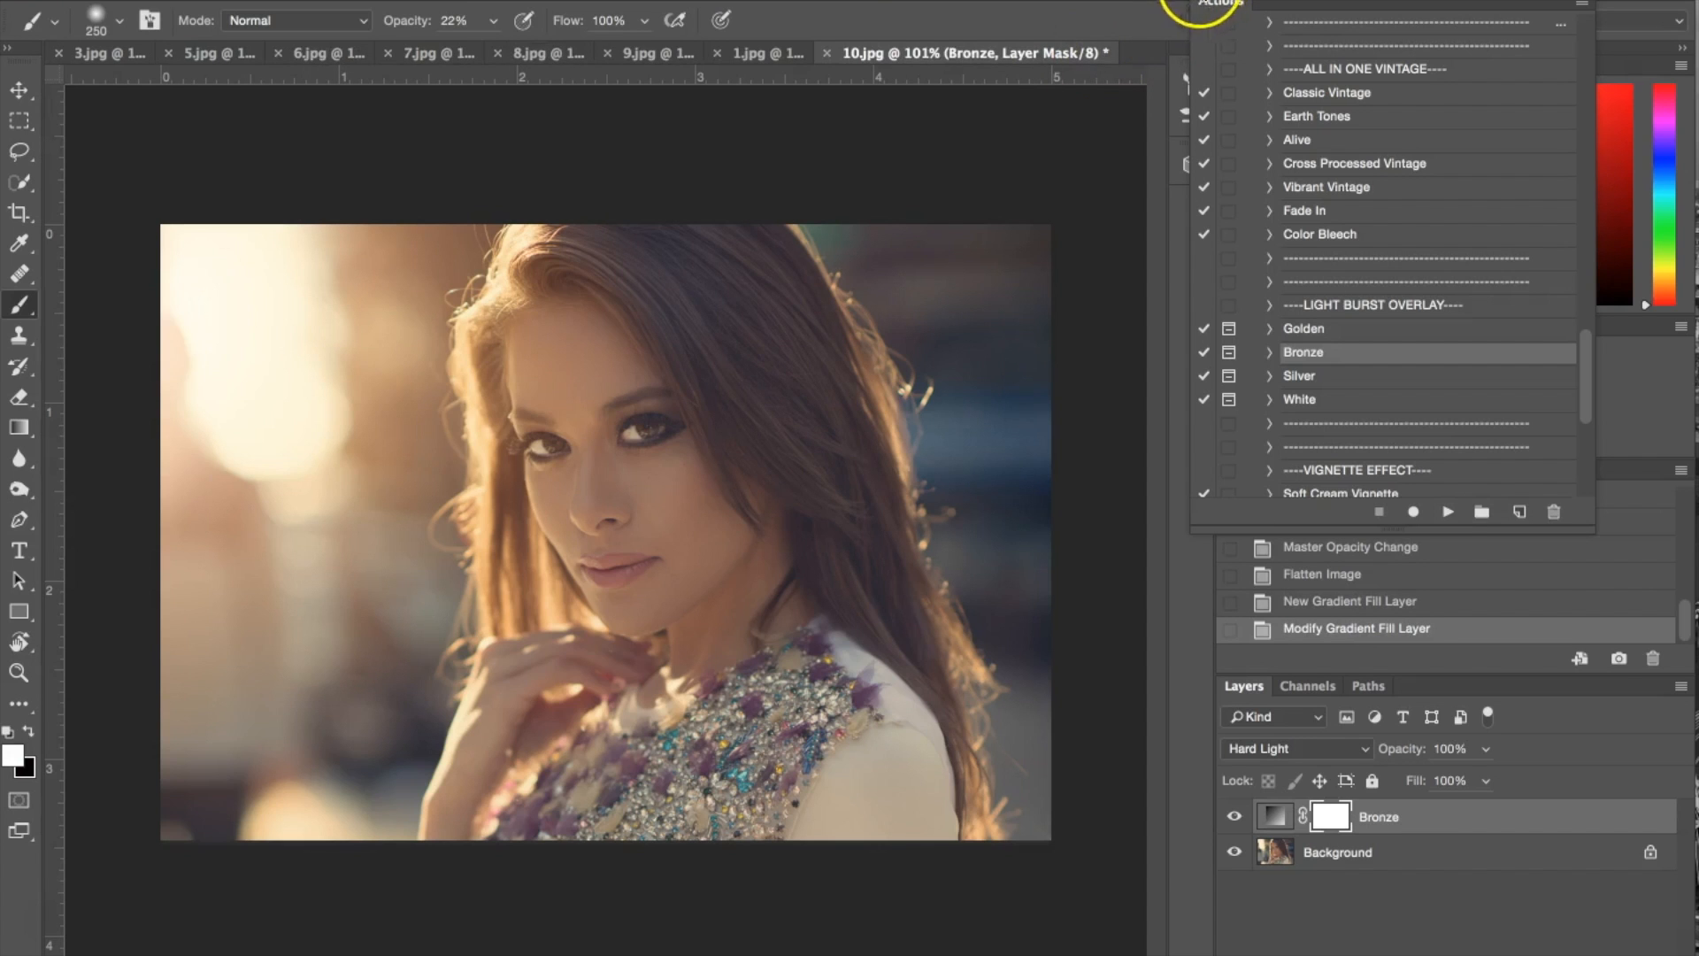
Step: Flatten the image to merge the Bronze light burst layer into the background
click(1200, 4)
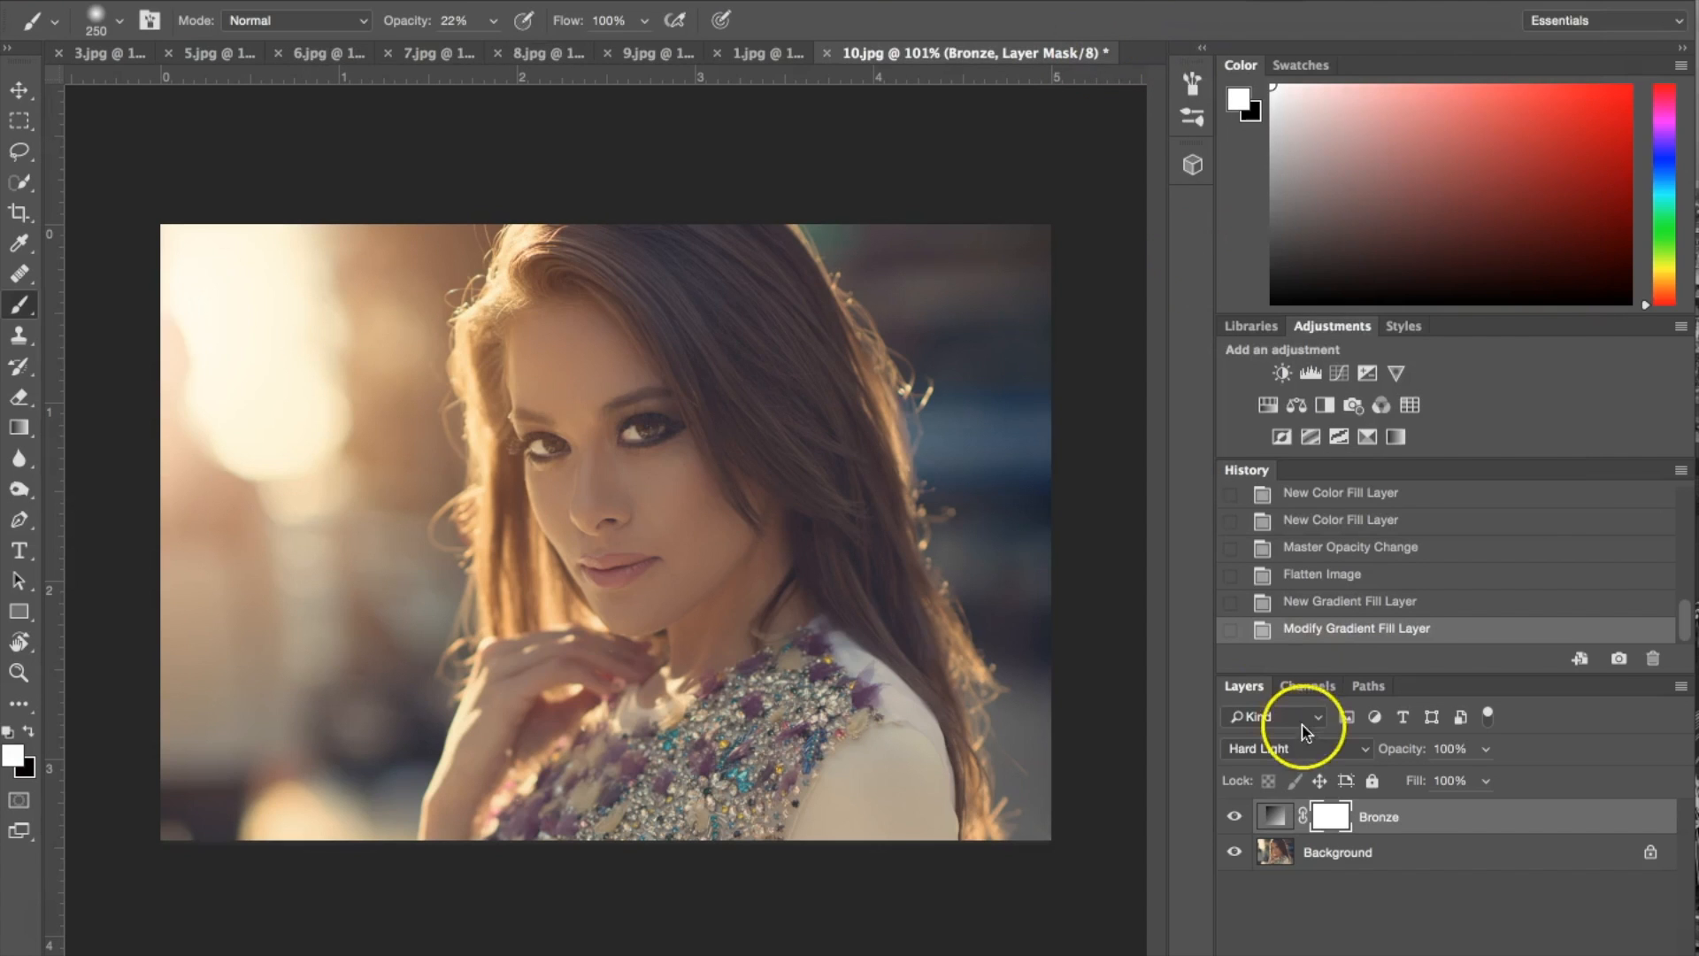
right_click(1429, 866)
click(1495, 929)
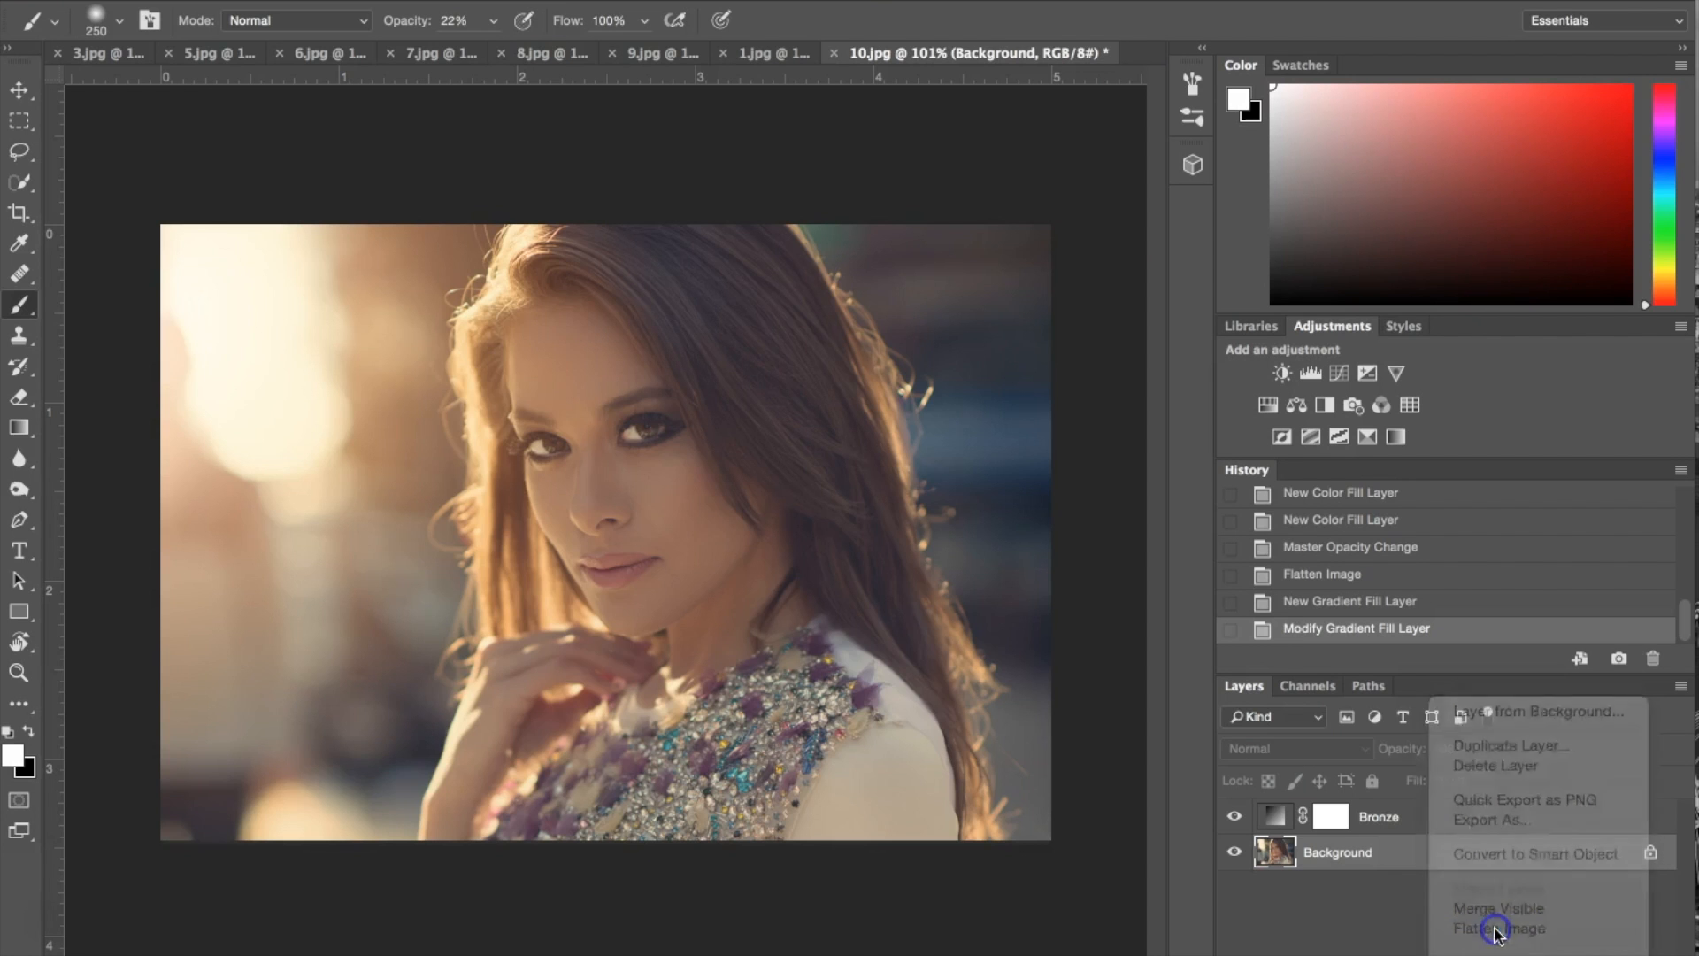
Step: Compare the edited portrait side by side with the original 10.jpg in its preview window, and close the preview
click(1515, 953)
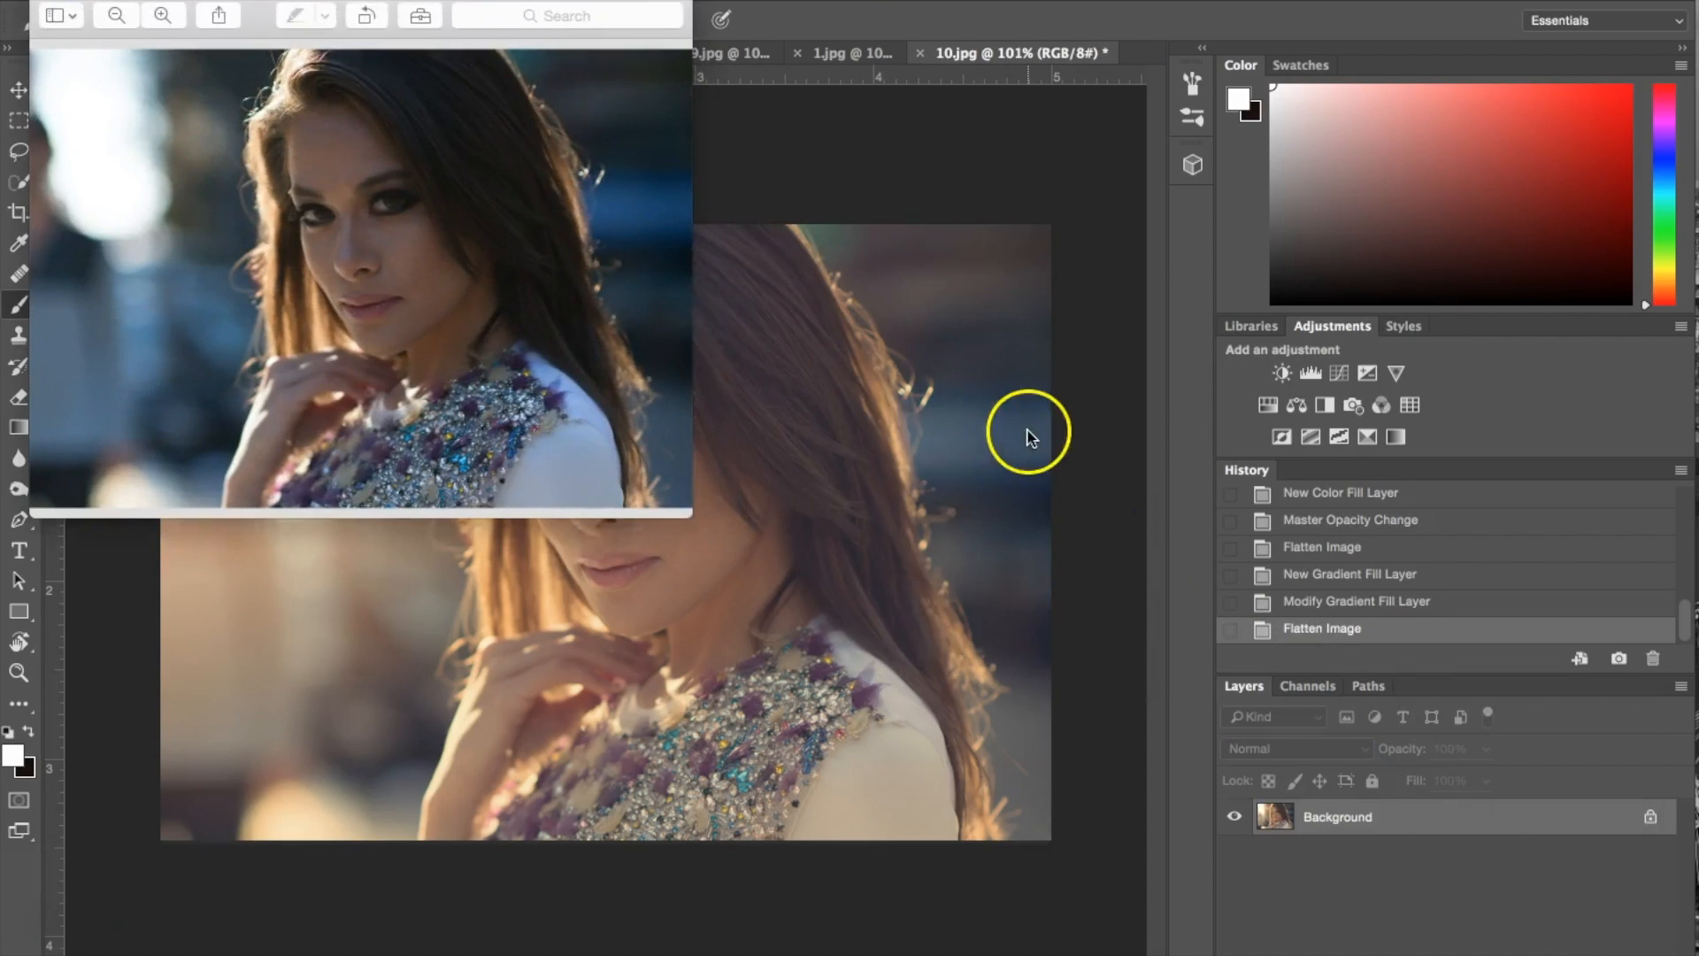
drag(323, 2, 1272, 7)
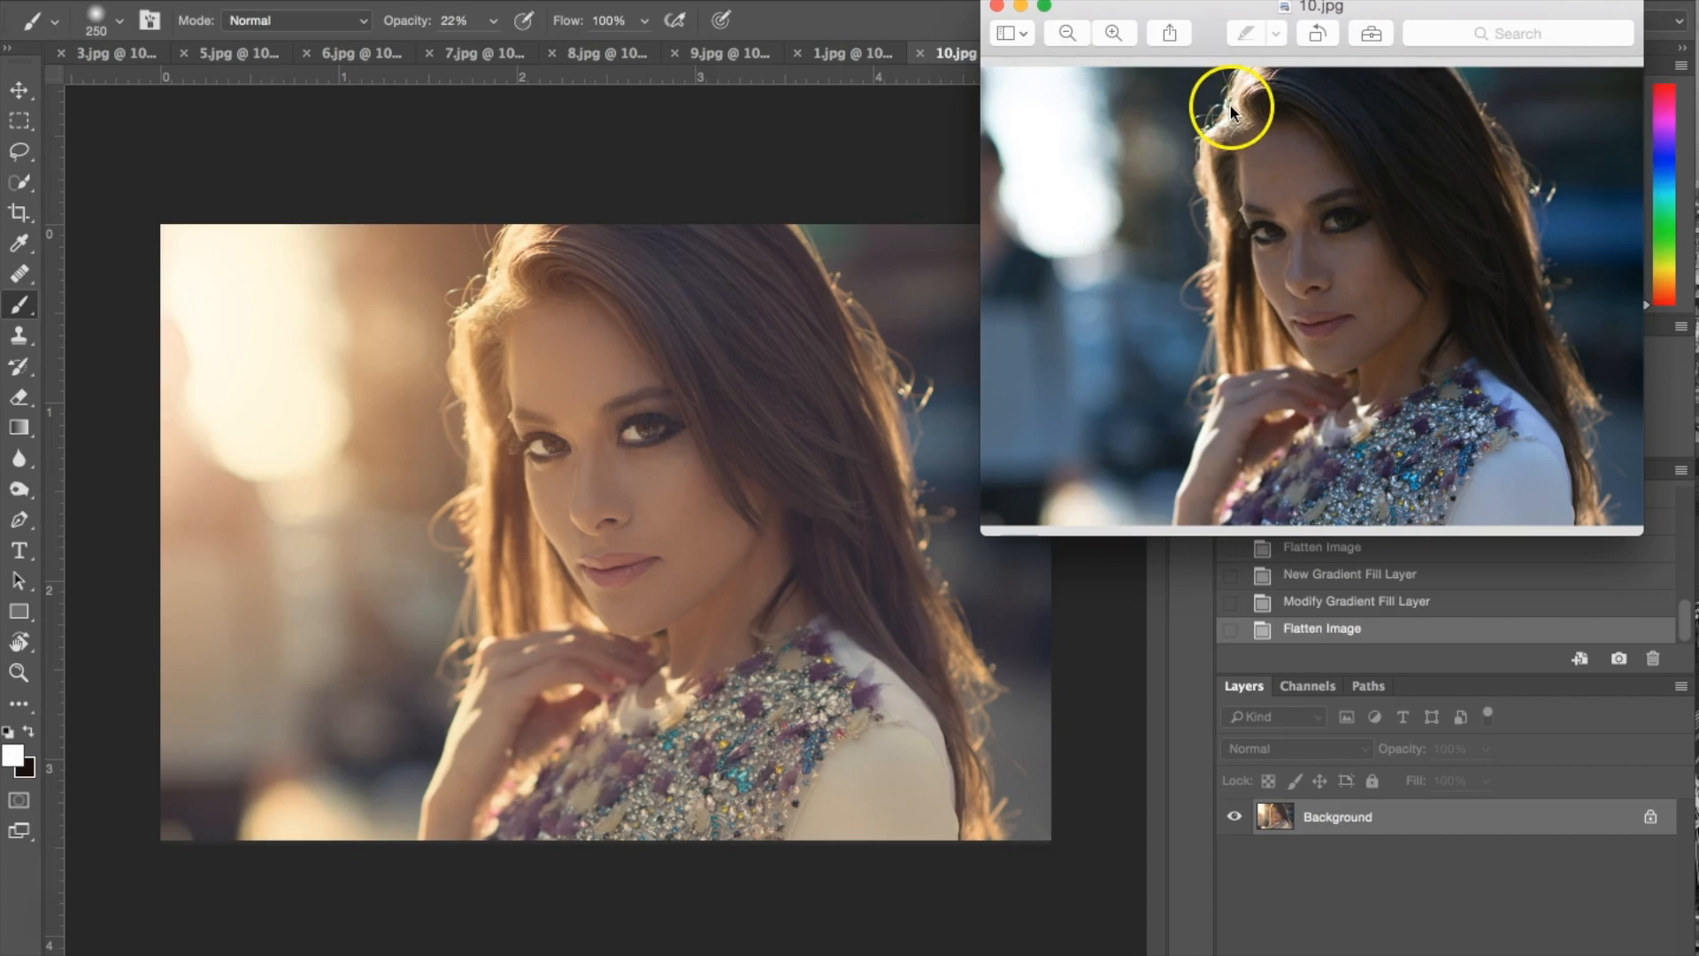
click(1022, 8)
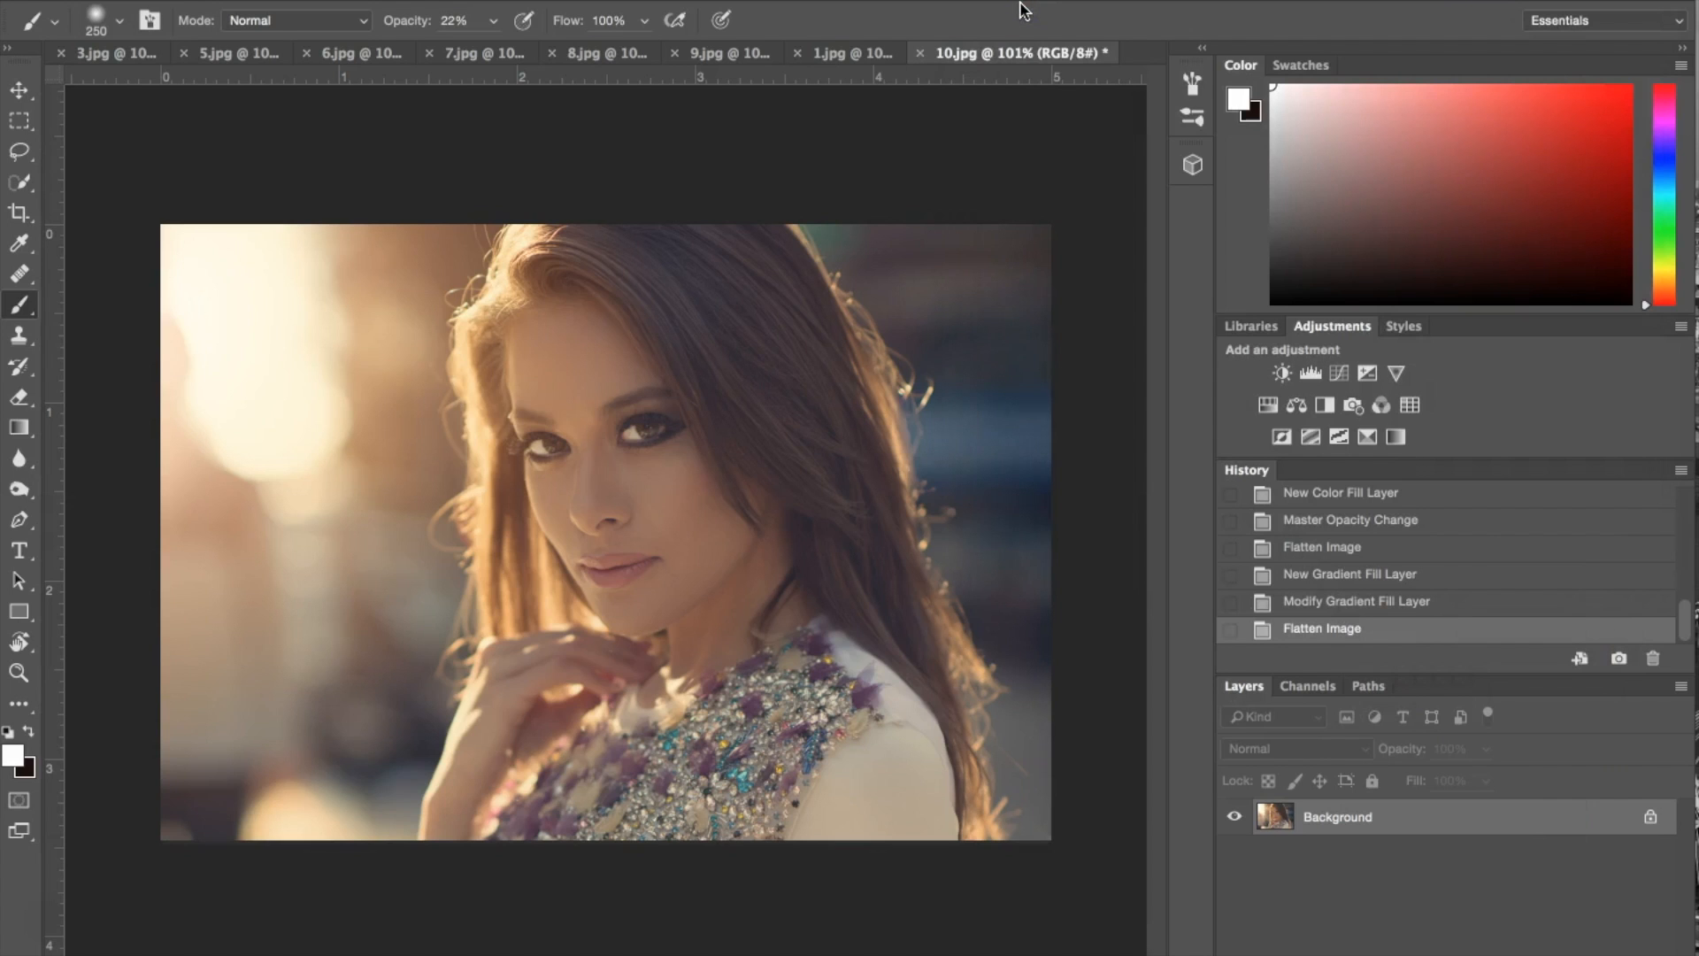